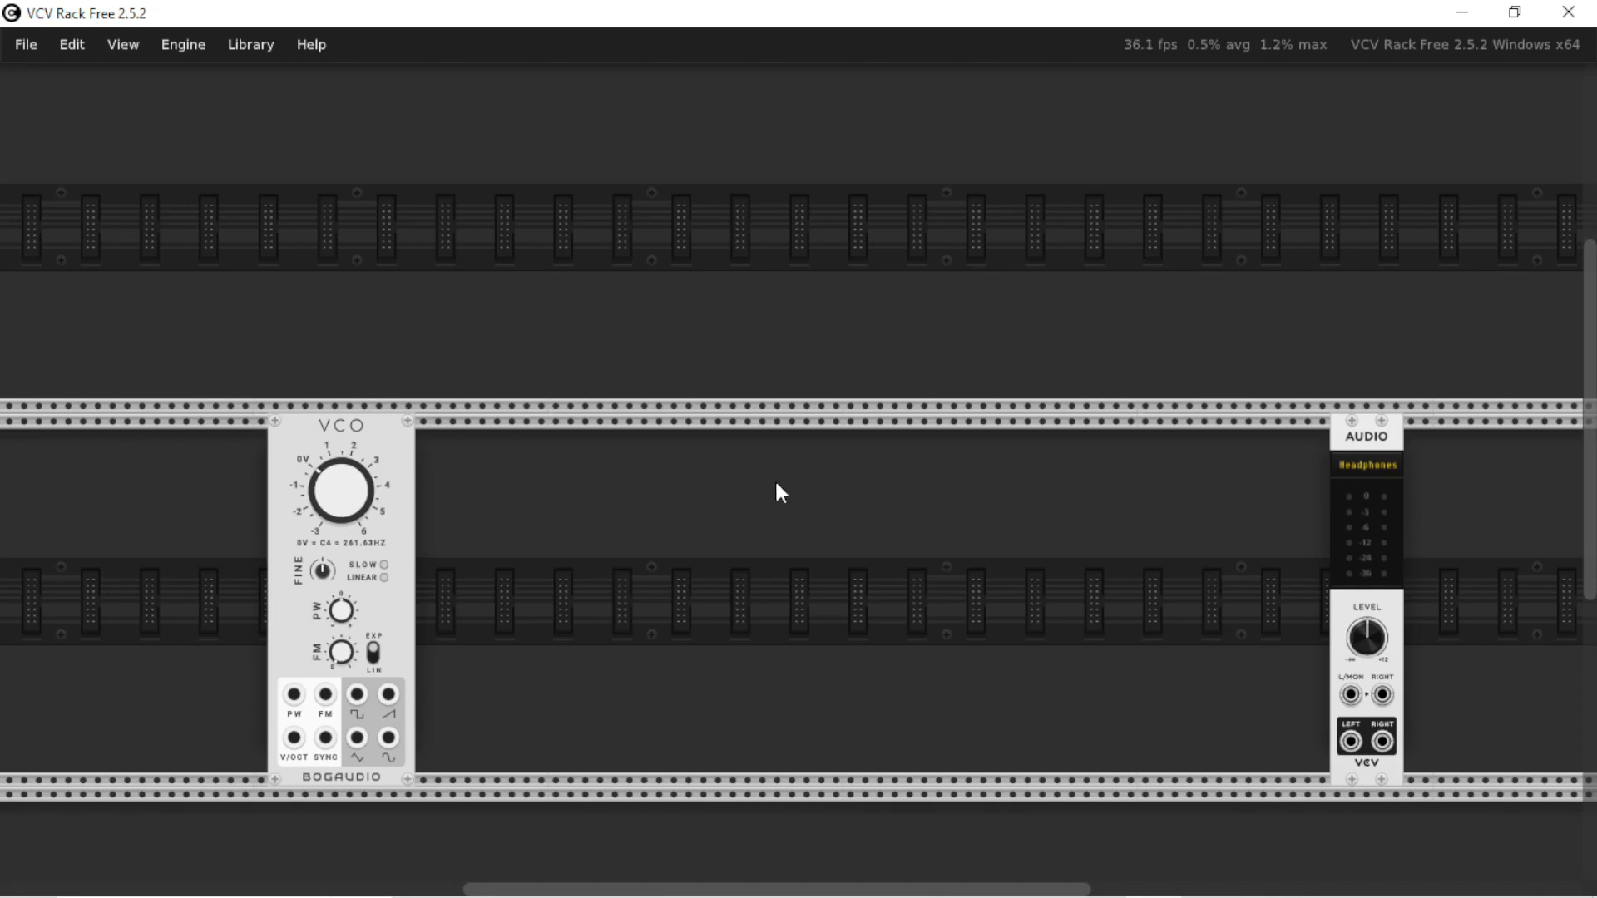
Switch from VCV Rack to Chrome and look through the "organ funmachine" image results
key("alt+Tab")
key("alt+Tab")
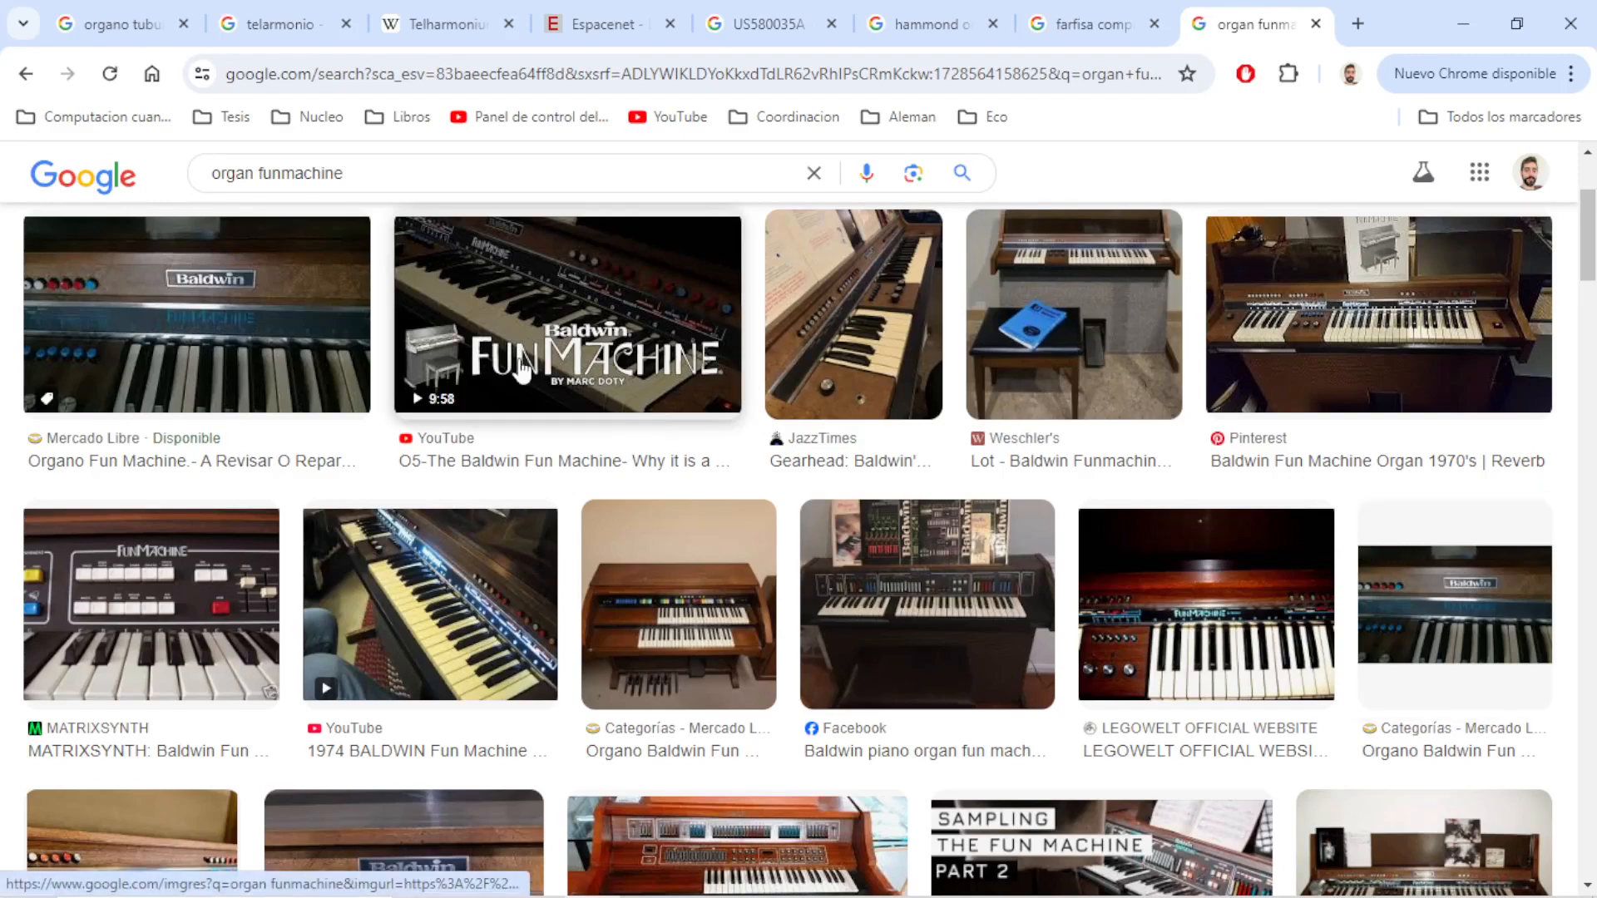
scroll(948, 659, "down", 9)
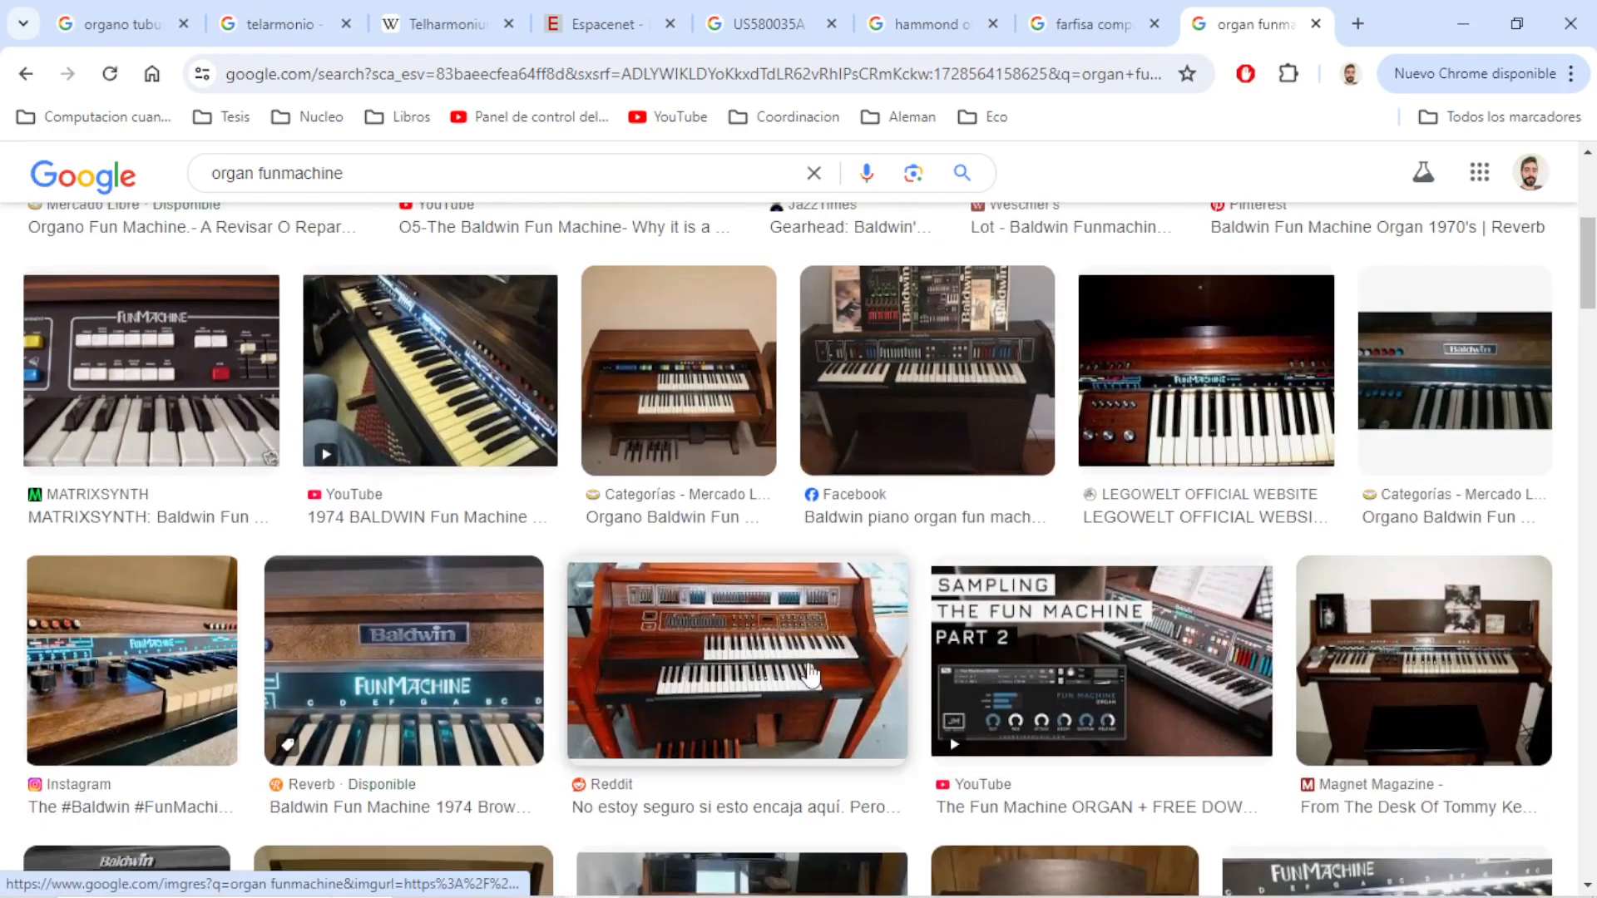
scroll(815, 682, "down", 4)
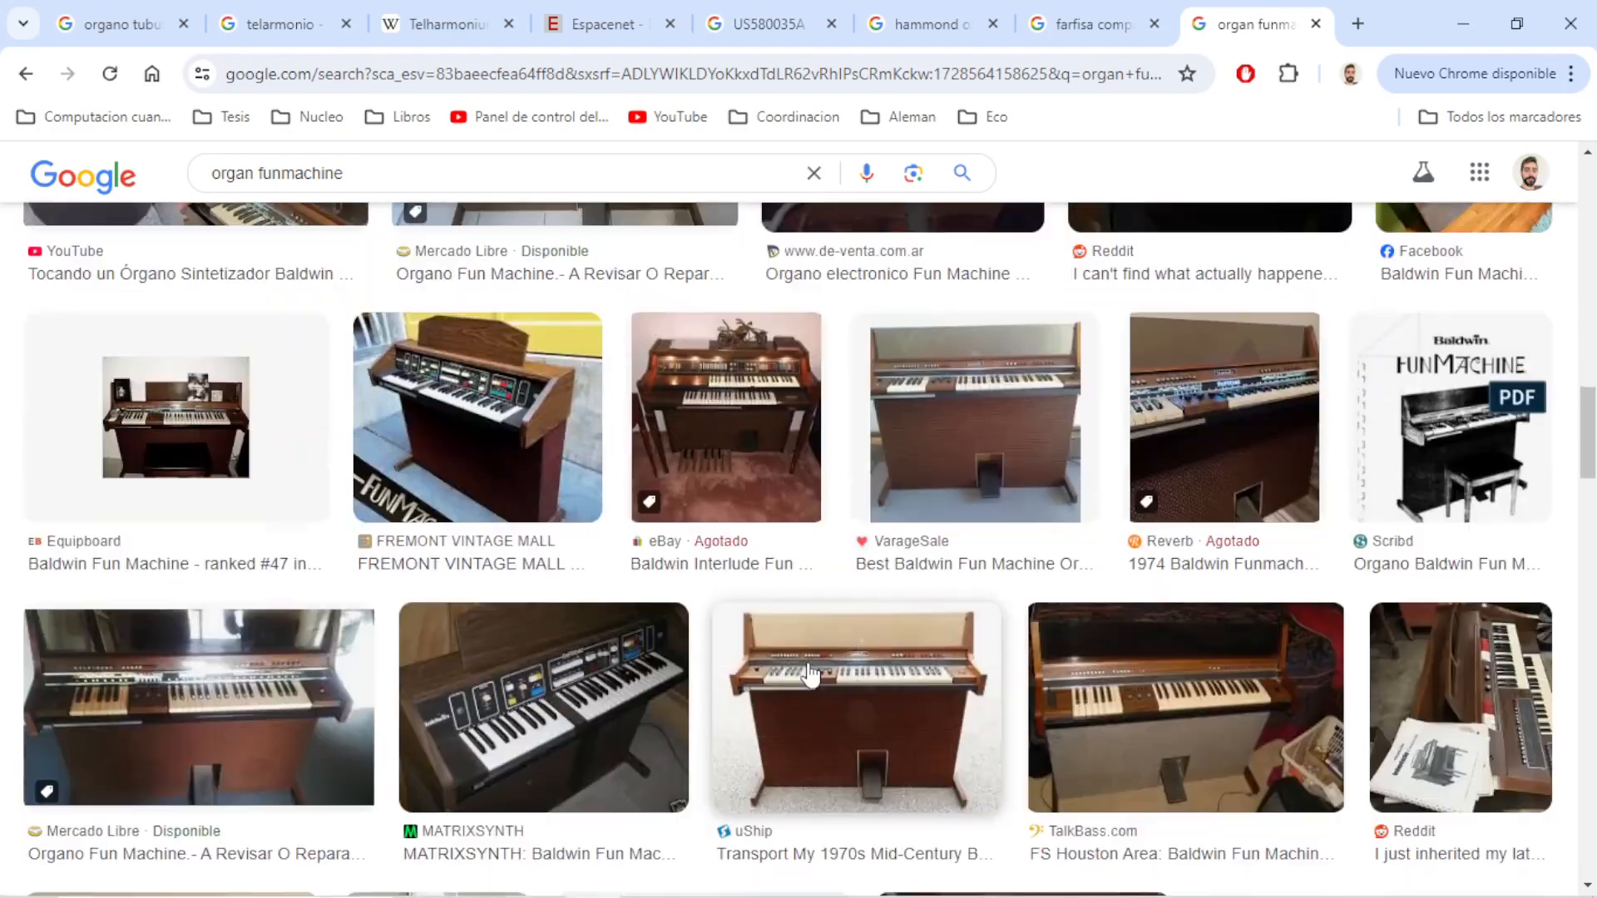
scroll(826, 708, "down", 7)
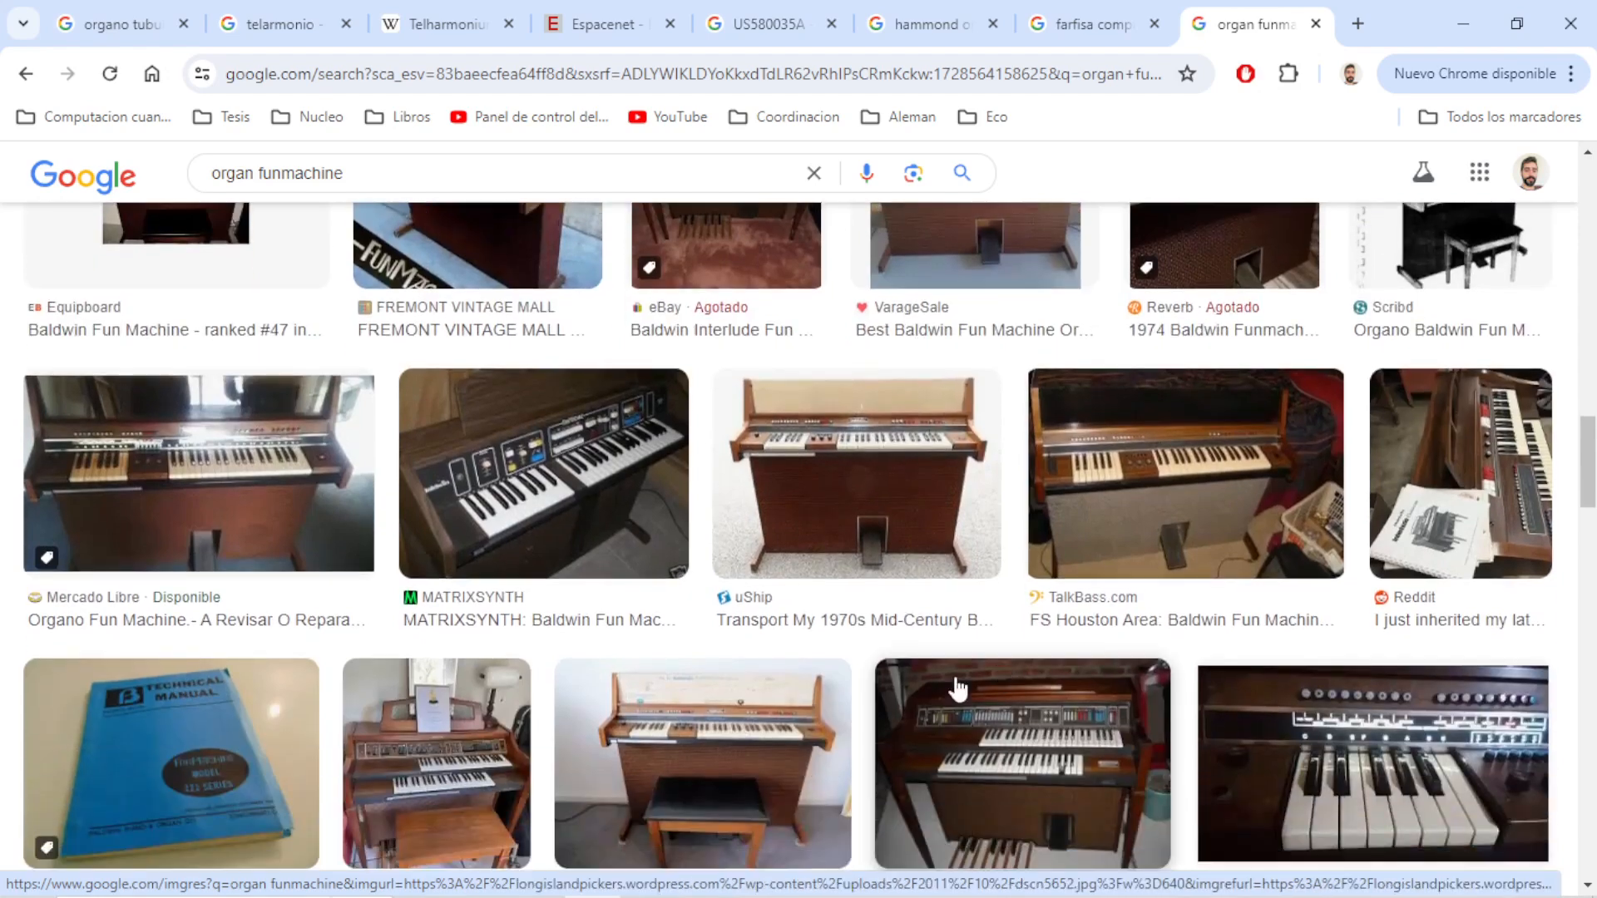
scroll(823, 649, "down", 3)
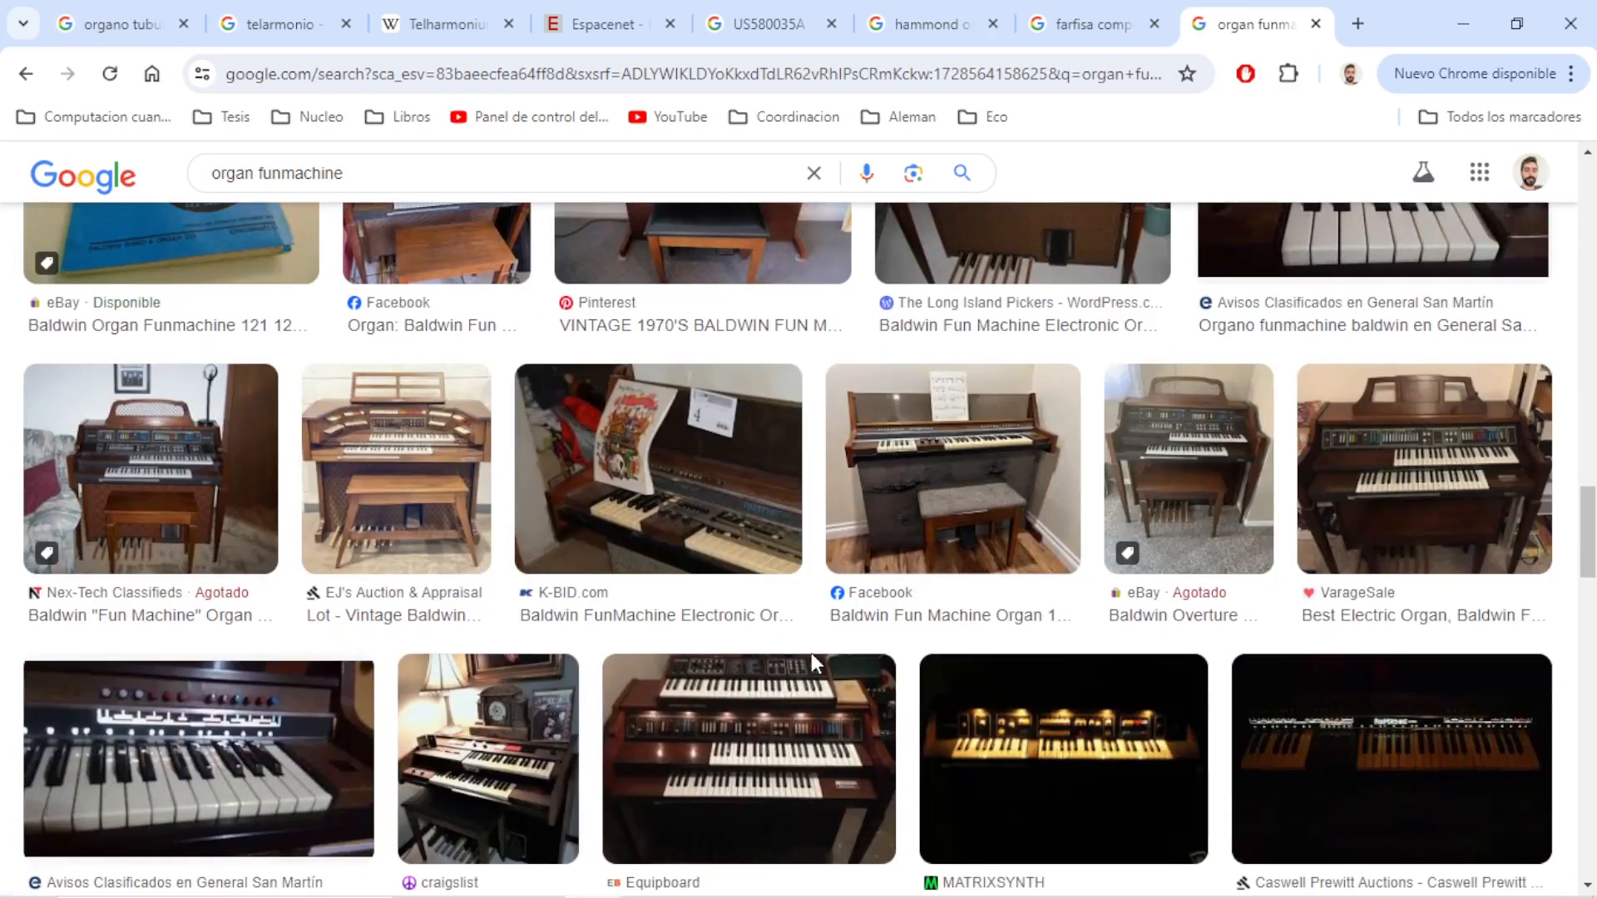
scroll(811, 652, "down", 6)
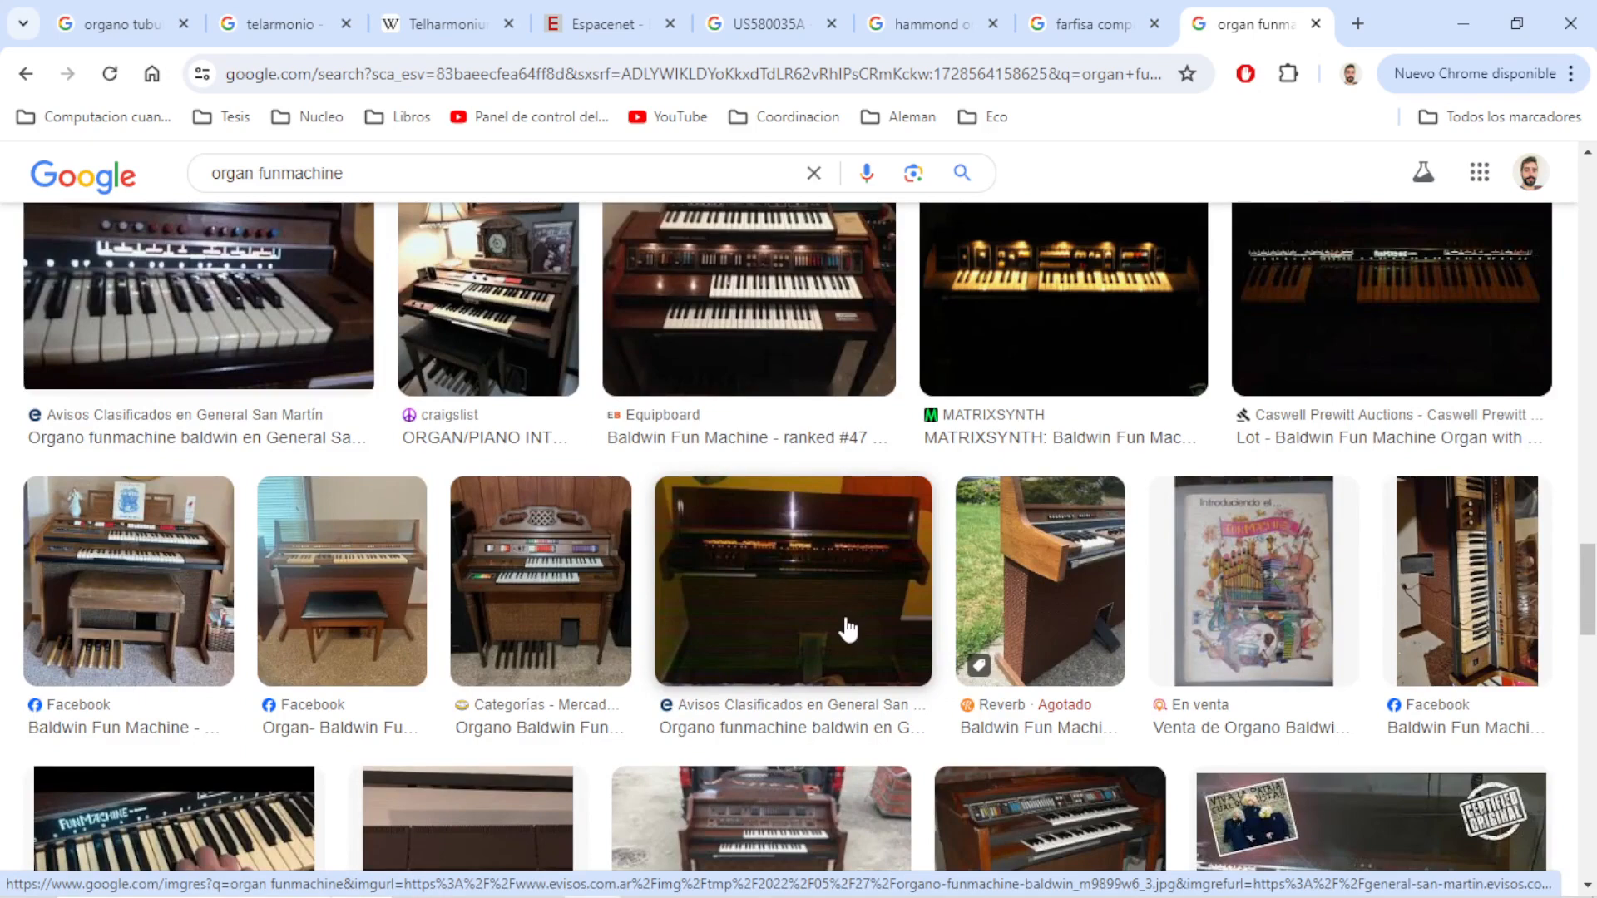
scroll(848, 630, "down", 3)
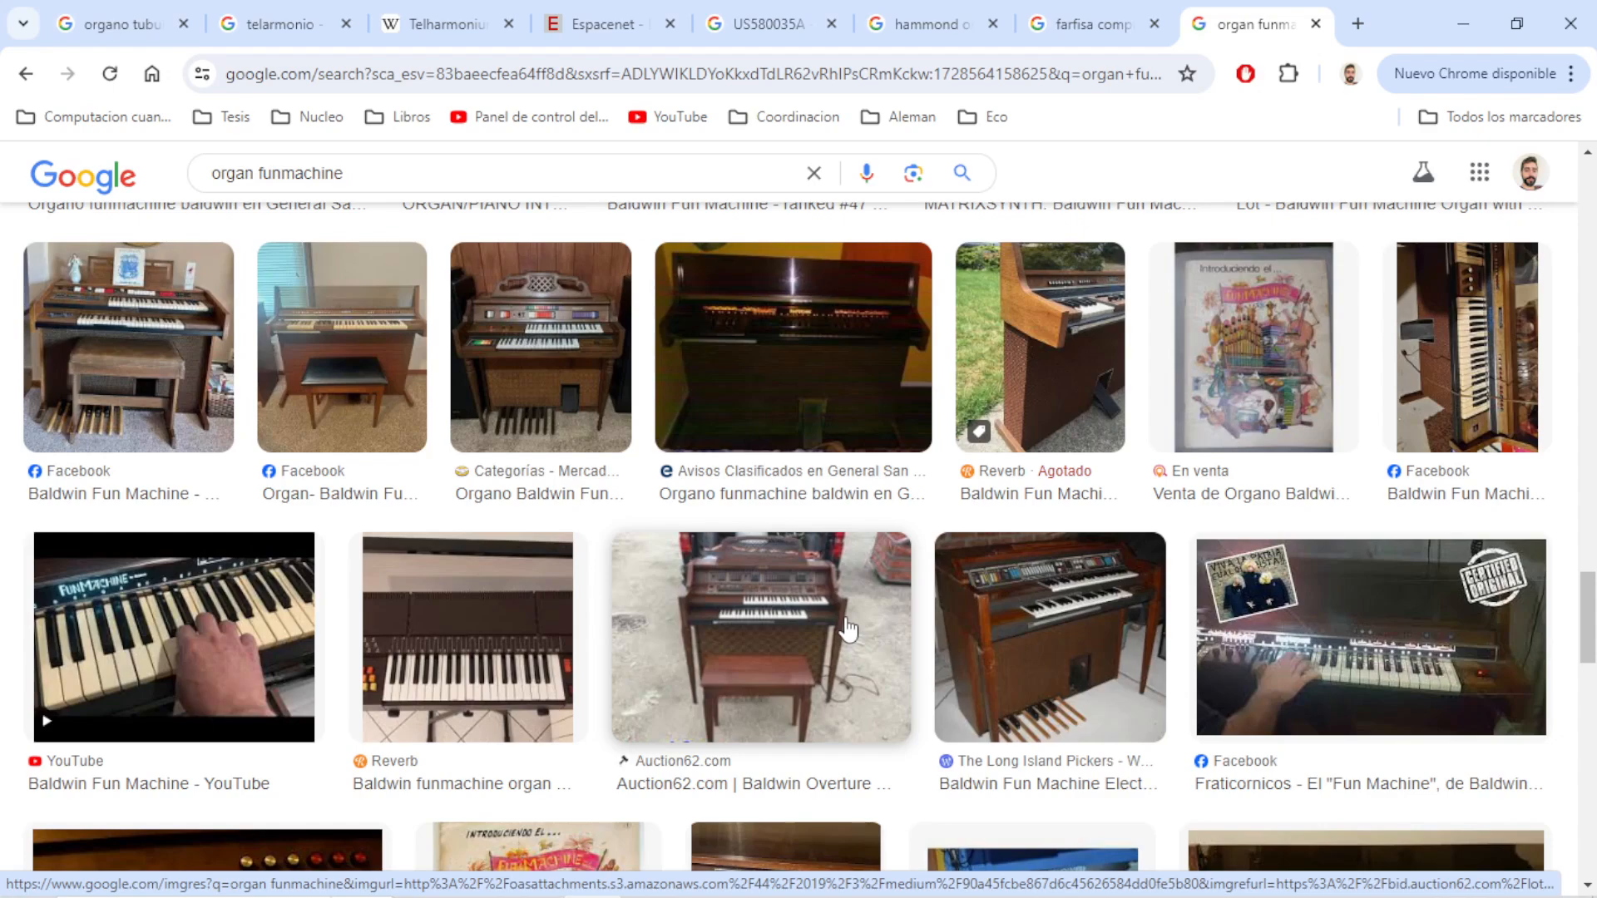
scroll(848, 630, "down", 10)
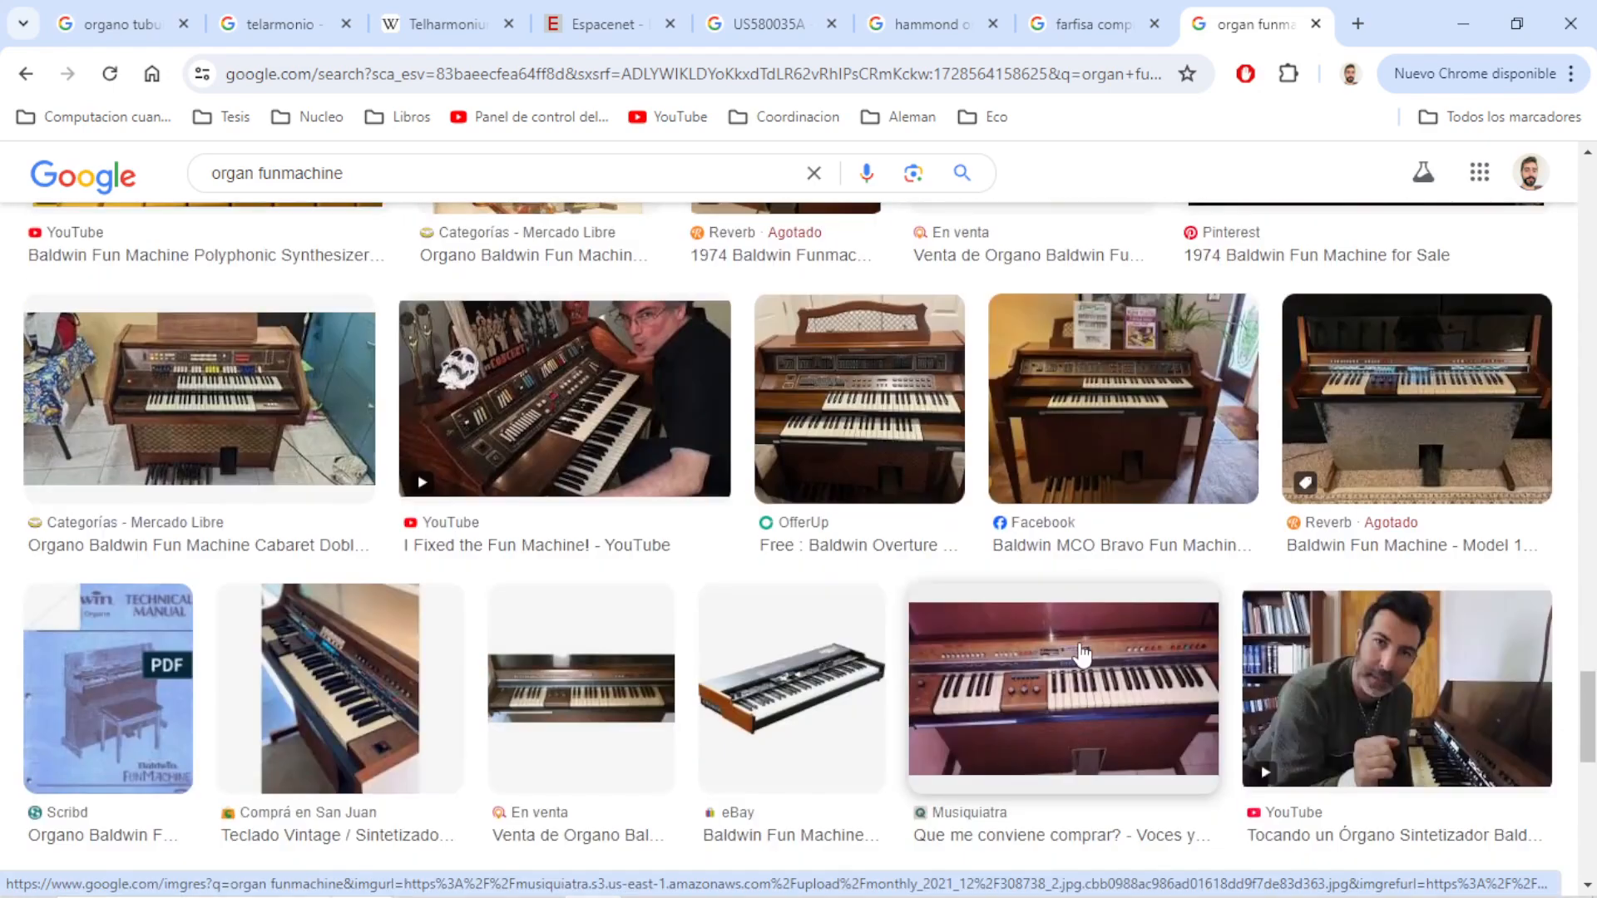
scroll(1081, 655, "down", 5)
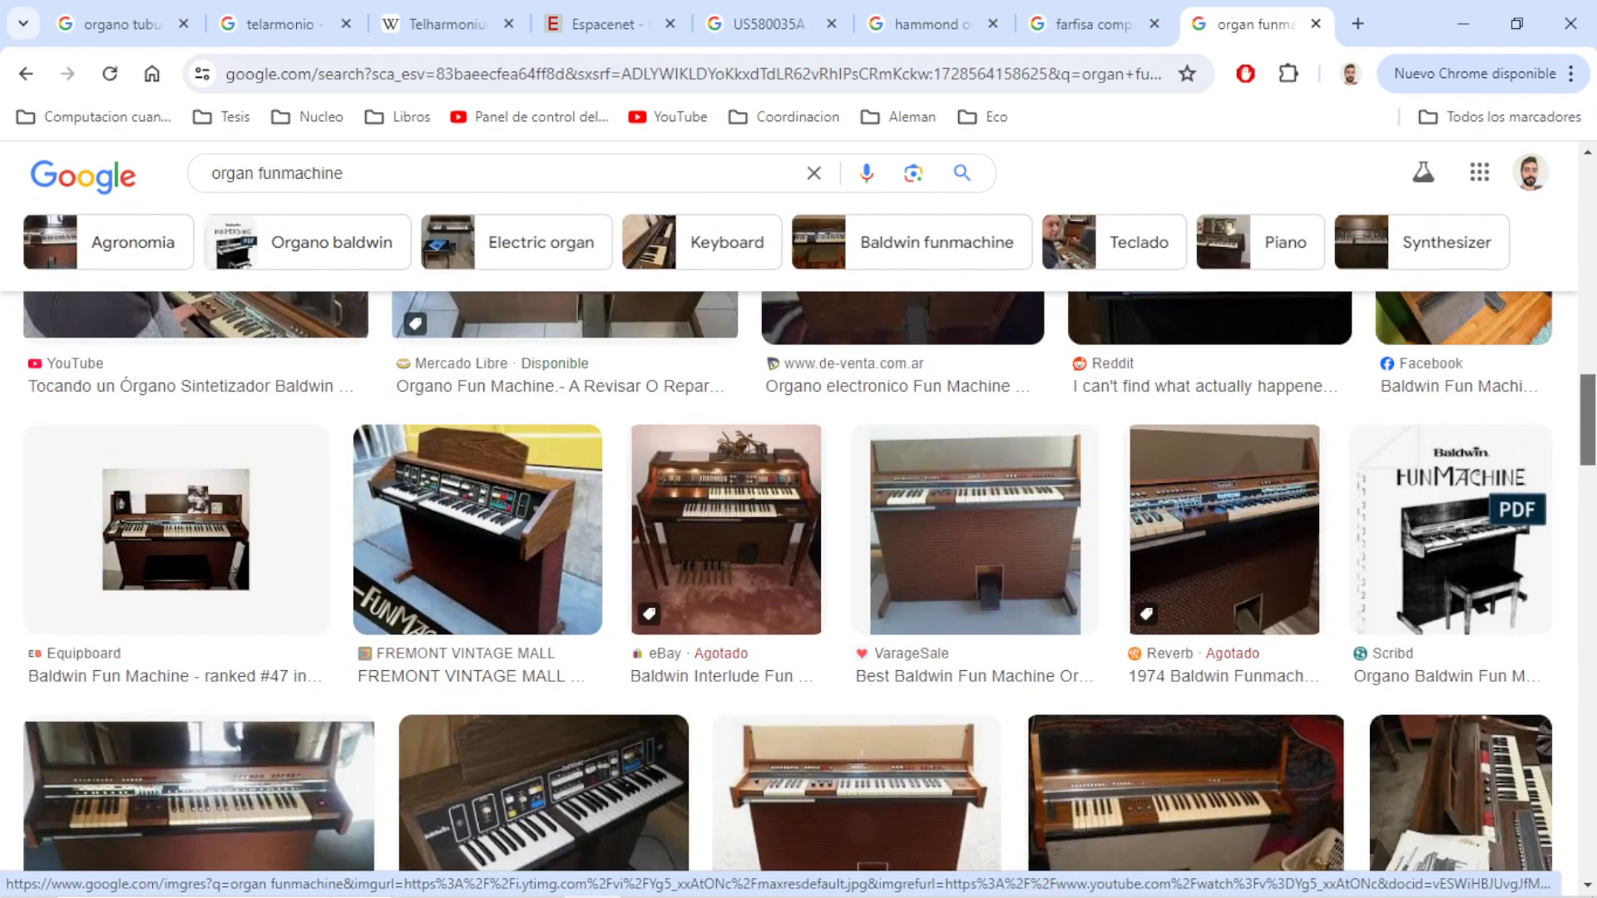
left_click_drag(1592, 392, 1592, 225)
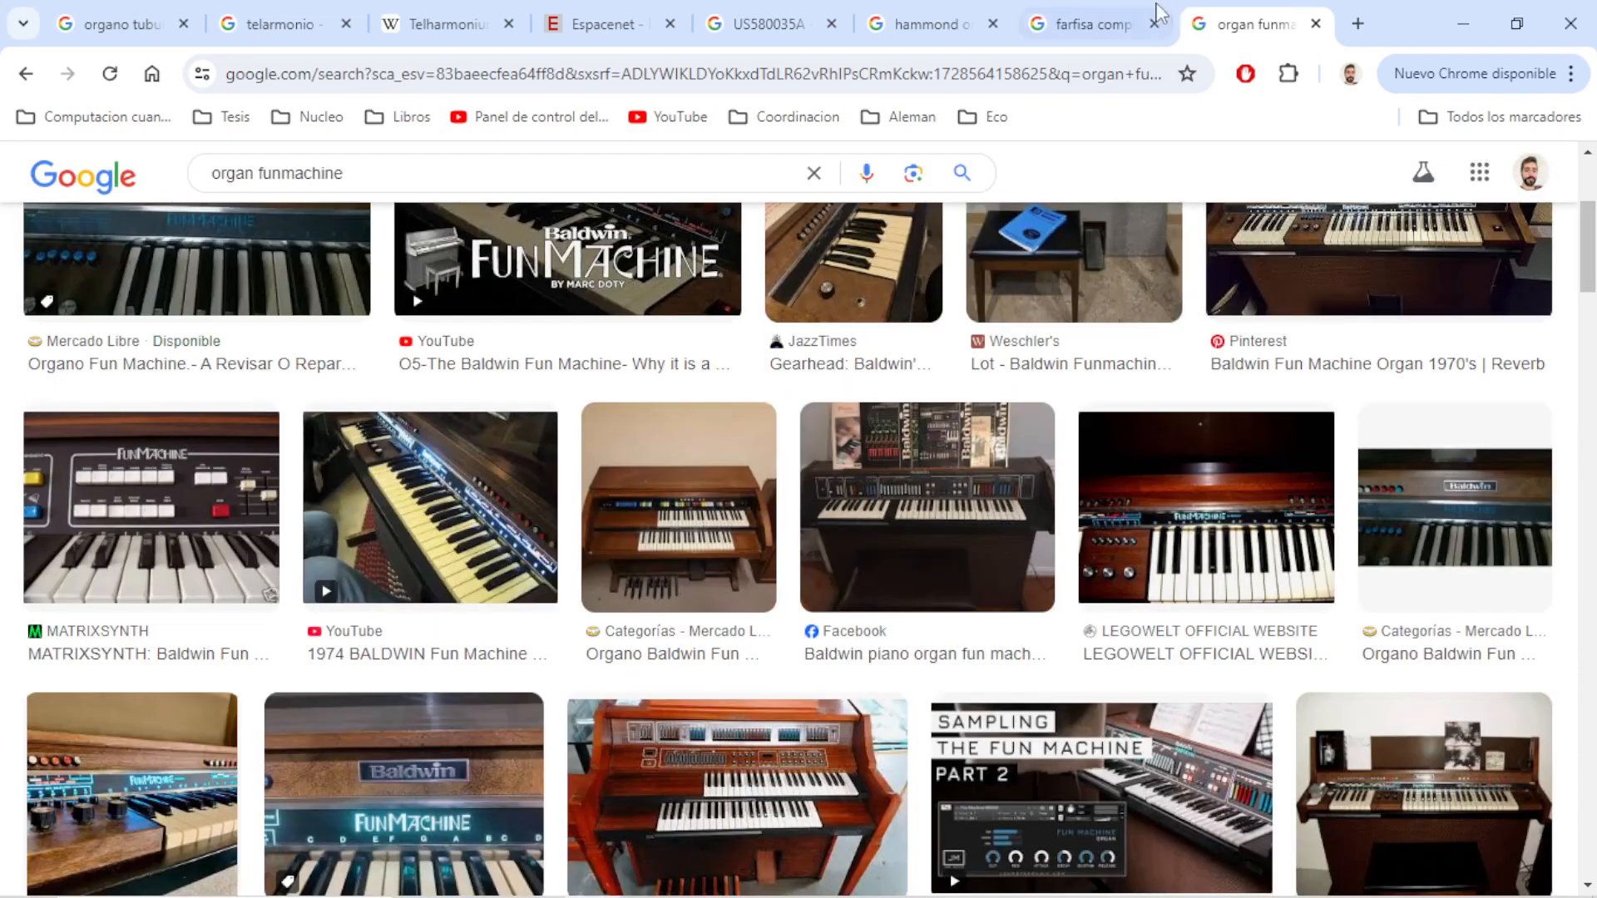
Compare the "farfisa compact duo" image results with the "organ funmachine" ones, ending further down the Farfisa results
left_click(1113, 23)
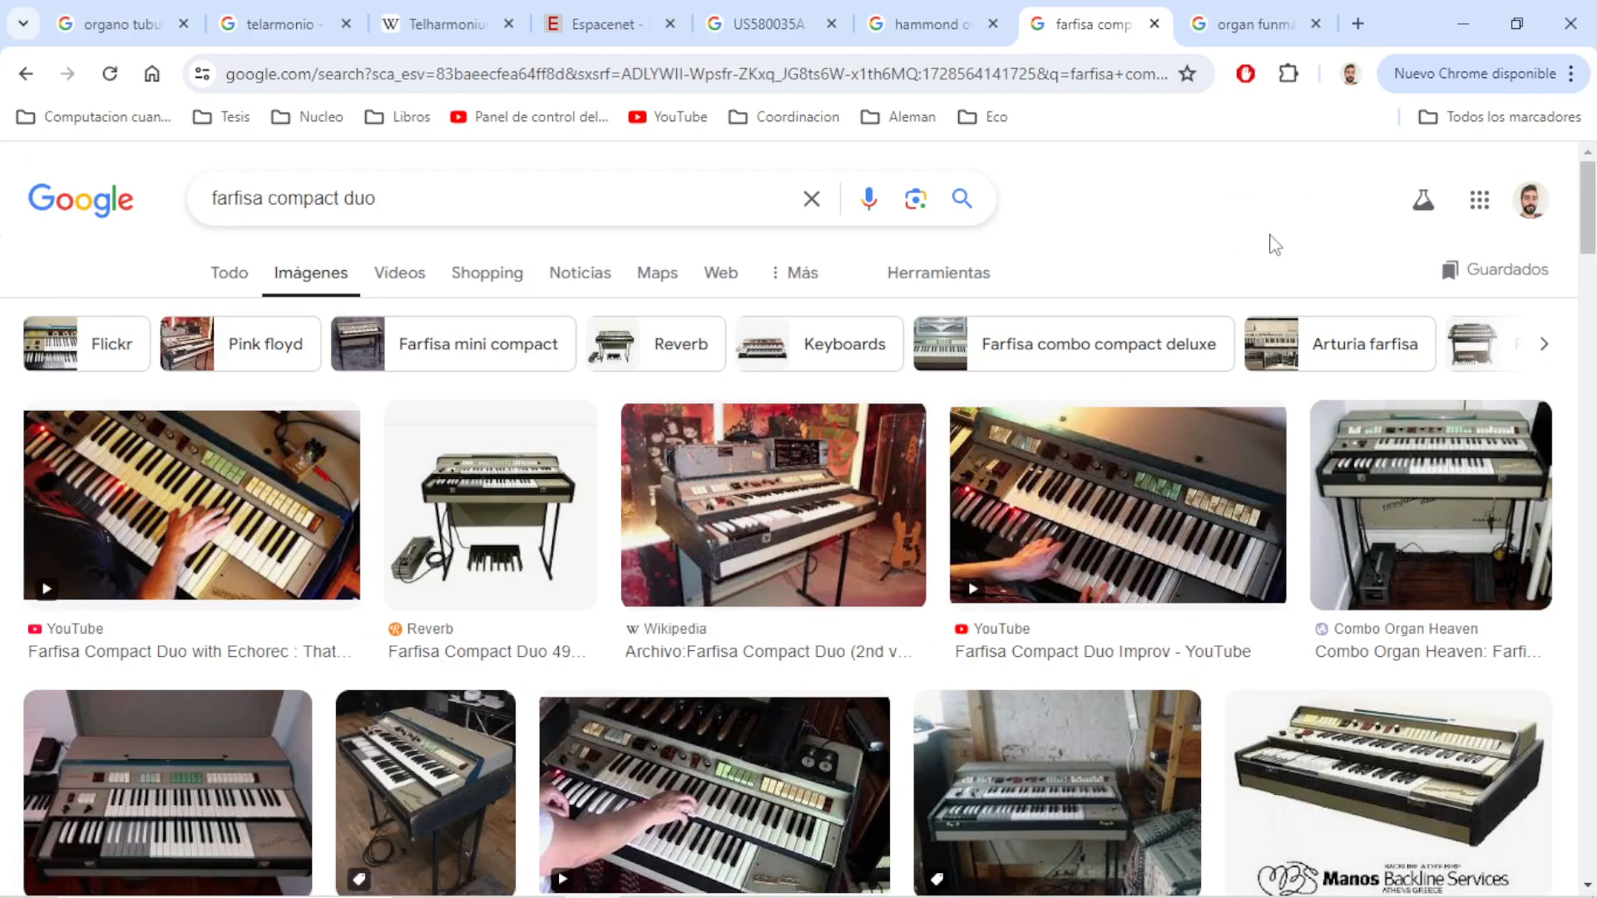
scroll(1176, 328, "down", 4)
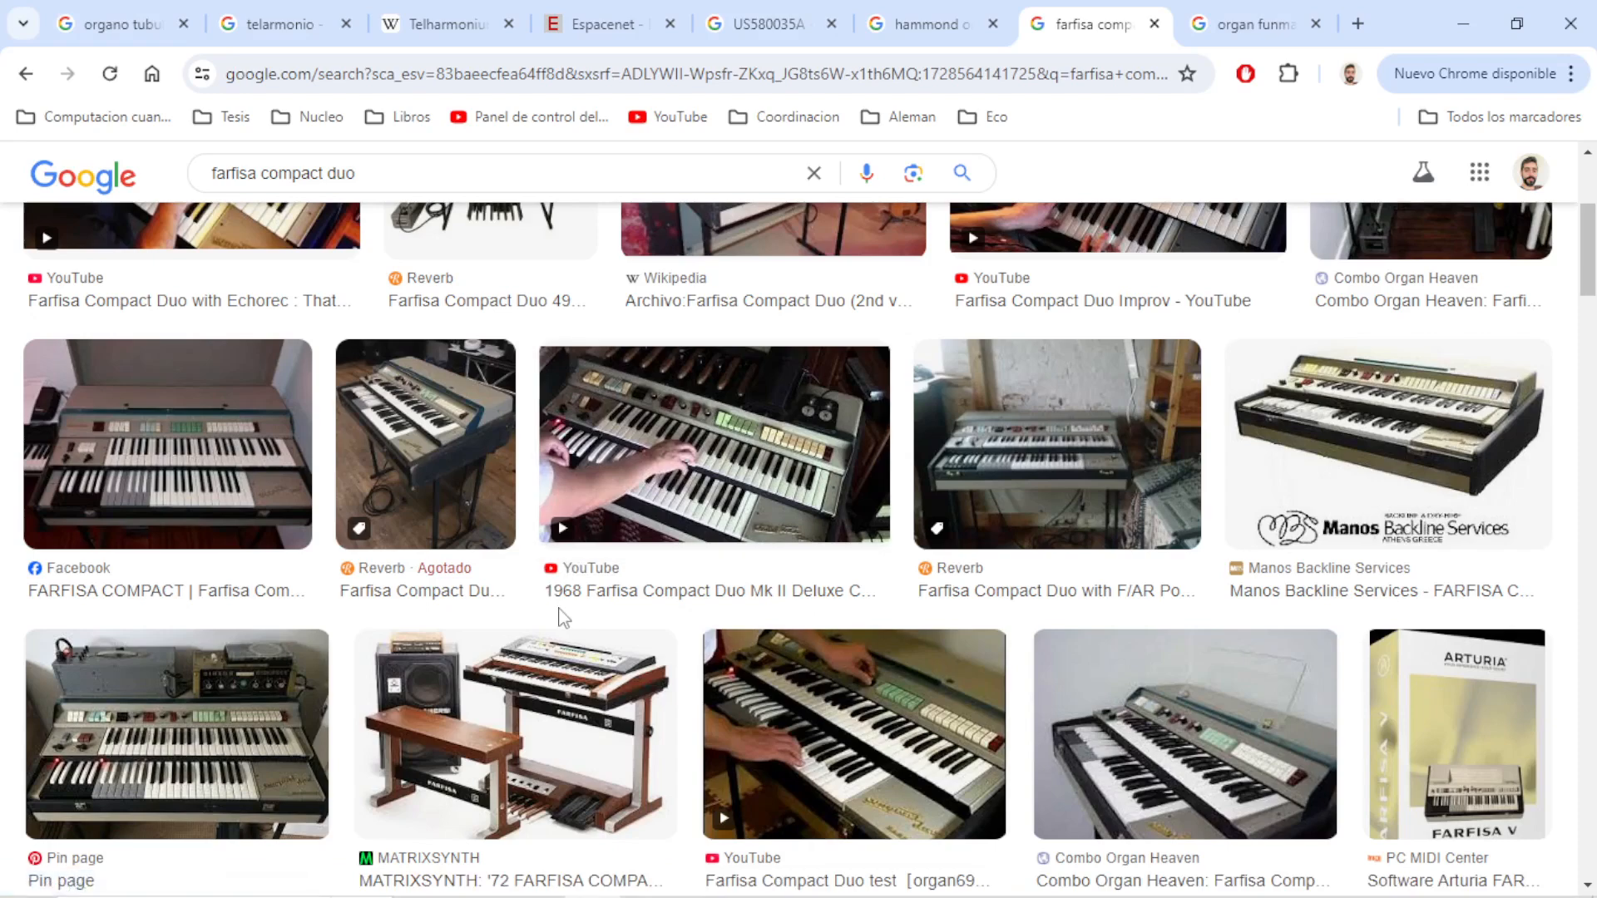
left_click(1203, 30)
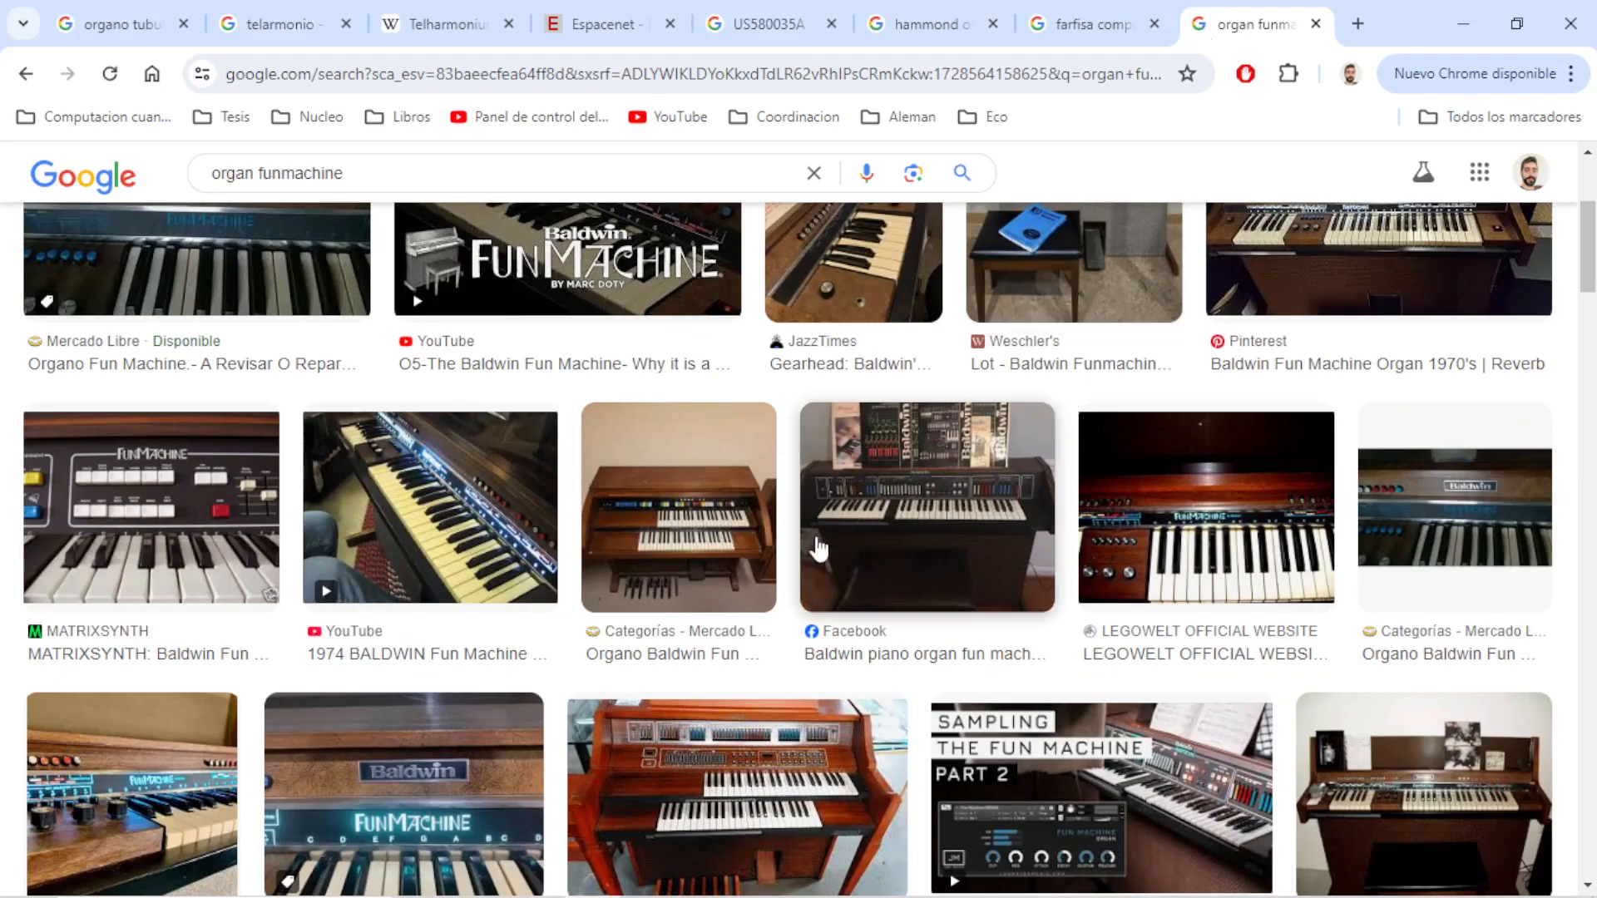
scroll(877, 606, "down", 10)
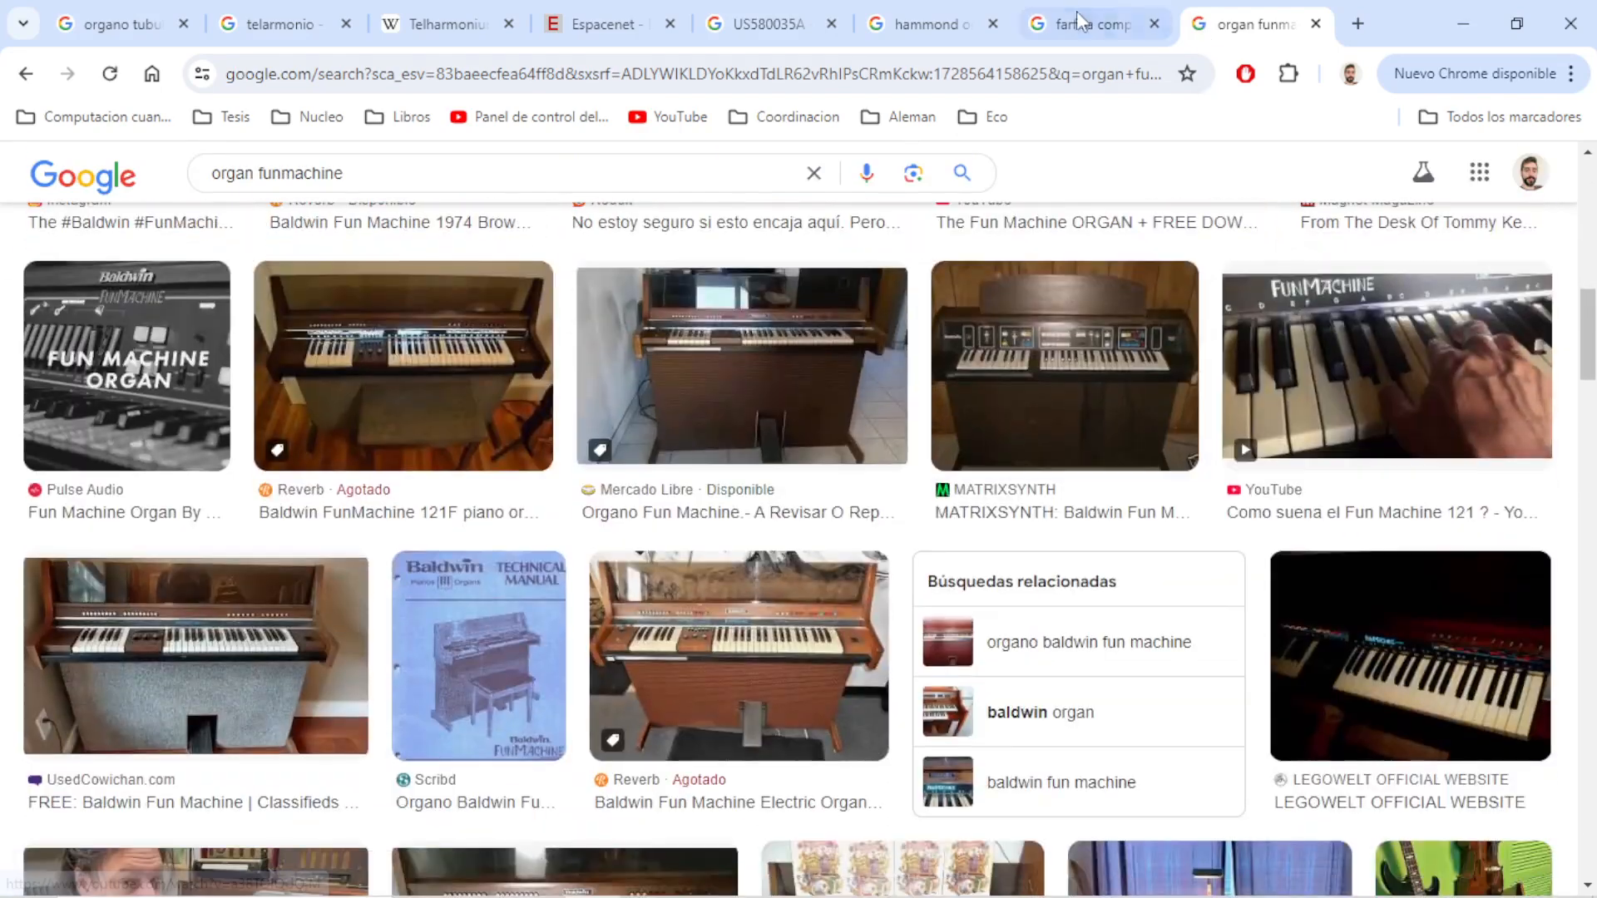
left_click(1076, 23)
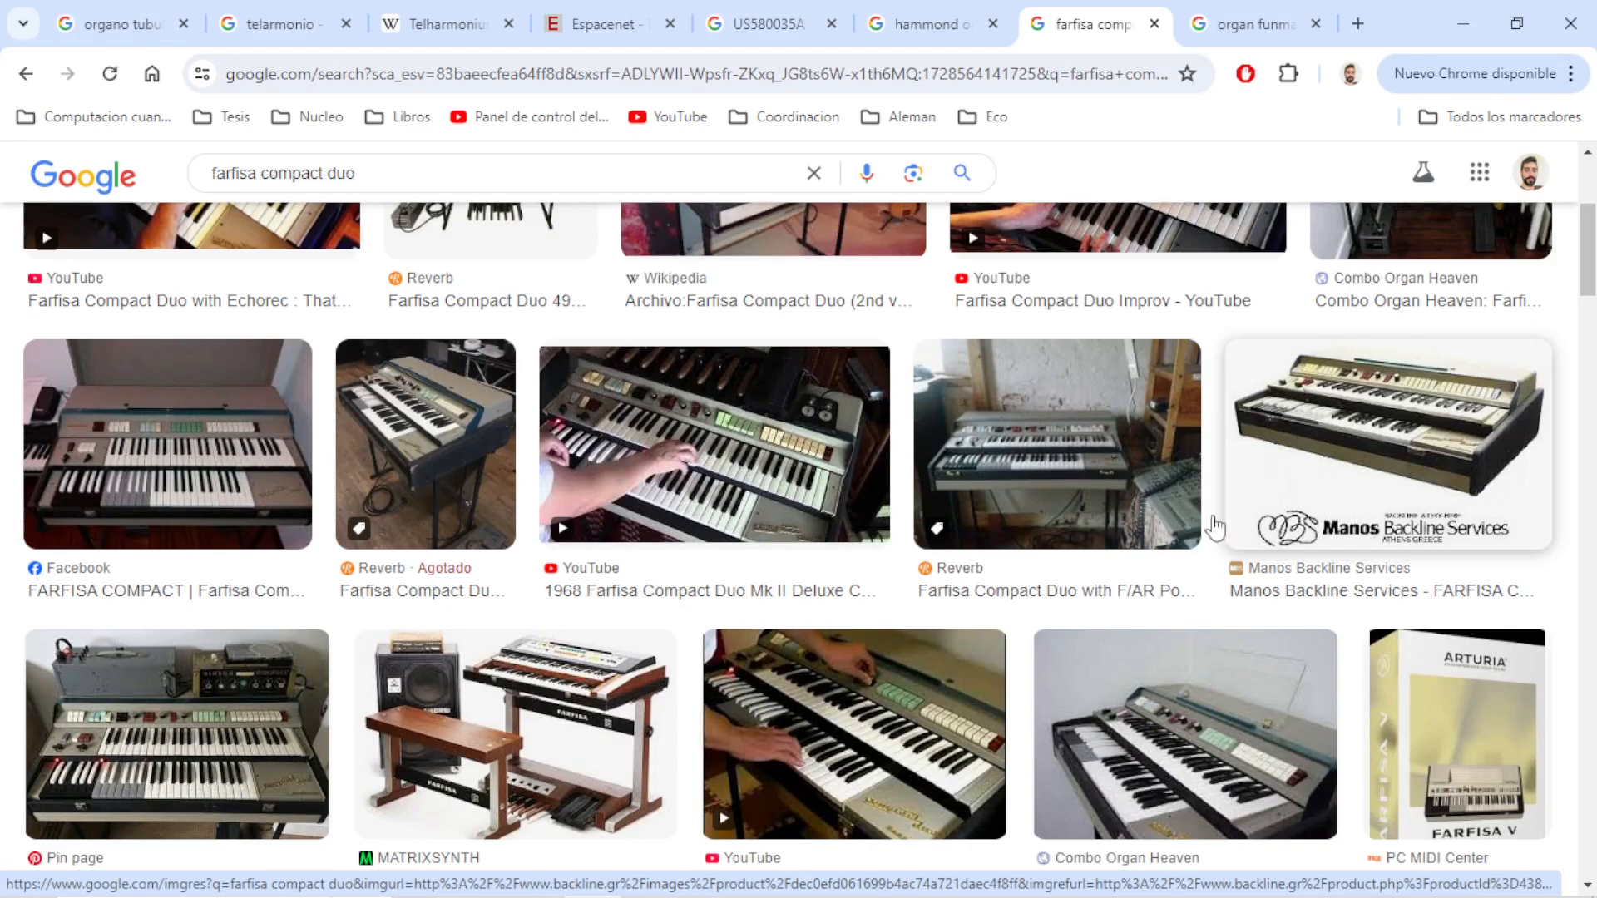
scroll(1214, 529, "down", 5)
scroll(1019, 607, "down", 3)
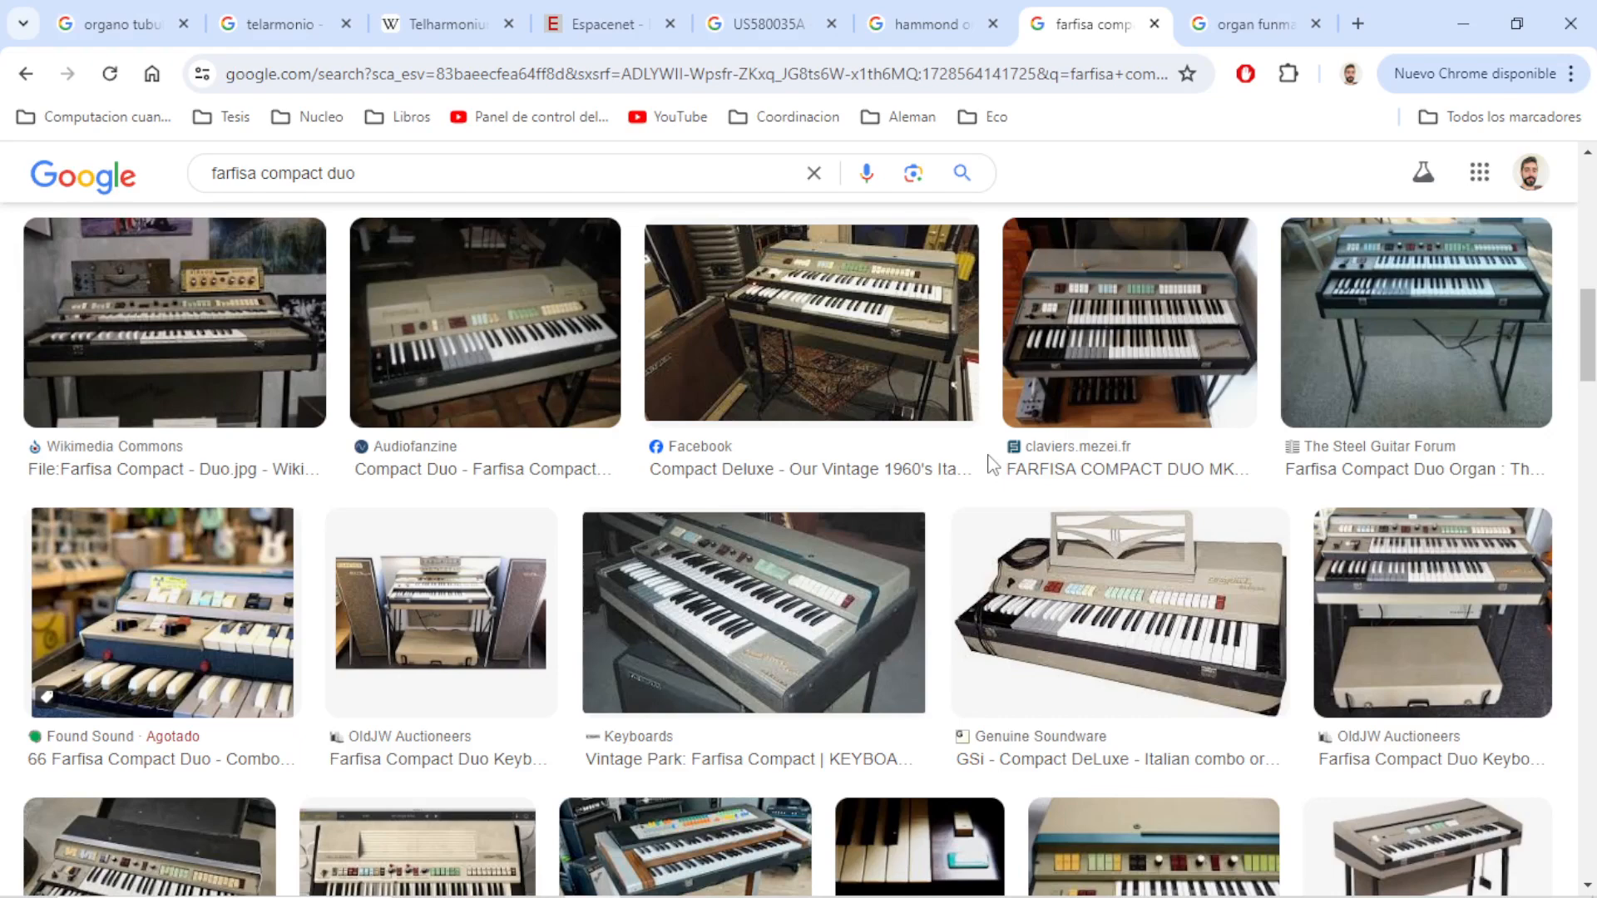
Look through the "hammond organ" image results for Hammond console models
left_click(941, 33)
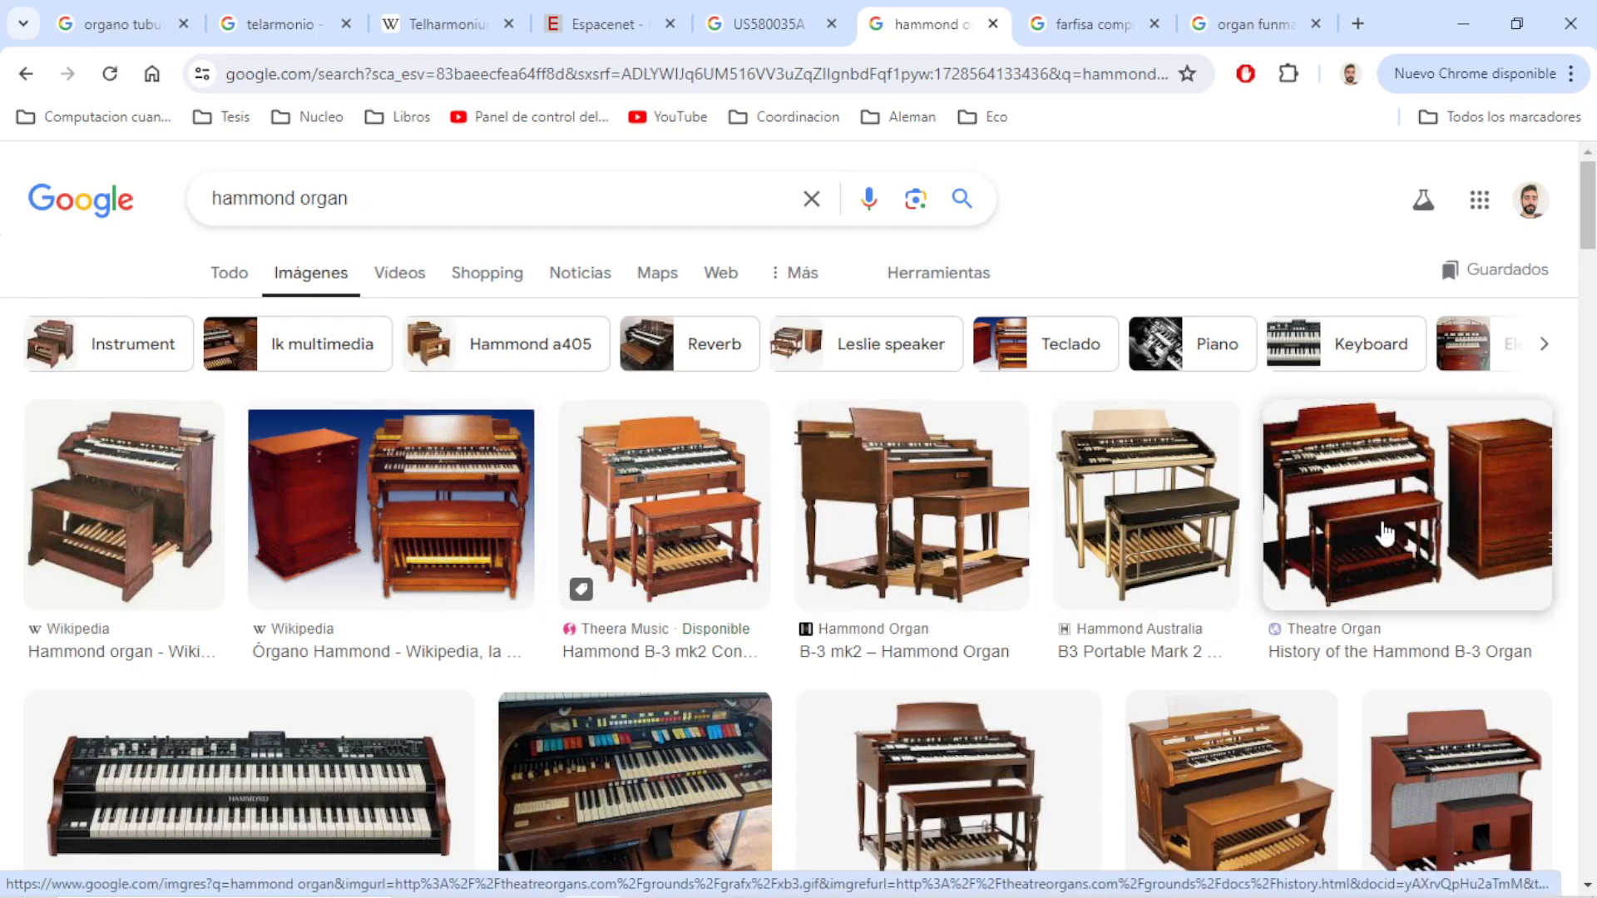
scroll(1389, 582, "down", 3)
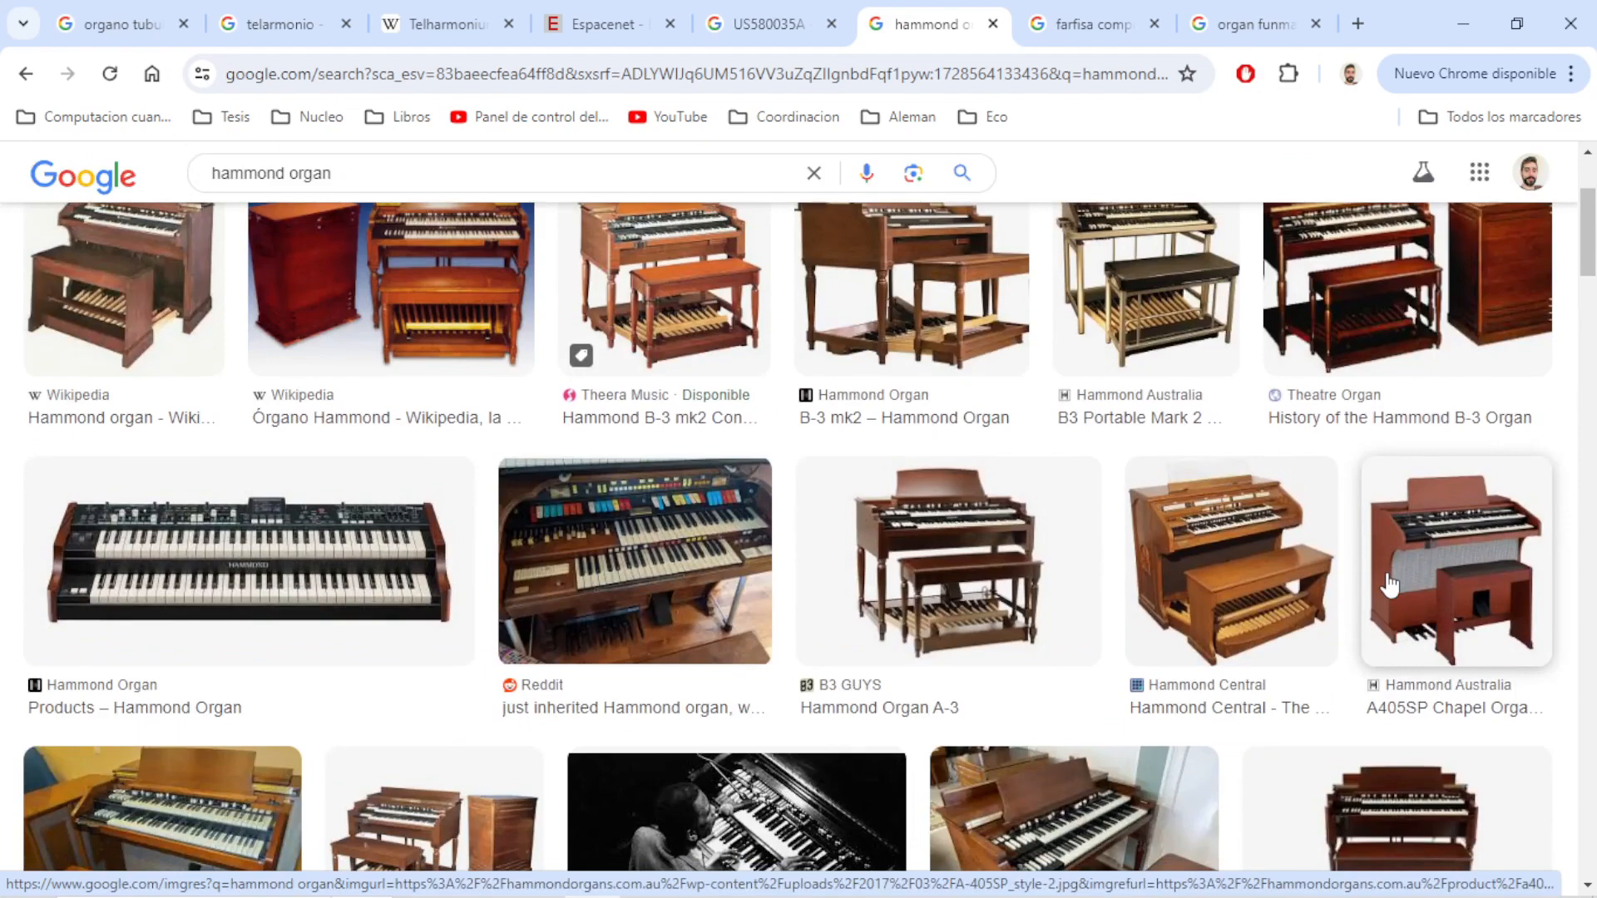
scroll(1385, 582, "down", 3)
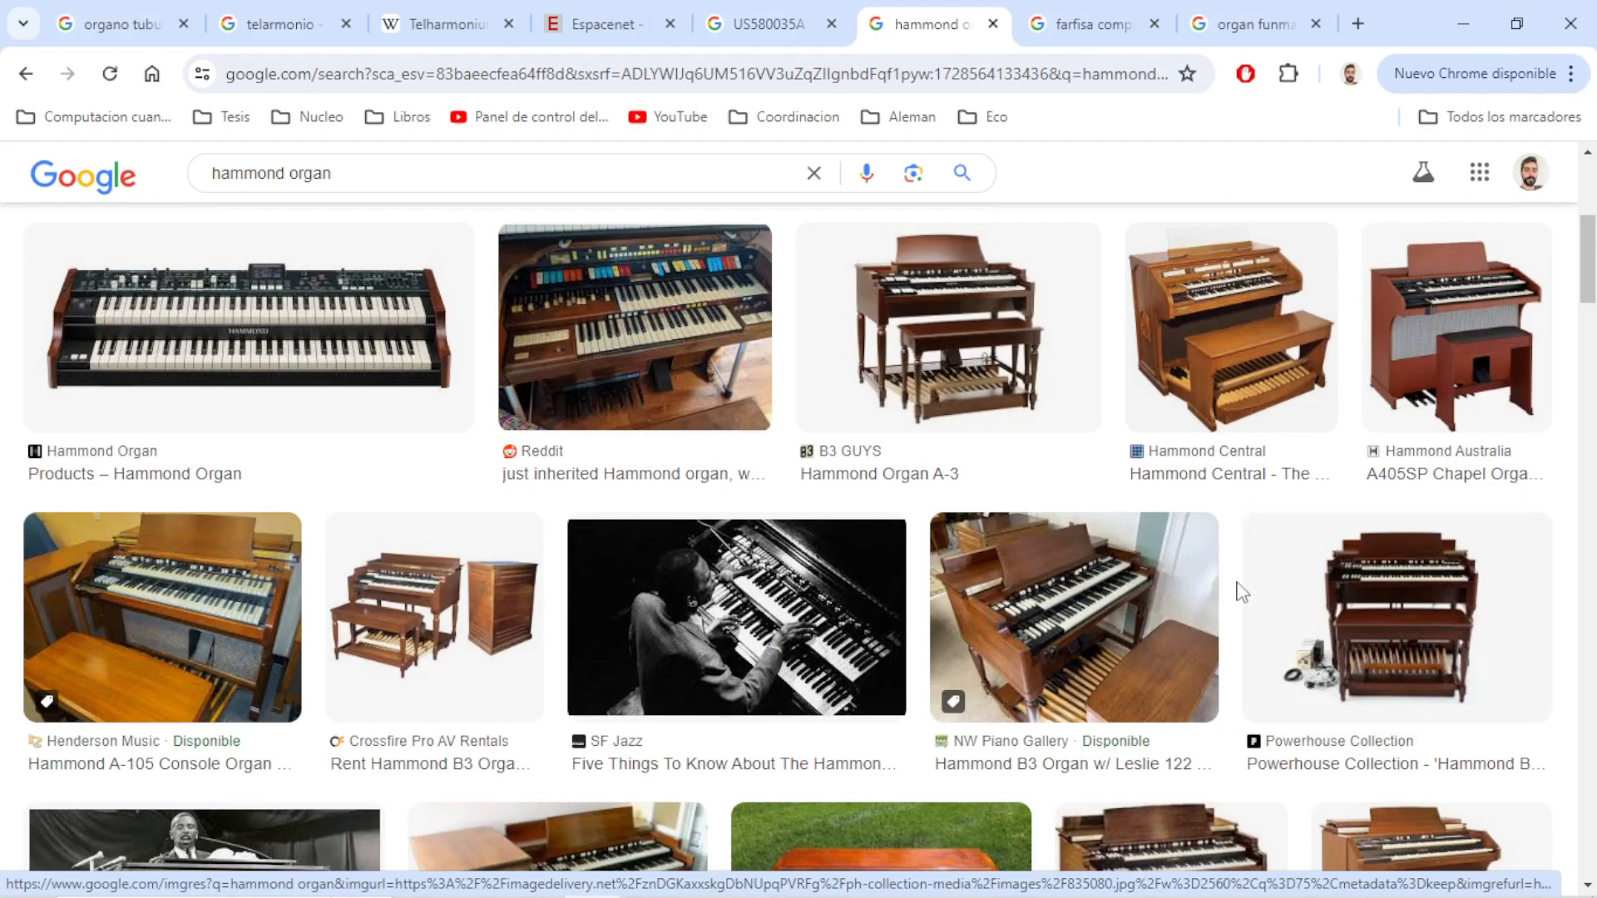
scroll(1241, 540, "down", 3)
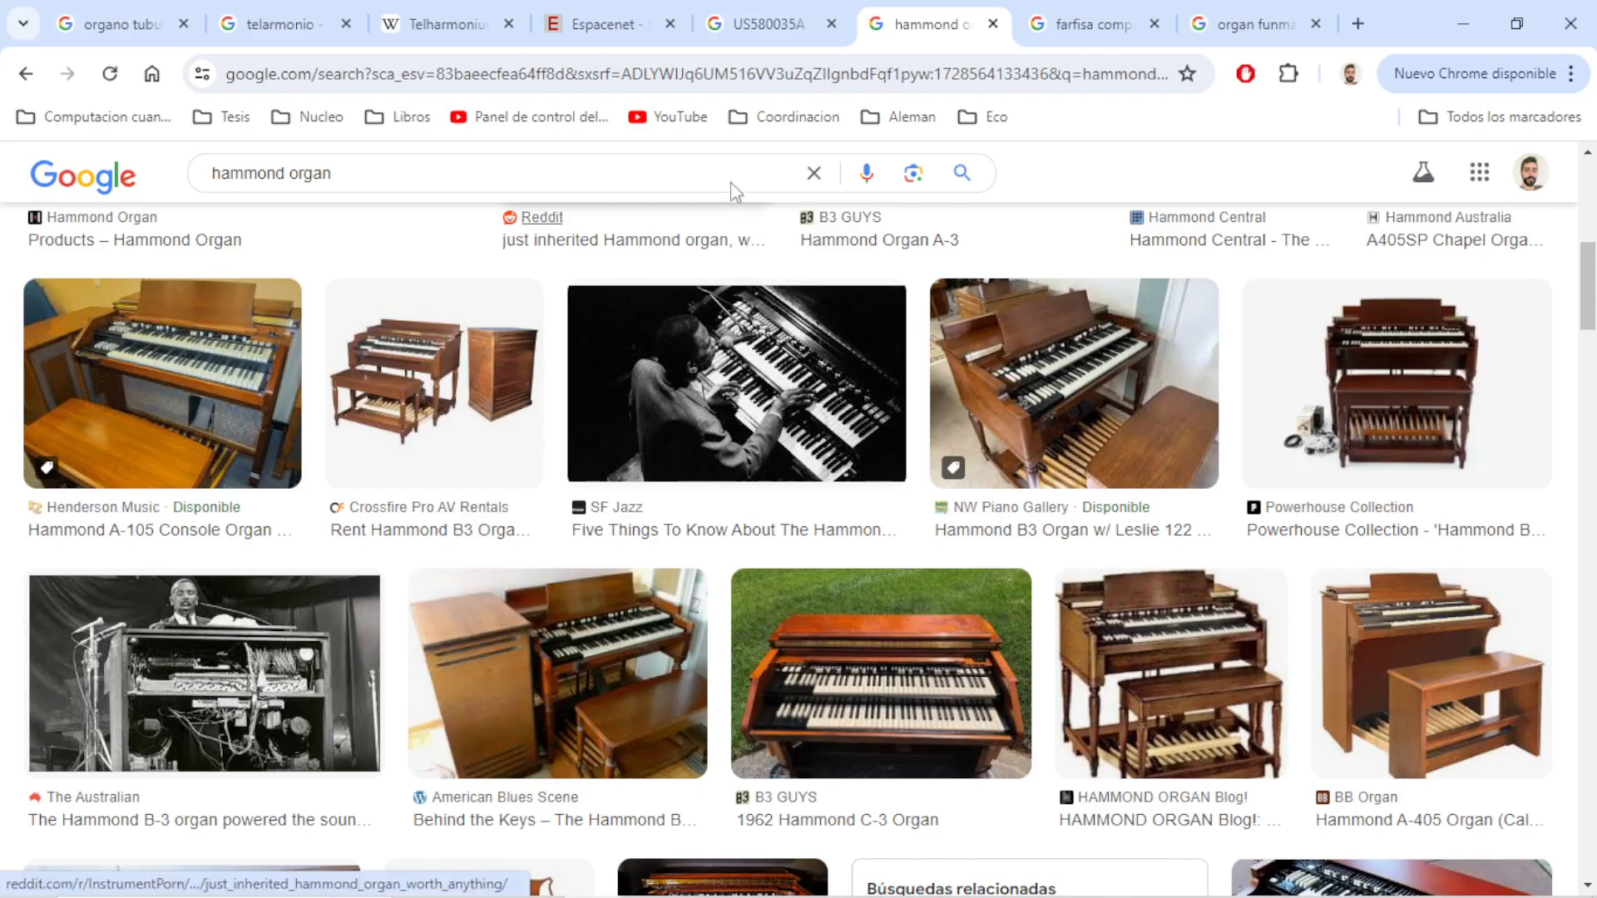
Examine the historical photographs in the "telarmonio" image results
left_click(267, 24)
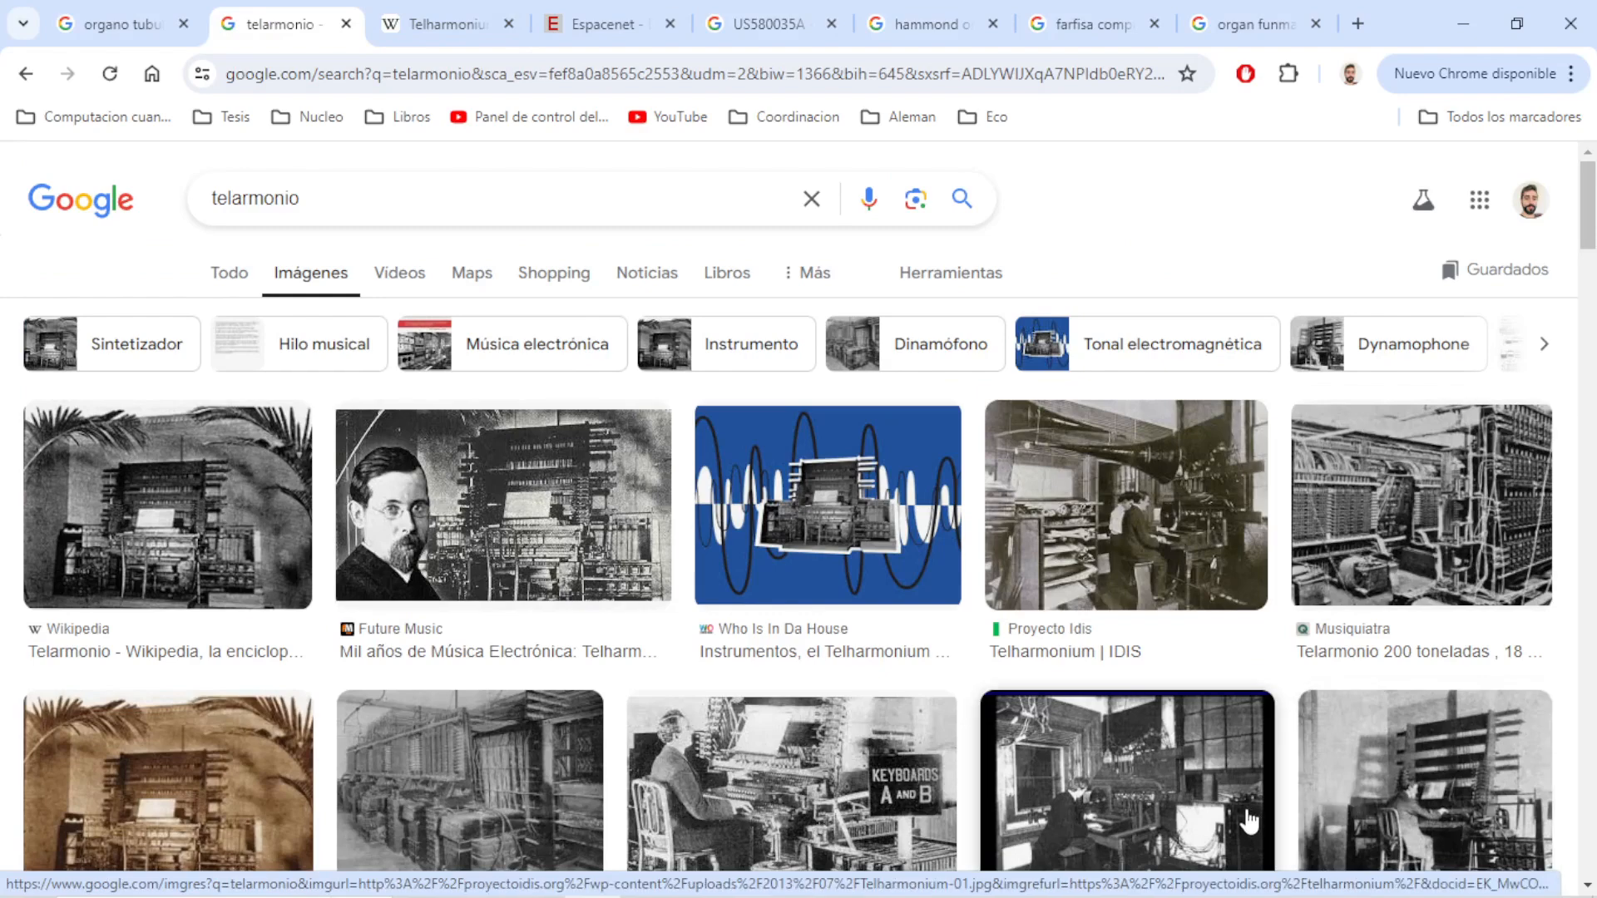
scroll(1231, 807, "down", 2)
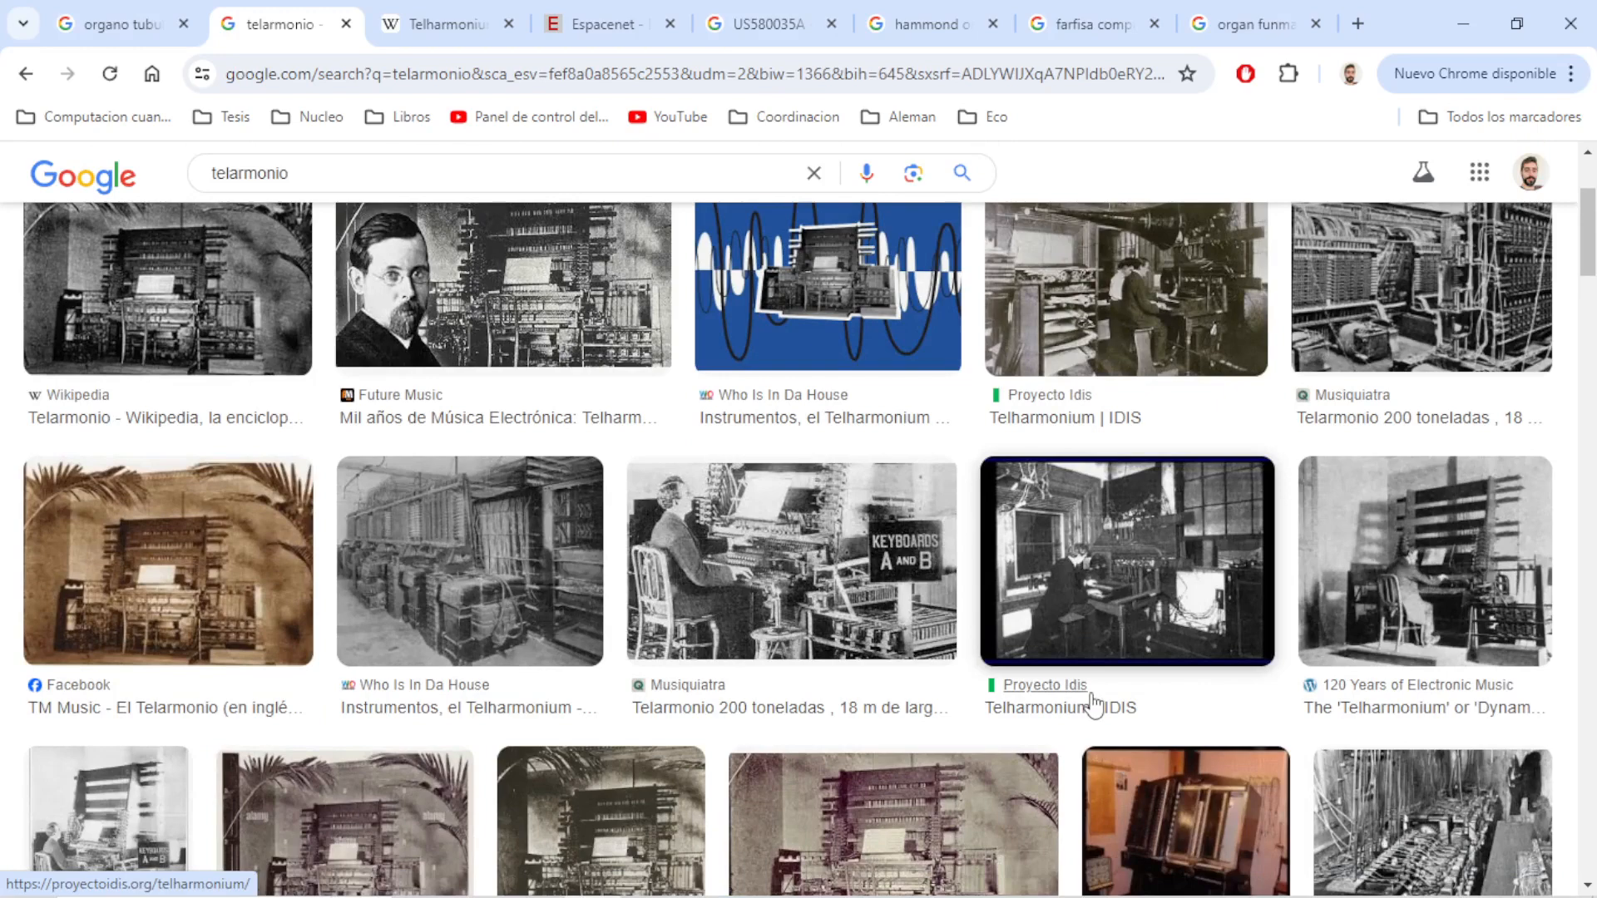
scroll(1092, 705, "down", 3)
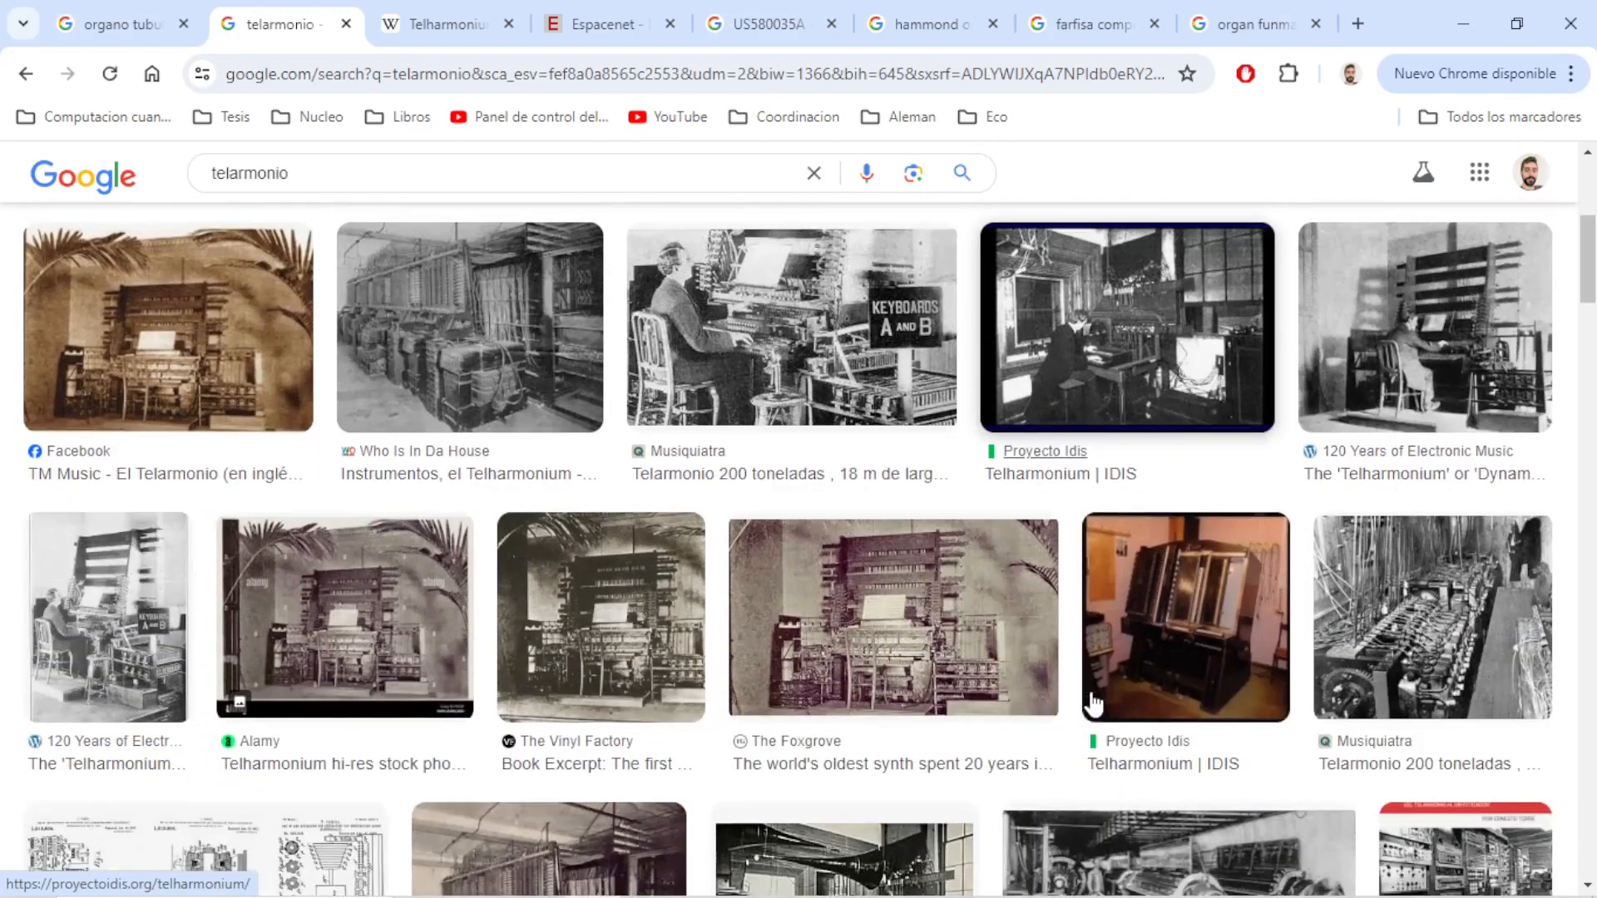
scroll(906, 724, "up", 4)
scroll(904, 723, "up", 1)
scroll(902, 724, "down", 2)
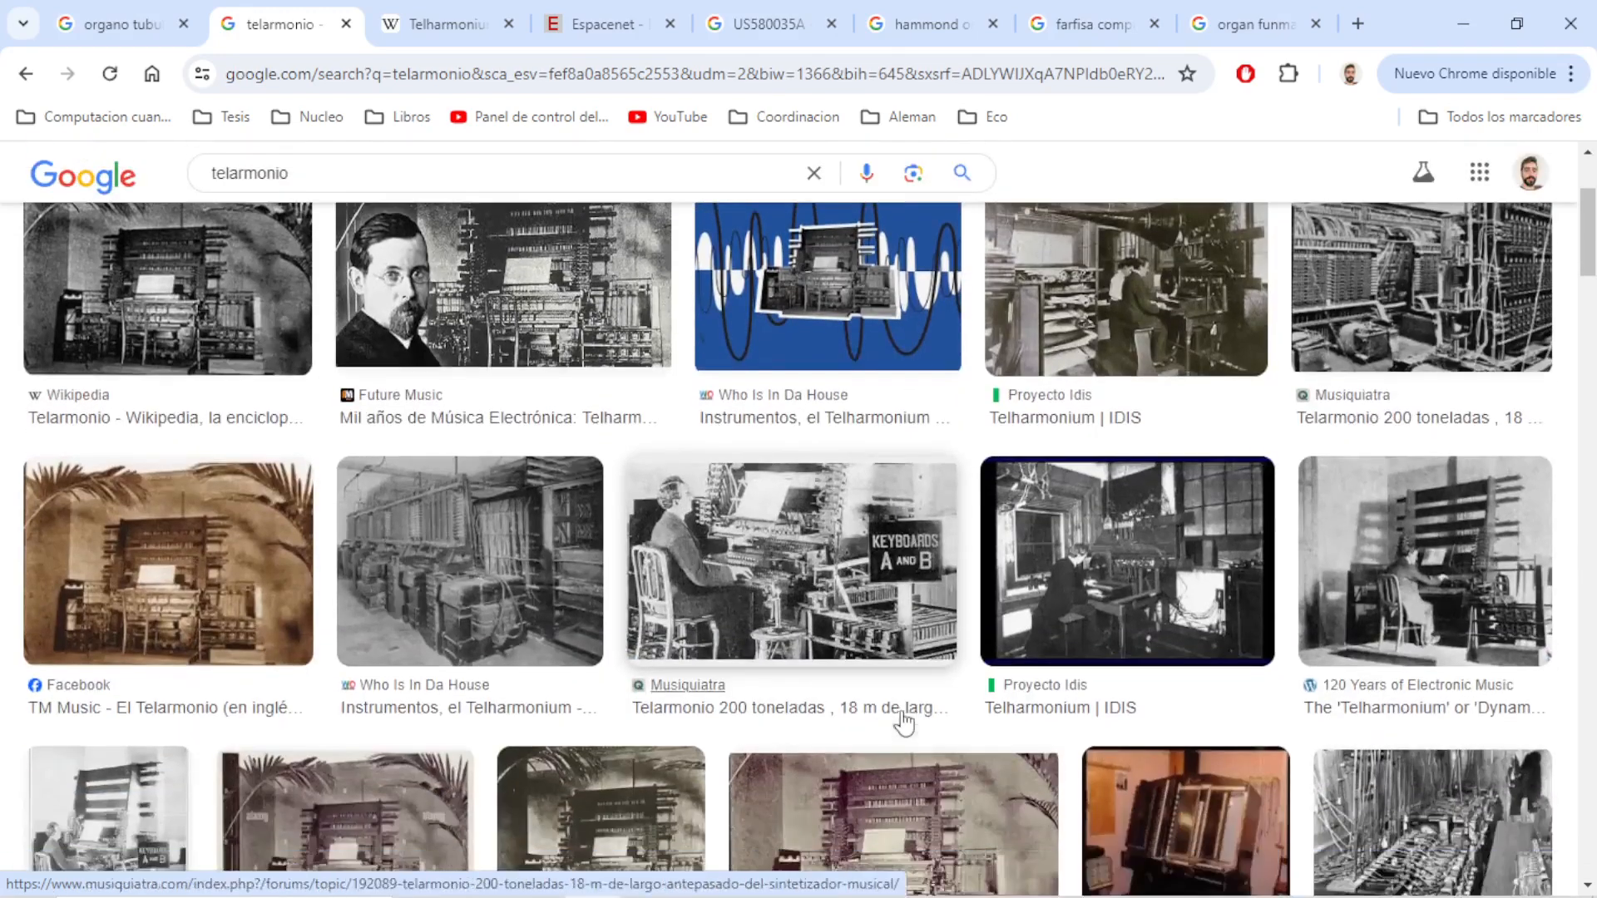
Check the Telharmonium Wikipedia article and examine the drawings of patent US580035A in Google Patents
left_click(452, 23)
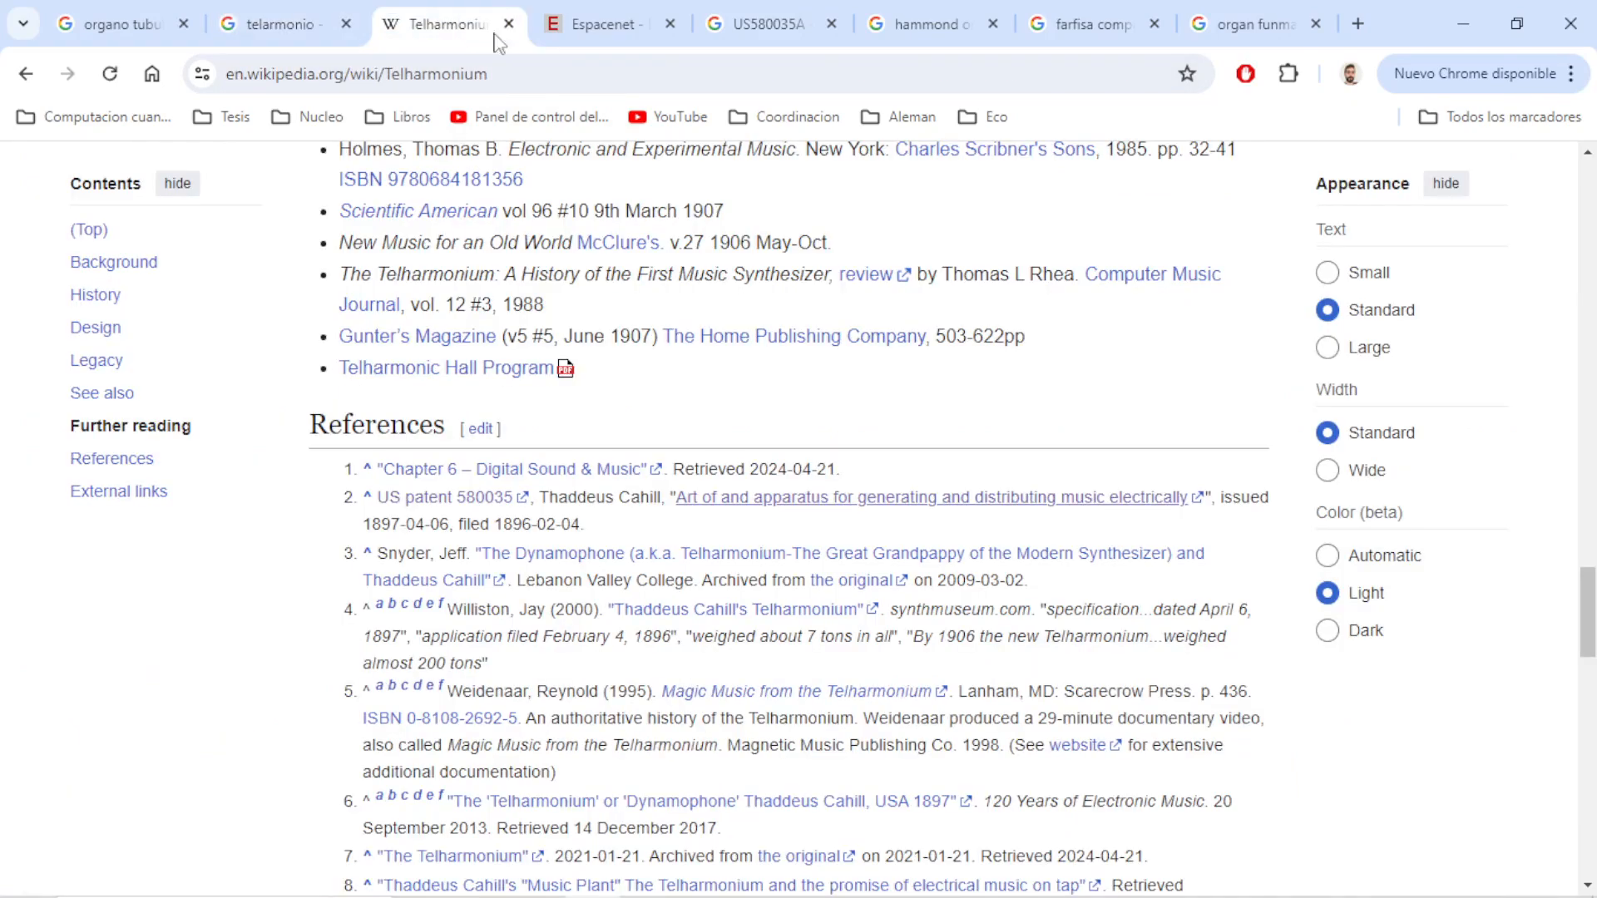
scroll(707, 441, "up", 15)
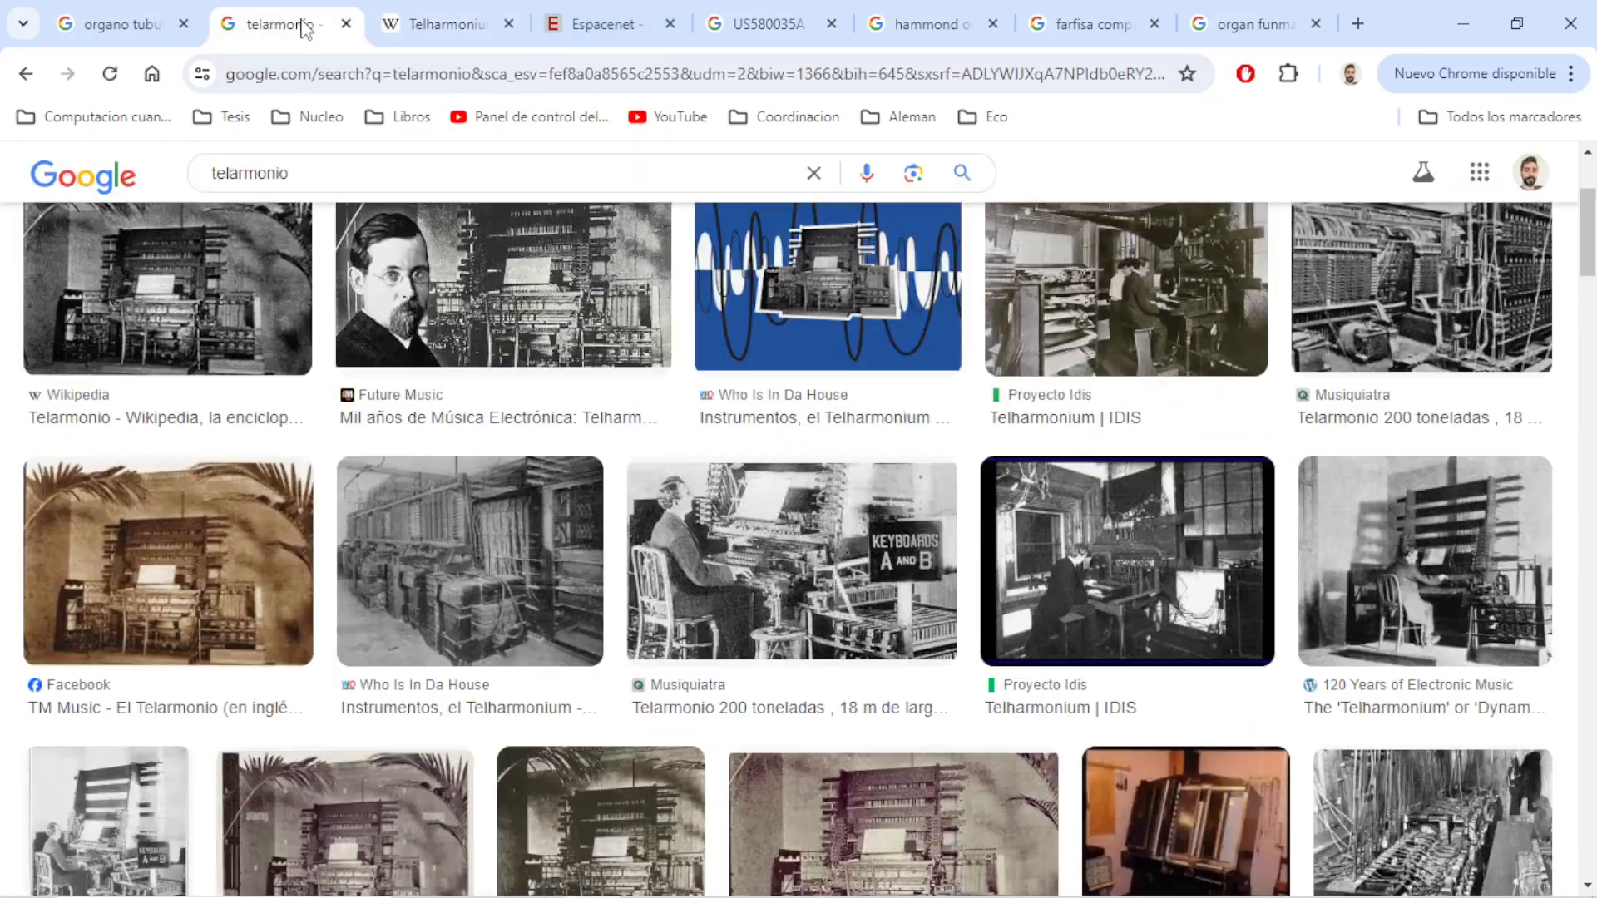
left_click(280, 23)
left_click(766, 24)
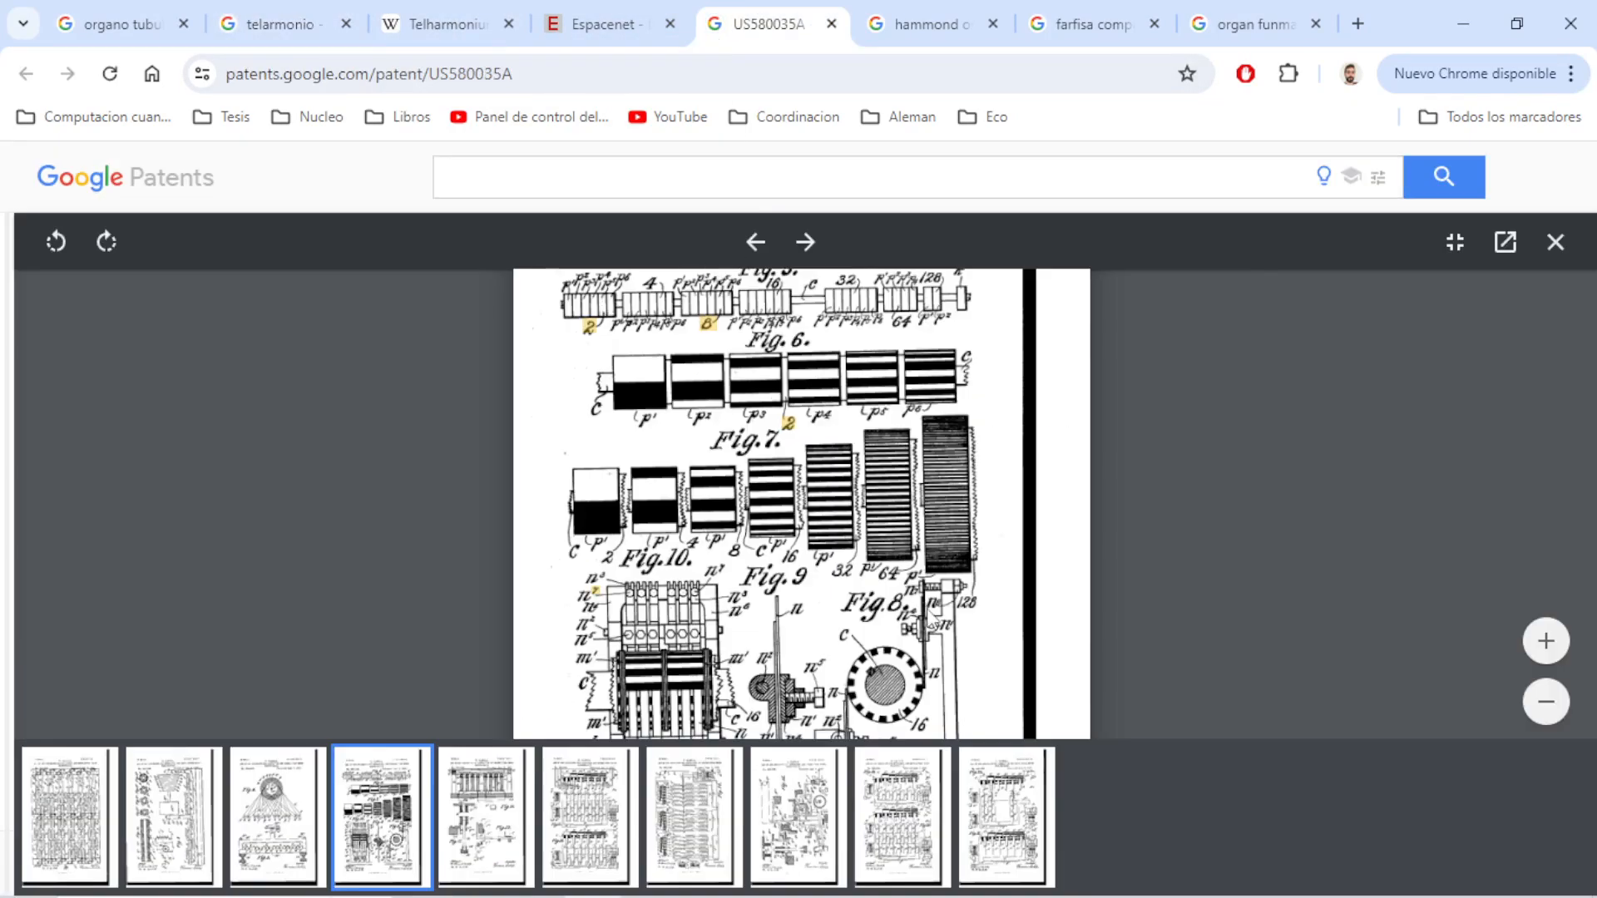
scroll(927, 615, "up", 2)
scroll(936, 499, "down", 3)
scroll(936, 500, "up", 1)
Look through the "organo tubular" image results and preview the 90lineas.com picture of the organ keyboards
left_click(83, 24)
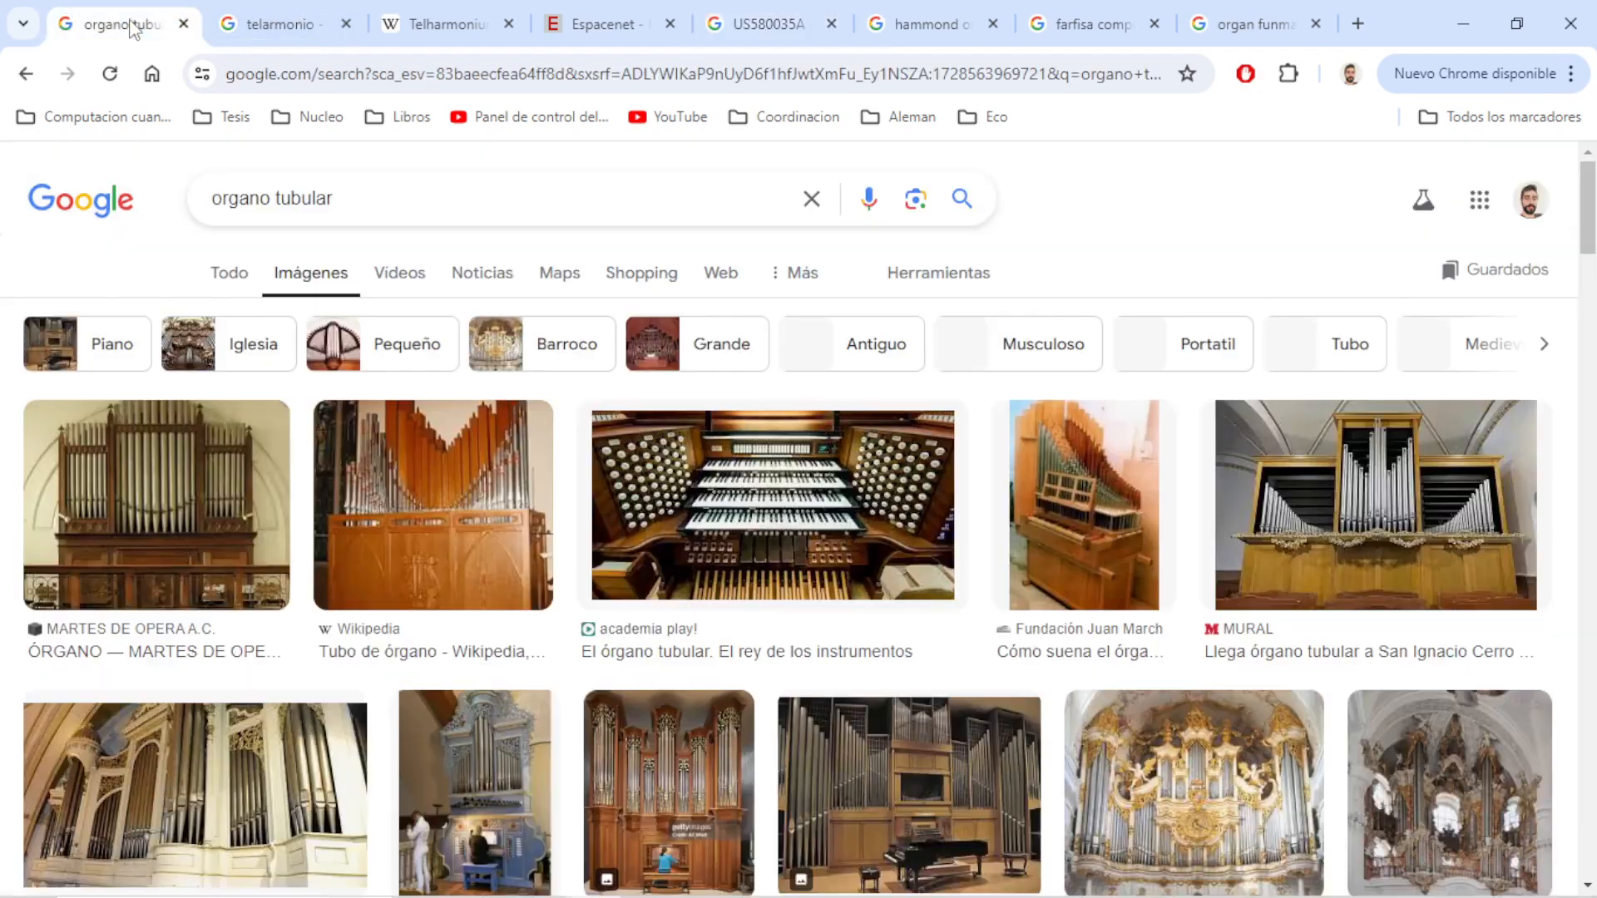
scroll(609, 520, "down", 3)
scroll(609, 520, "down", 1)
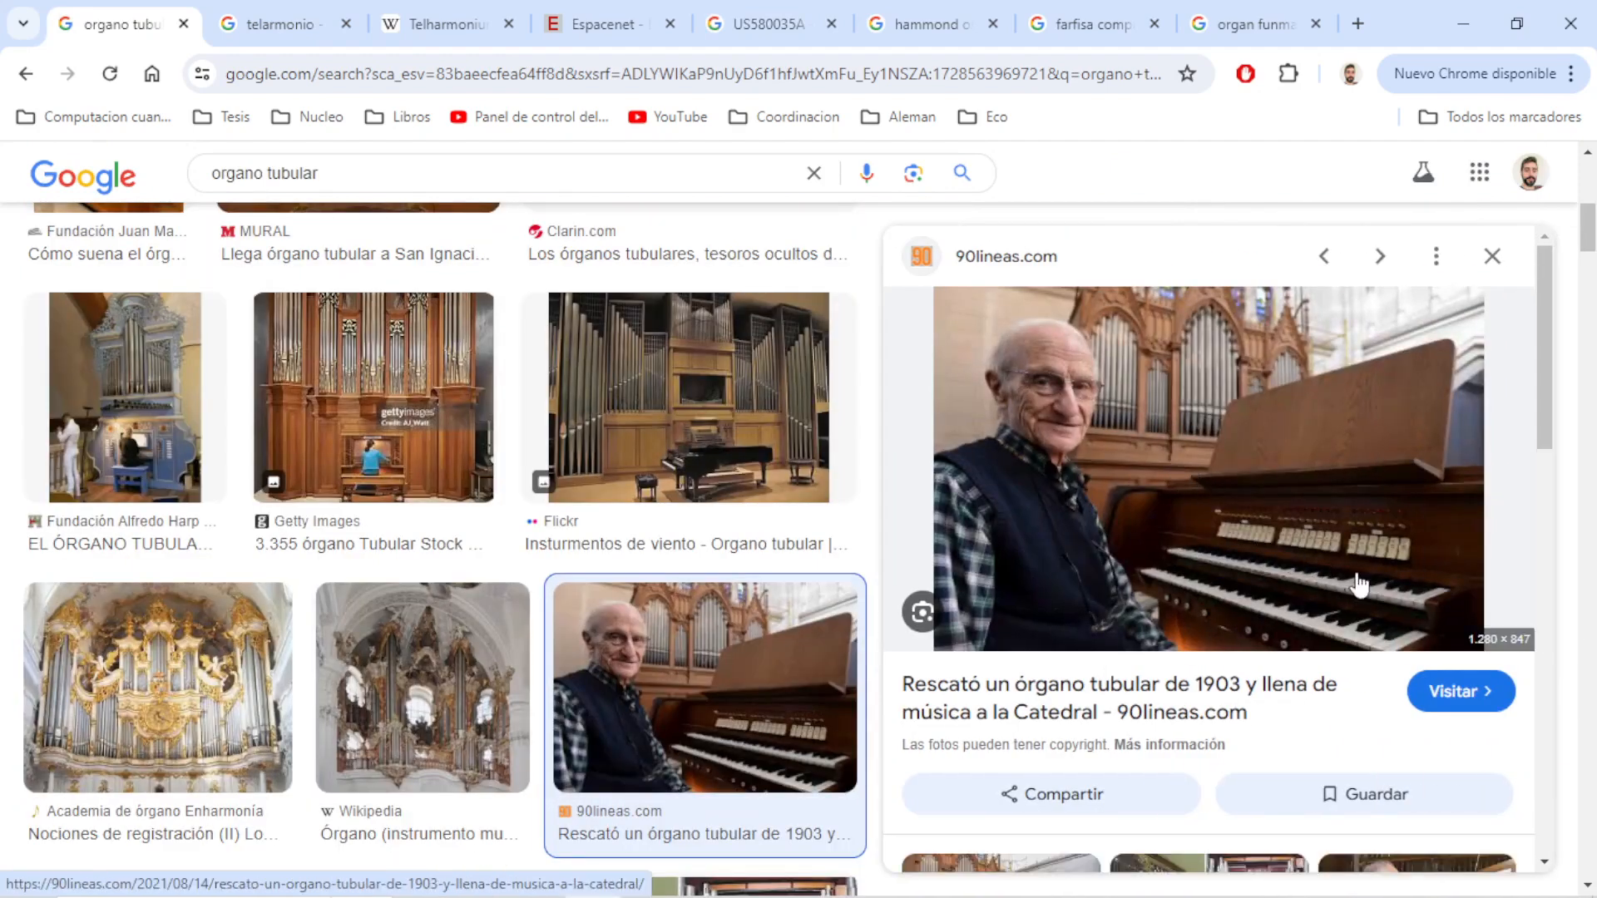
Compare the open Fun Machine, Farfisa, US580035A patent and Hammond pages with the "organo tubular" image results
left_click(1239, 27)
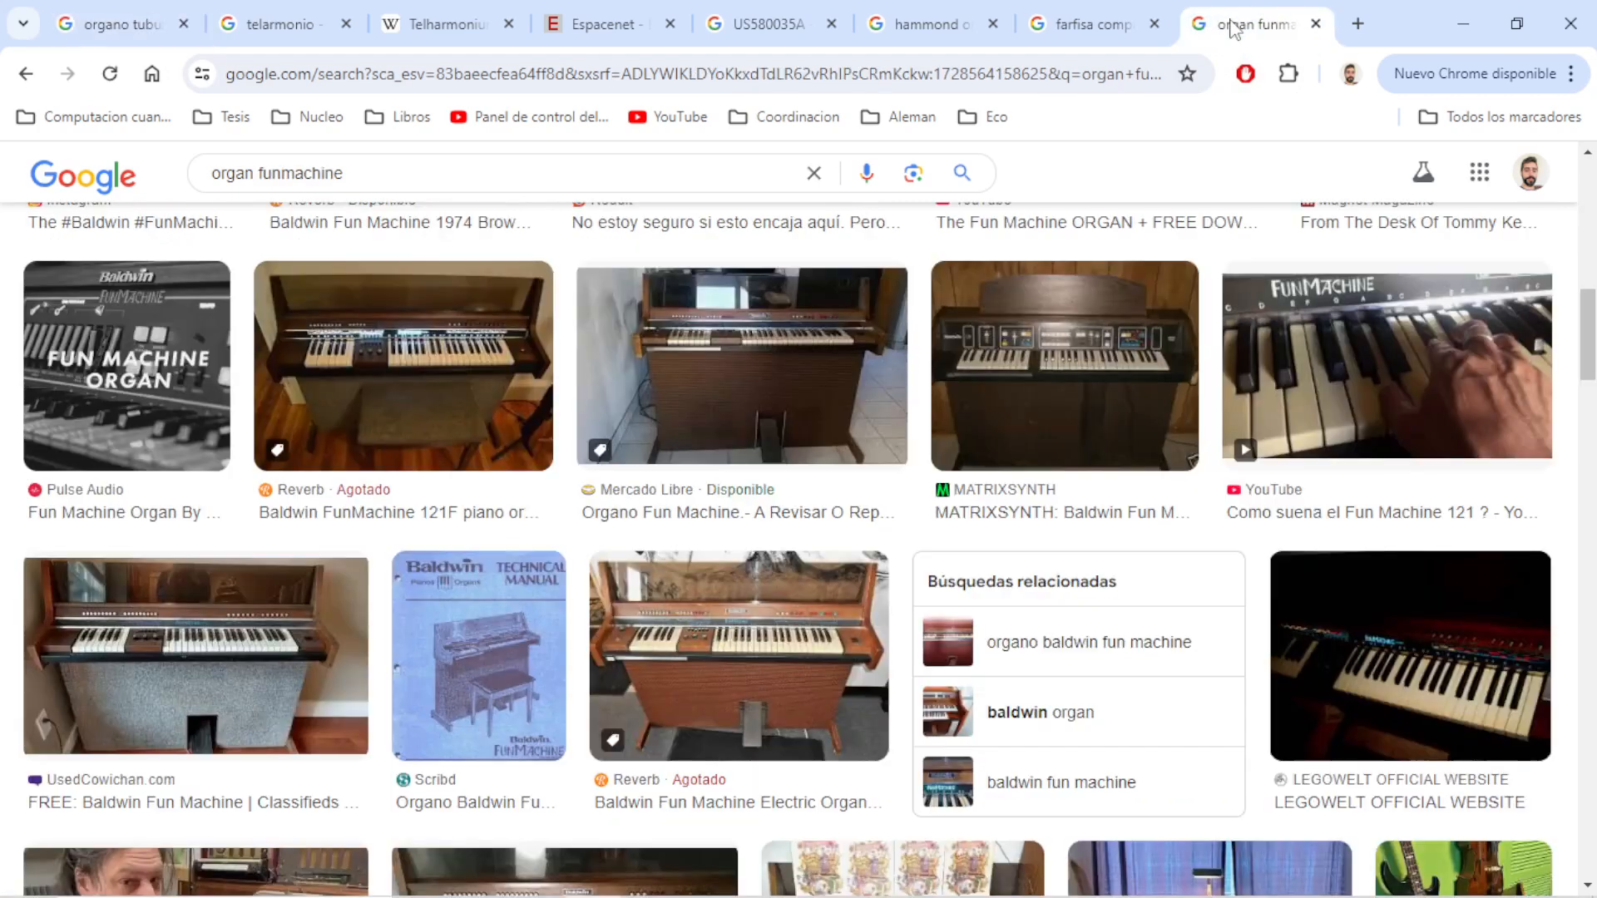
left_click(1106, 13)
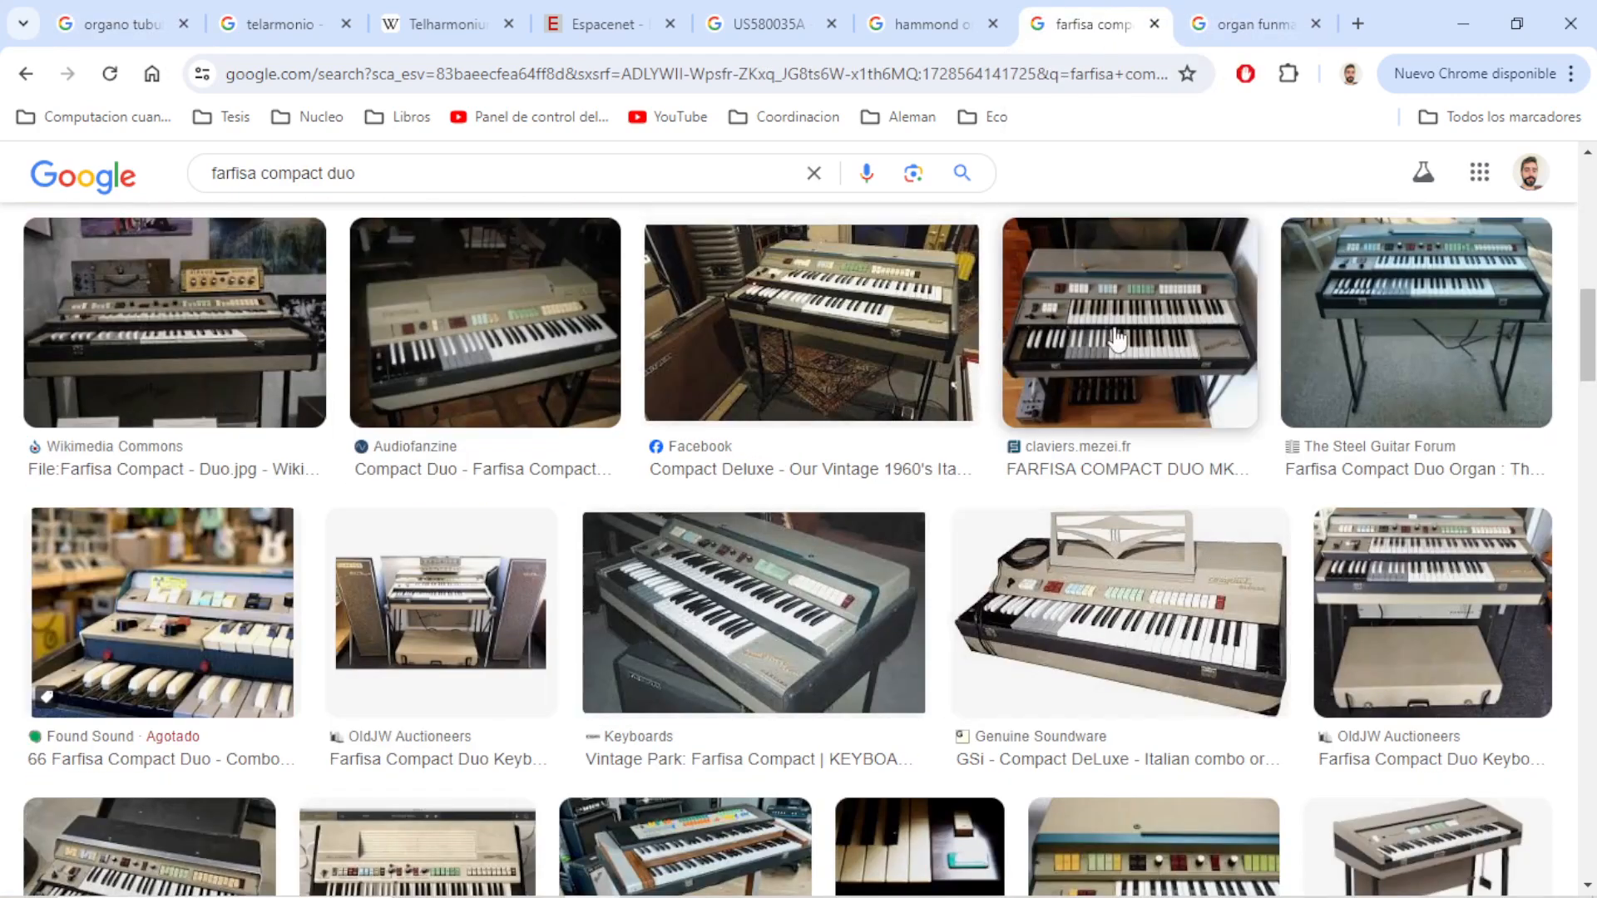
left_click(657, 24)
left_click(703, 29)
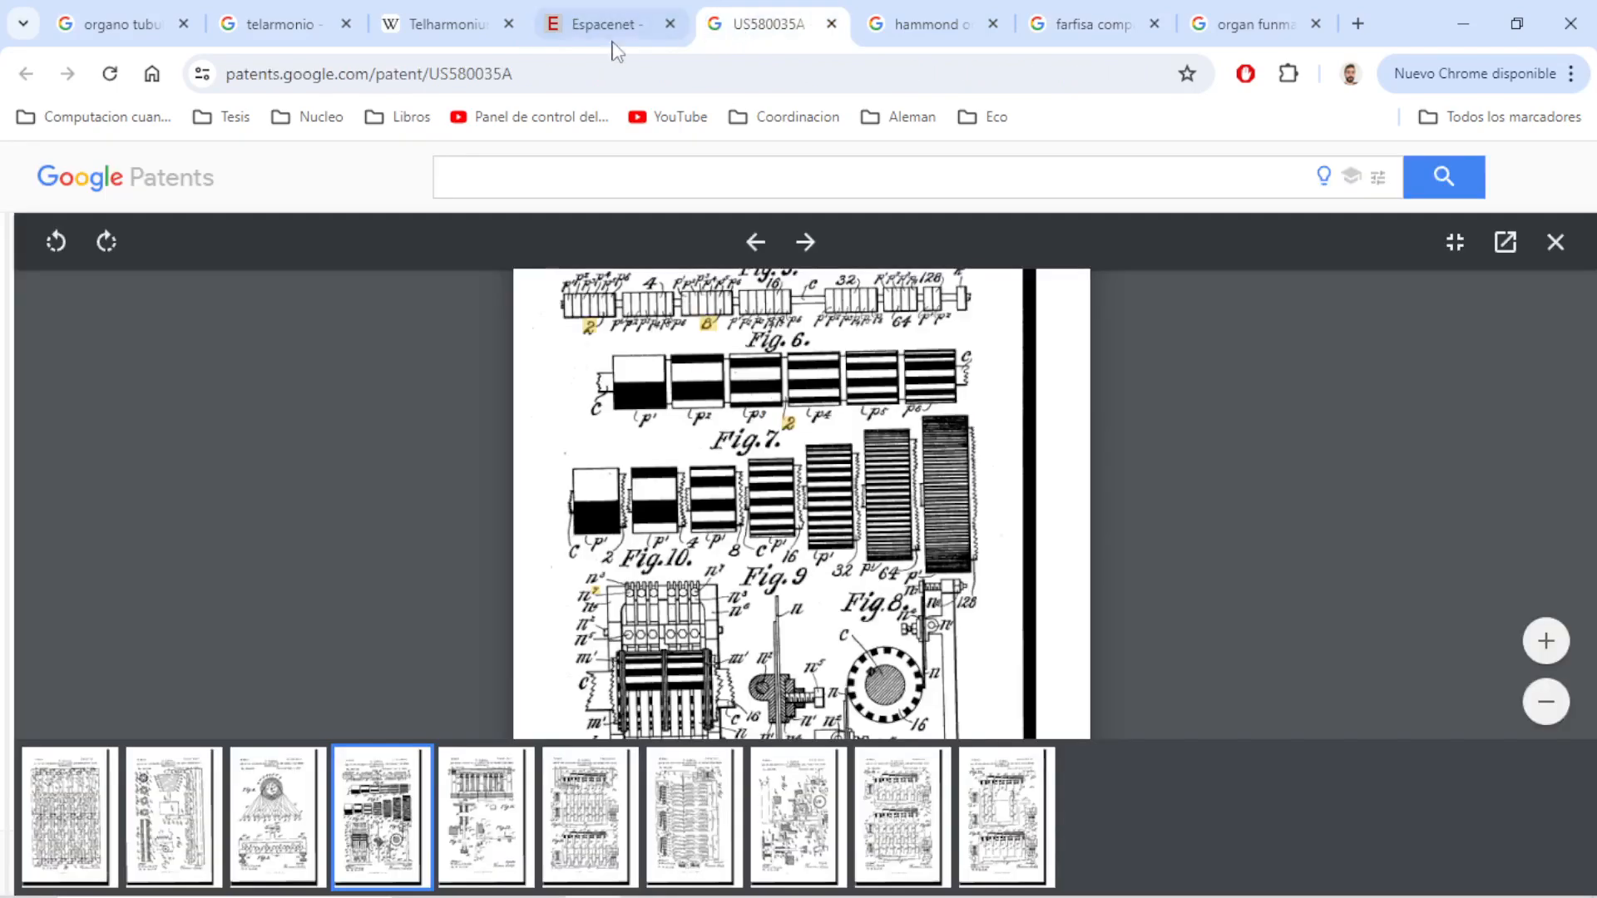
left_click(898, 25)
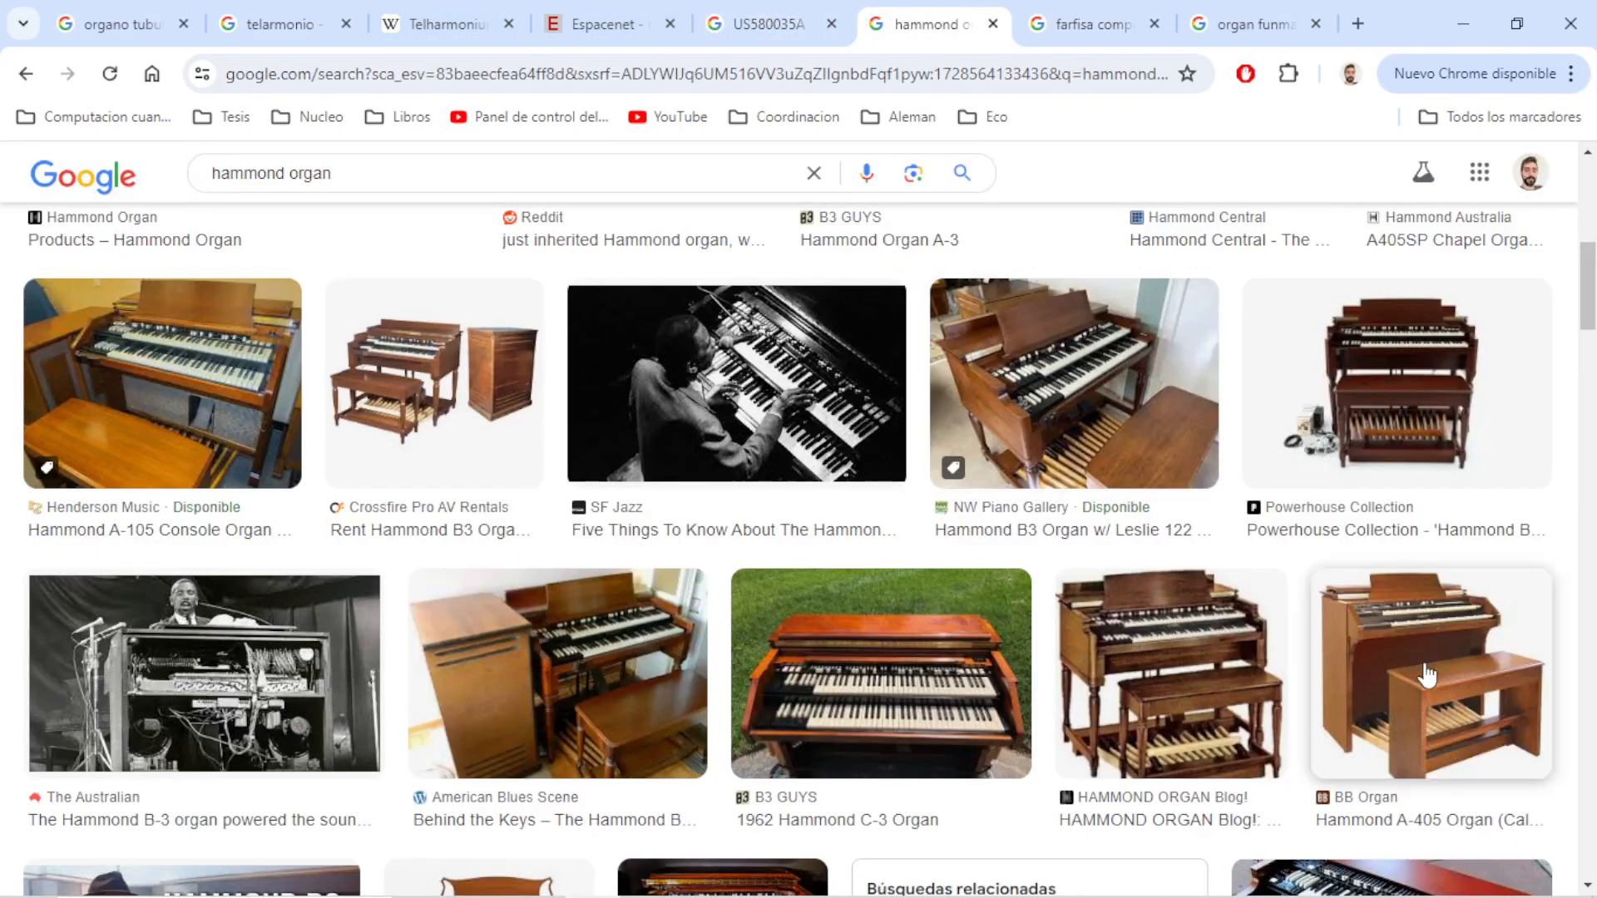
left_click(137, 24)
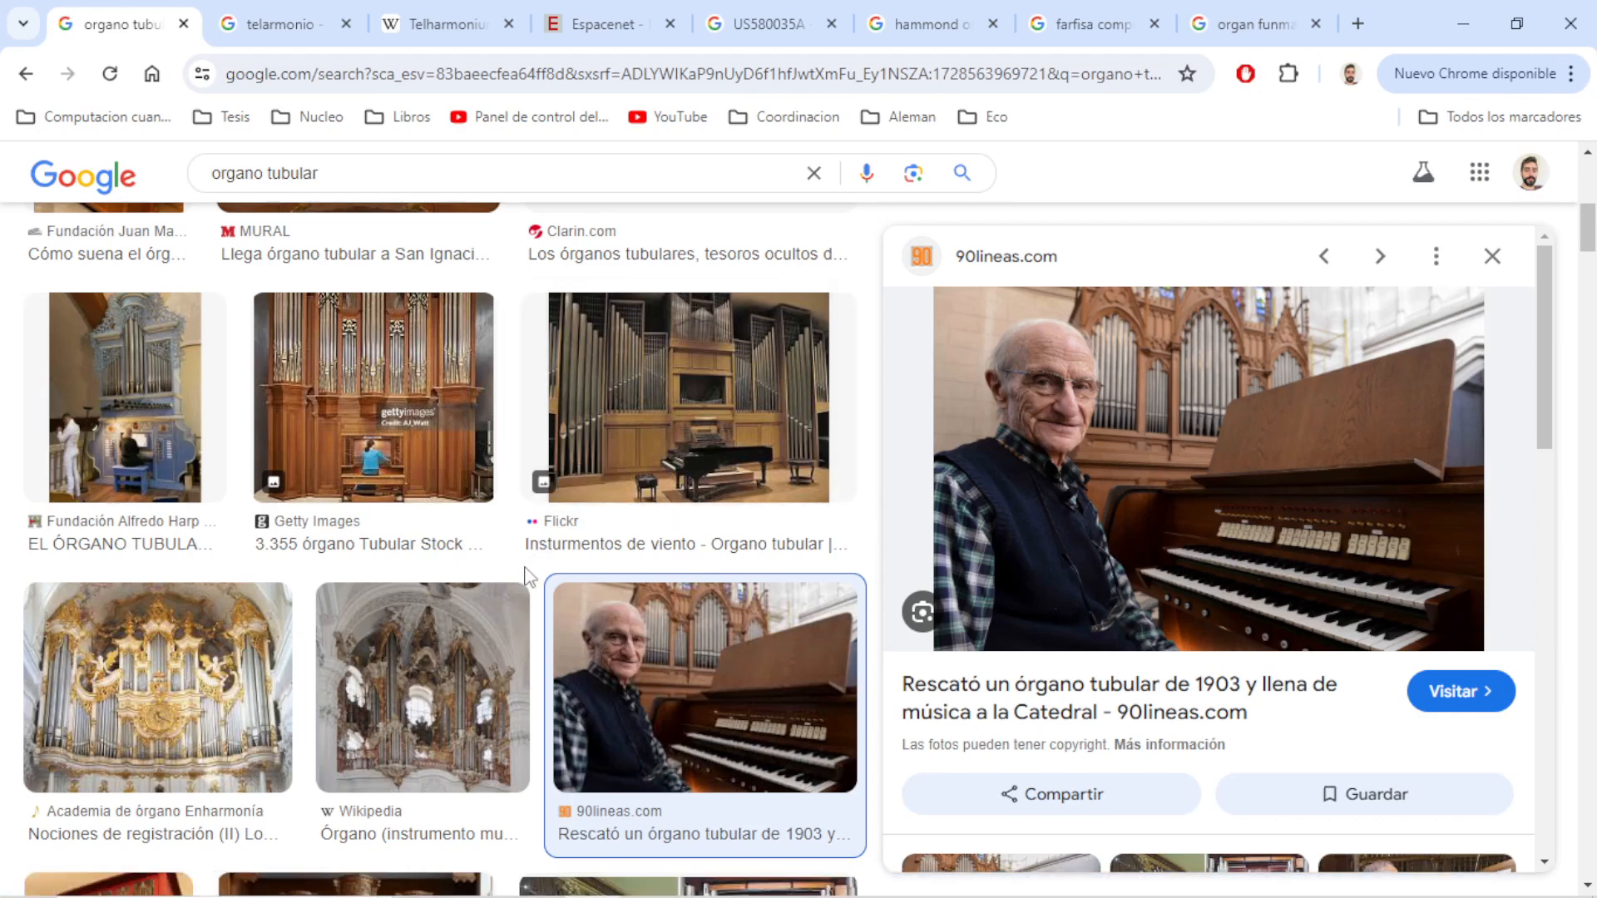
scroll(527, 575, "down", 1)
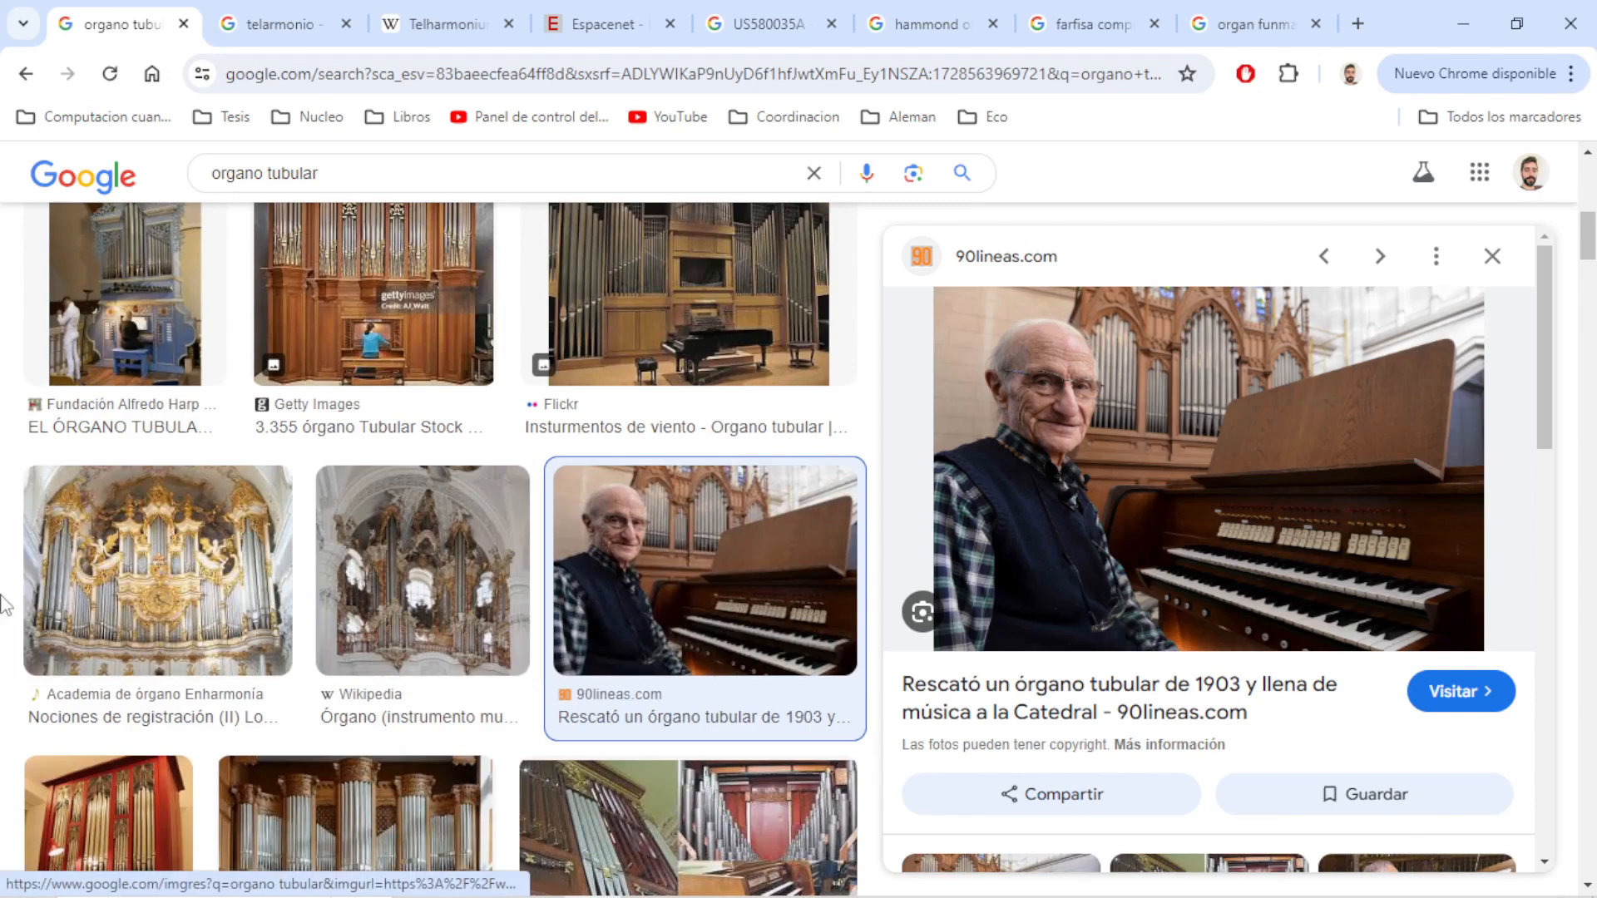
Open the Universal Audio drawbar diagram from the "hammond organ drawbar" image results at full size
scroll(527, 575, "down", 1)
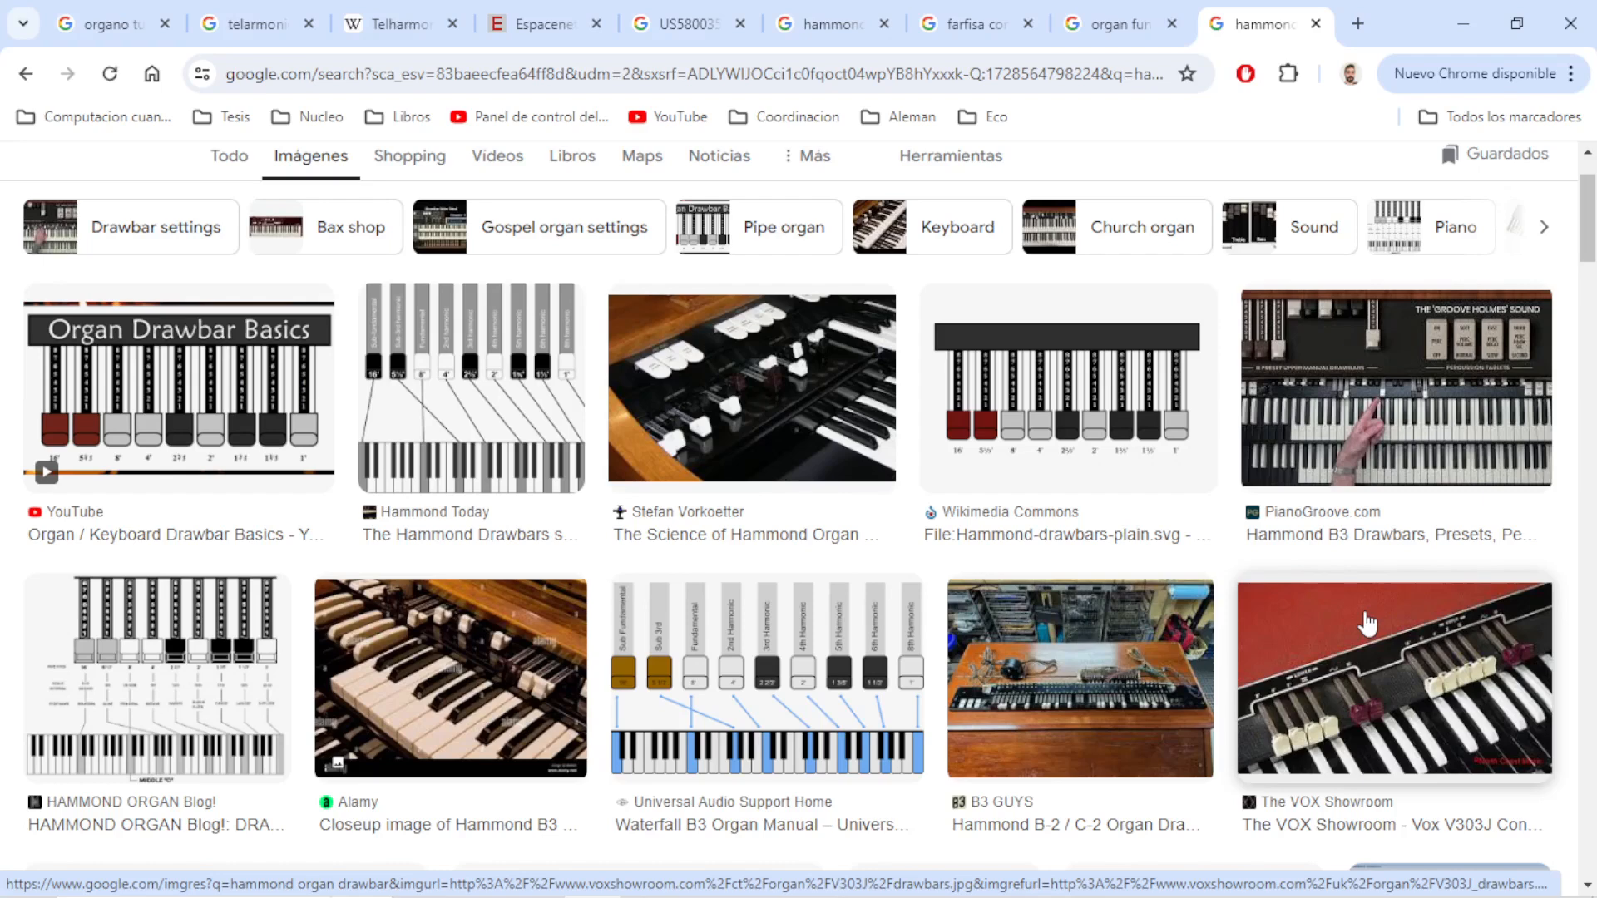
left_click(813, 662)
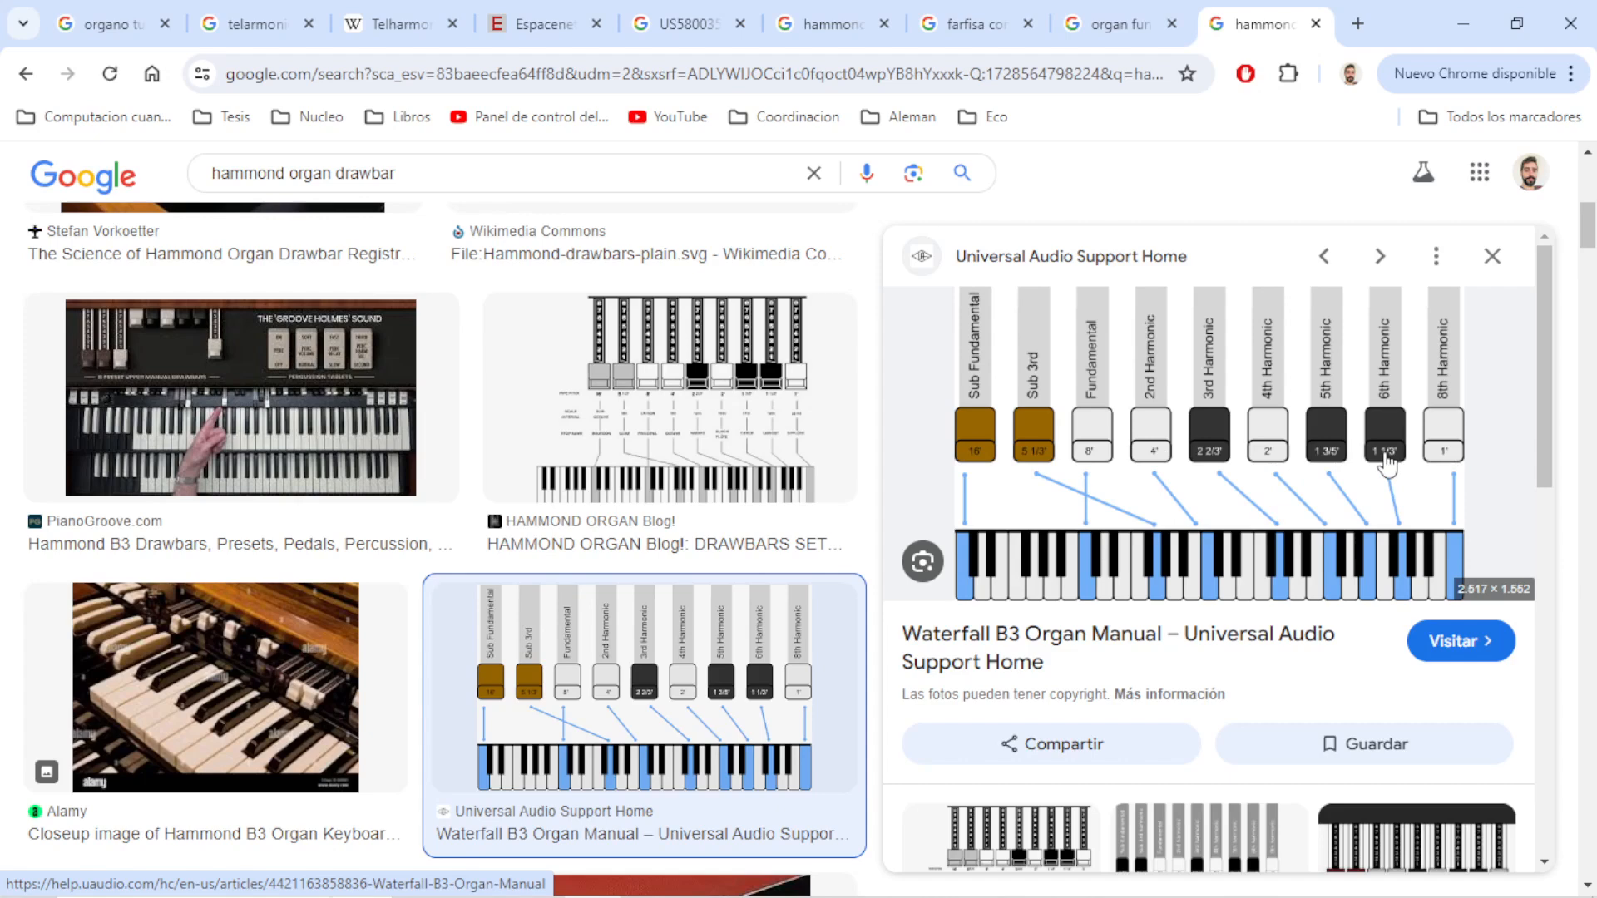
left_click(1092, 465)
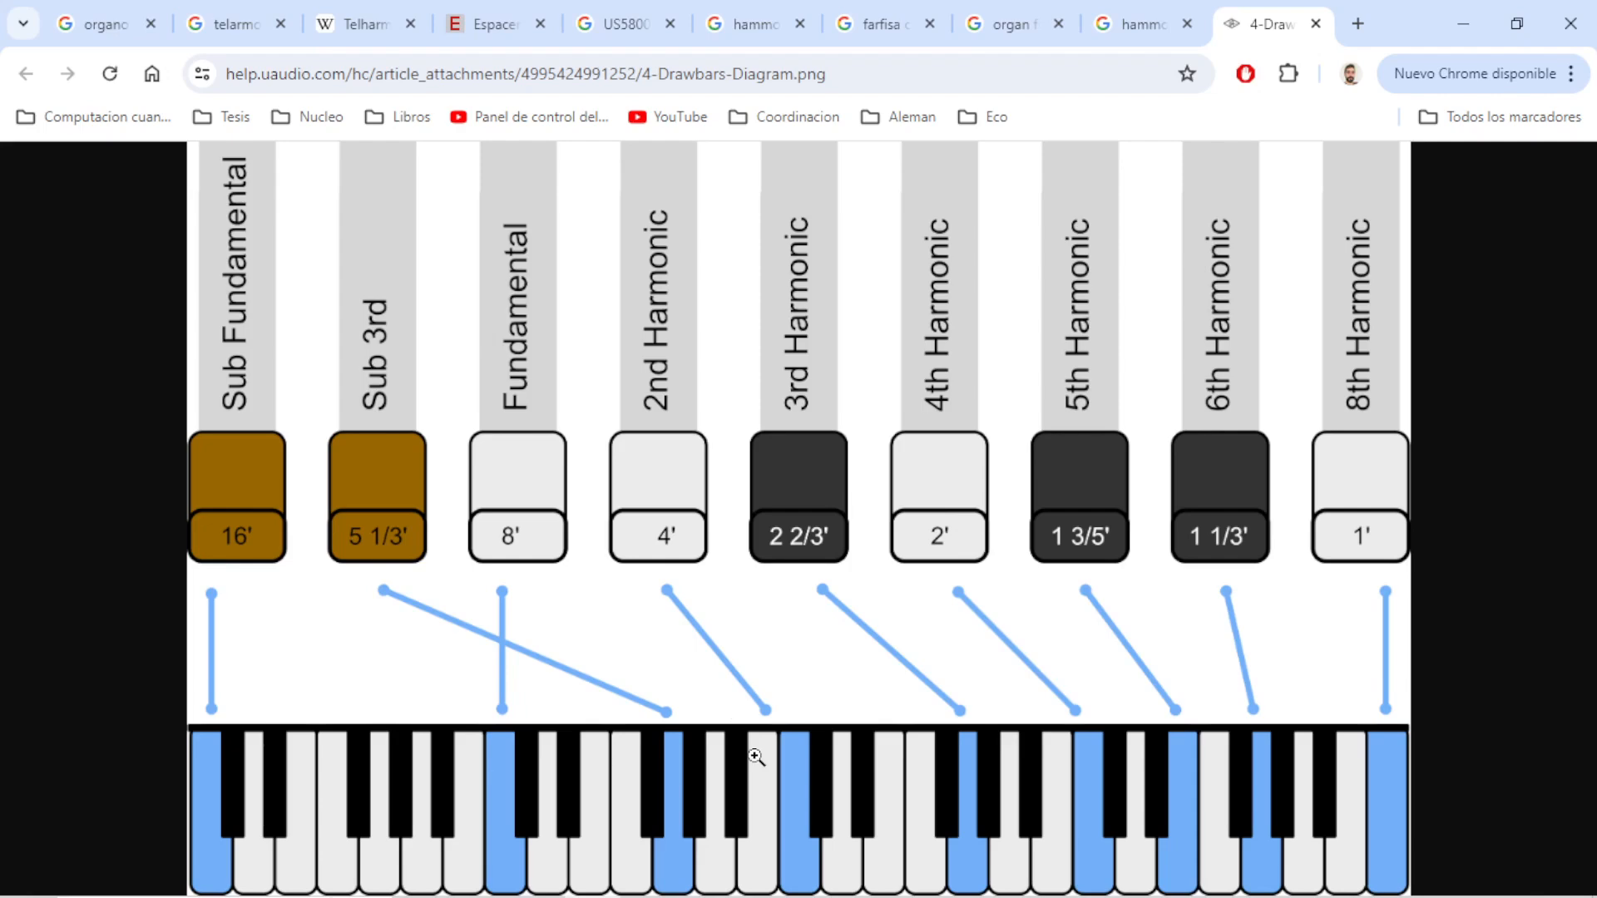
Review the open organo tubular, telarmonio, Telharmonium, Espacenet, US580035A patent, Hammond and Farfisa pages in turn
left_click(362, 42)
left_click(106, 27)
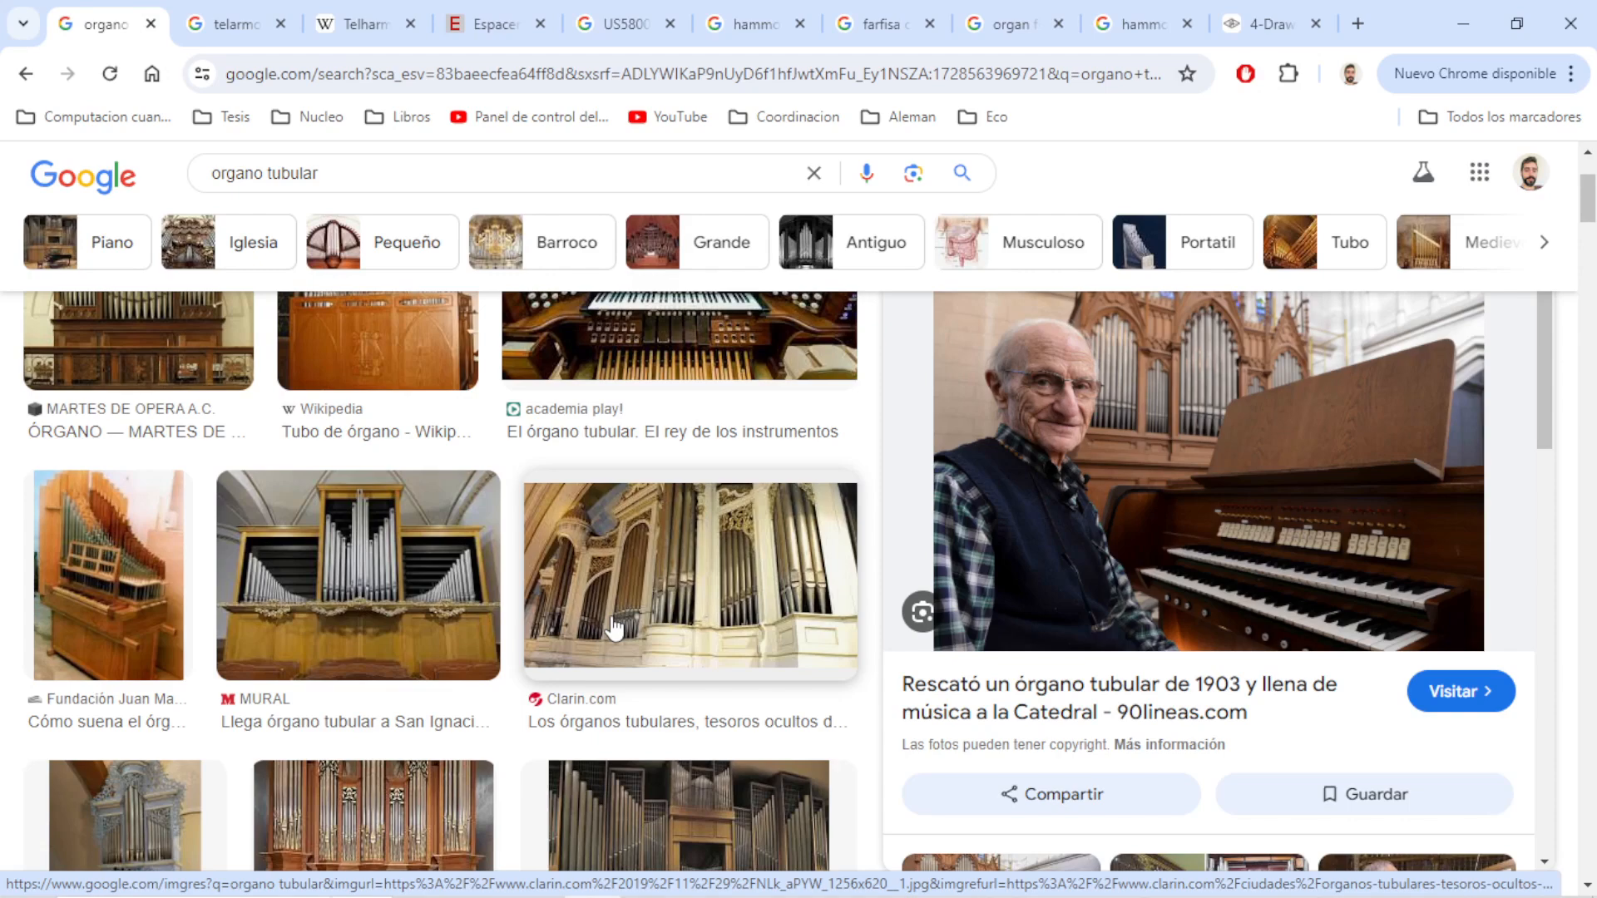
left_click(240, 24)
left_click(383, 24)
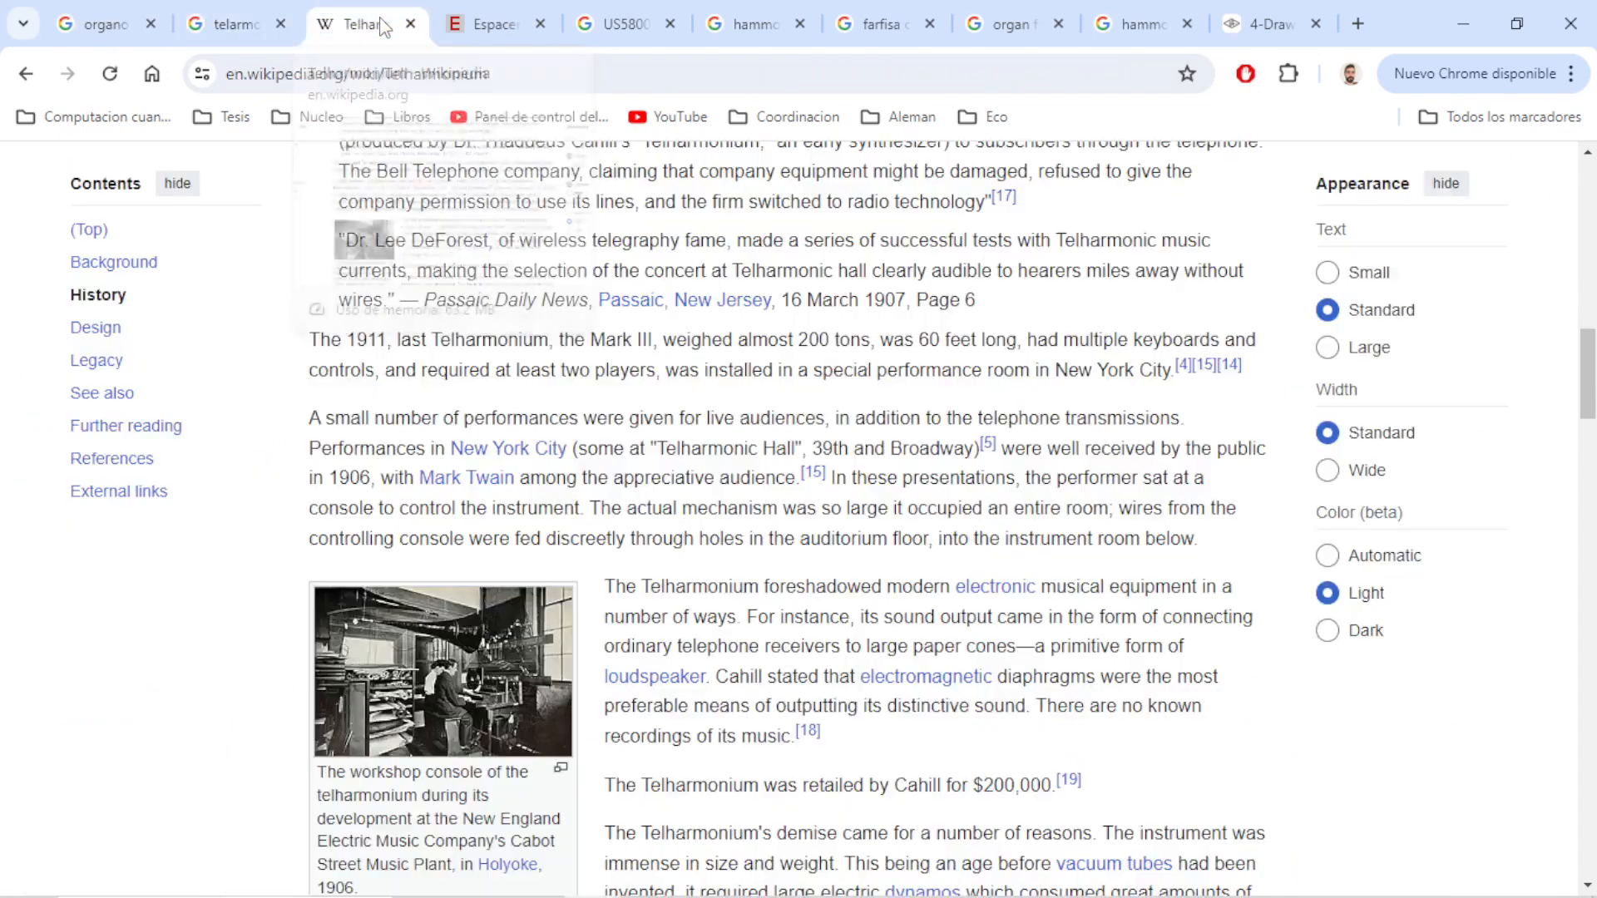
left_click(491, 25)
left_click(603, 25)
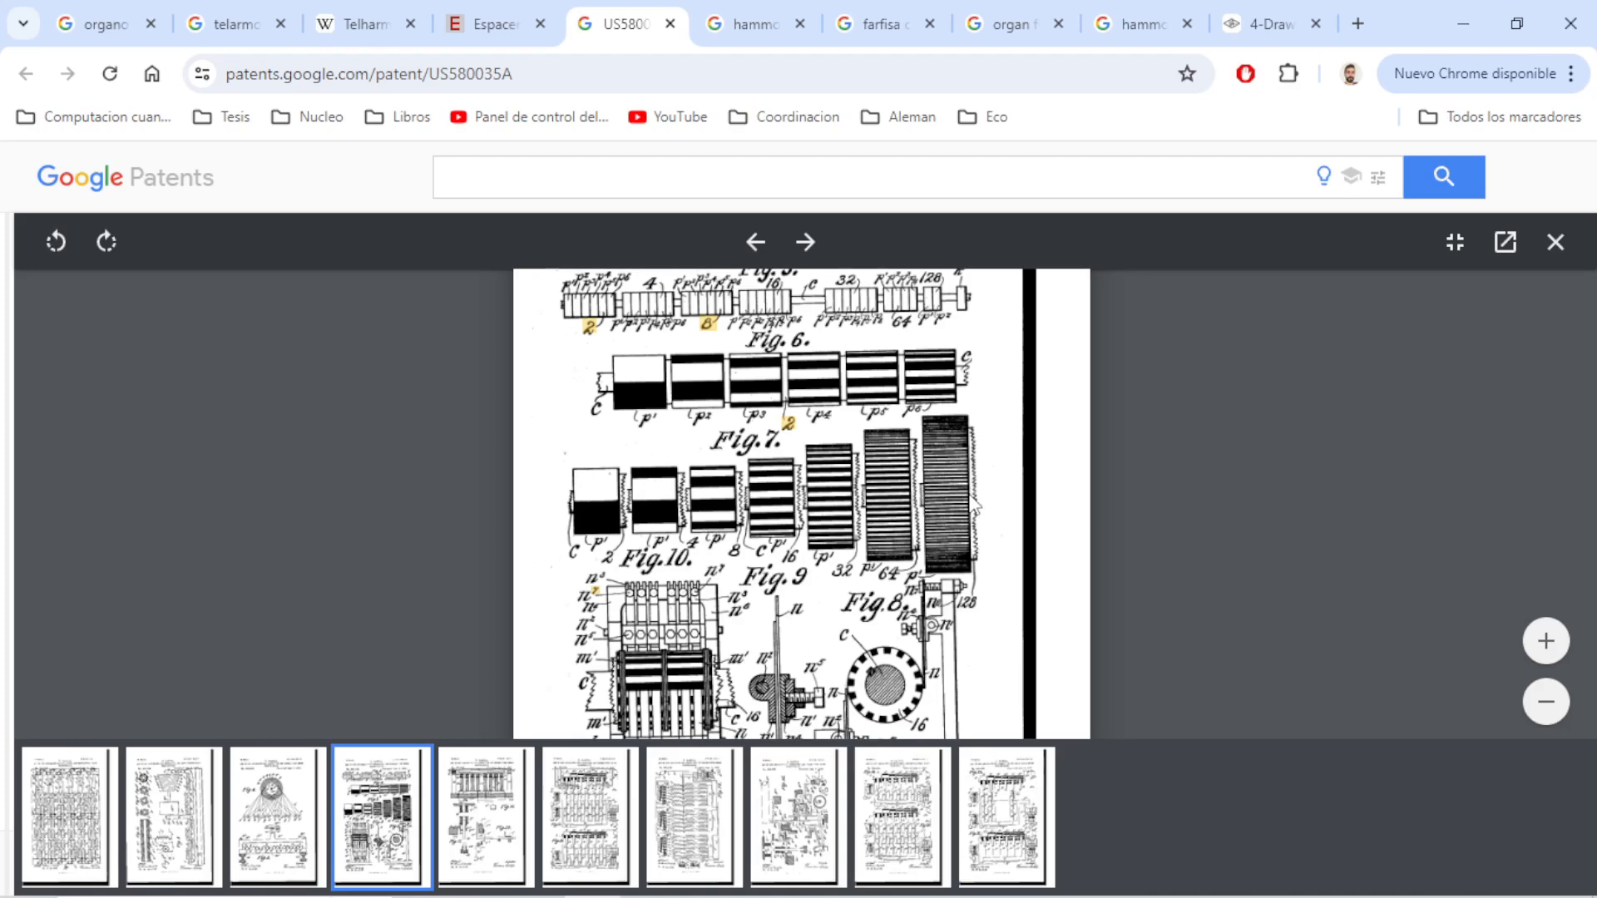
left_click(769, 25)
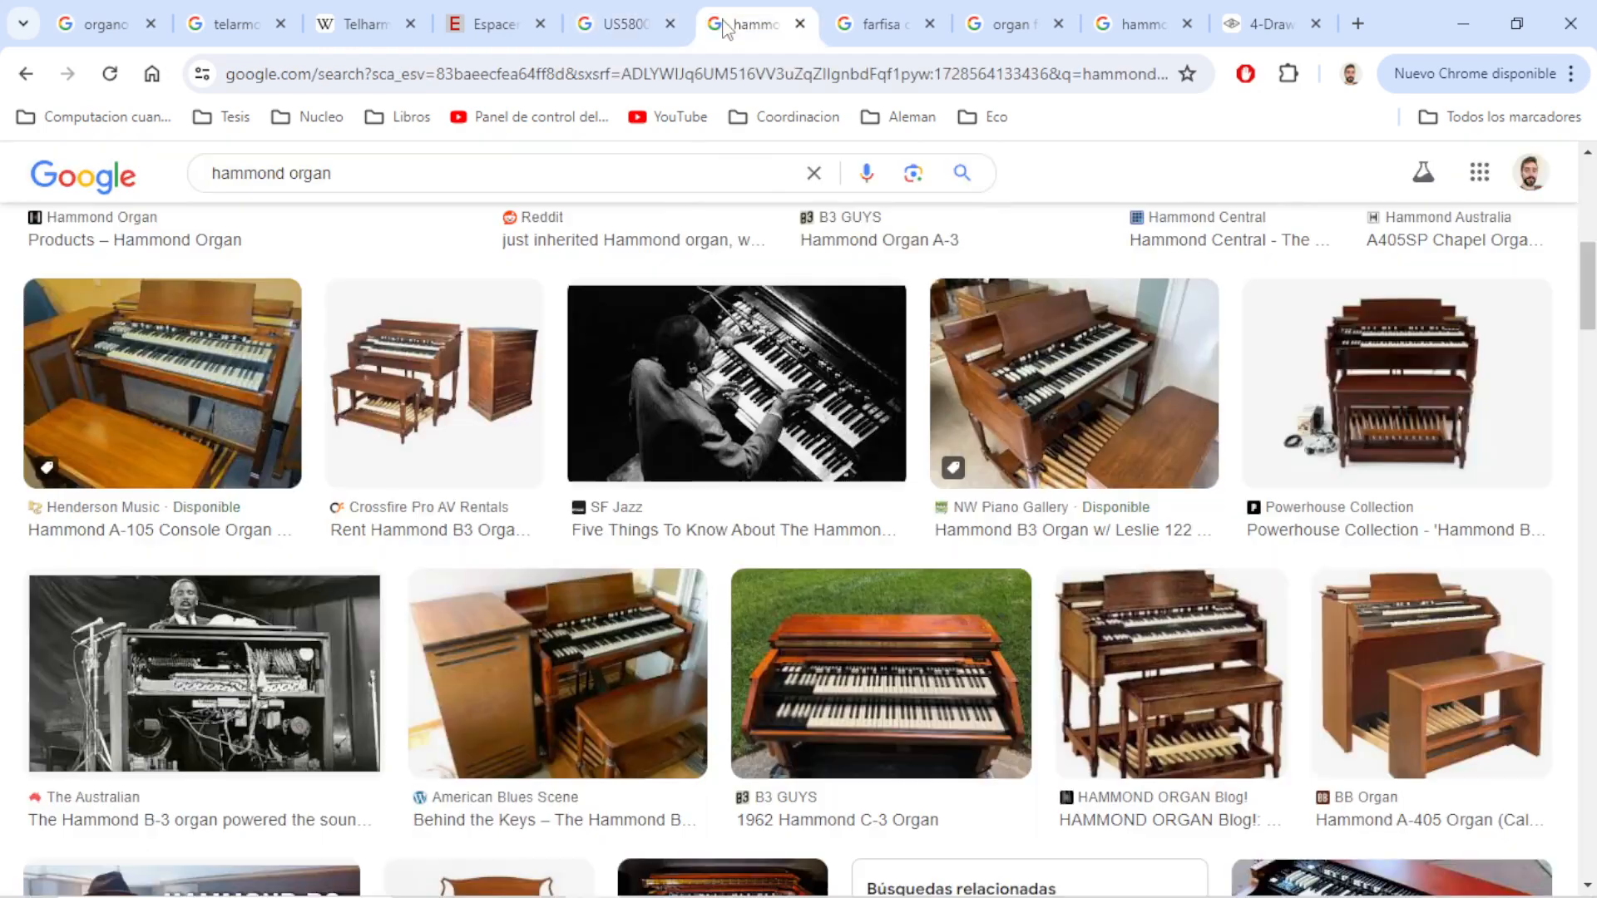
left_click(886, 30)
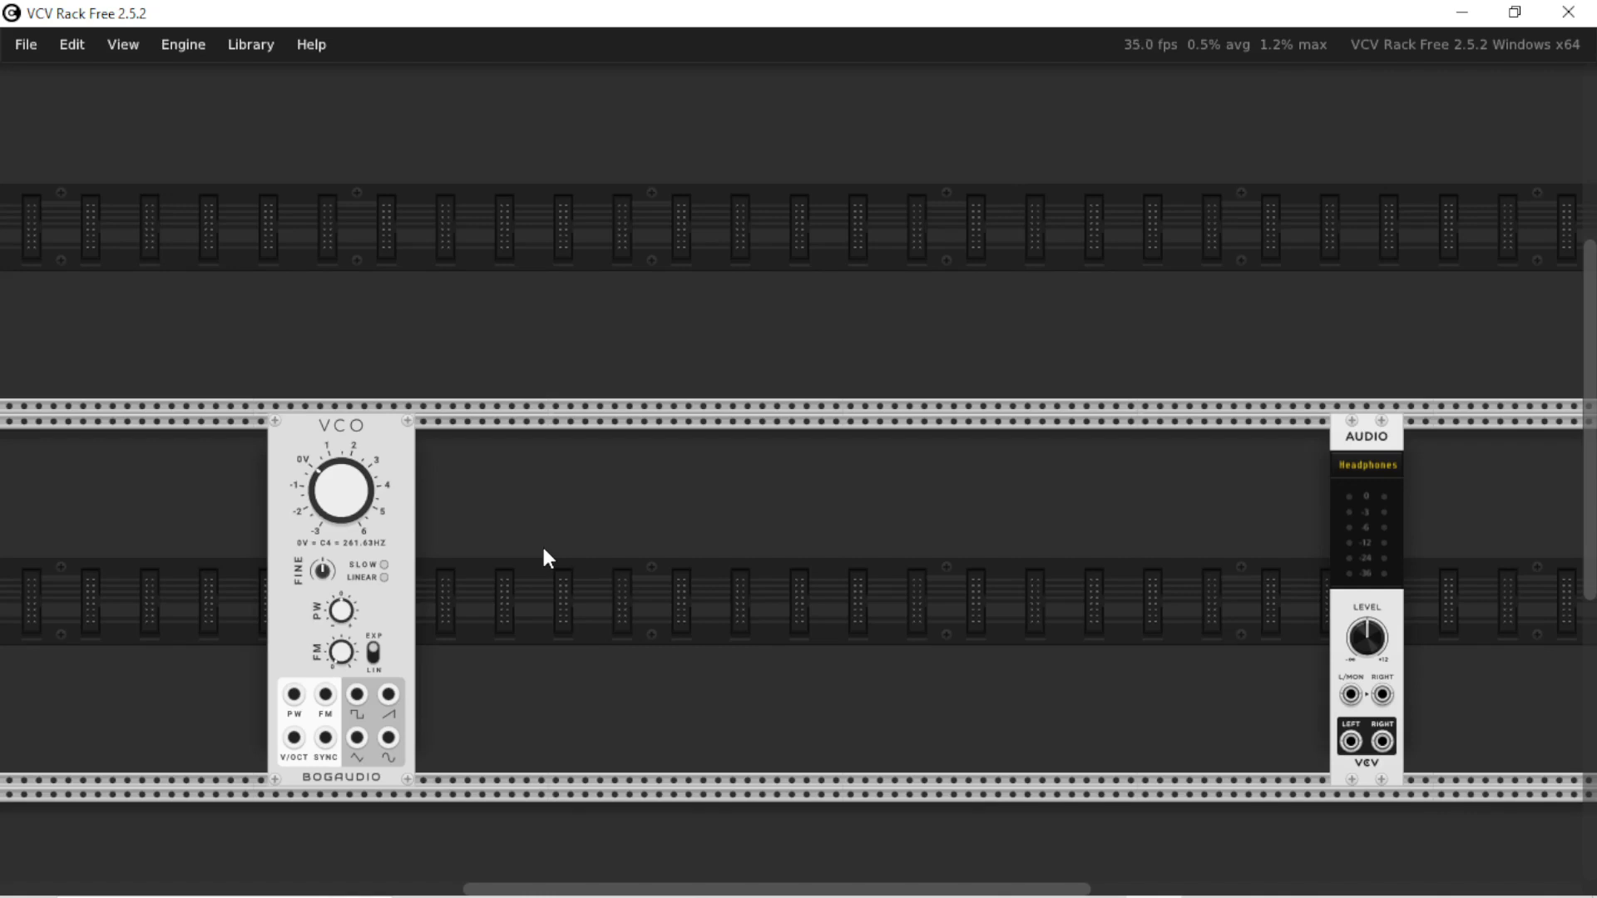
In VCV Rack, add the Lunetta Buttons and D F/F modules between VCO and Audio, and patch button A to the D input
right_click(545, 552)
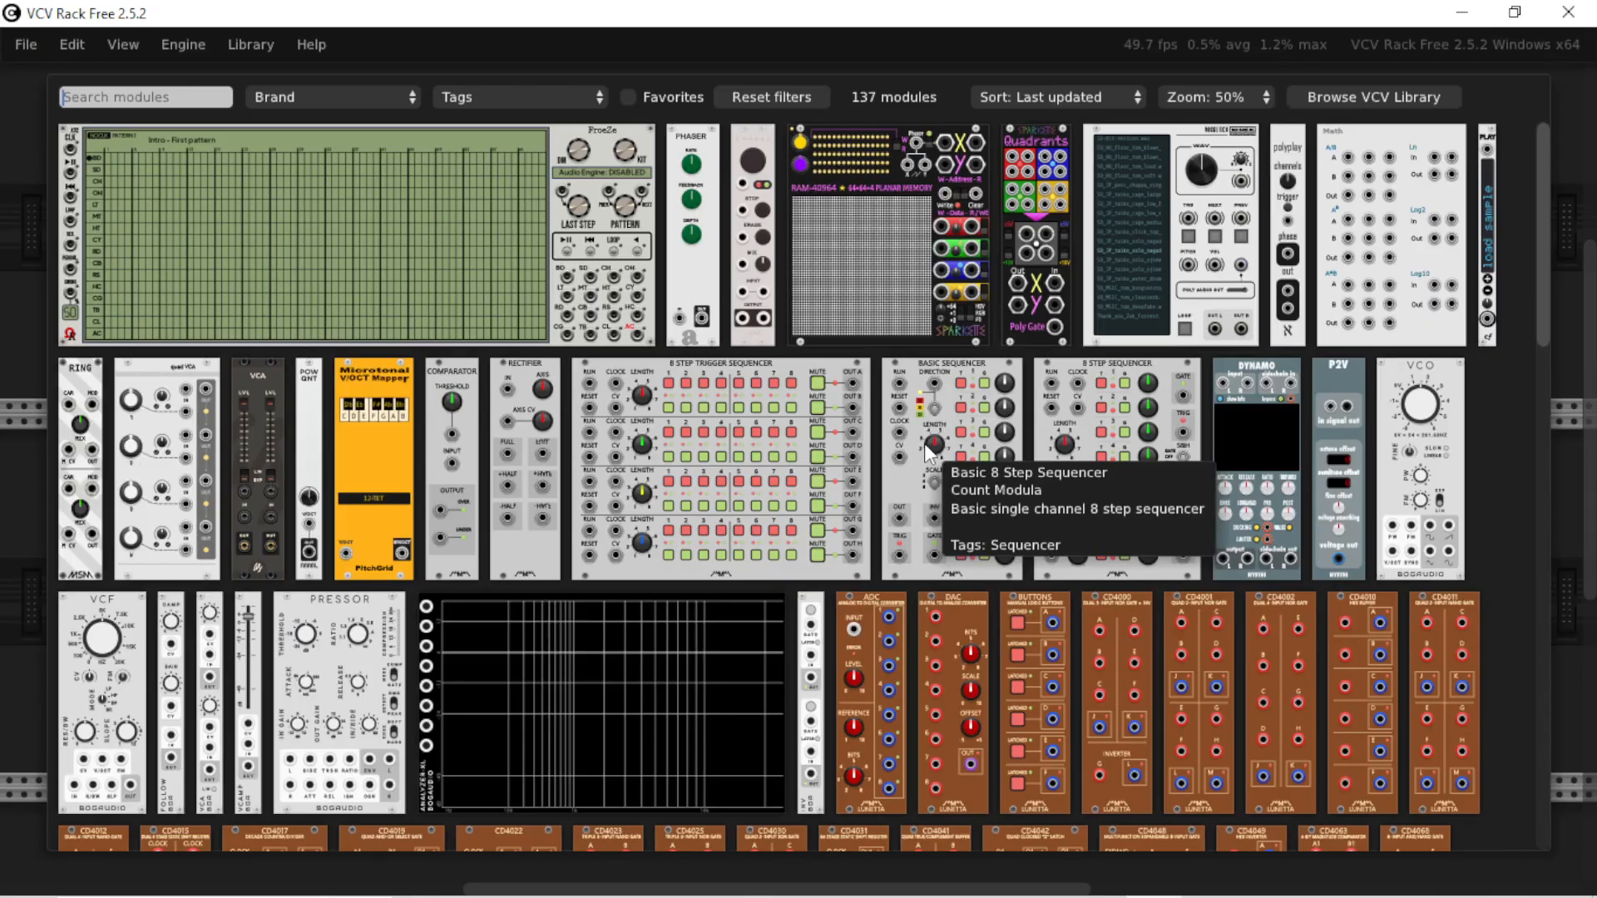
left_click_drag(722, 472, 720, 477)
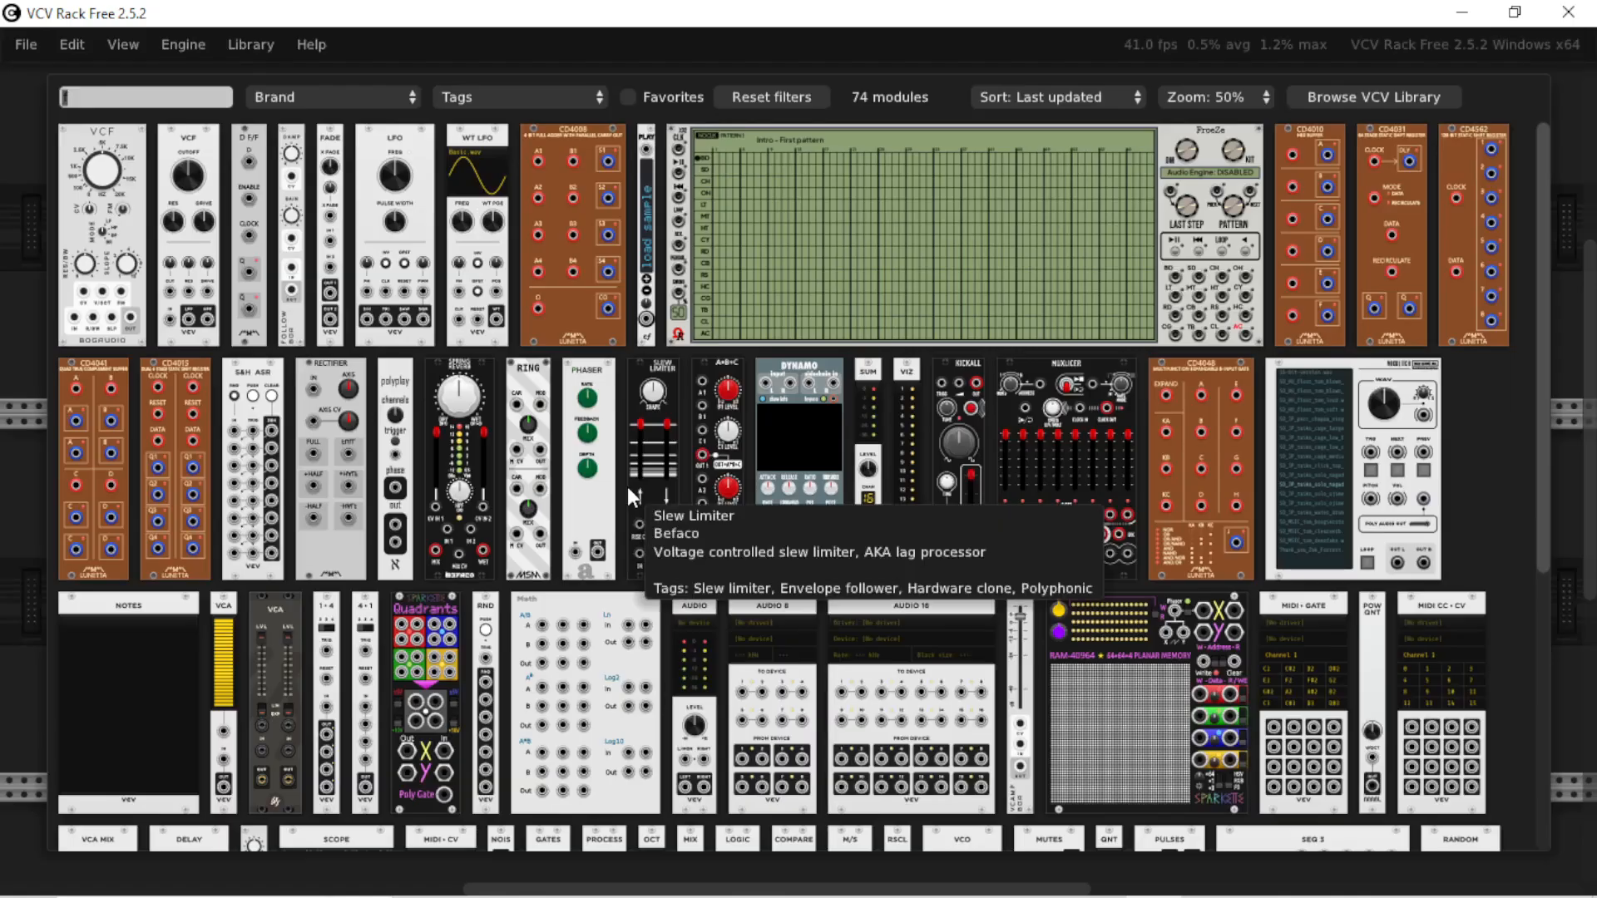
left_click_drag(651, 465, 725, 476)
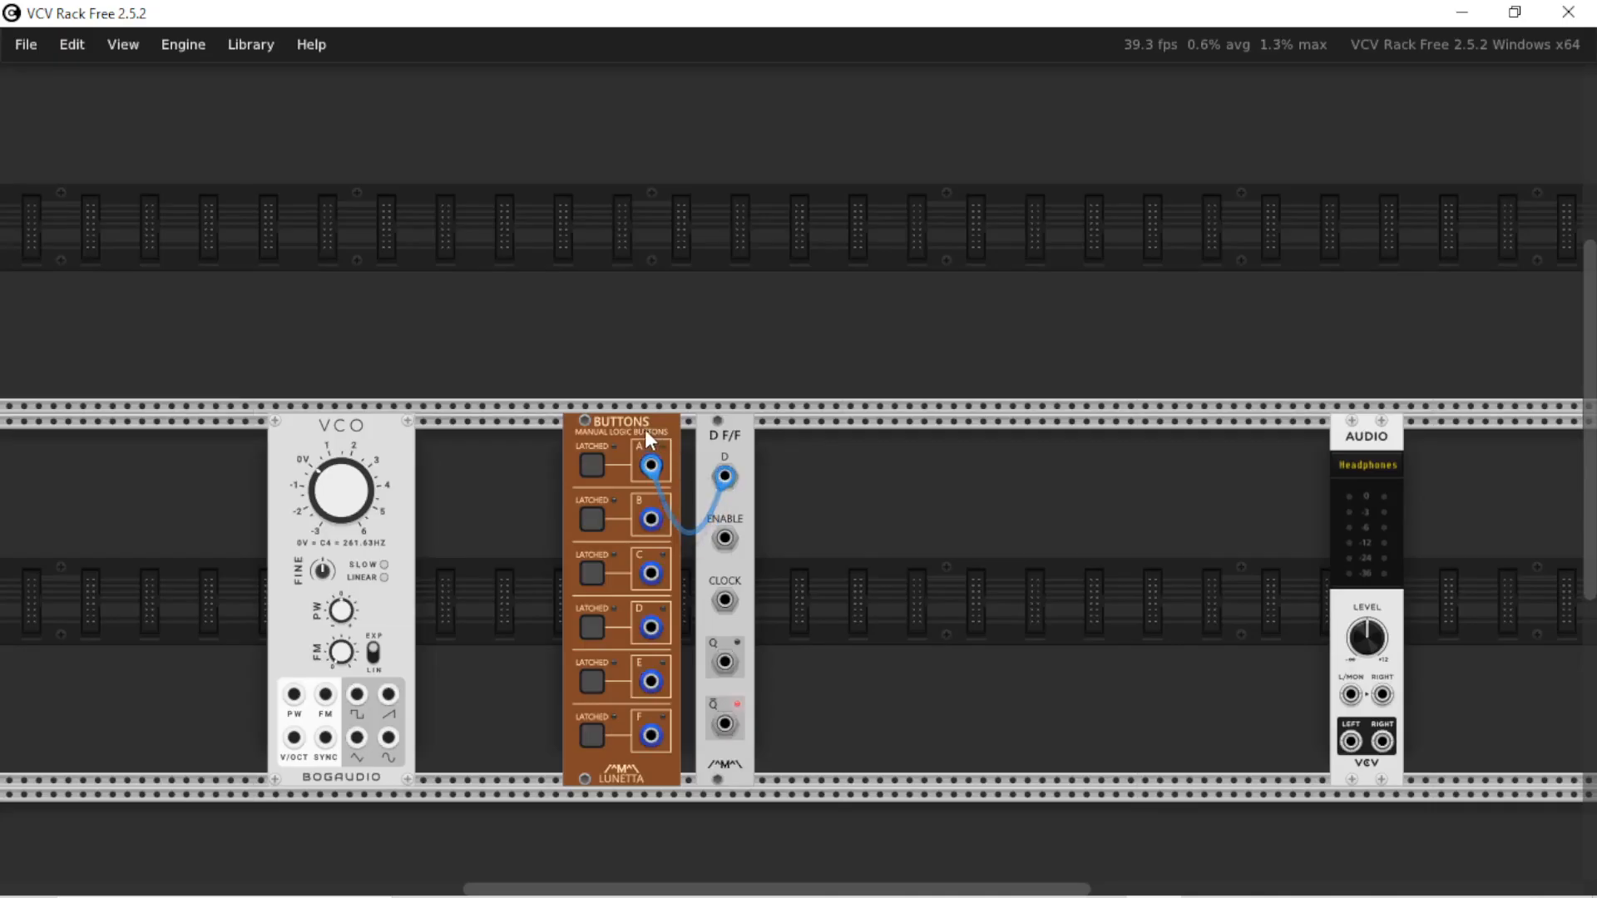
Test button A on the D input and patch button B's output to the flip-flop's clock input
left_click(599, 466)
left_click(592, 467)
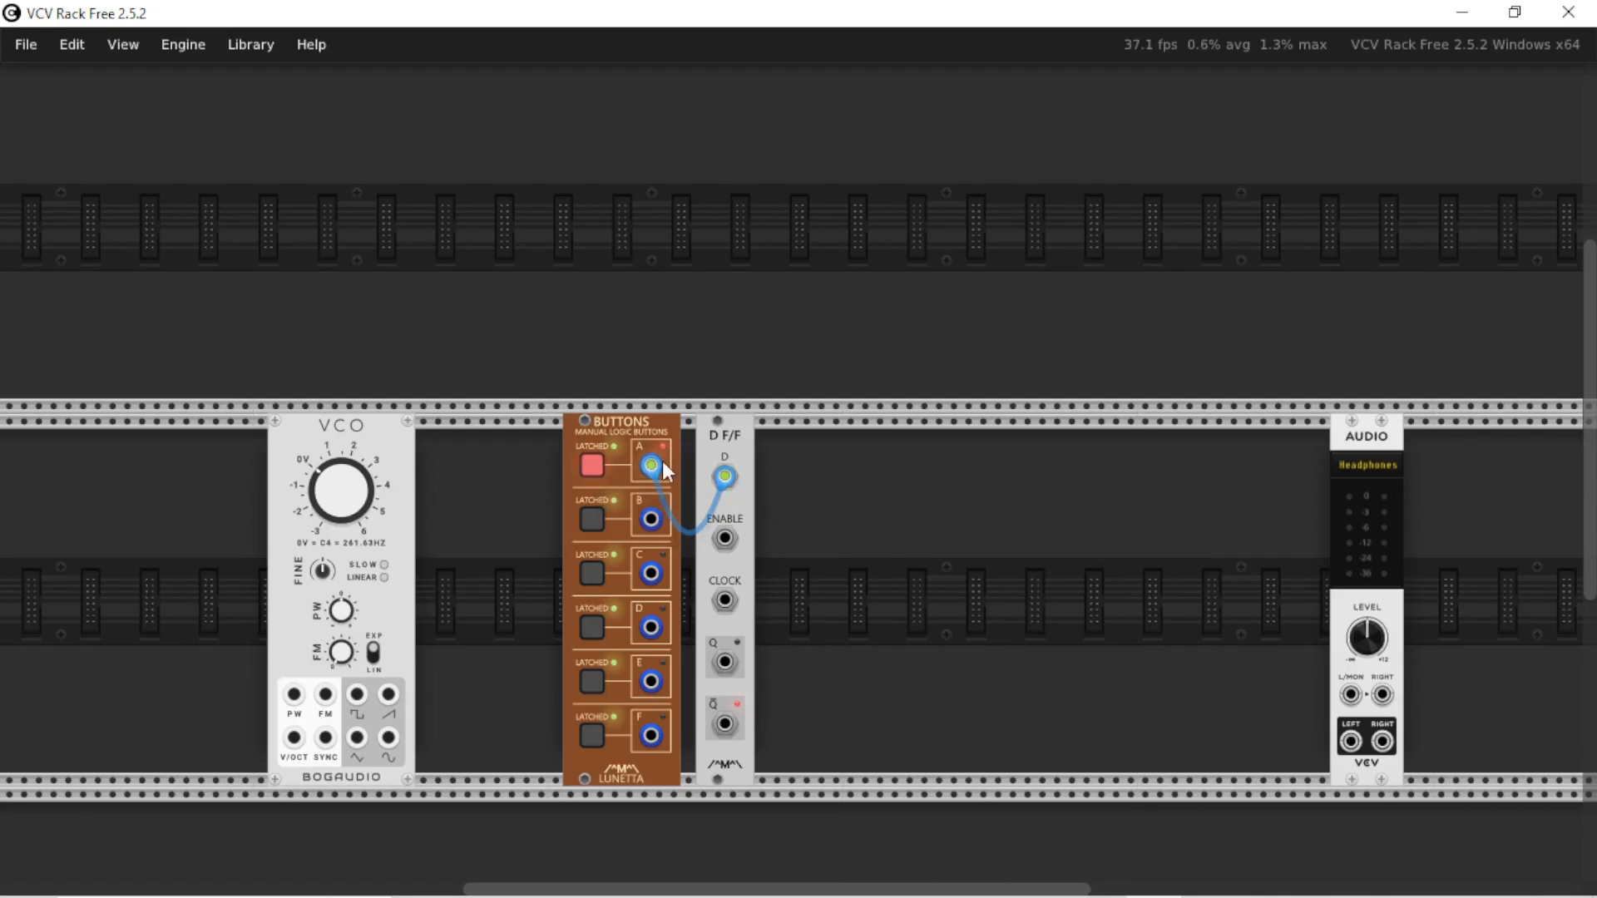
left_click(589, 466)
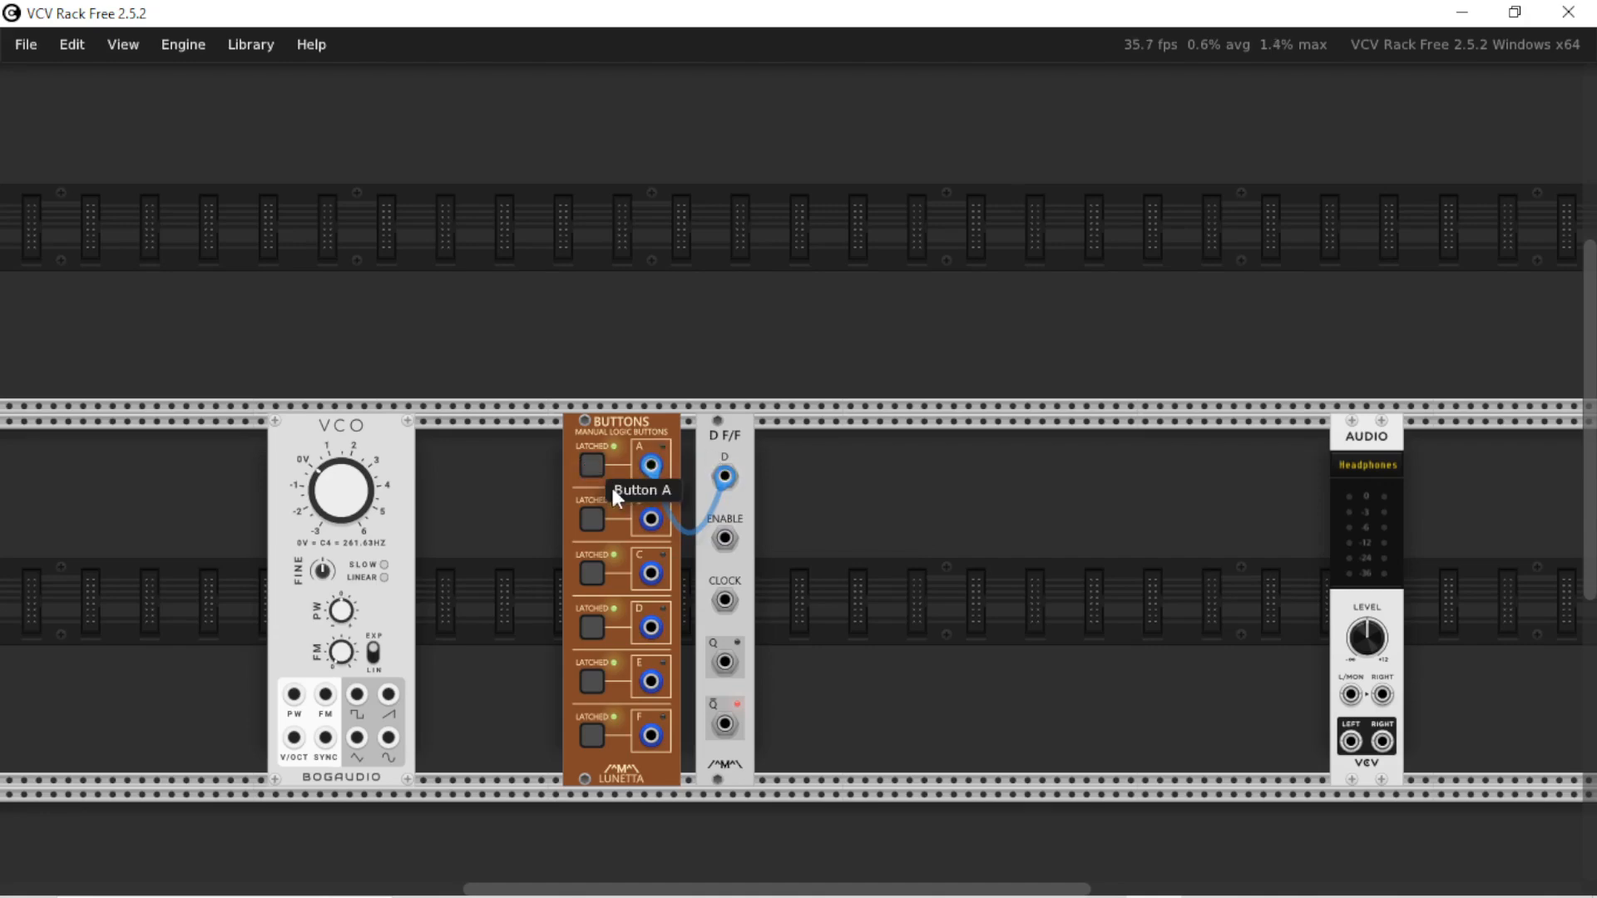
left_click_drag(724, 600, 651, 520)
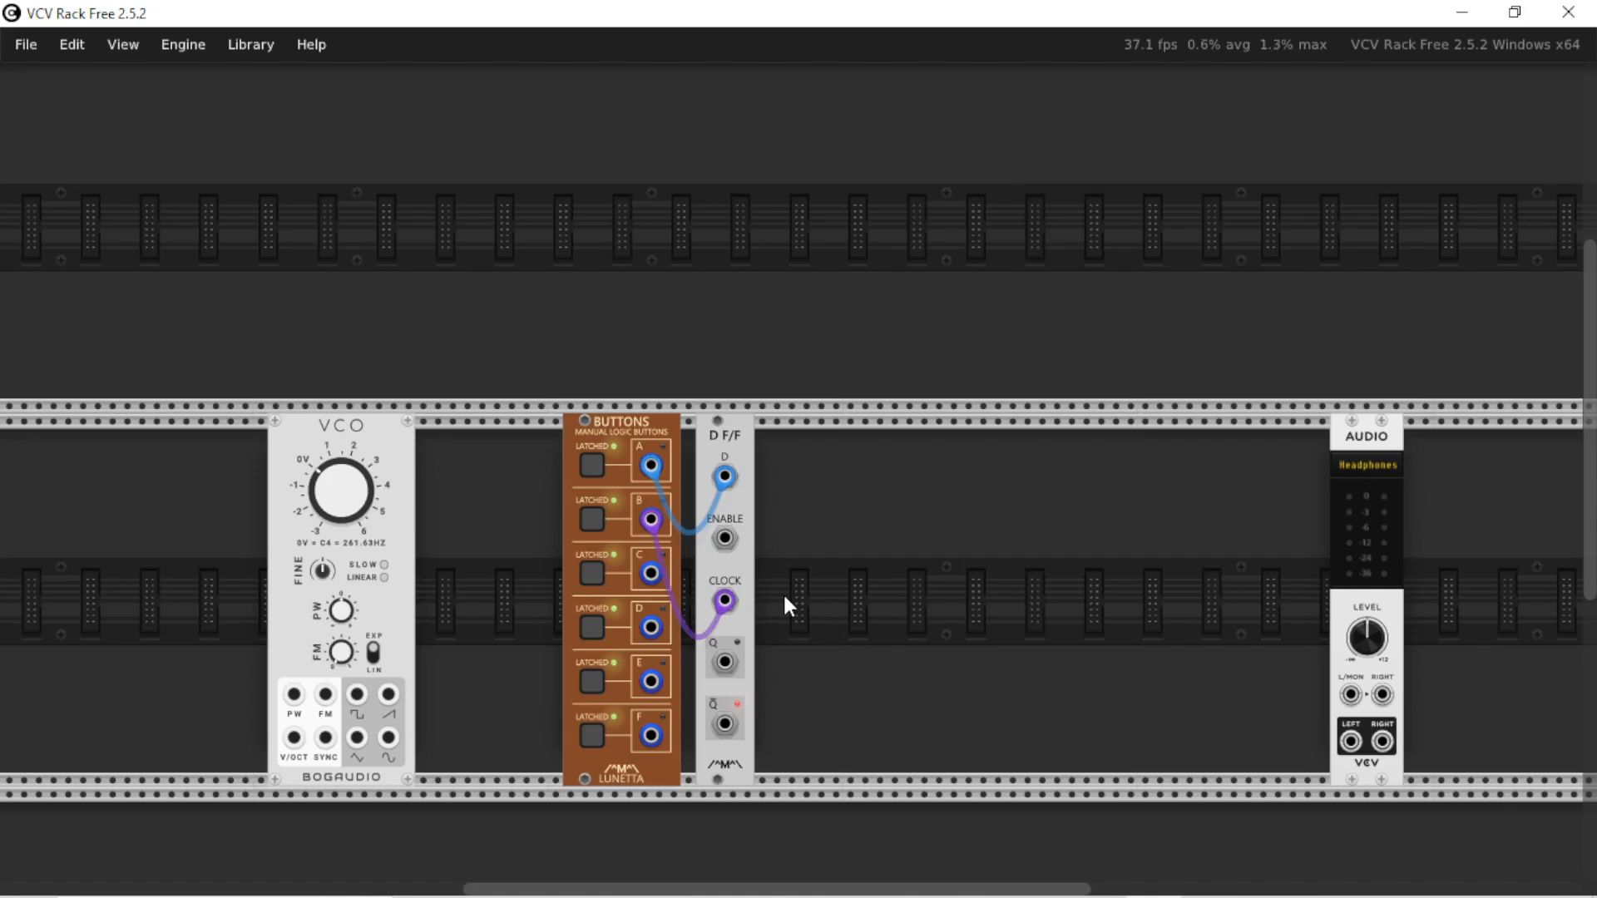
Clock a high D state from button A into the flip-flop with button B, and toggle A while the clock stays high
left_click(596, 467)
left_click(589, 521)
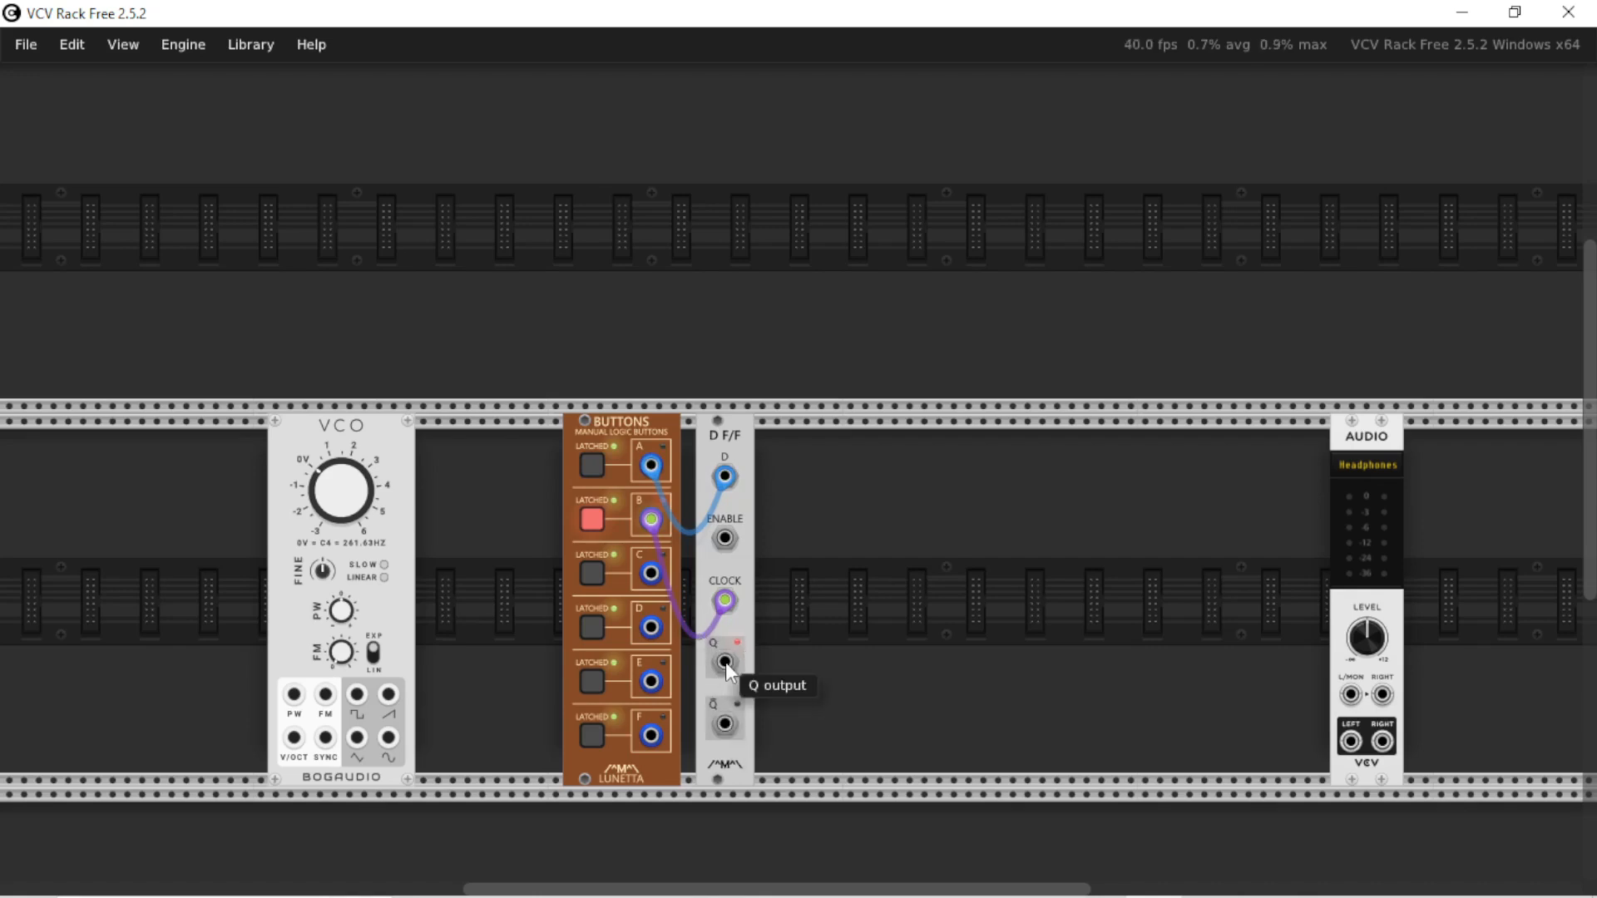
left_click(596, 467)
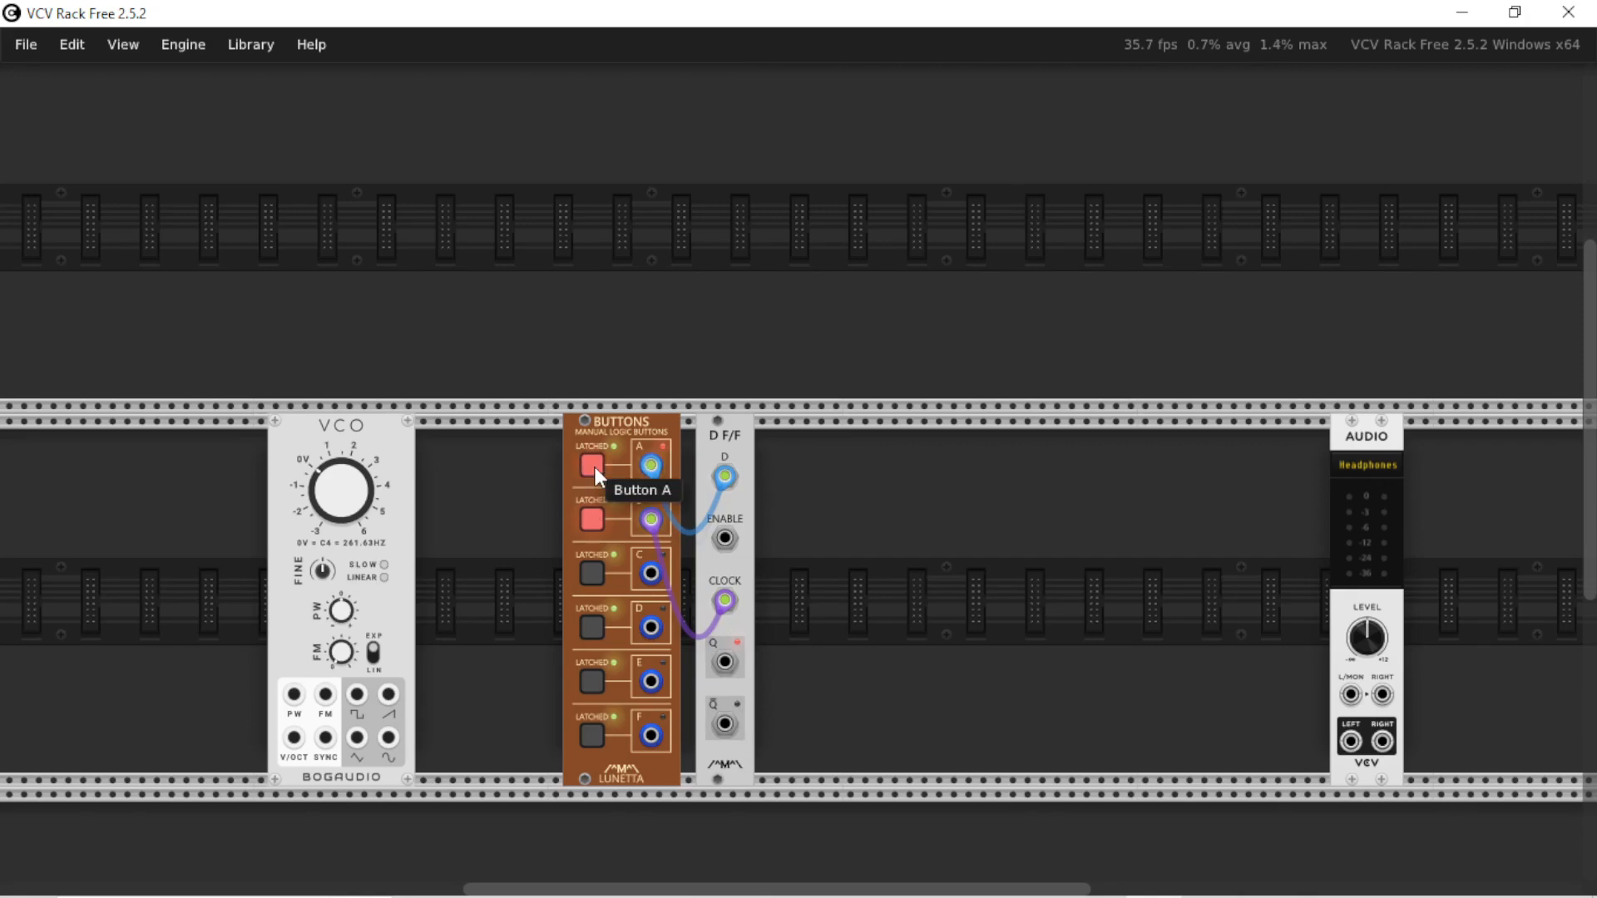
left_click(593, 463)
left_click(593, 463)
left_click(592, 462)
left_click(592, 466)
left_click(596, 512)
Toggle button A repeatedly with button B off to check how the Q output reacts without a clock
left_click(588, 460)
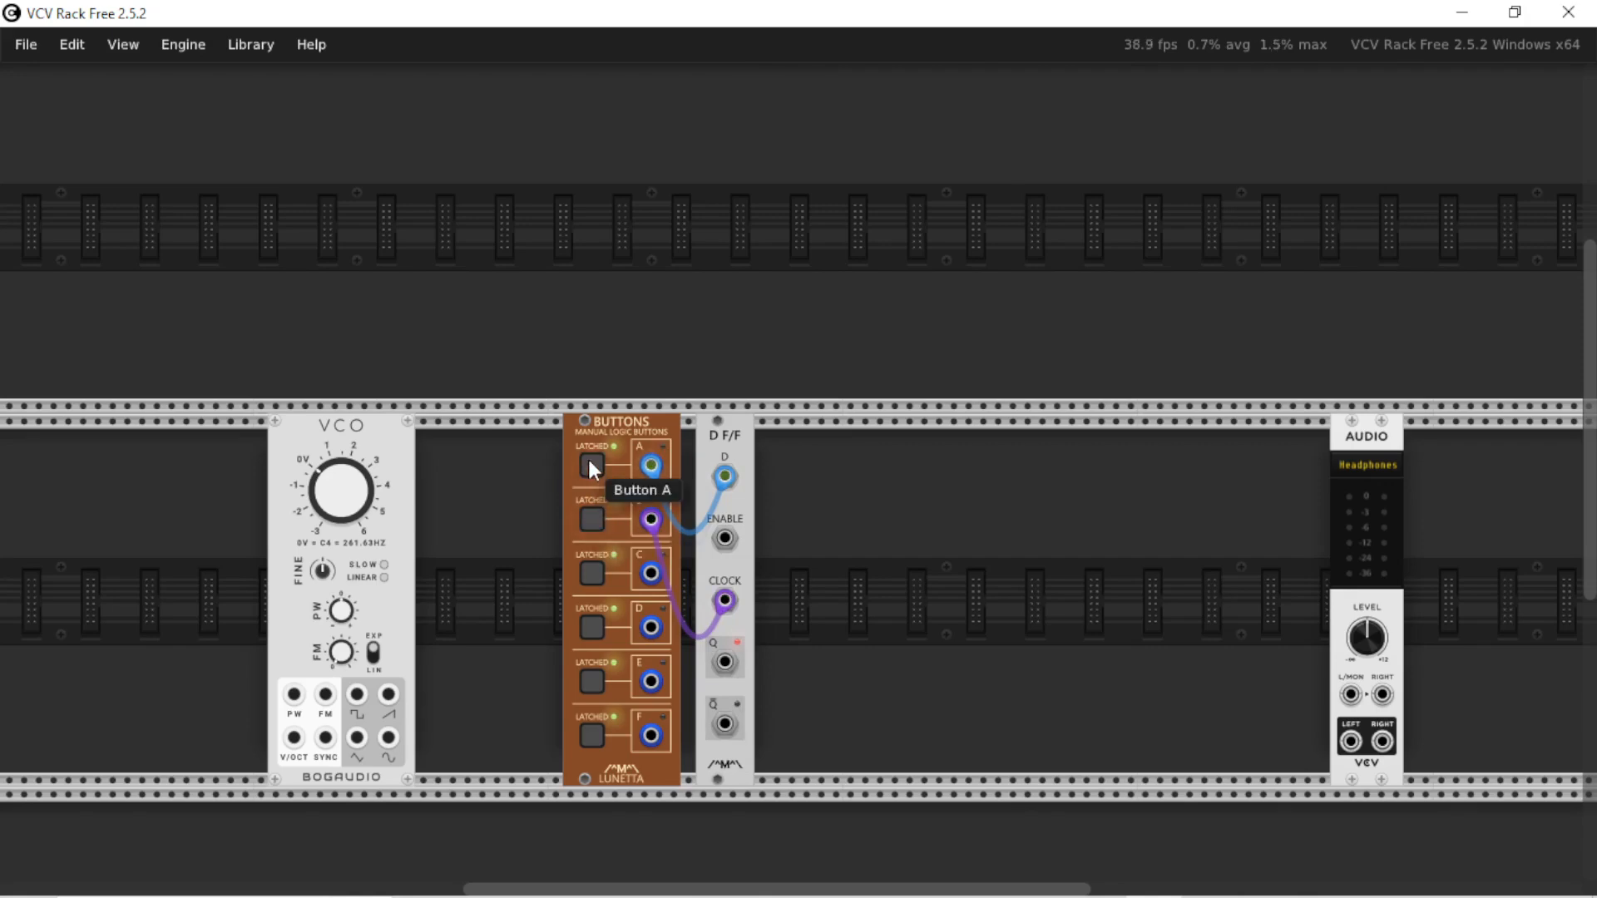
left_click(588, 460)
left_click(592, 470)
left_click(597, 467)
left_click(597, 466)
left_click(597, 467)
left_click(597, 466)
left_click(597, 467)
left_click(597, 466)
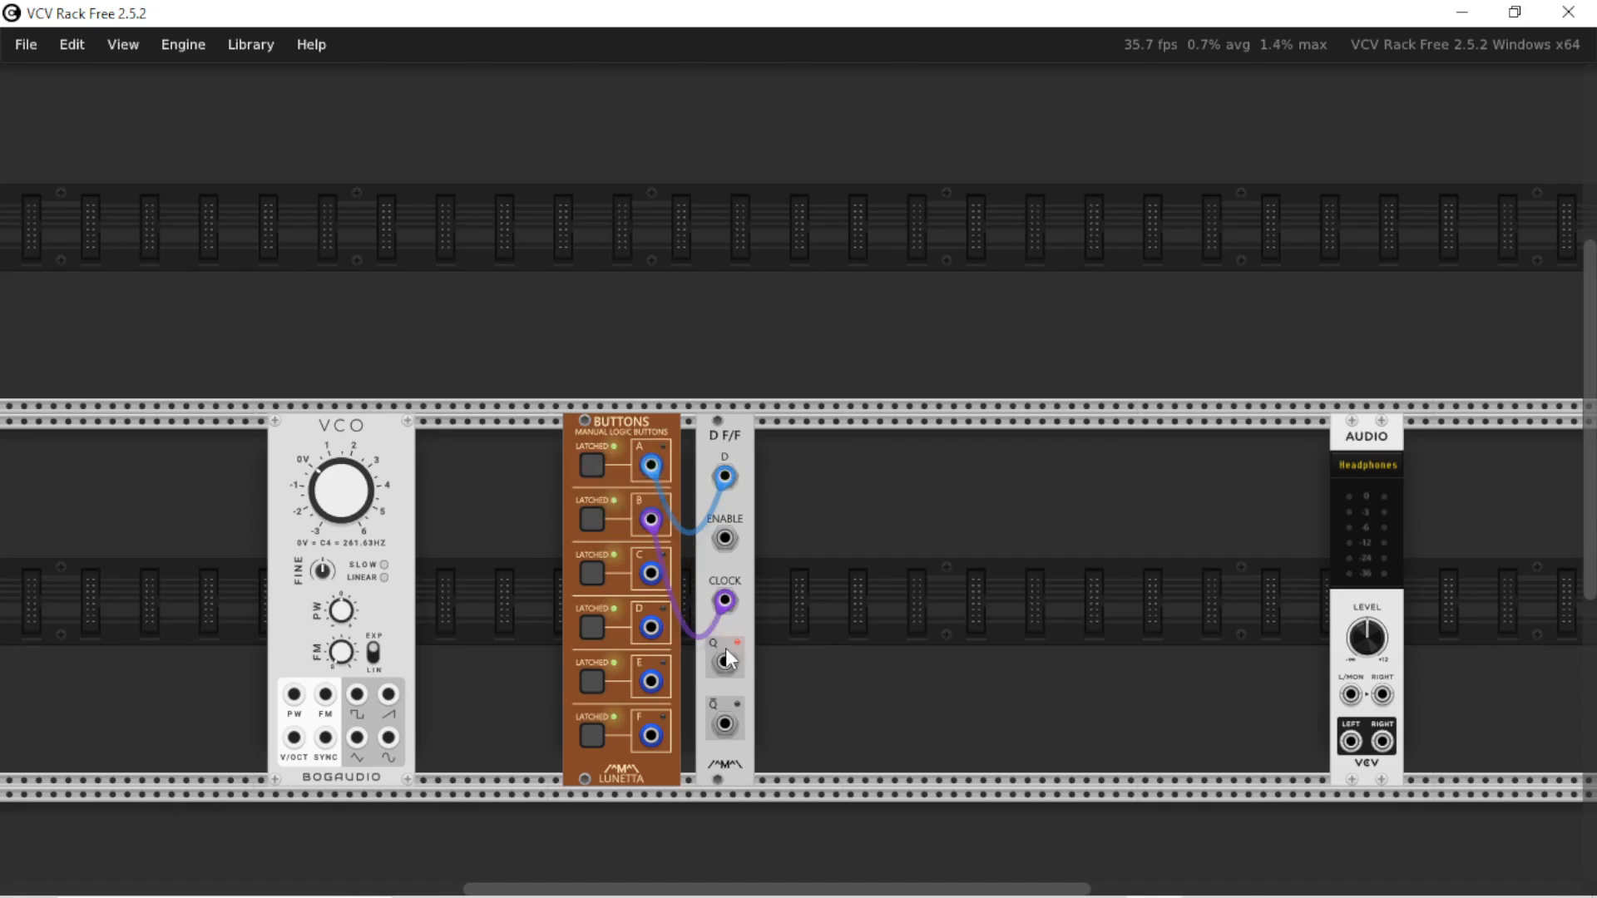
left_click_drag(724, 655, 740, 643)
Clock the flip-flop with button B for the low and high states of button A to compare the Q output
left_click(597, 512)
left_click(590, 467)
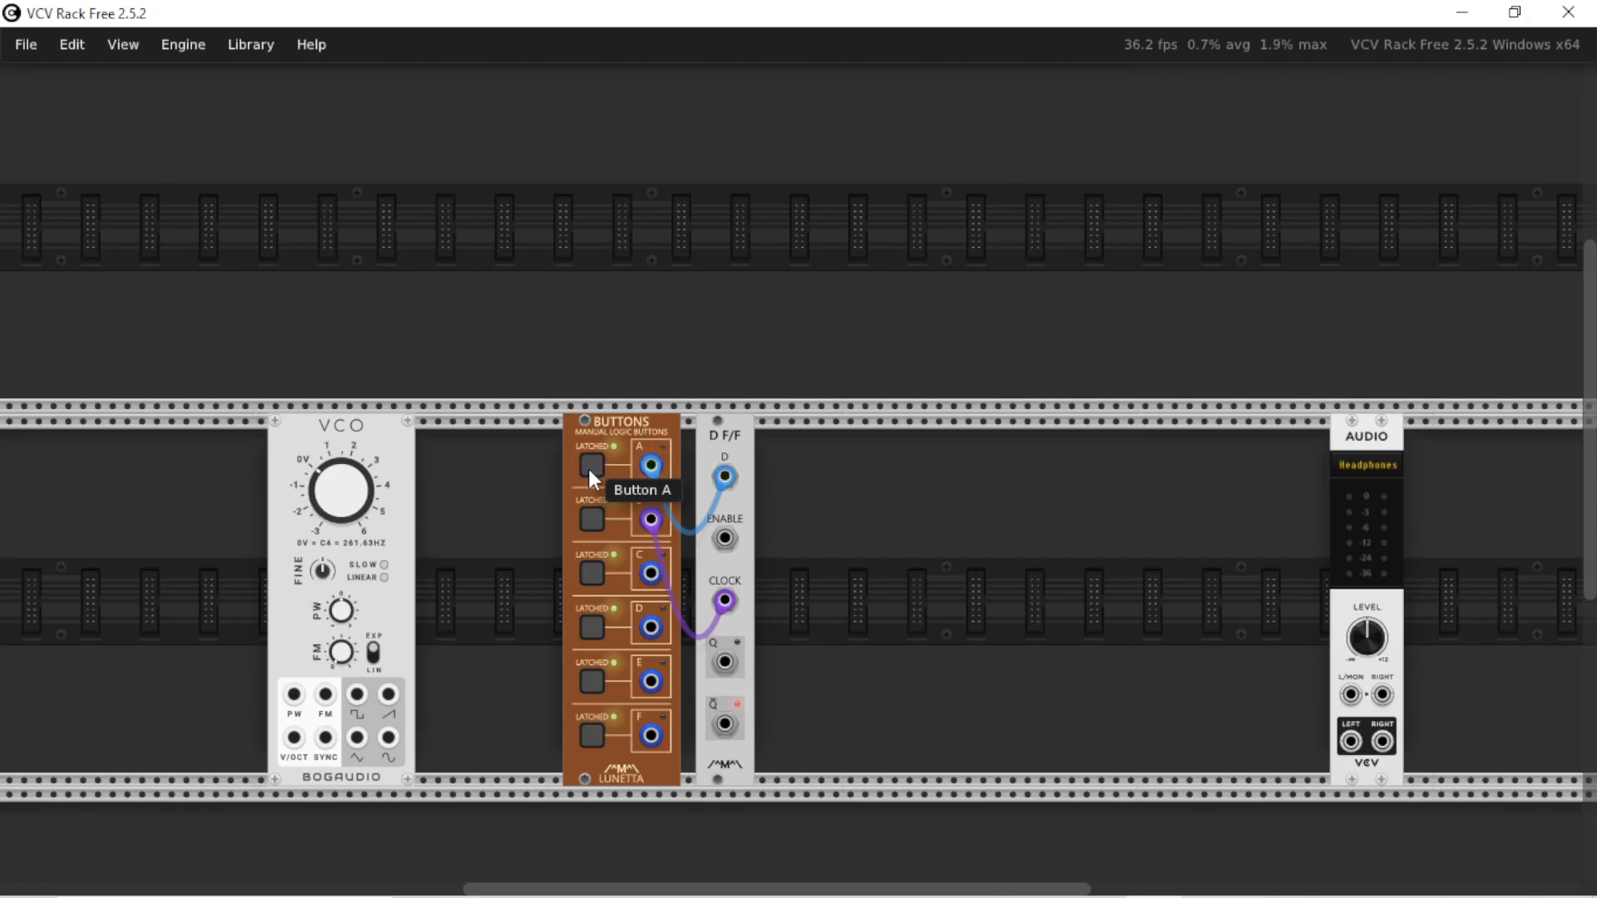
left_click(589, 467)
left_click(589, 467)
left_click(589, 467)
left_click(592, 523)
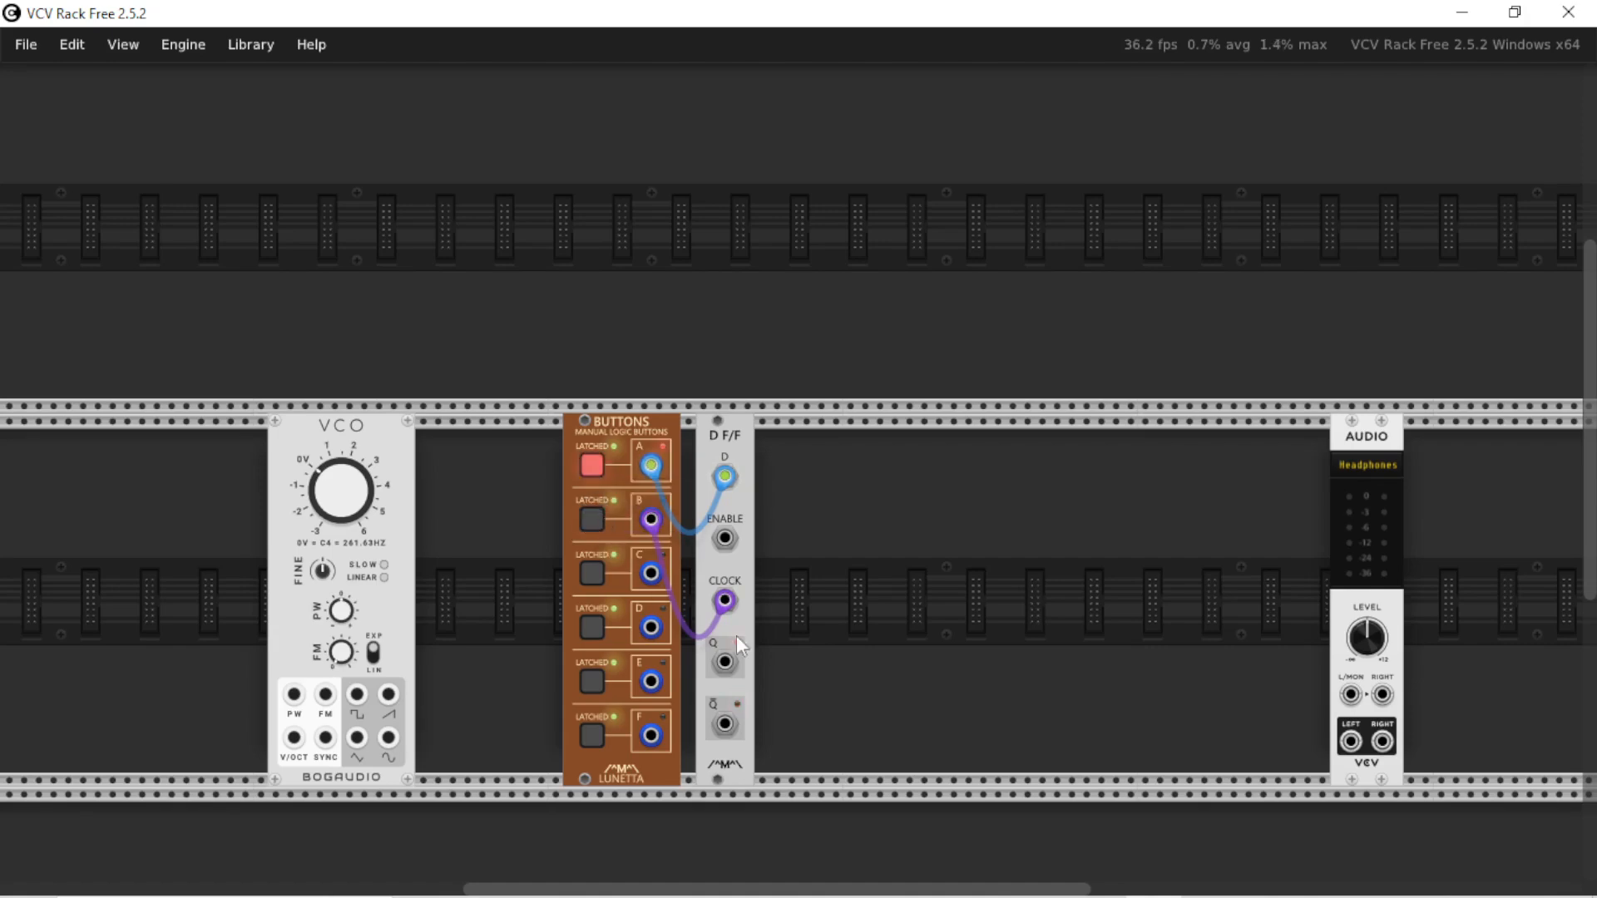
left_click(596, 521)
Toggle button A with the clock off and clock in its low state to compare the Q and Not Q outputs
left_click(599, 464)
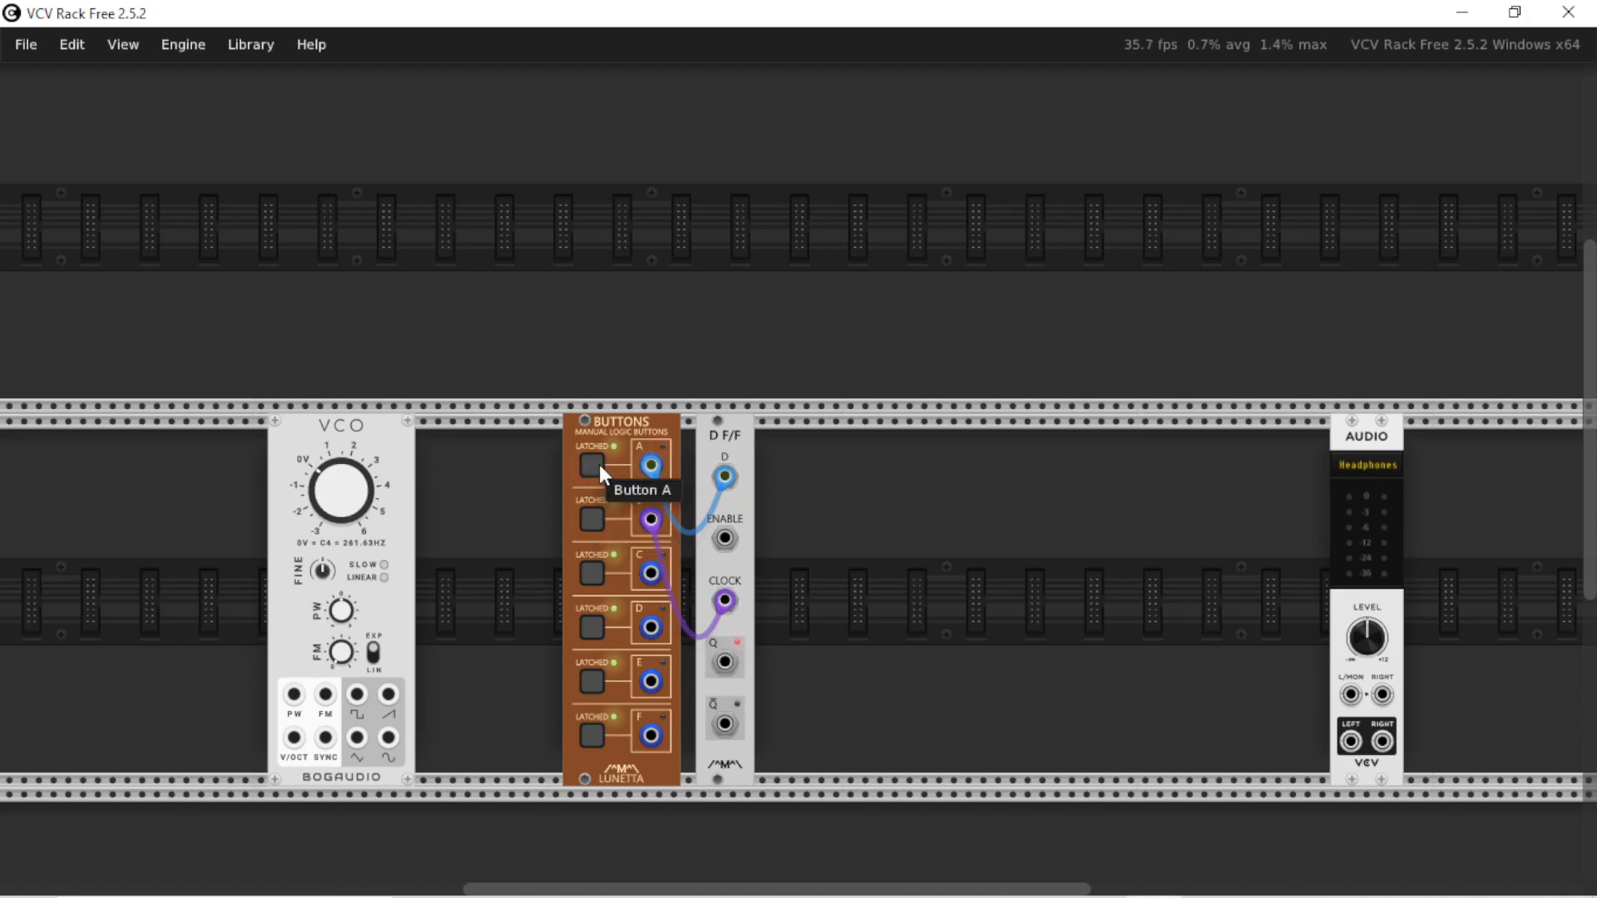
left_click(599, 464)
left_click(599, 464)
left_click(599, 464)
left_click(599, 465)
left_click(599, 464)
left_click(599, 464)
left_click(599, 464)
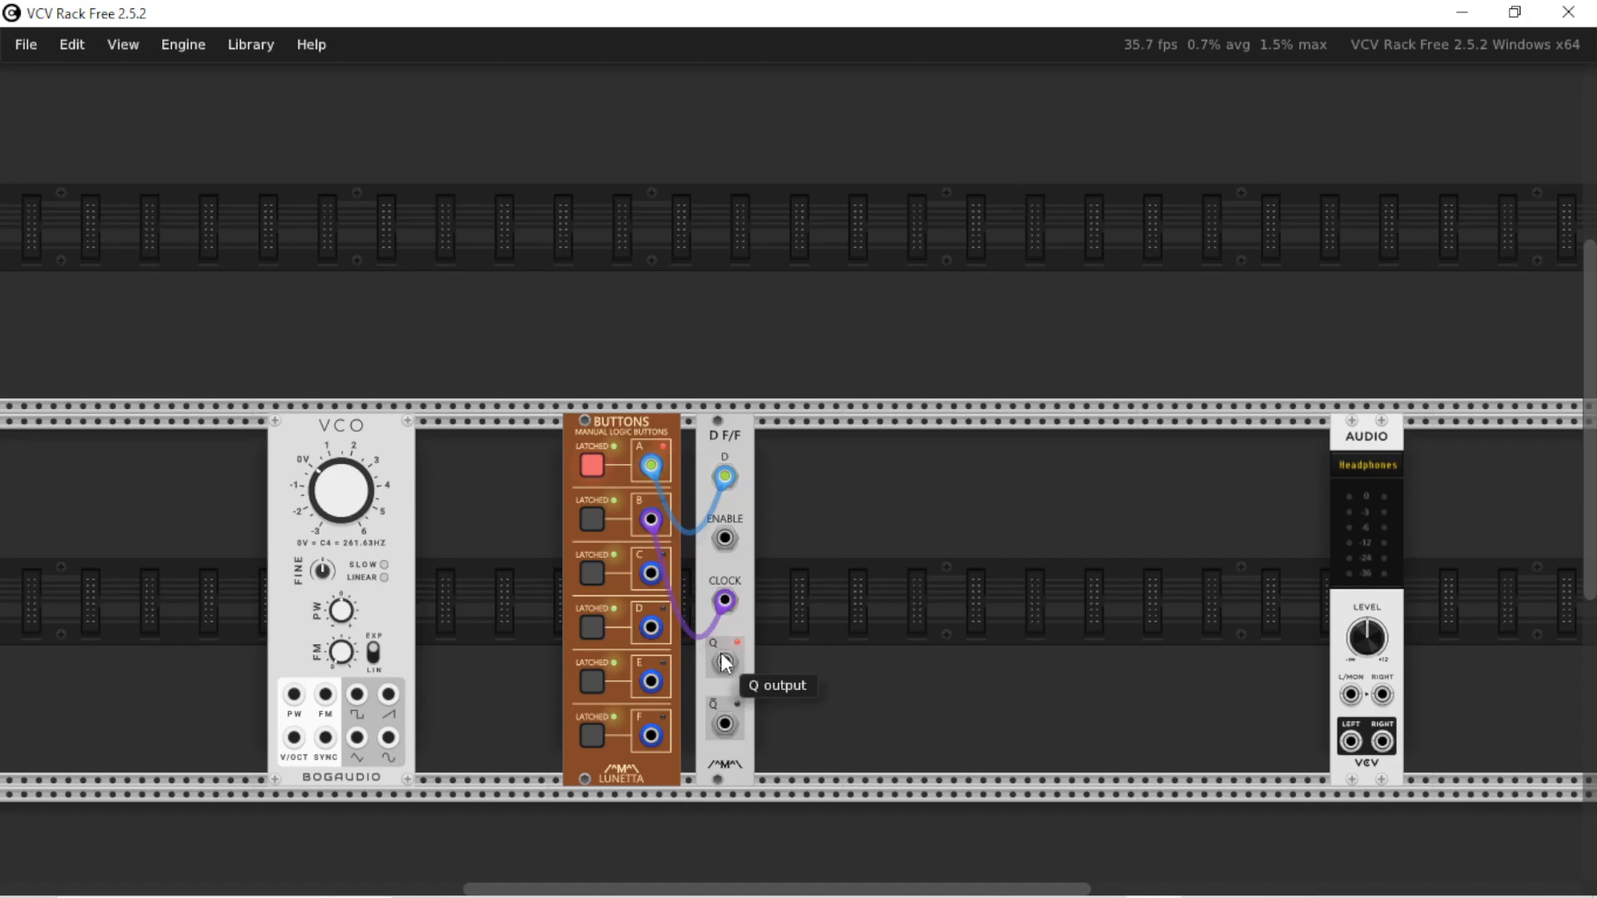
left_click_drag(725, 663, 821, 666)
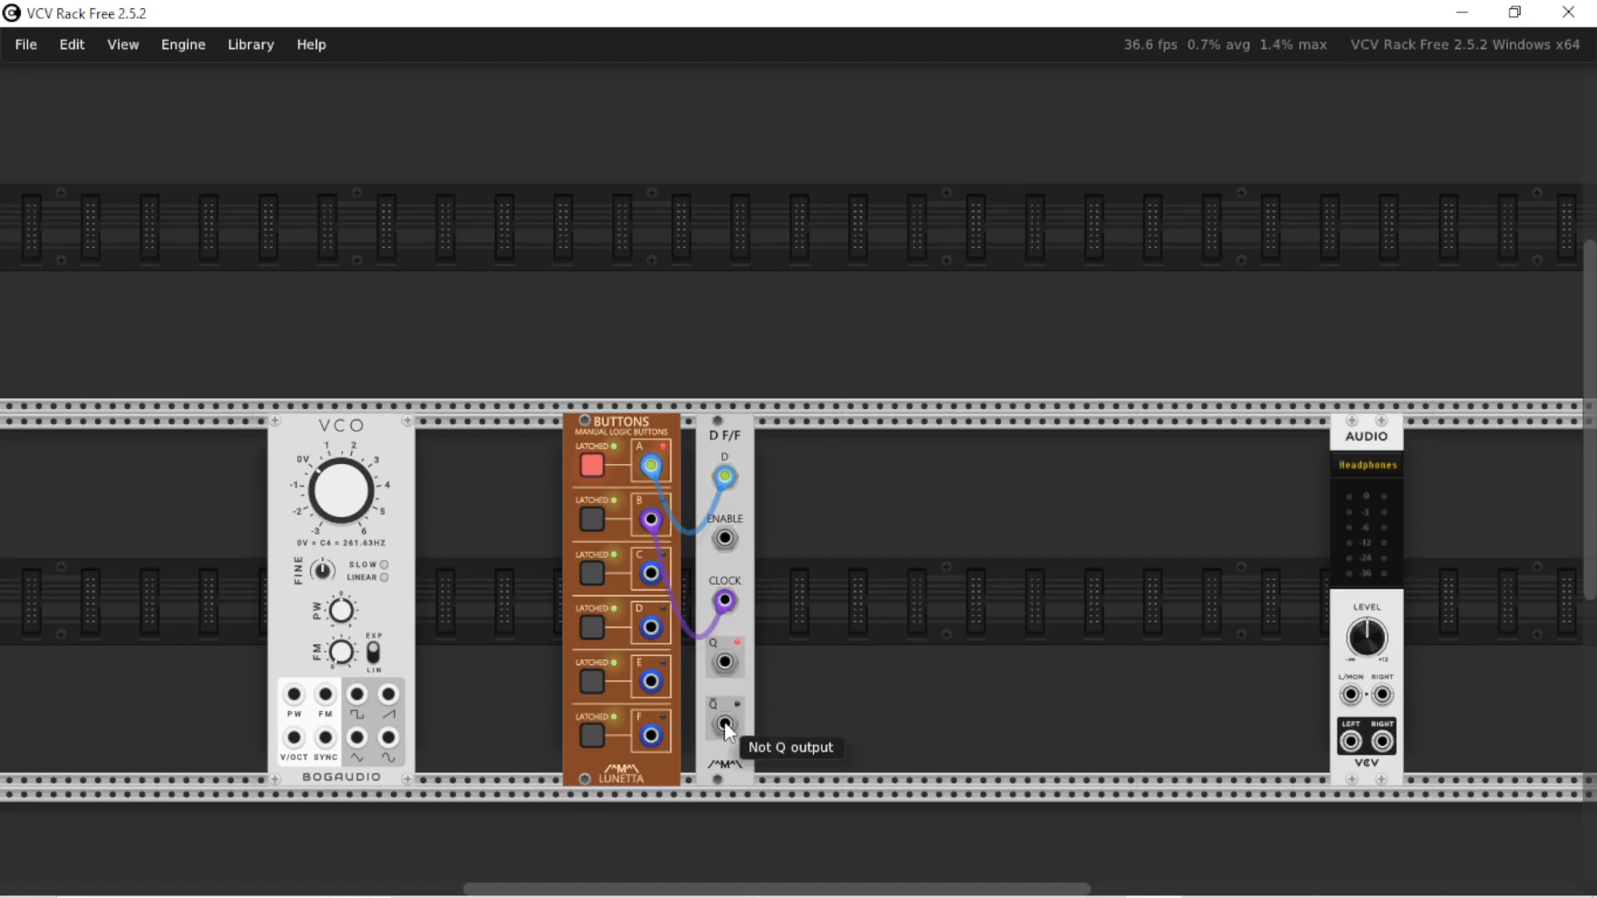
left_click(607, 474)
left_click(596, 524)
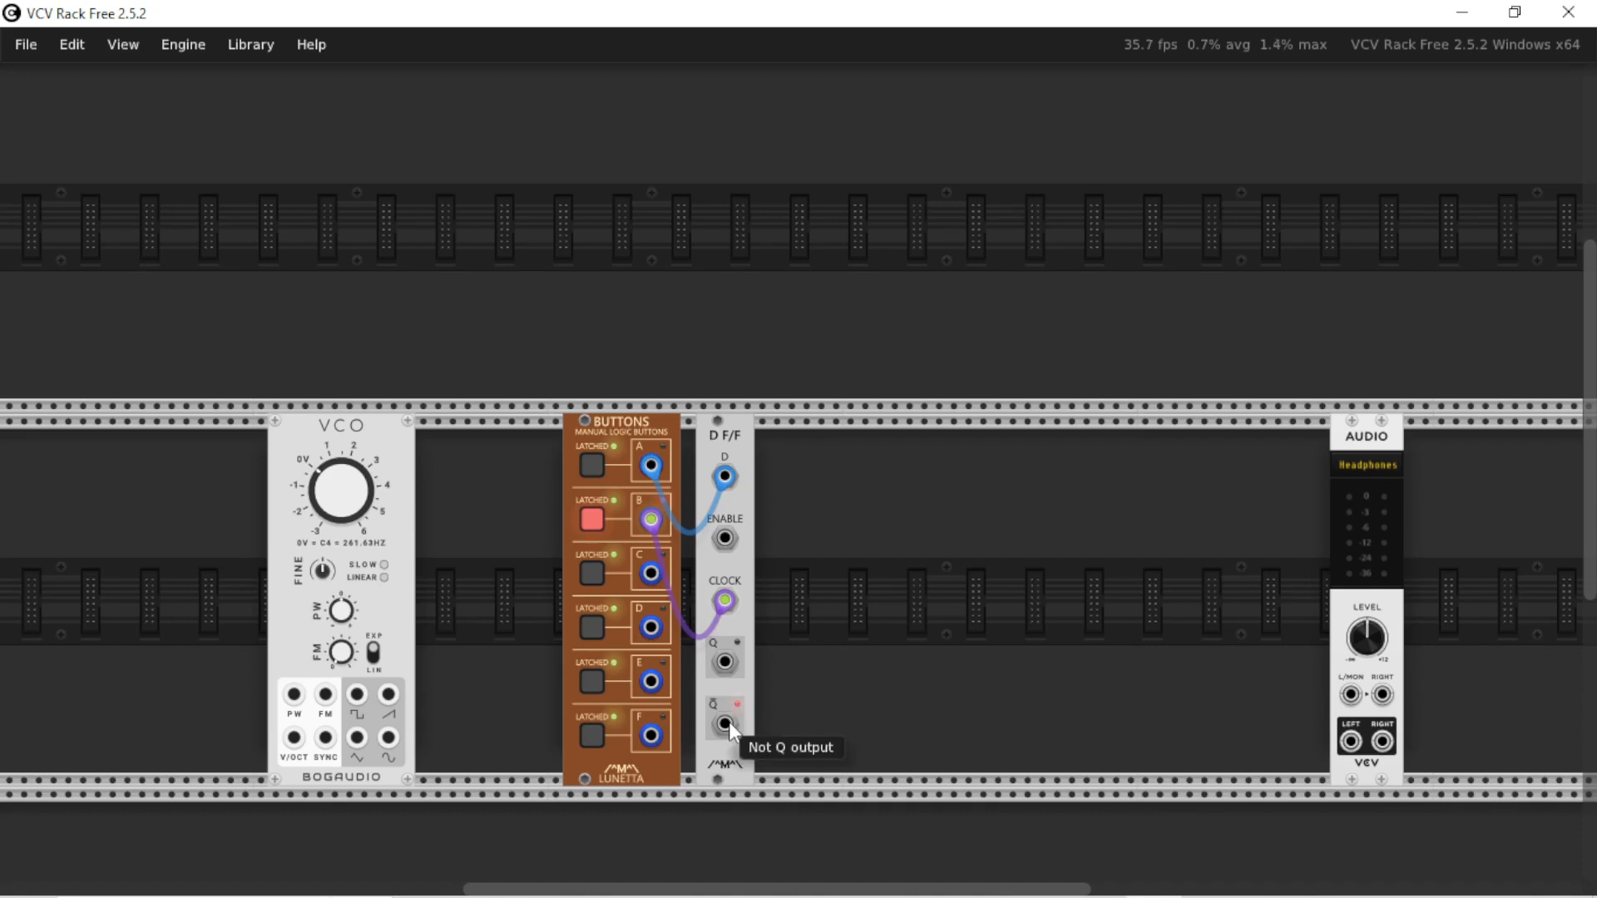
Replace the button A cable with one from Not Q to the D input, and switch off latching on the Buttons module
left_click_drag(652, 467, 816, 614)
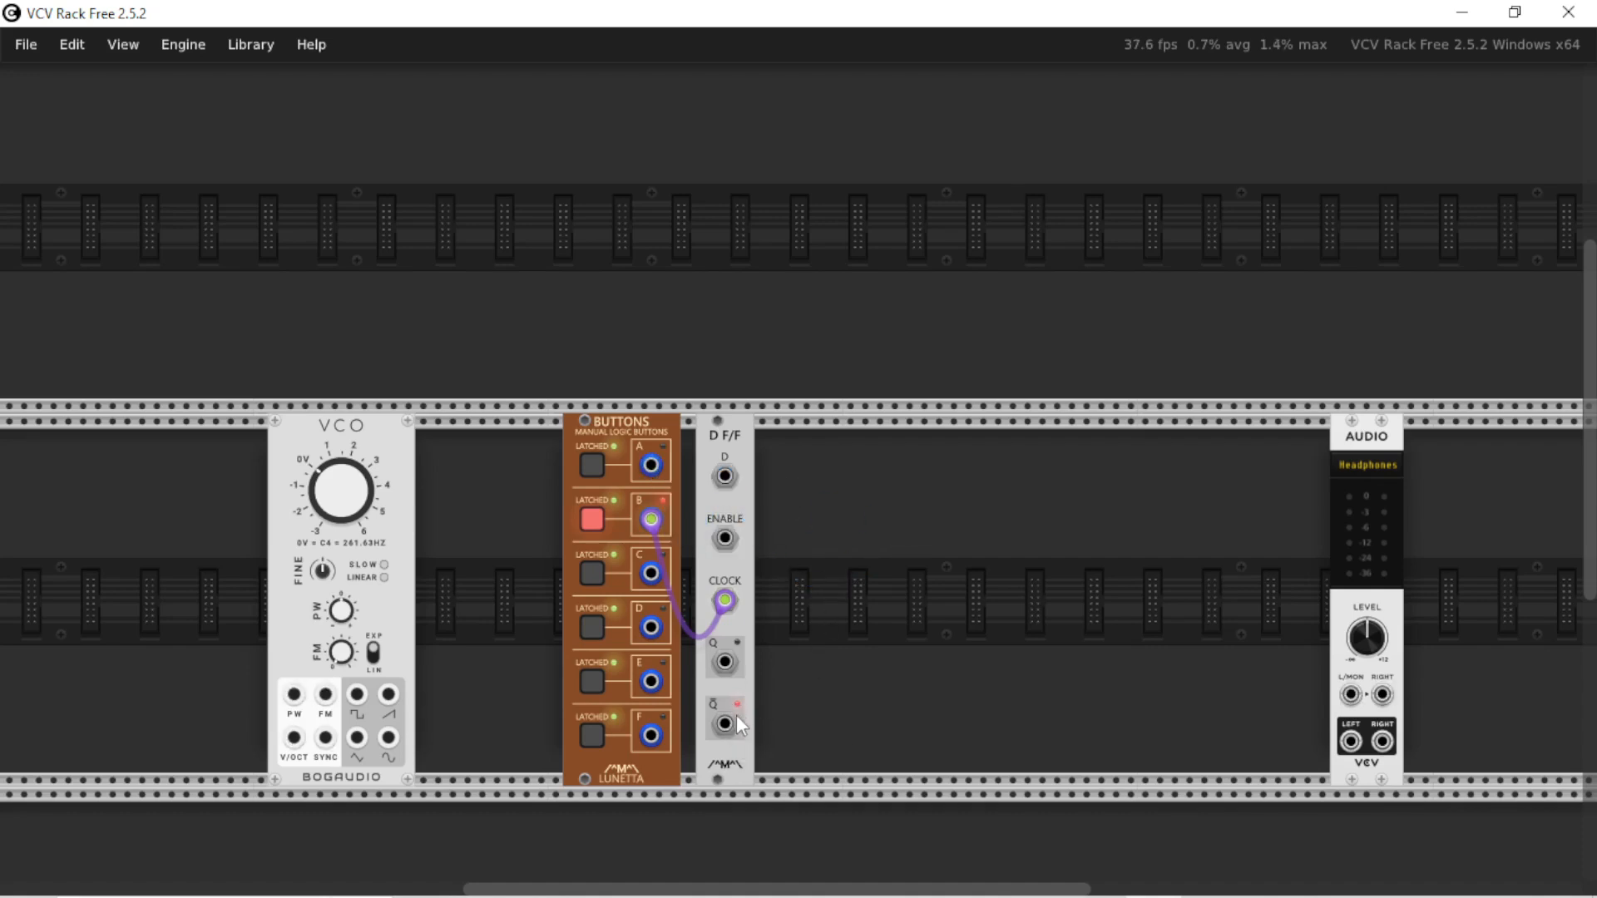
left_click_drag(731, 722, 725, 478)
left_click(592, 520)
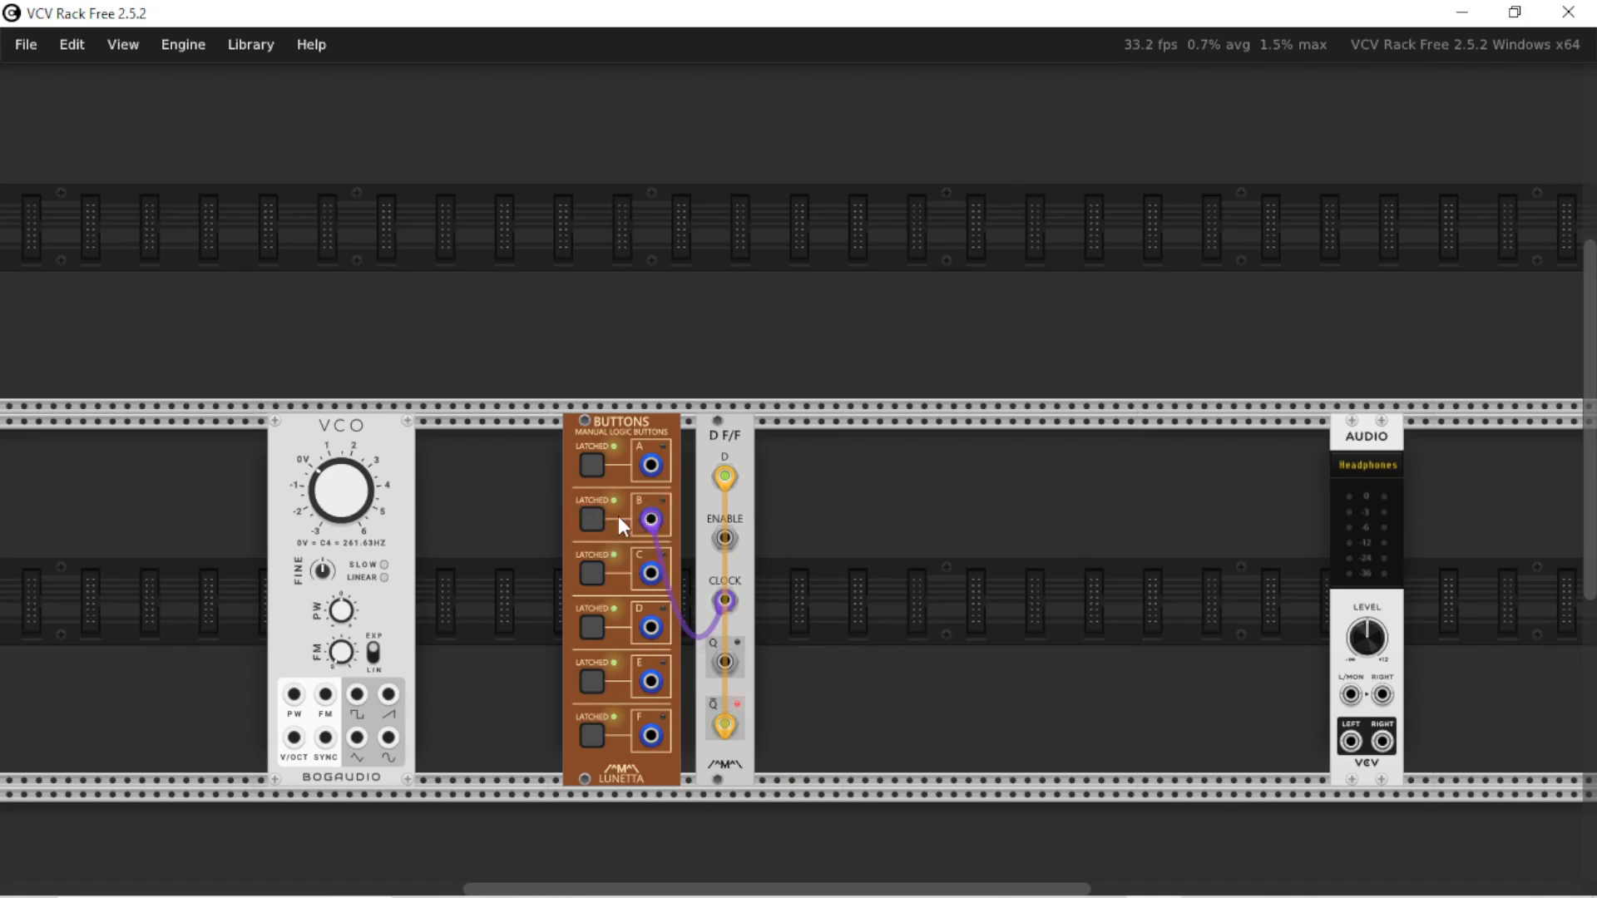
left_click(583, 527)
left_click(582, 527)
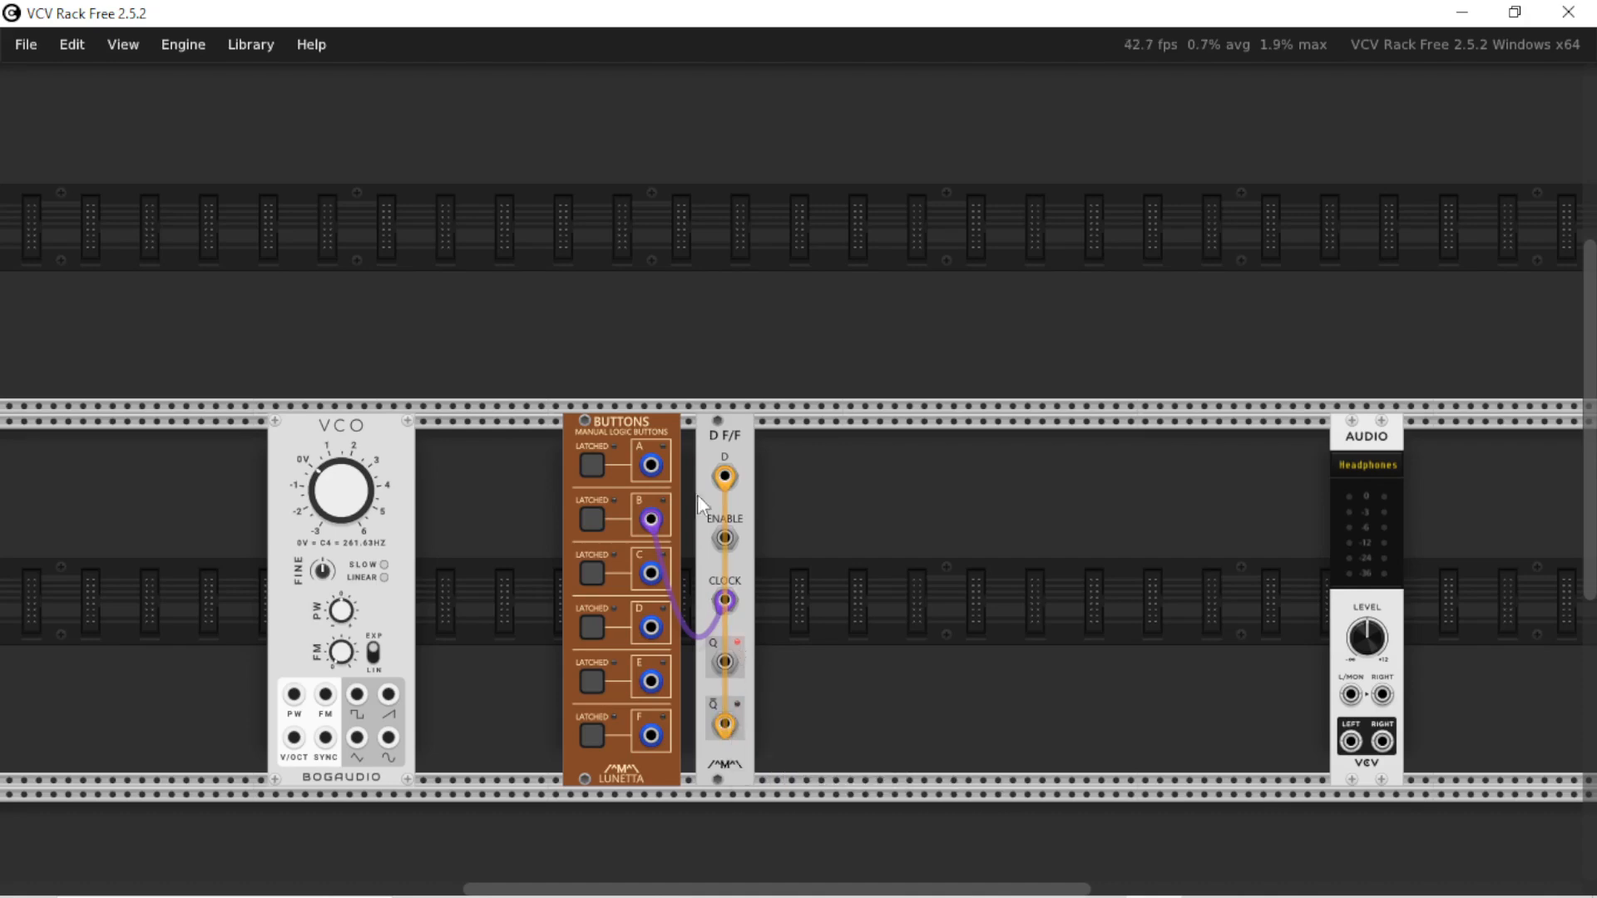
Pulse button B repeatedly to examine how the Q and Not Q outputs respond to each clock with the feedback cable
left_click(592, 519)
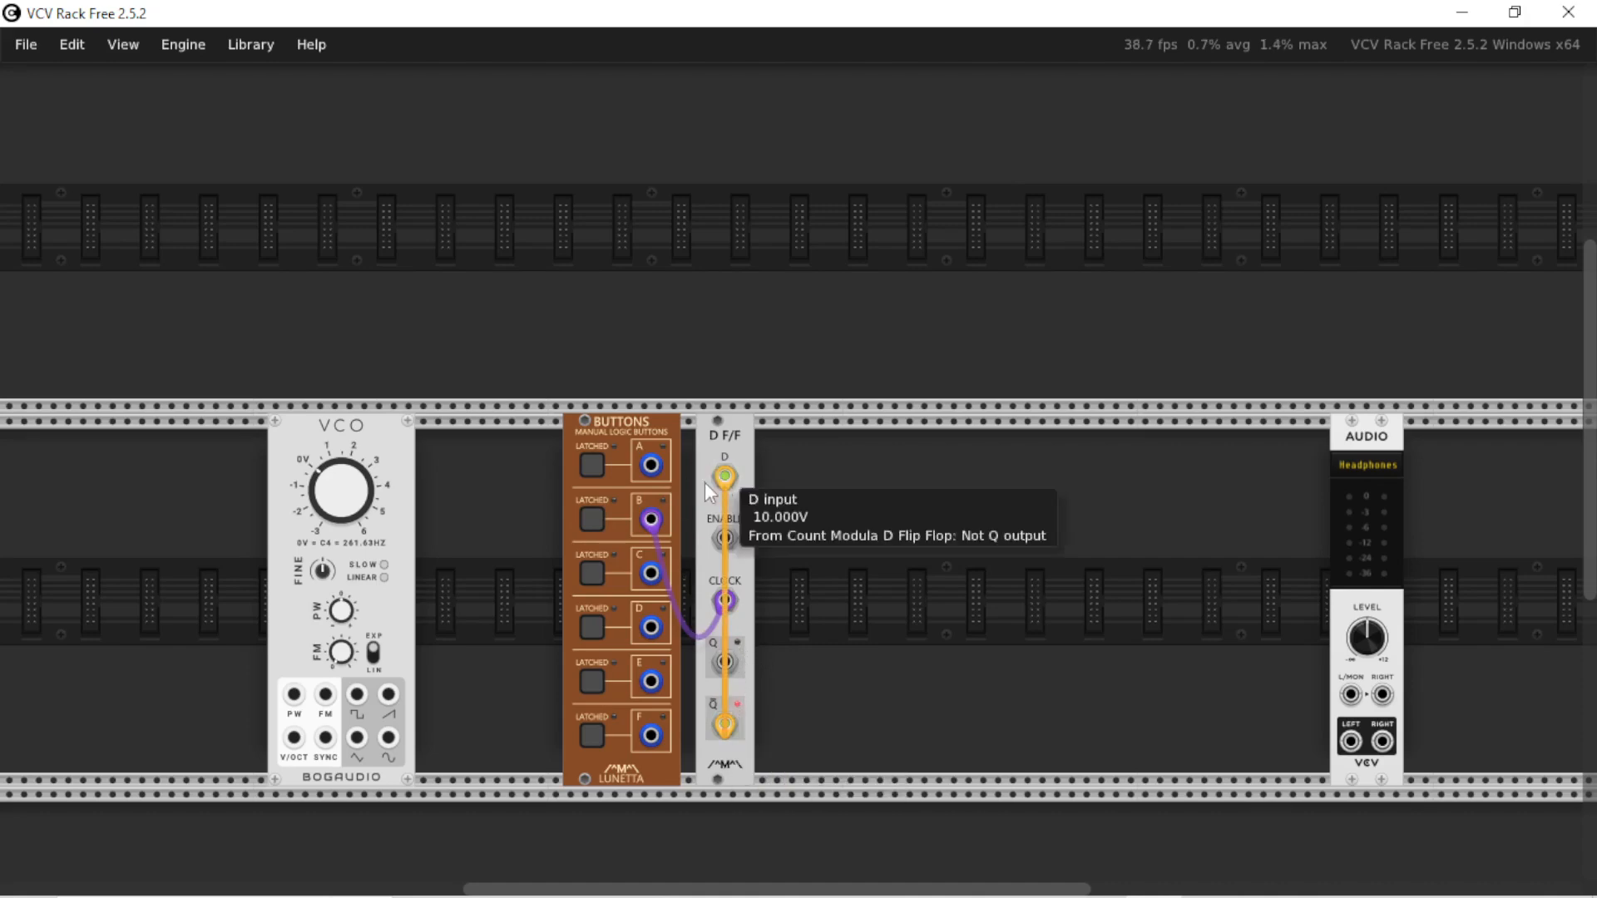
left_click(594, 517)
left_click(584, 525)
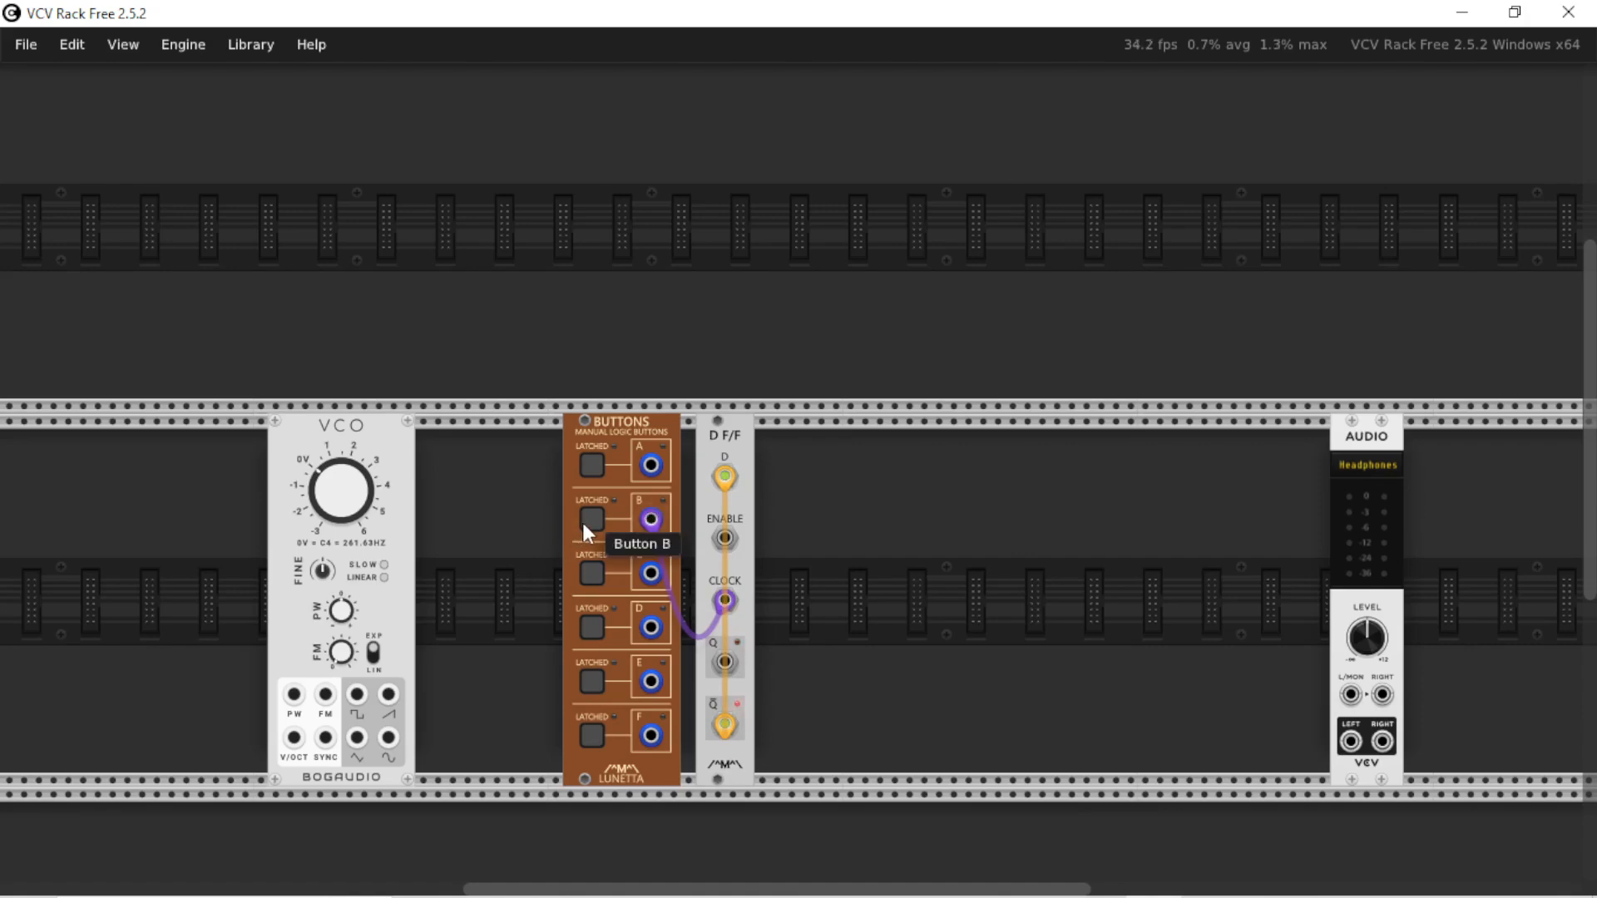
left_click(582, 520)
left_click(584, 524)
left_click(592, 527)
left_click(592, 528)
left_click(592, 527)
left_click(592, 527)
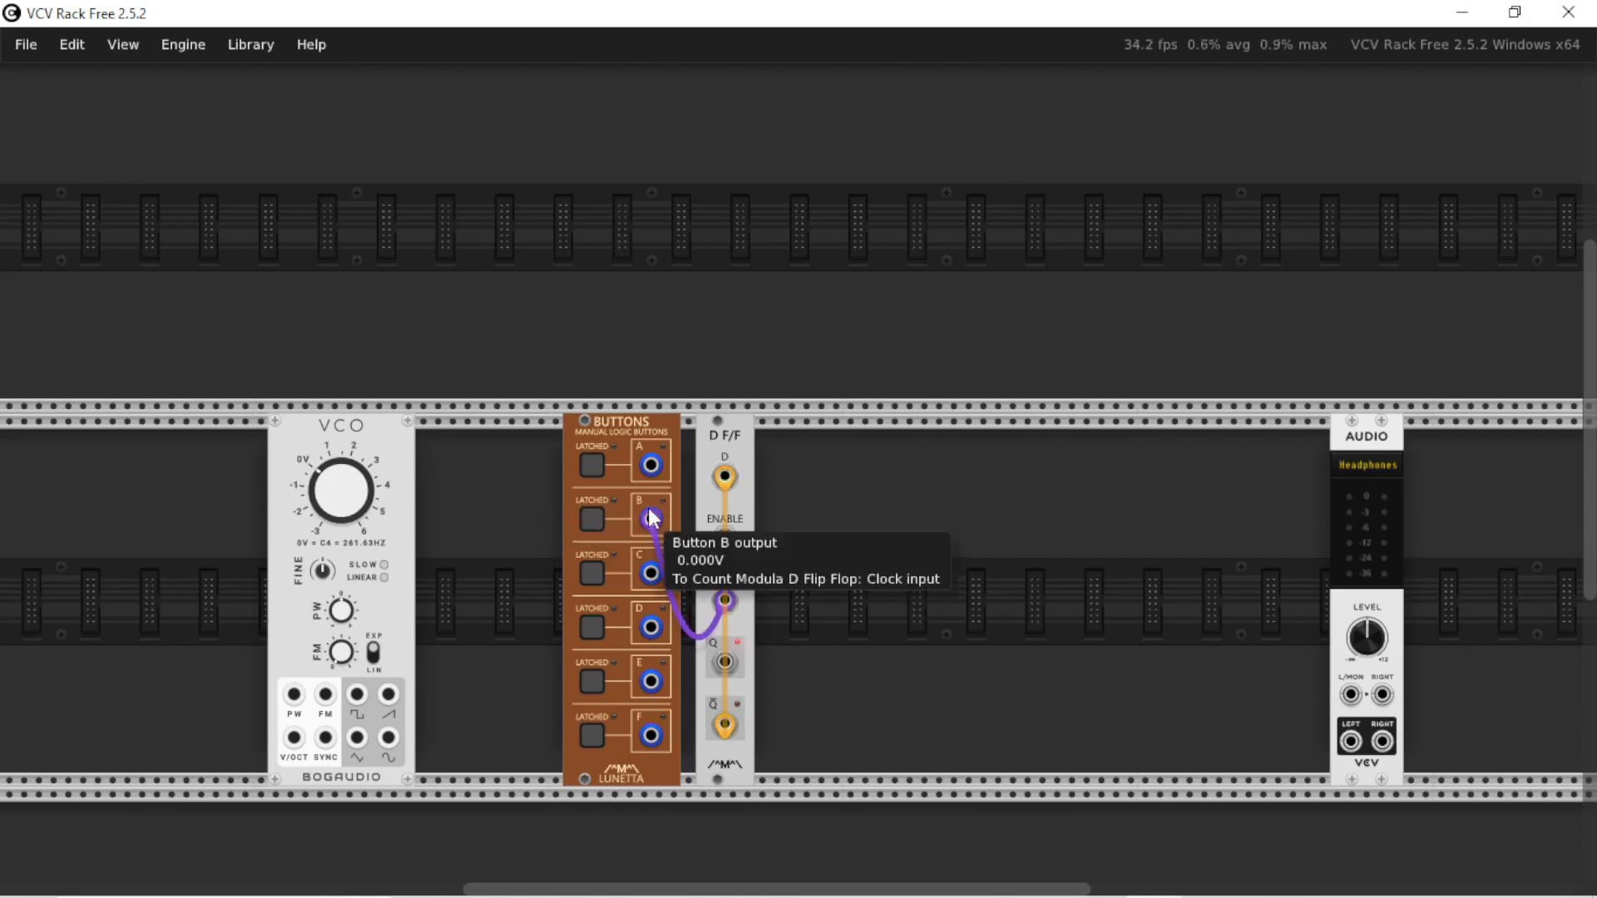
left_click(594, 522)
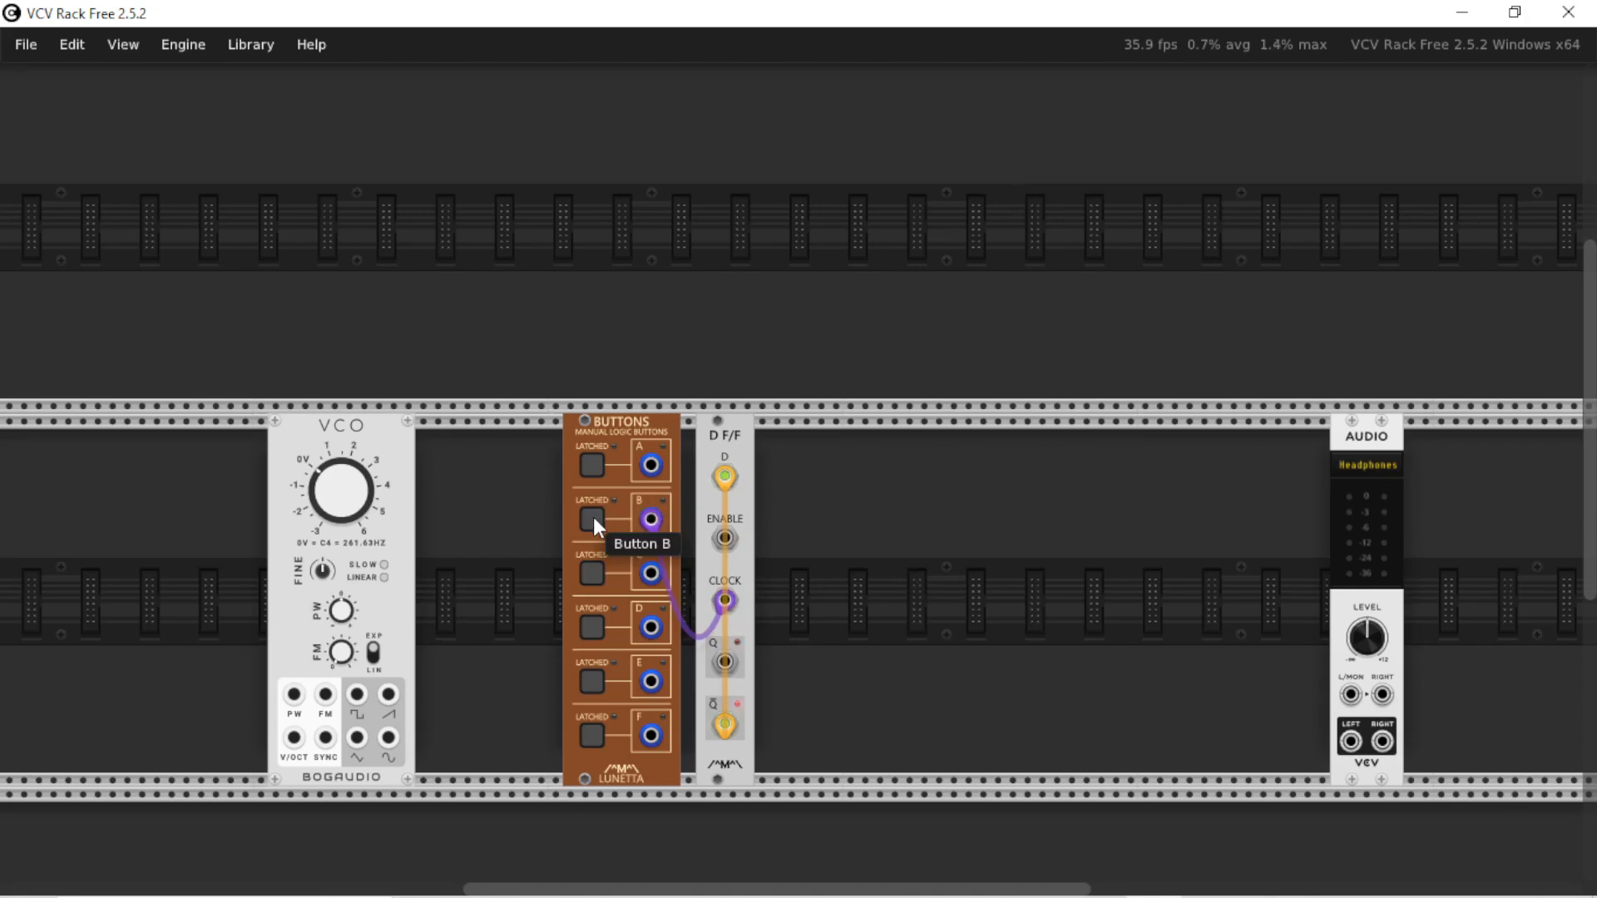
left_click(592, 518)
left_click(592, 517)
left_click(593, 517)
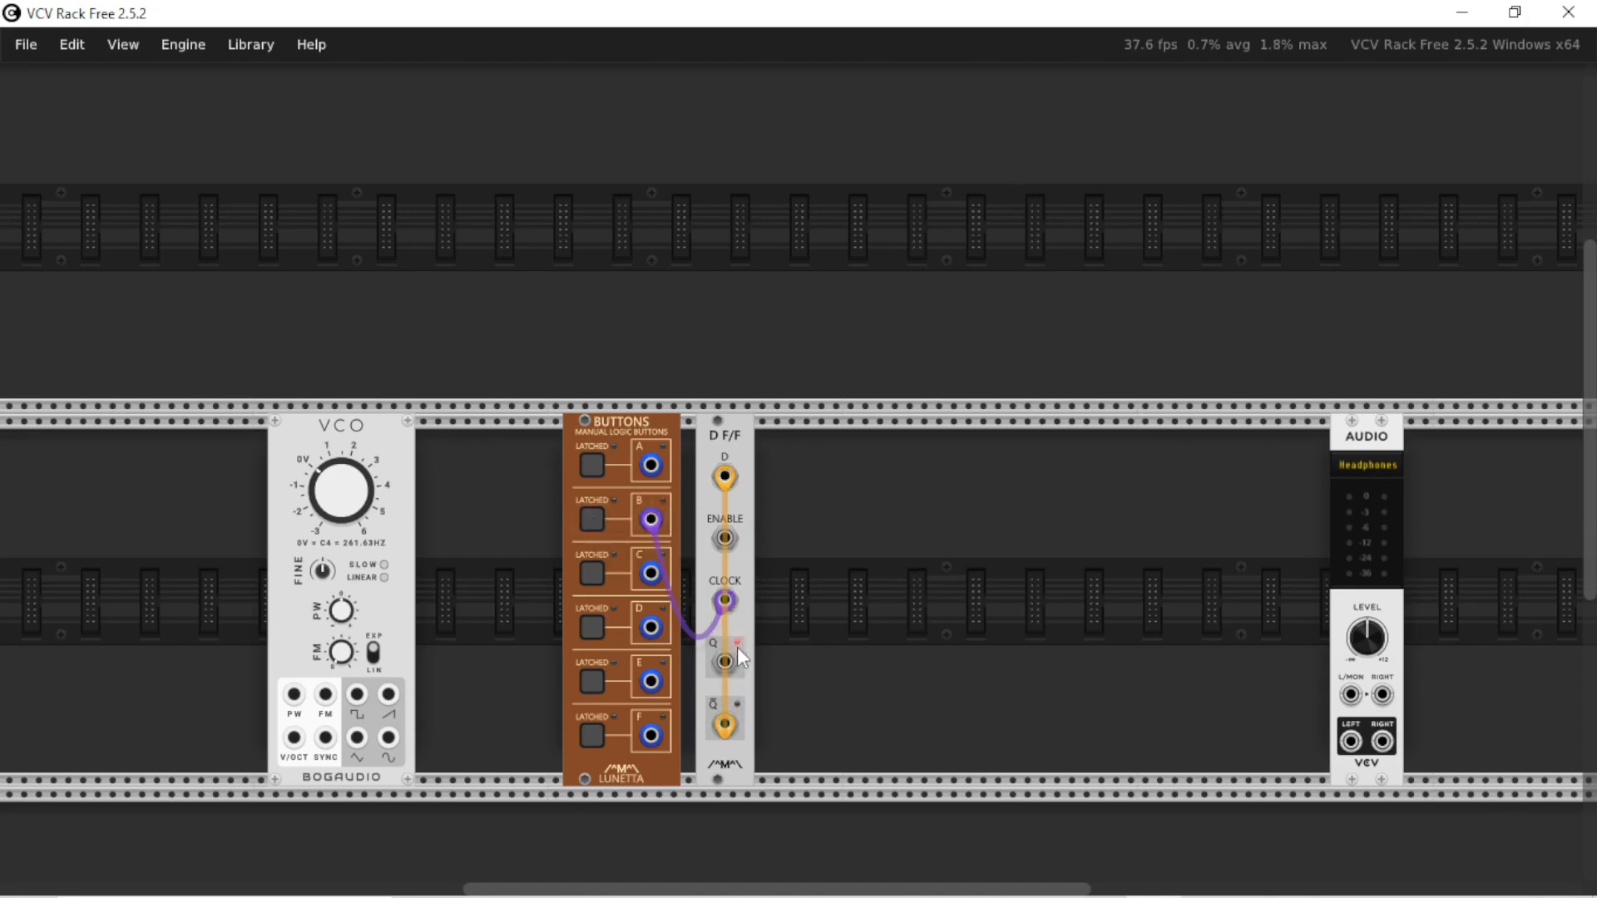
left_click(590, 518)
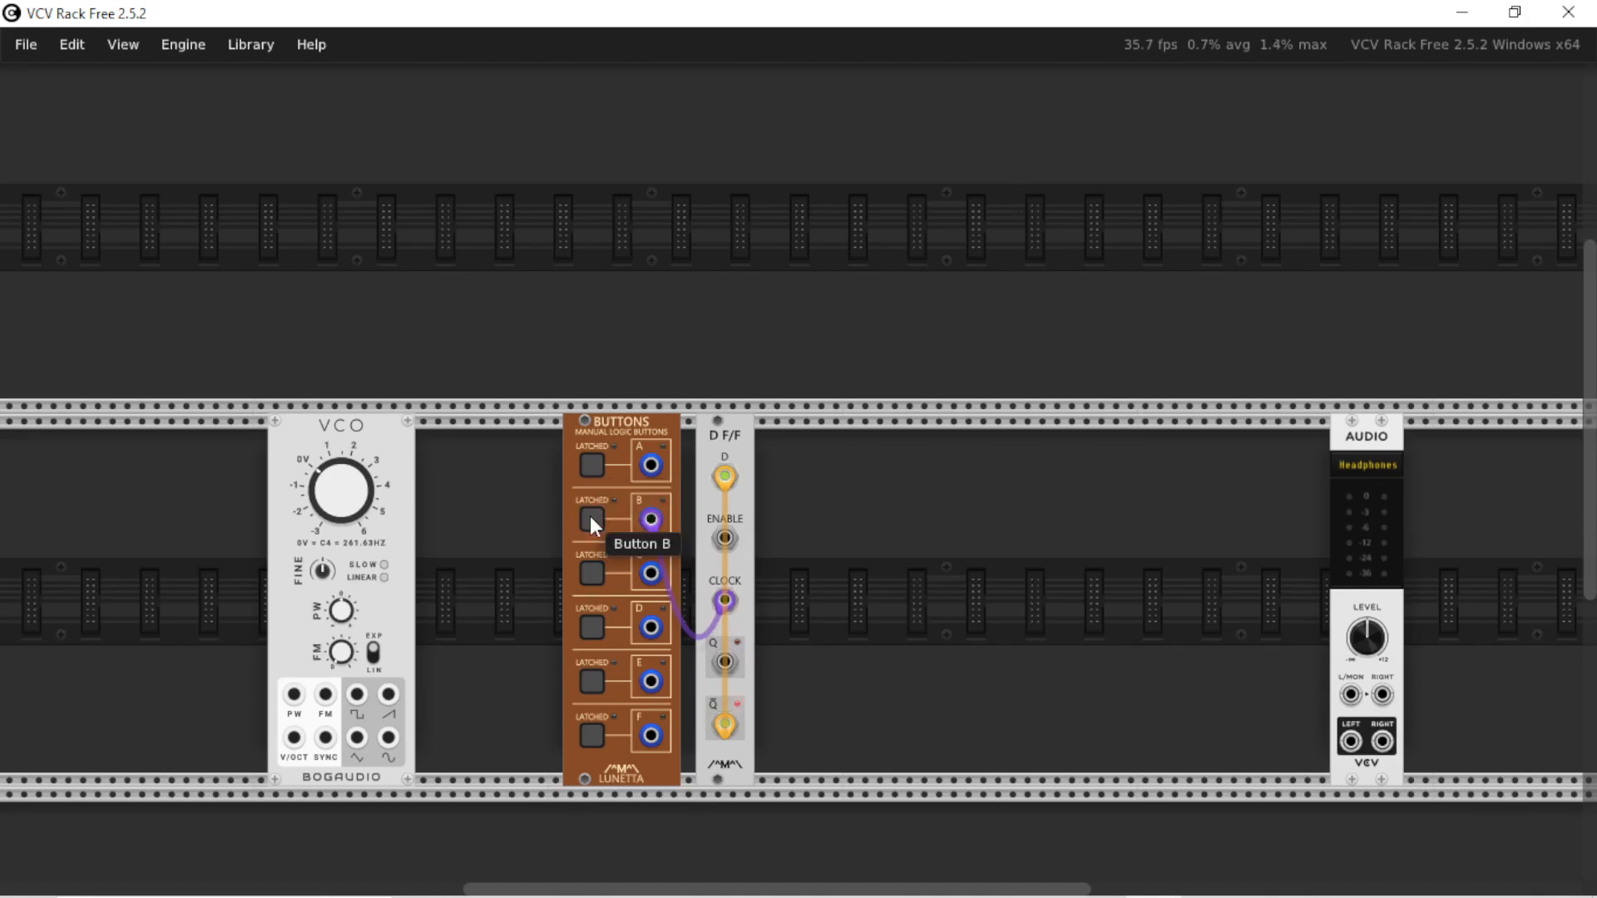
left_click(591, 515)
left_click(590, 516)
left_click(590, 515)
left_click(591, 516)
left_click(590, 516)
left_click(591, 515)
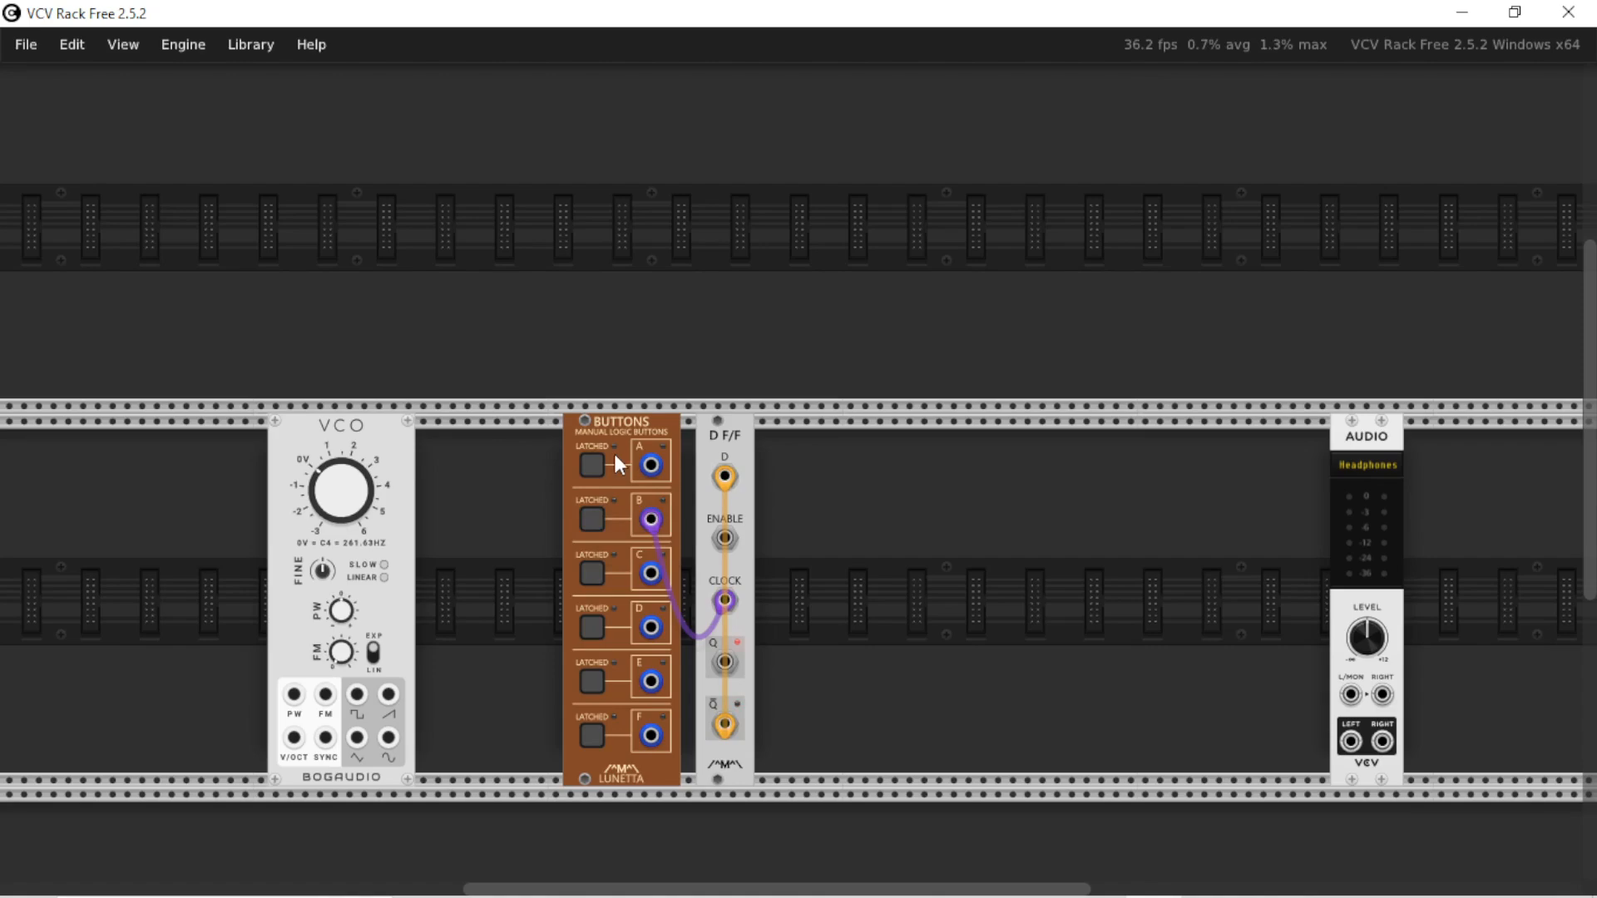
Replace the Buttons module with a VCV LFO and patch its square output to the flip-flop's clock input
left_click_drag(617, 457, 584, 455)
key("Delete")
right_click(553, 486)
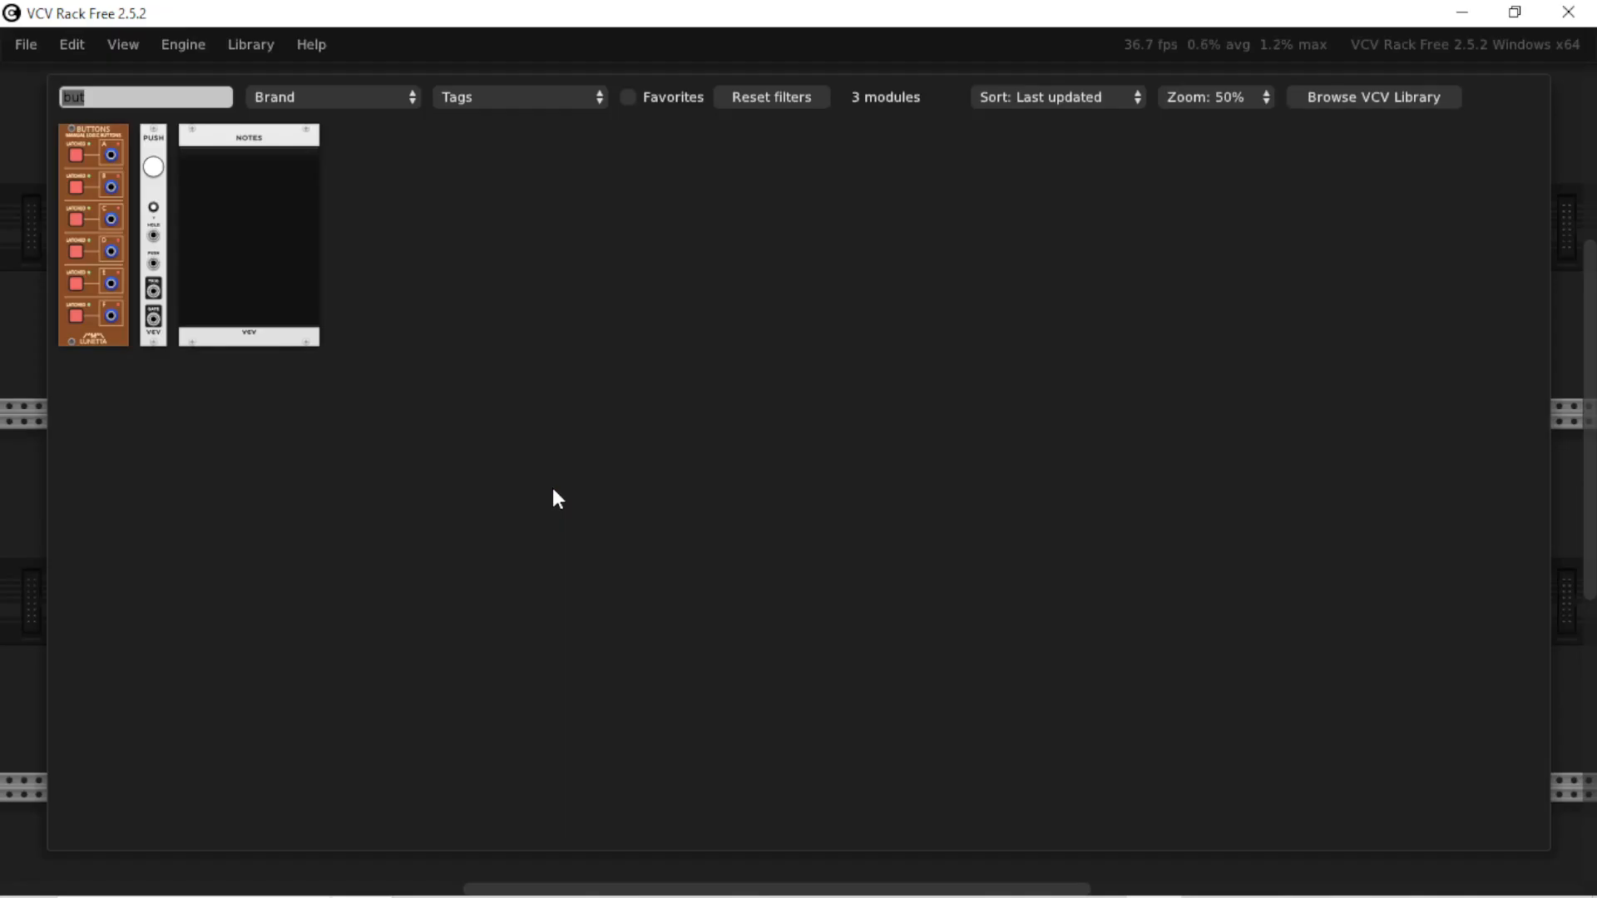
type("lk")
key("BackSpace")
key("BackSpace")
type("lfo")
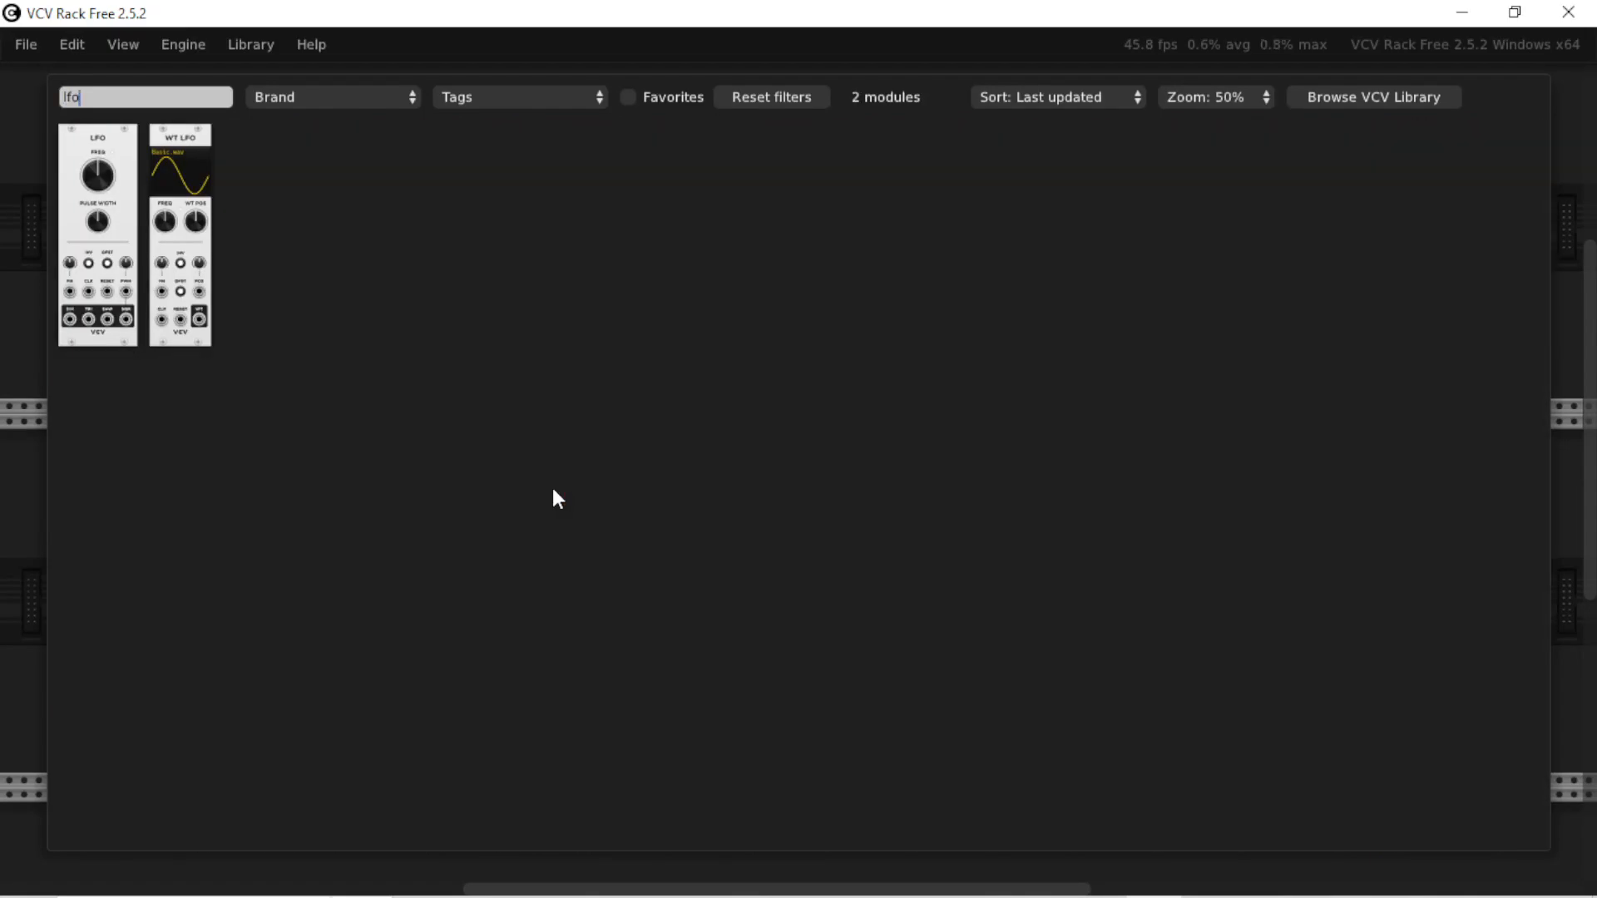
key("Return")
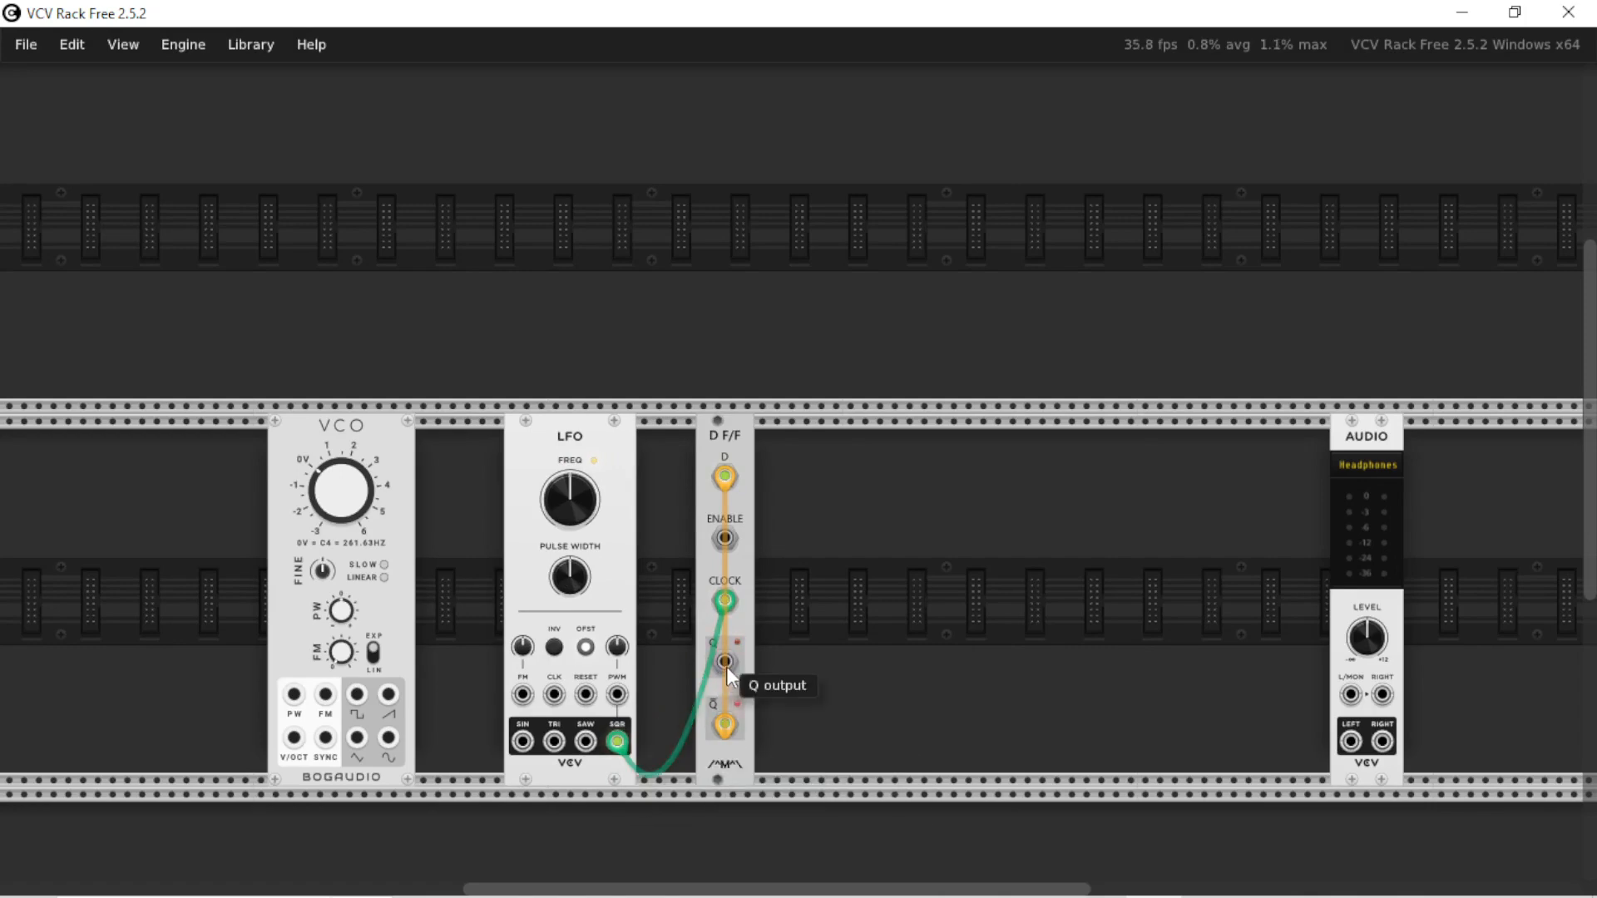
Add a Scope with the flip-flop's Q output patched to its first input, and raise the LFO frequency
right_click(901, 605)
type("scope")
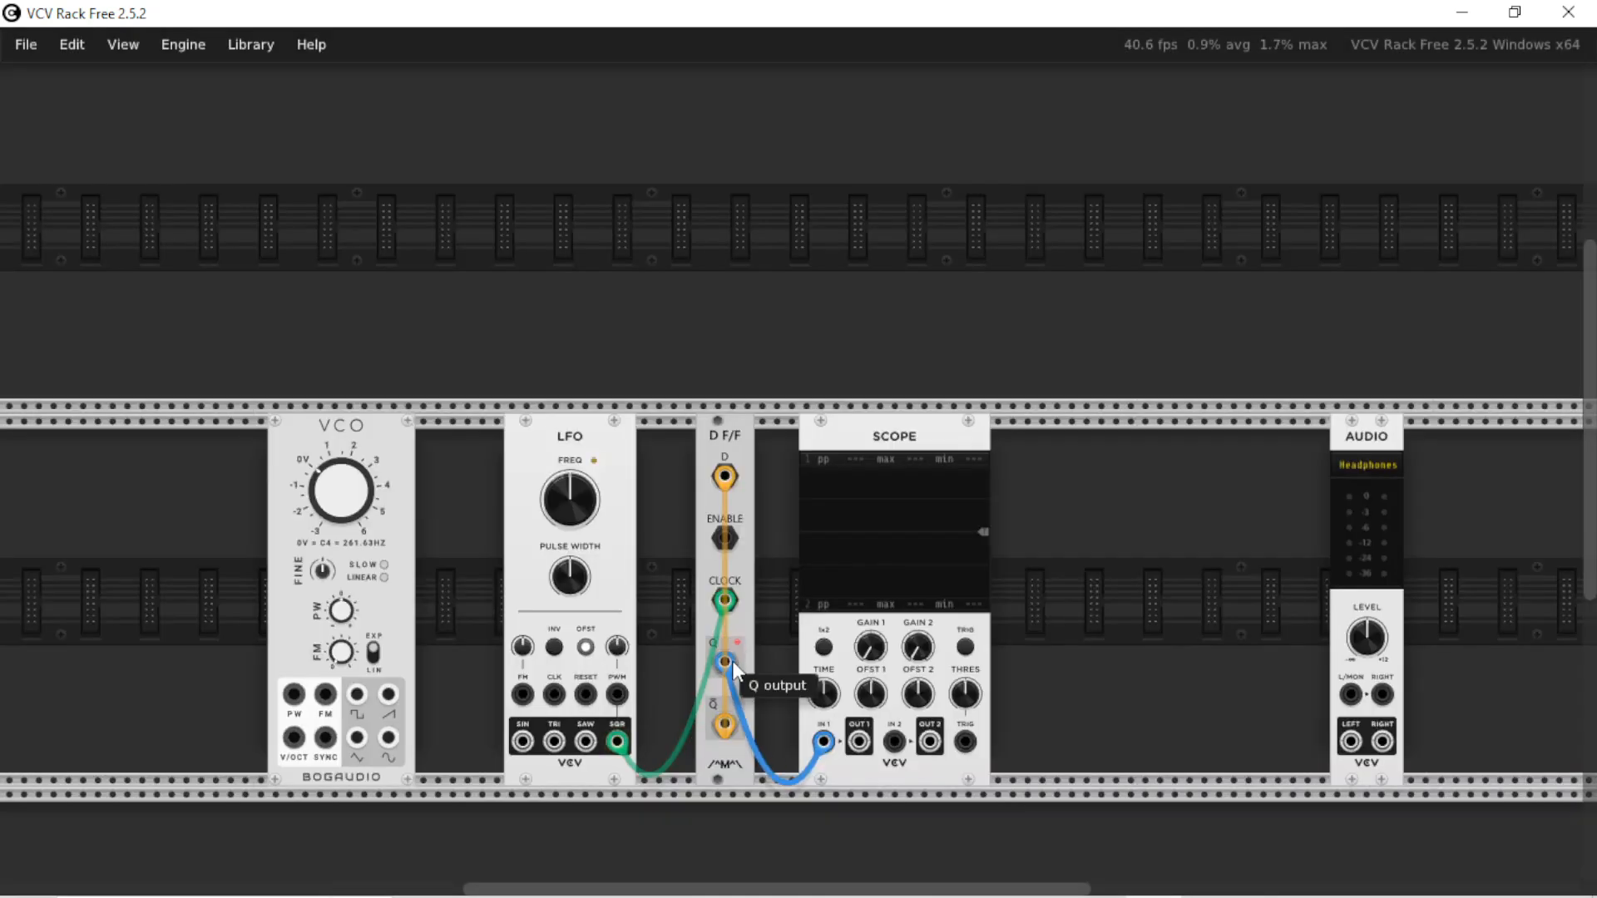
left_click_drag(732, 660, 726, 657)
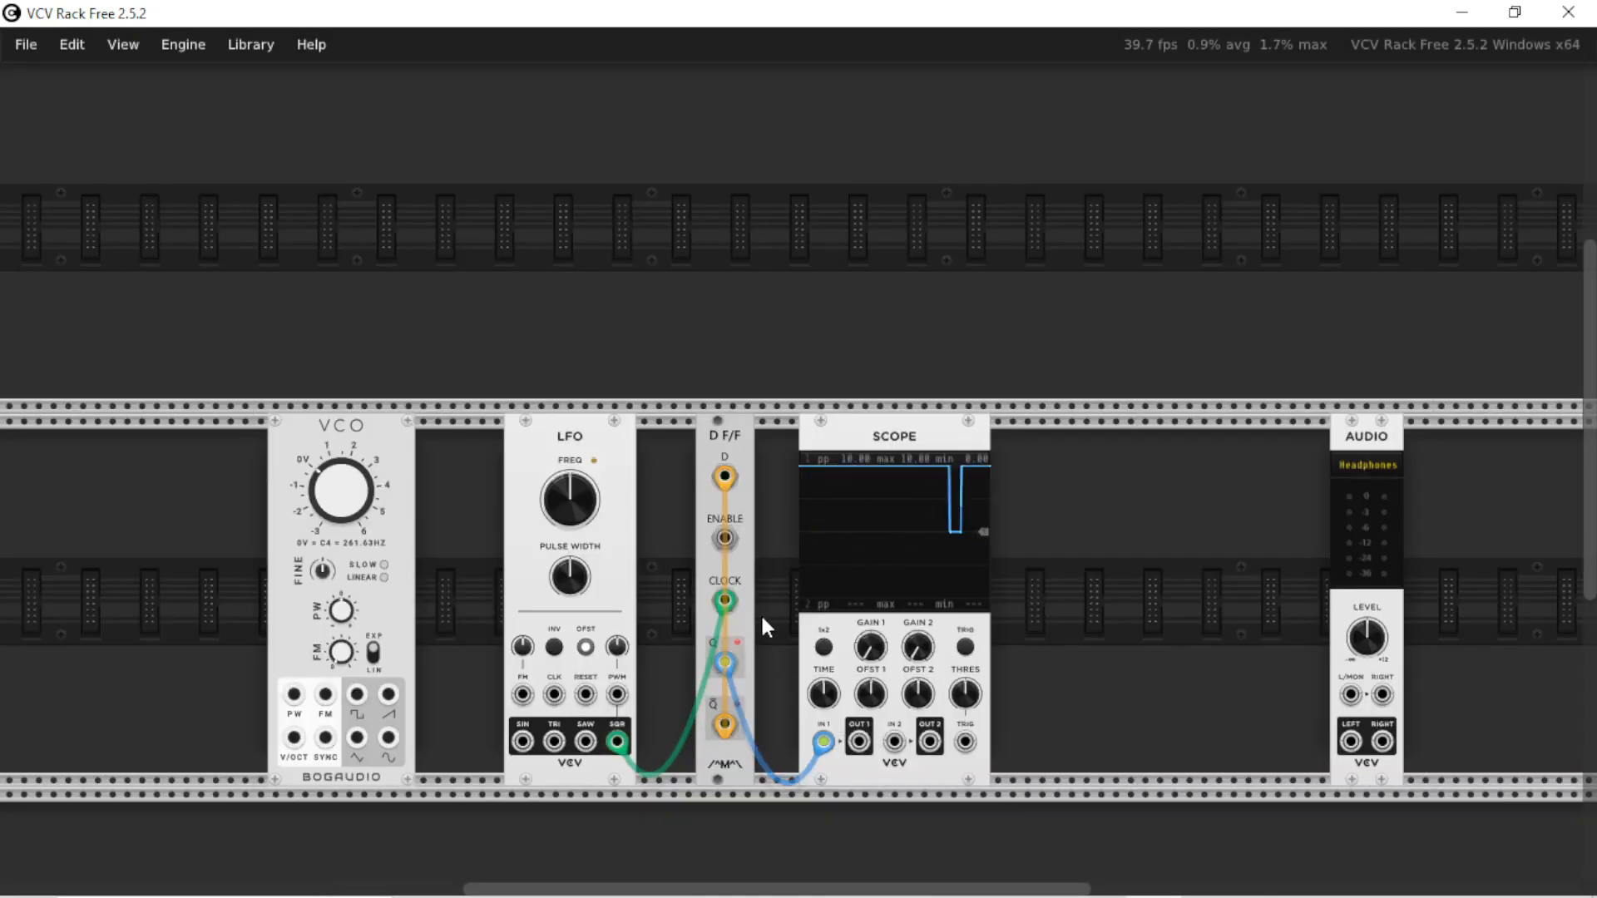
left_click_drag(569, 499, 570, 420)
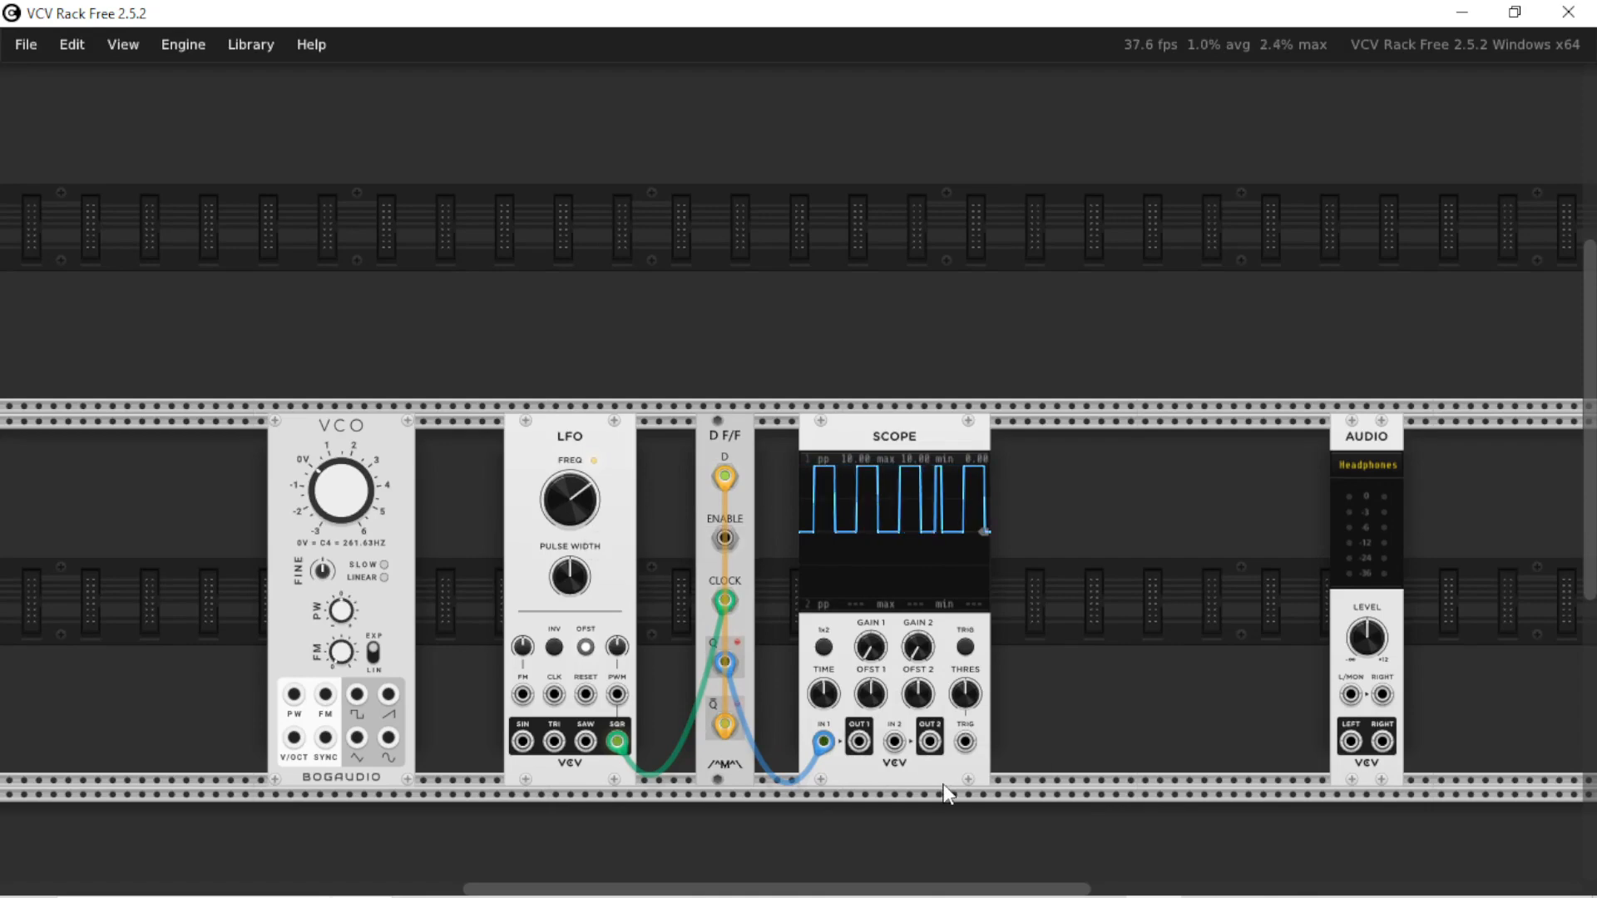
Patch the LFO square output to the Scope's second input and raise the LFO frequency to compare both signals at faster rates
mouse_move(894, 740)
left_mouse_down()
mouse_move(764, 700)
mouse_move(617, 740)
left_mouse_up()
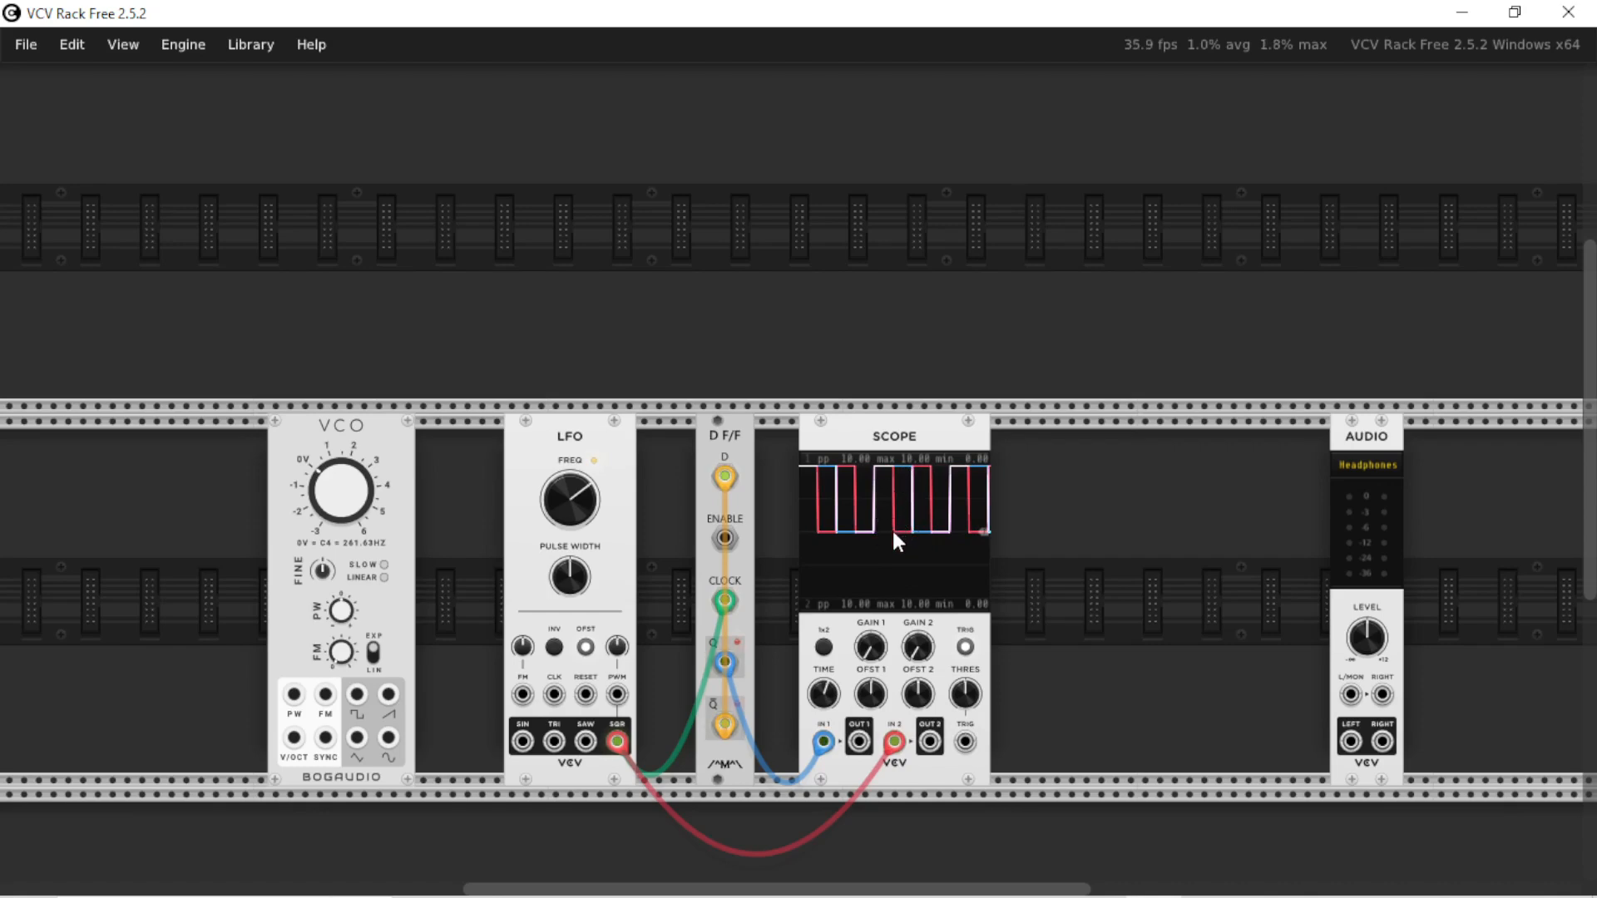
left_click_drag(569, 499, 570, 449)
left_click_drag(1350, 694, 1093, 513)
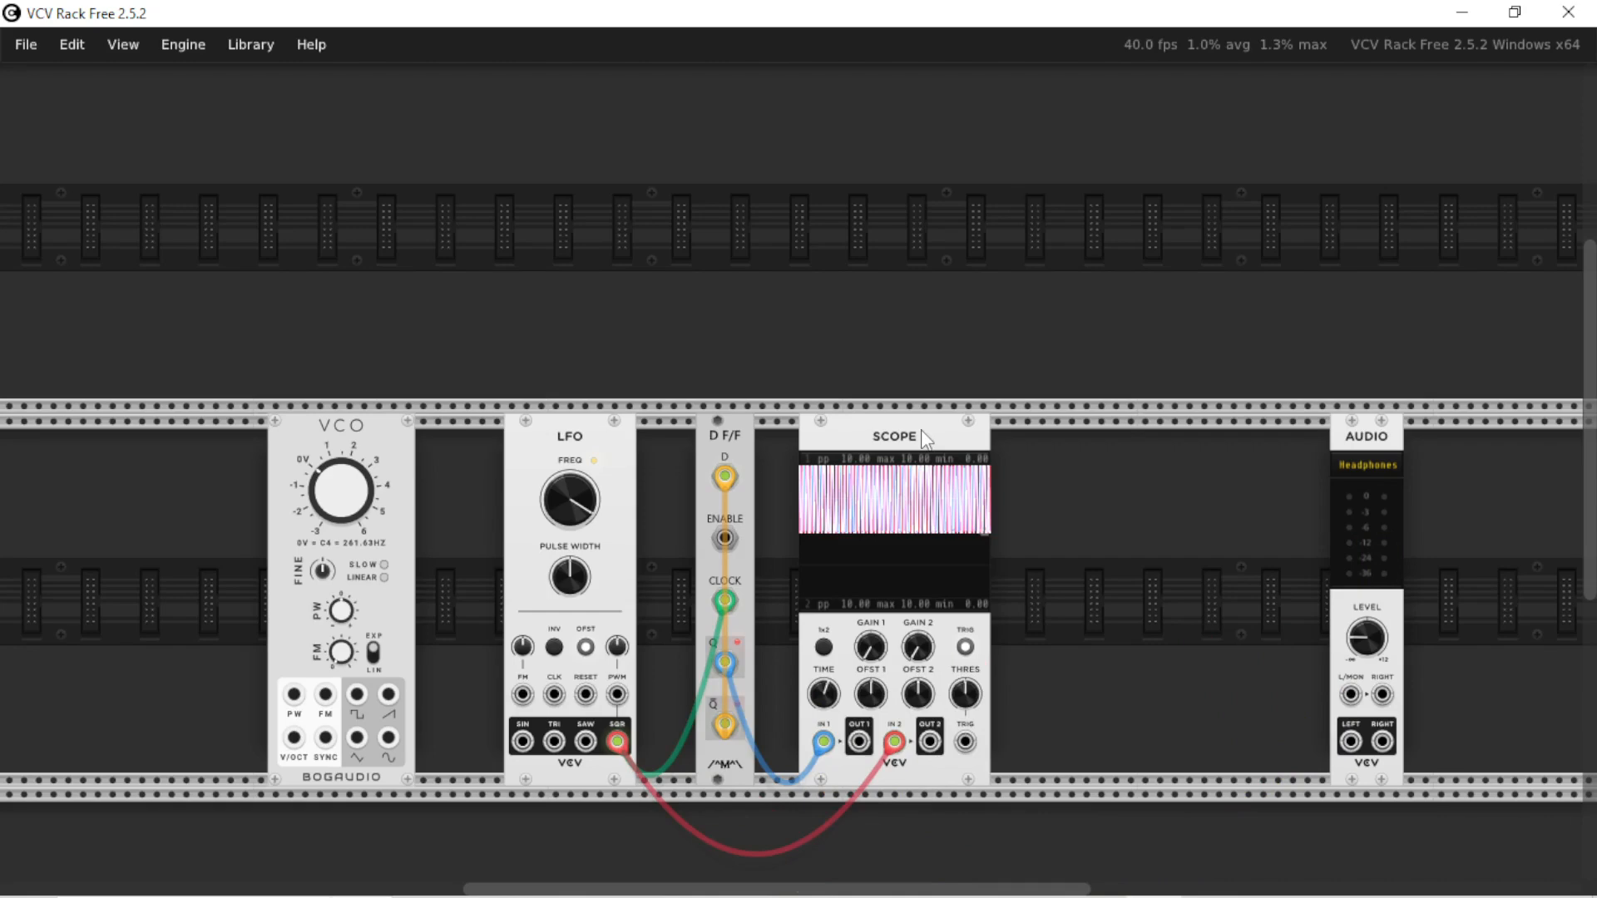
Delete the Scope and add a second flip-flop with Not Q wired to D and its clock fed by the first flip-flop's Q output
key("Delete")
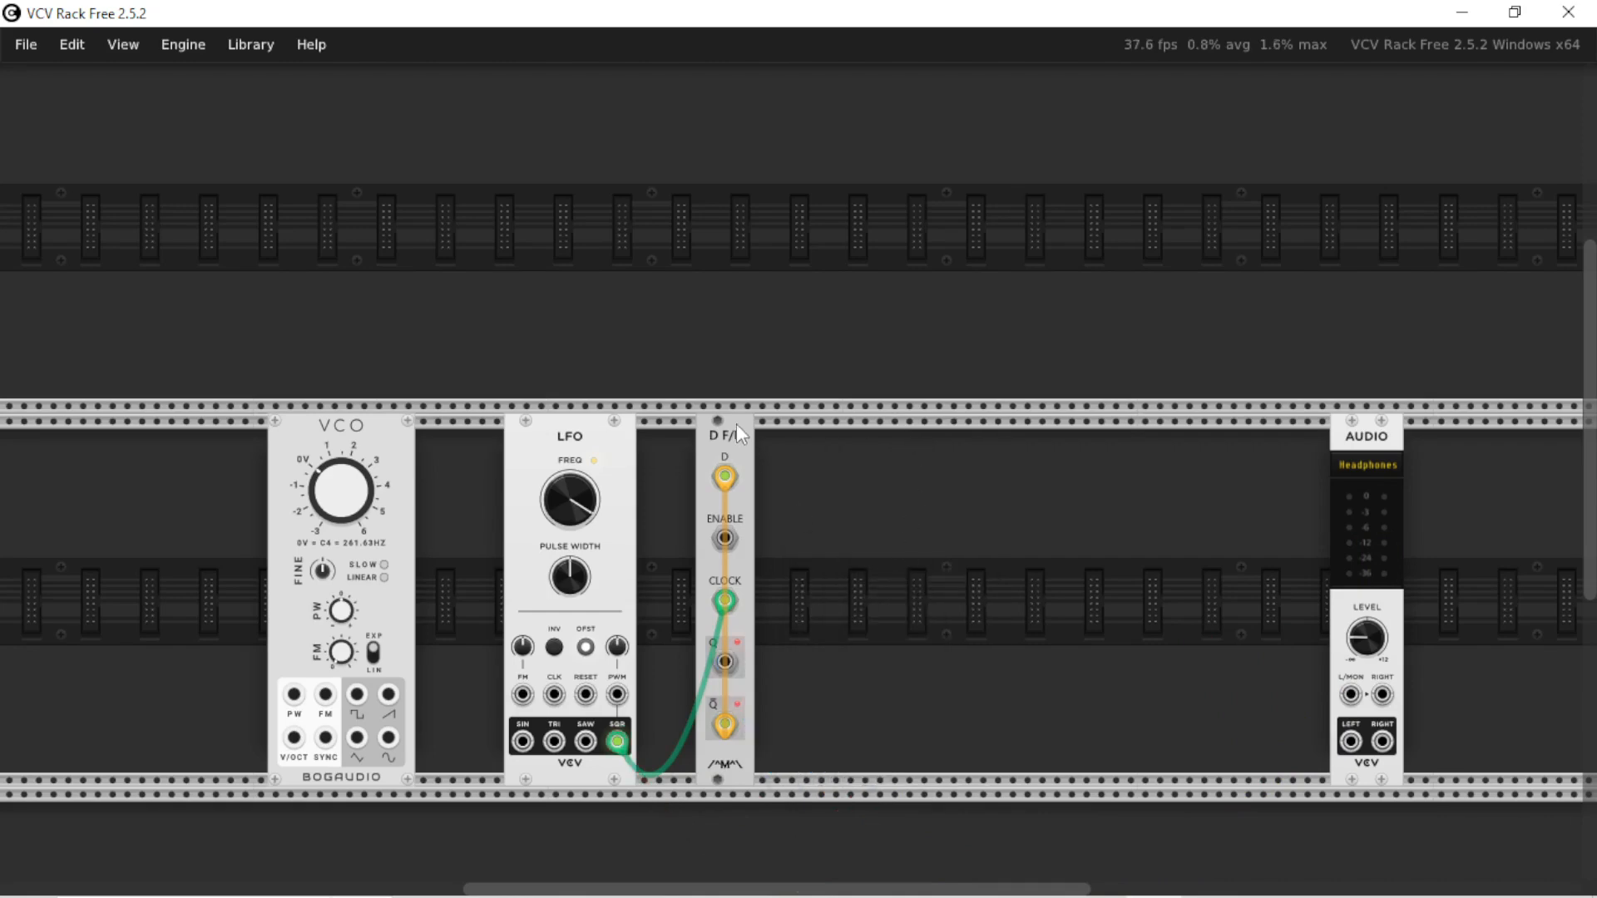
key("ctrl+c")
key("ctrl+v")
left_click_drag(828, 723, 827, 476)
left_click_drag(724, 662, 828, 600)
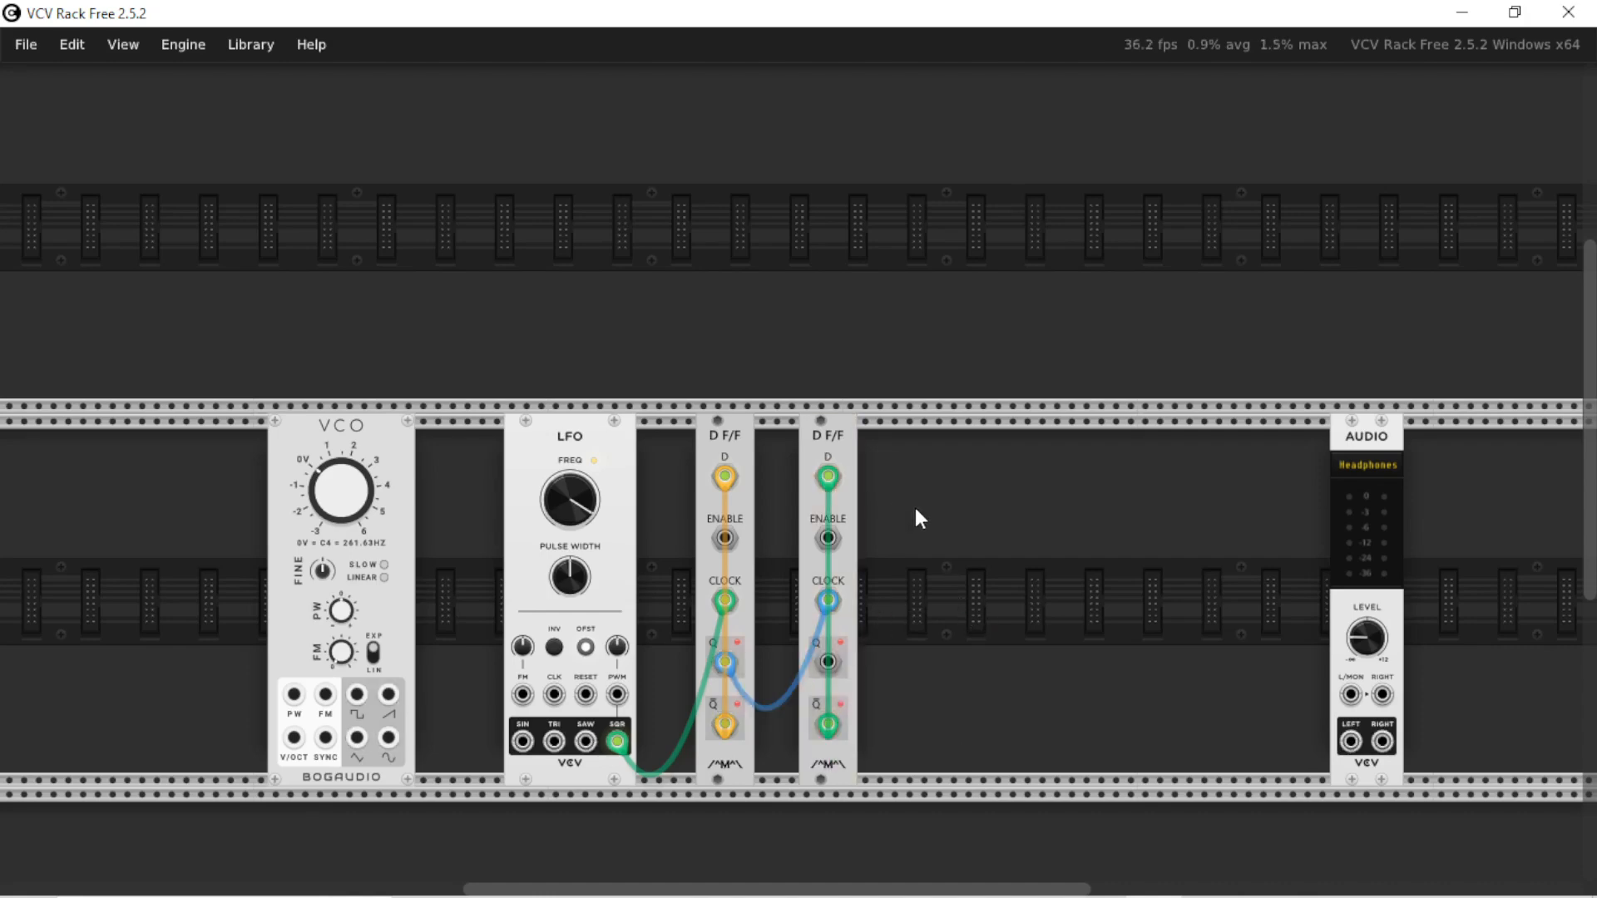
Chain a third flip-flop the same way and audition its Q output through the Audio module, removing the audio cable when done
key("ctrl+v")
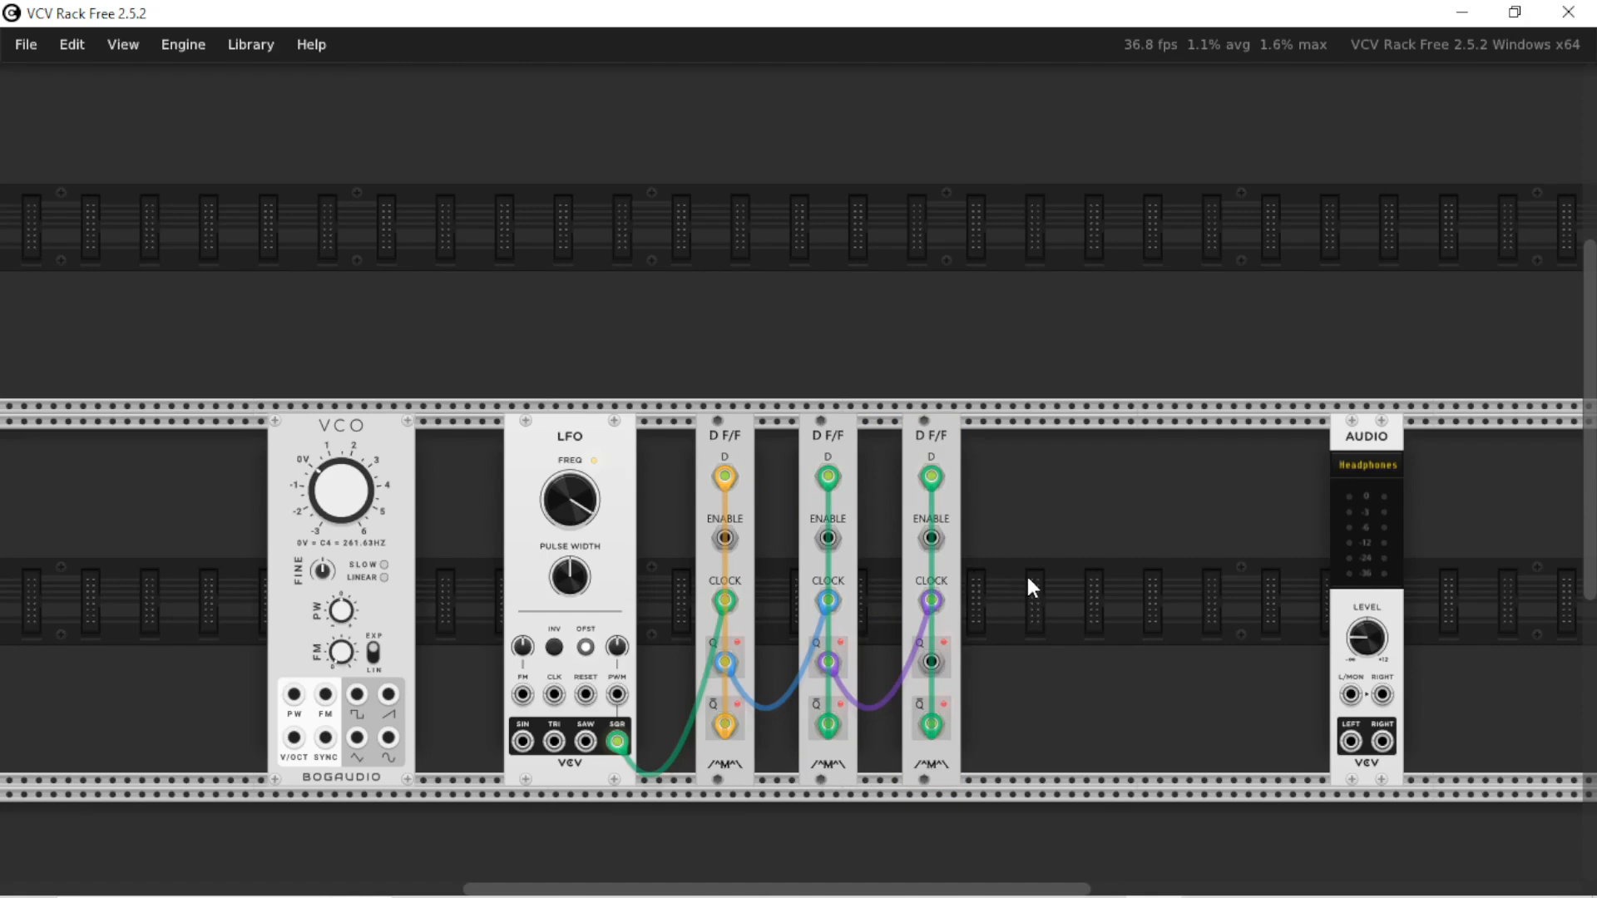
left_click_drag(1350, 694, 935, 665)
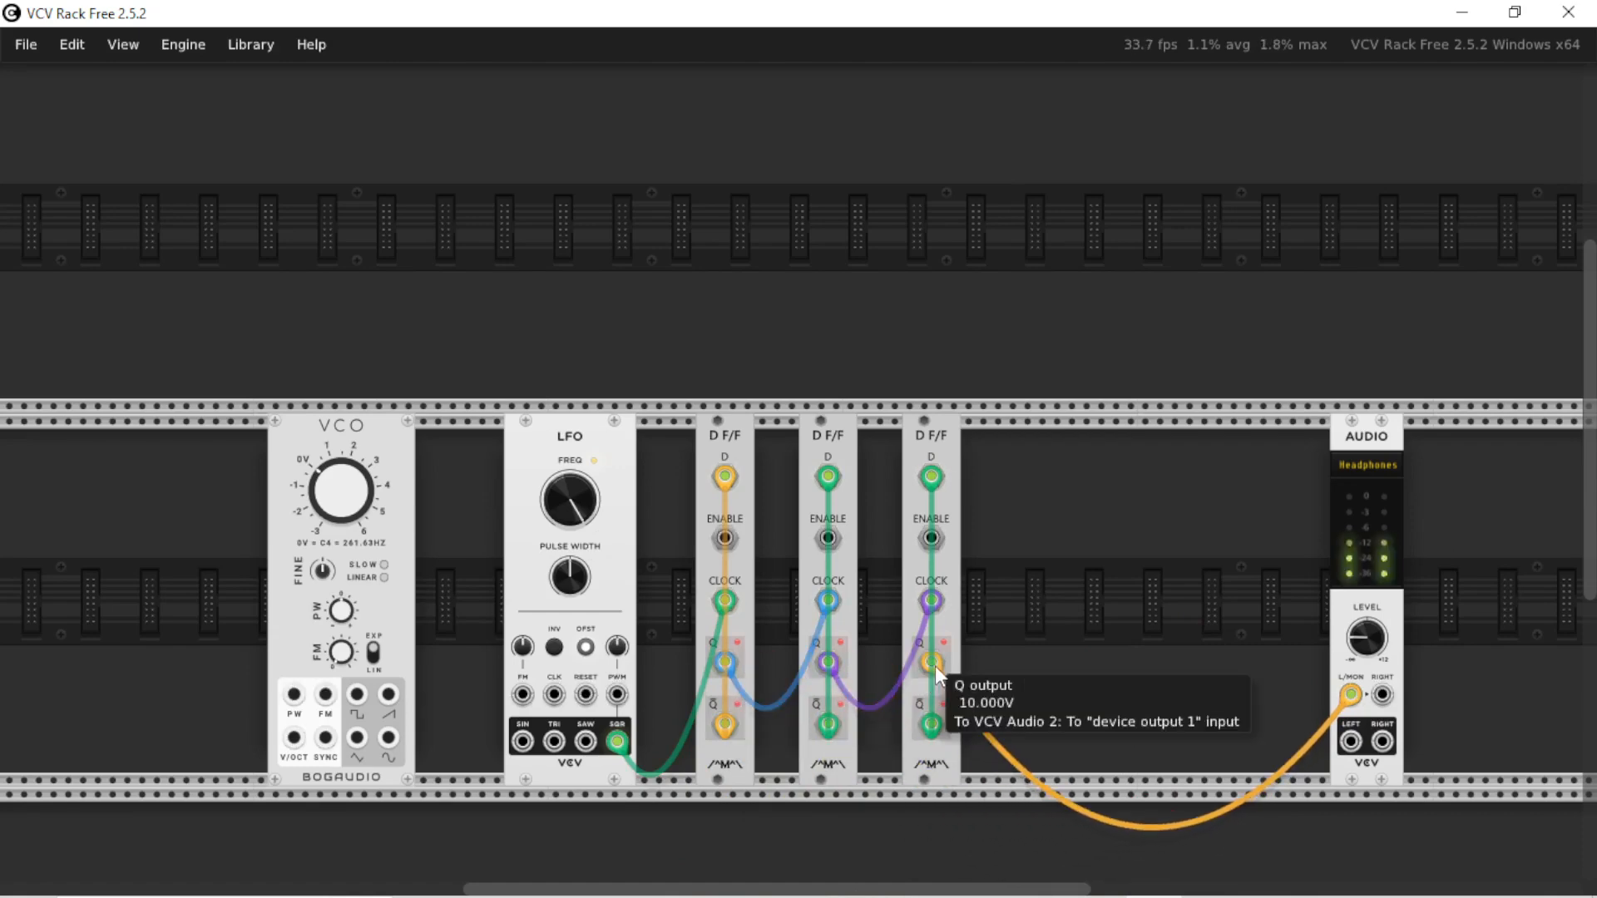
key("Delete")
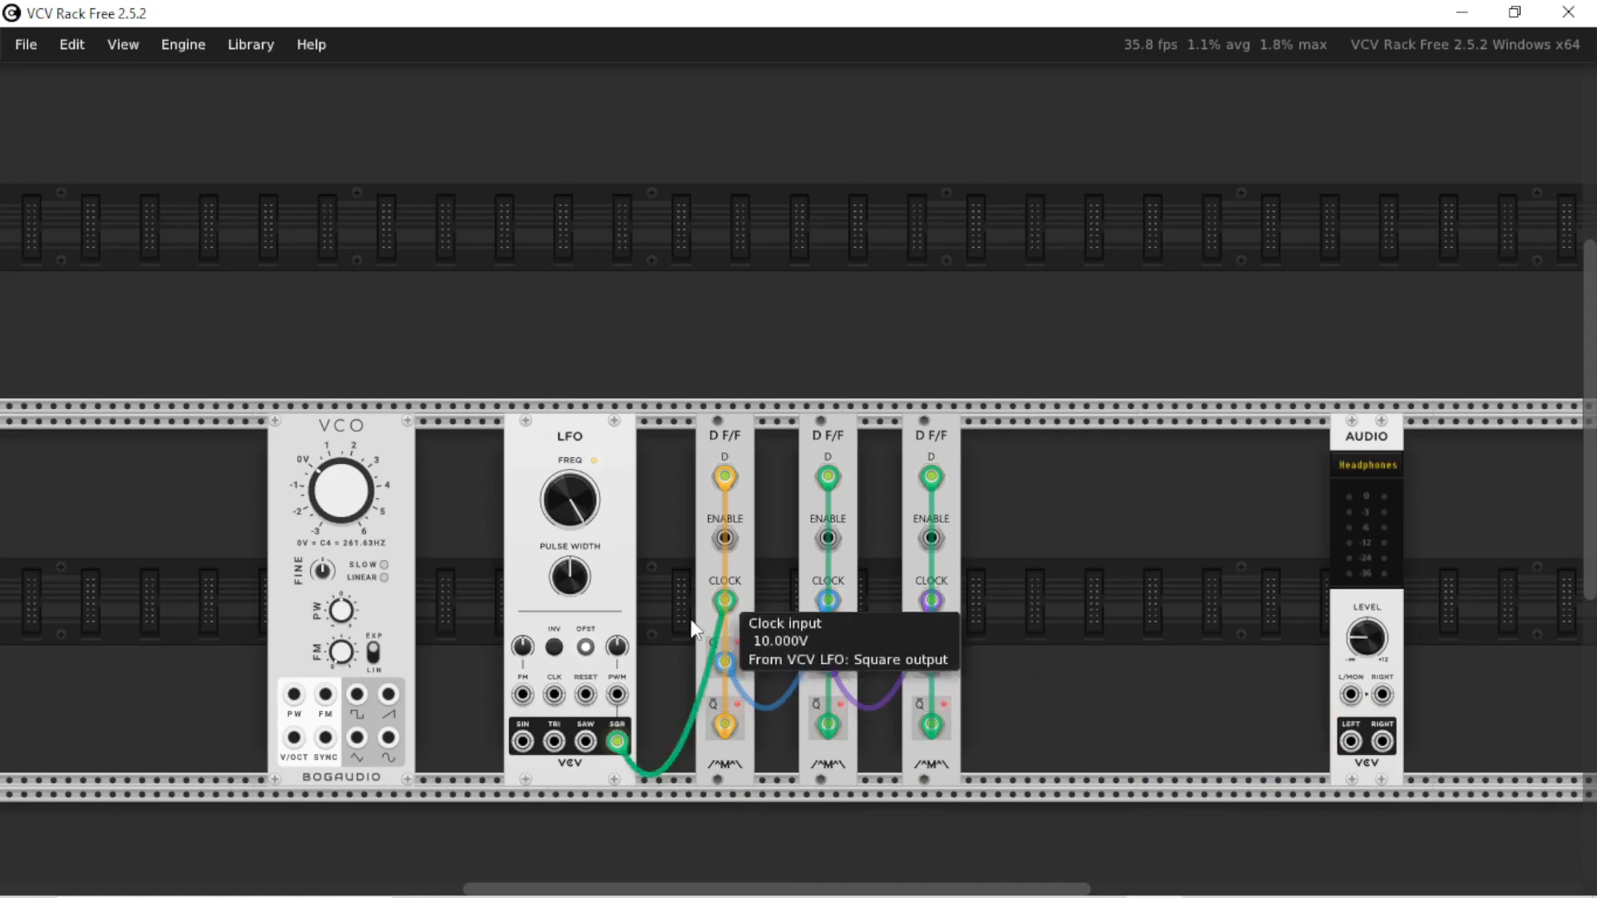
Compare the nine-VCO patch in VCV Rack with the drawbar diagram and note-frequency chart in the browser
key("alt+Tab")
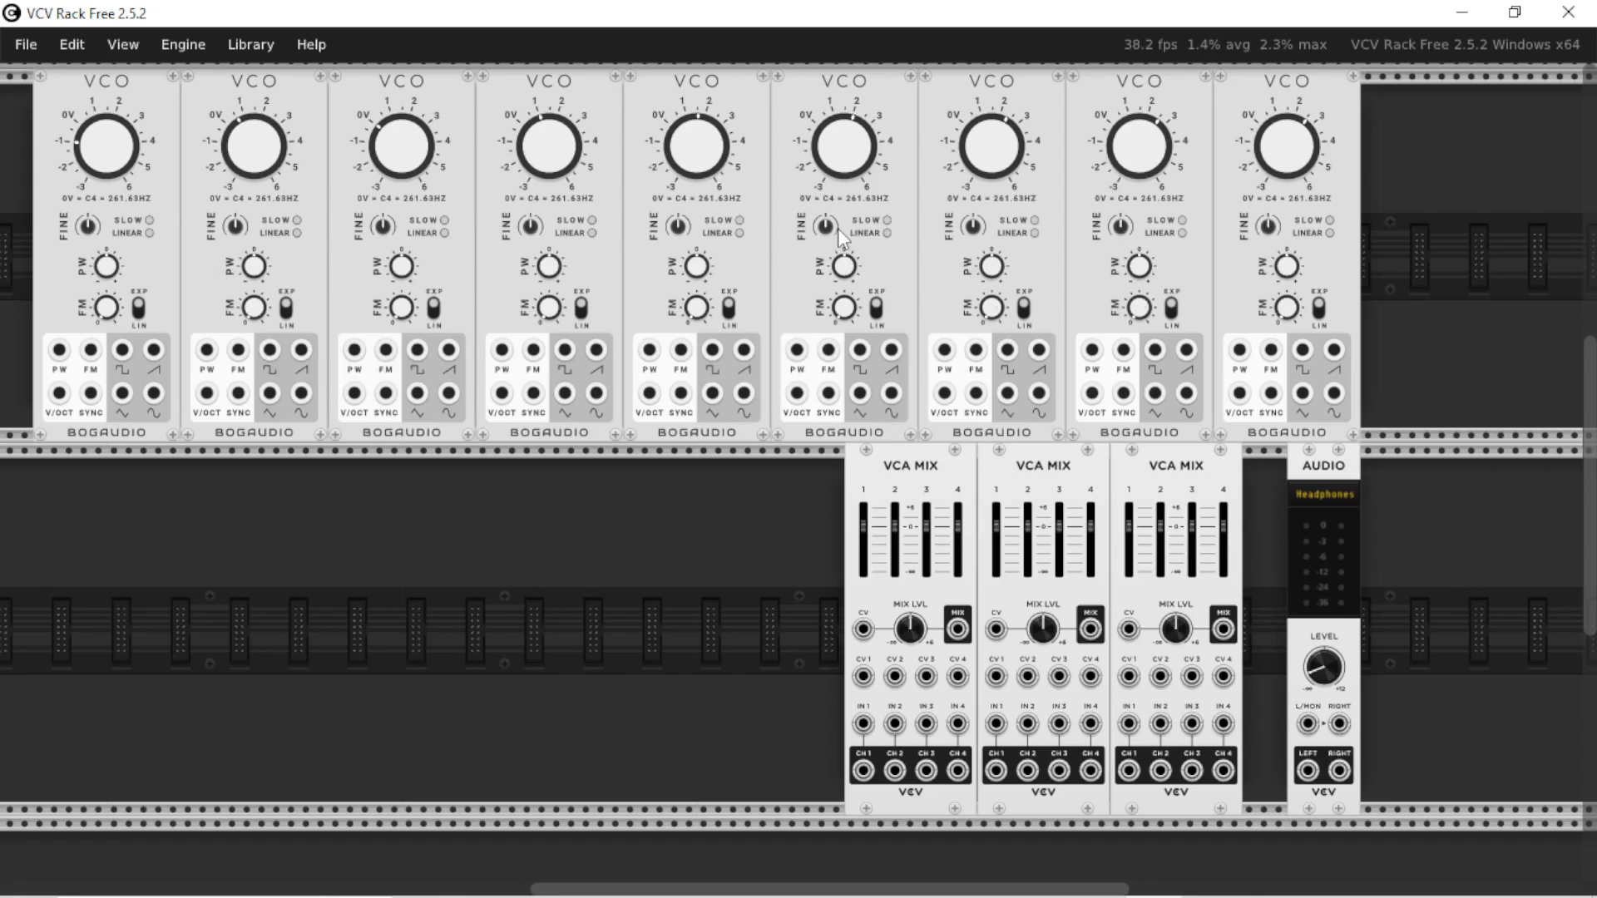
key("alt+Tab")
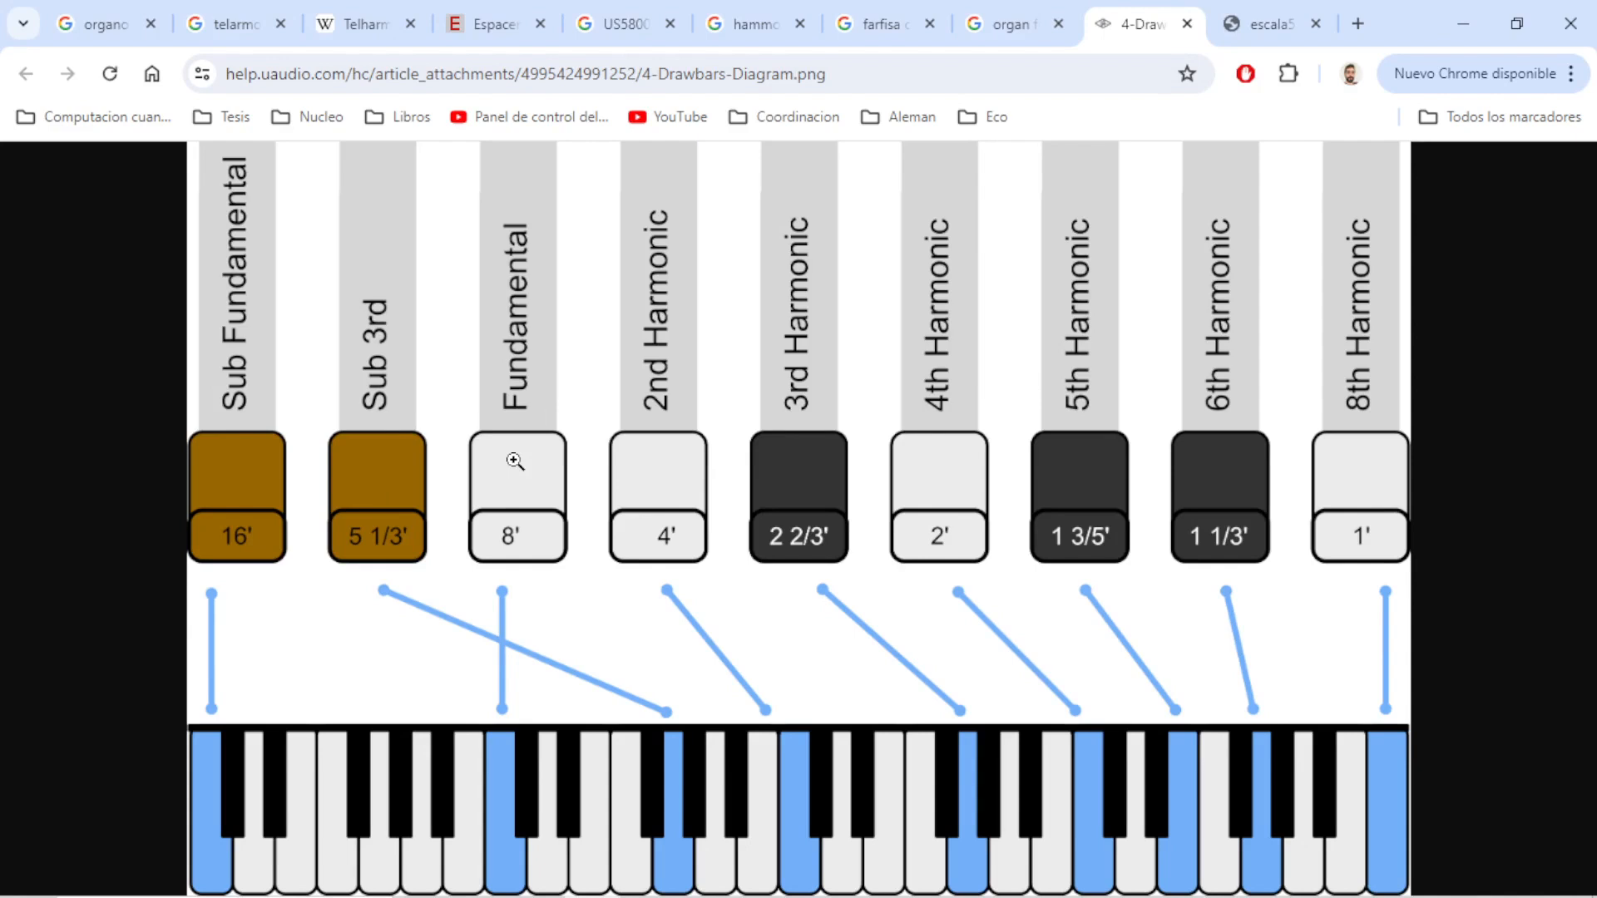
left_click(1272, 24)
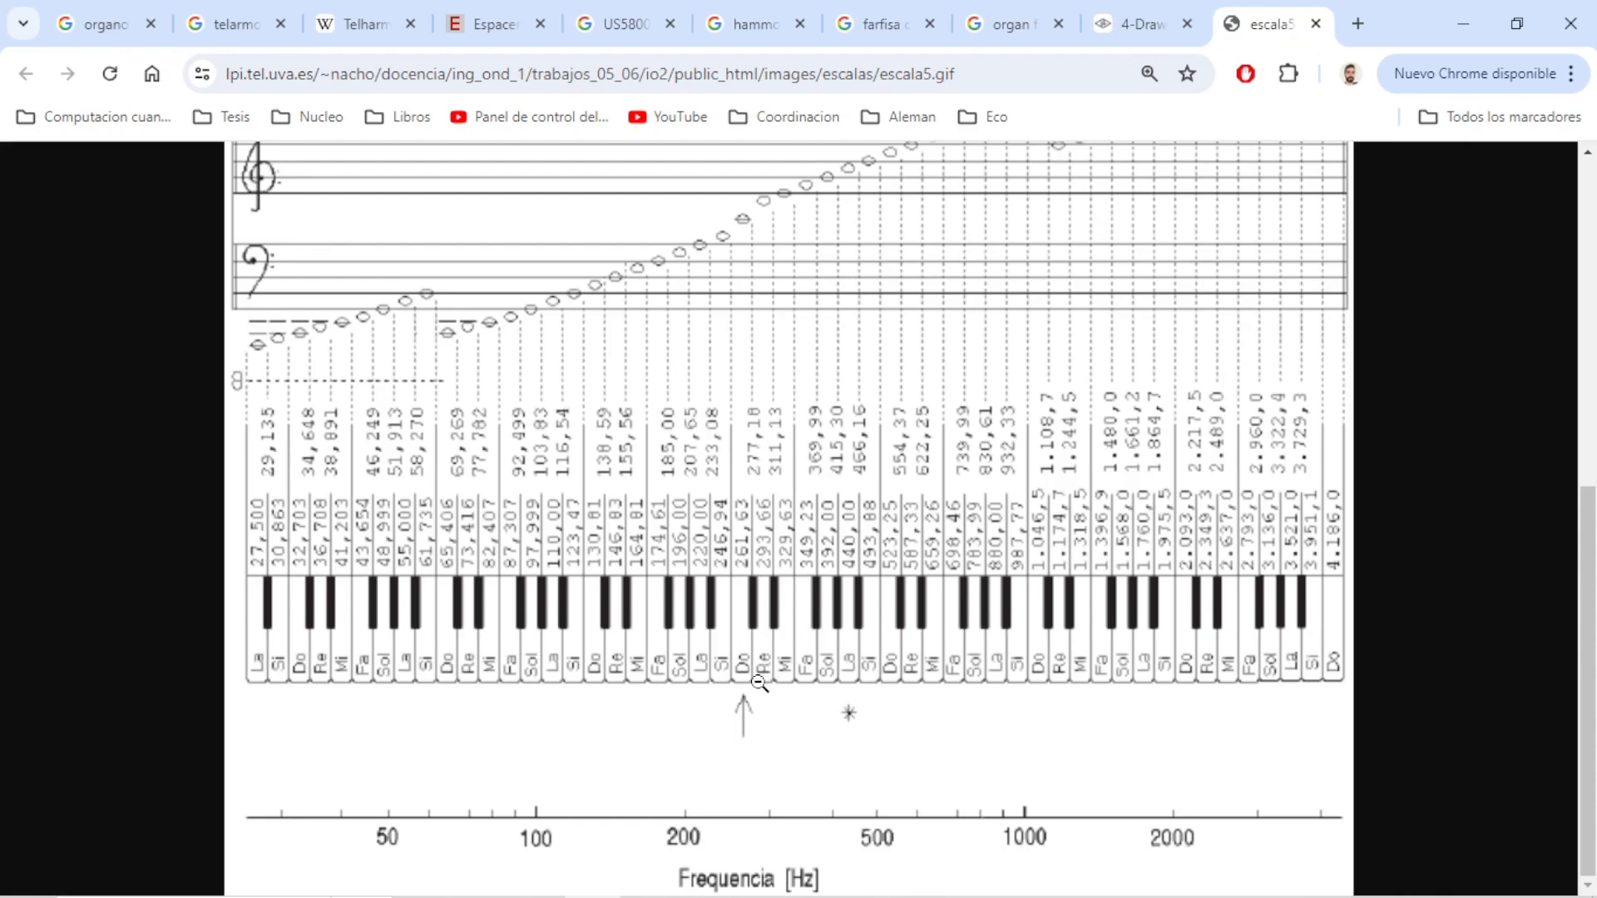
left_click(1135, 25)
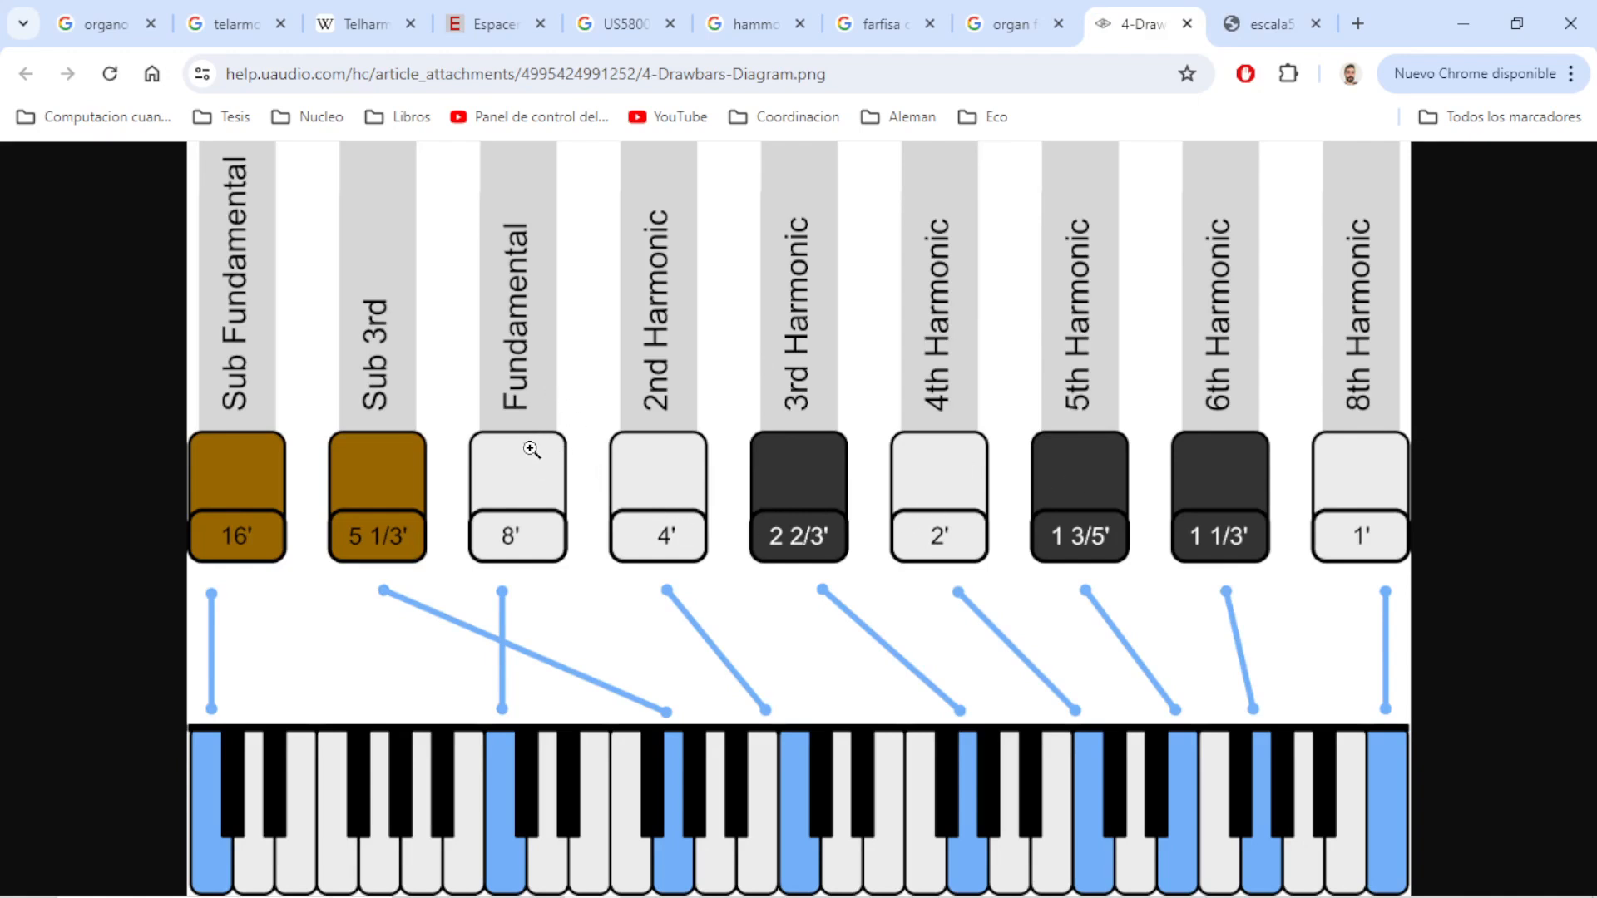
key("alt+Tab")
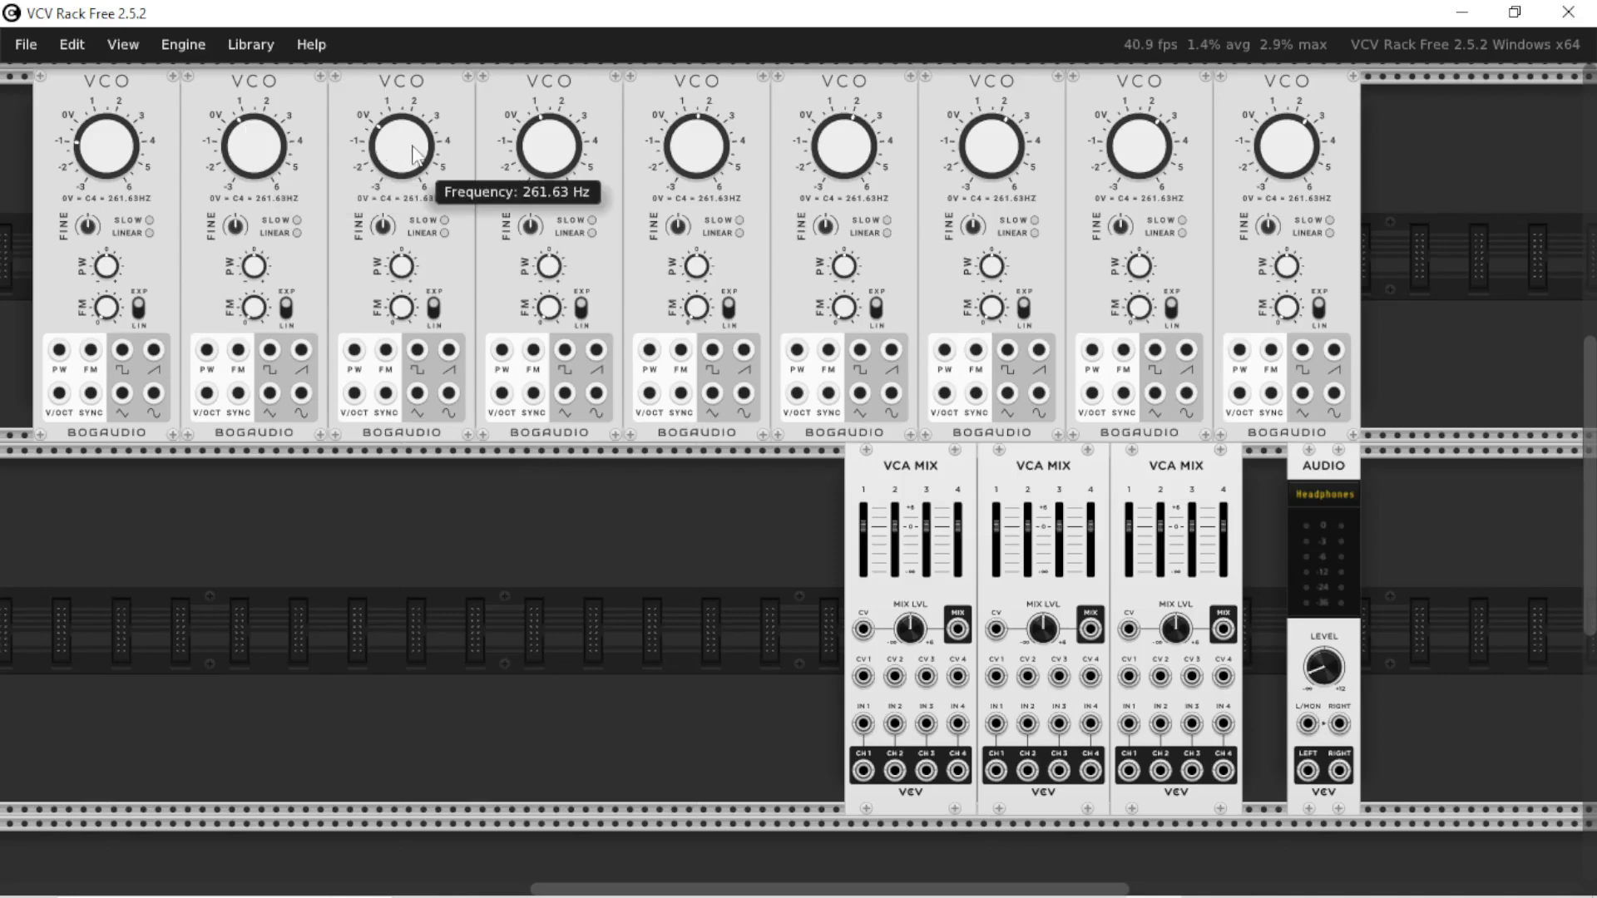
key("alt+Tab")
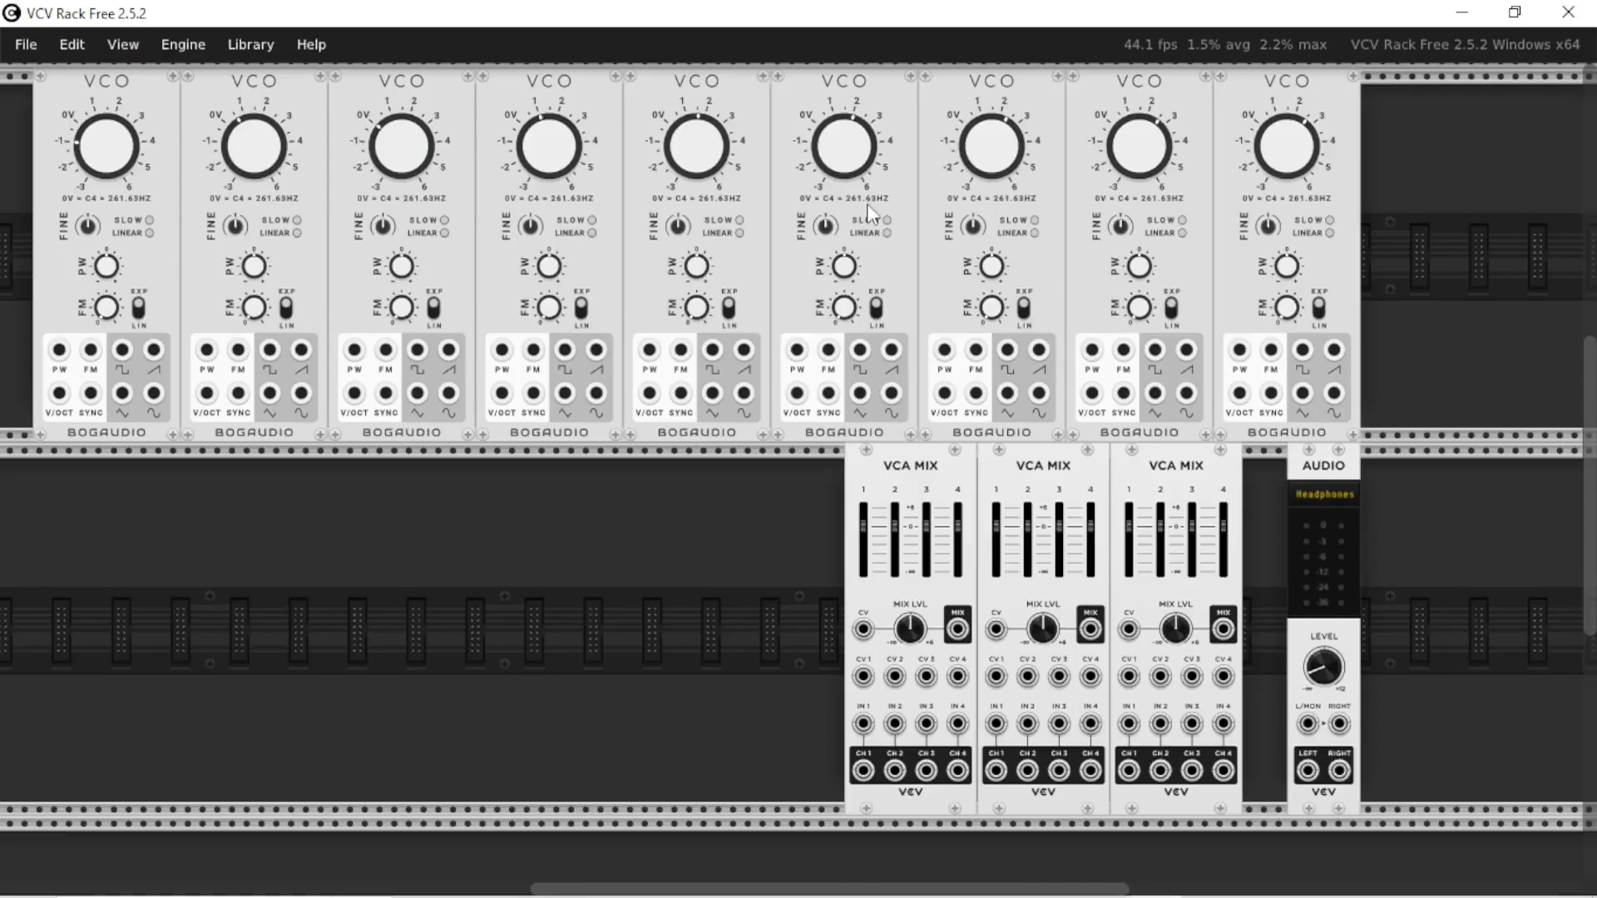
Set the ninth VCO's frequency to 2093 Hz in VCV Rack for the 8th harmonic
mouse_move(120, 156)
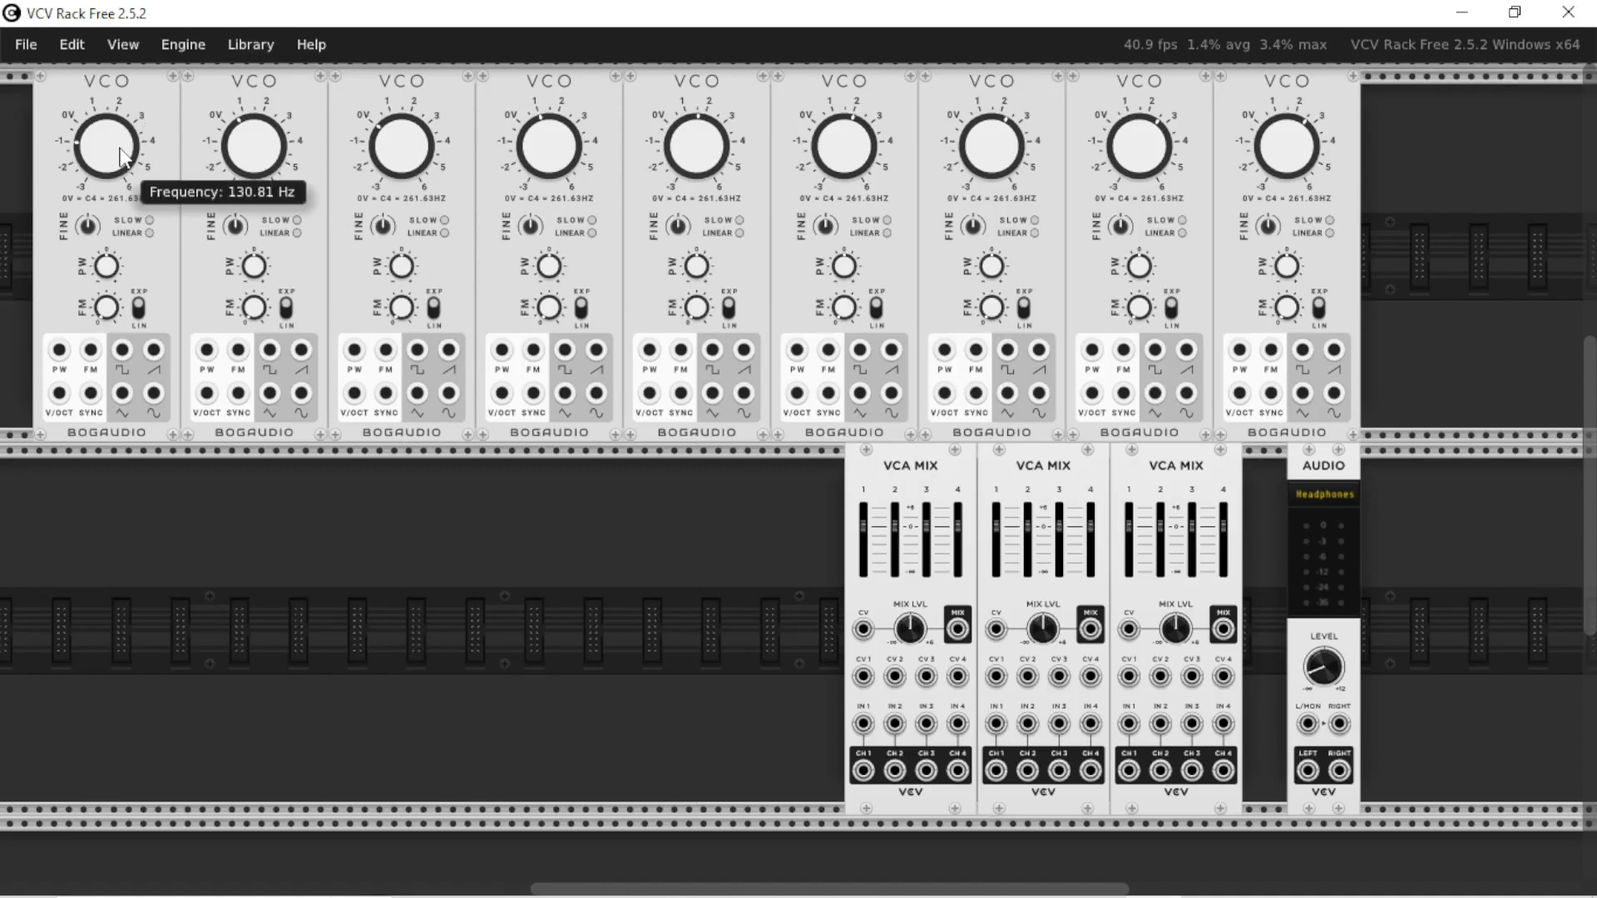
mouse_move(531, 155)
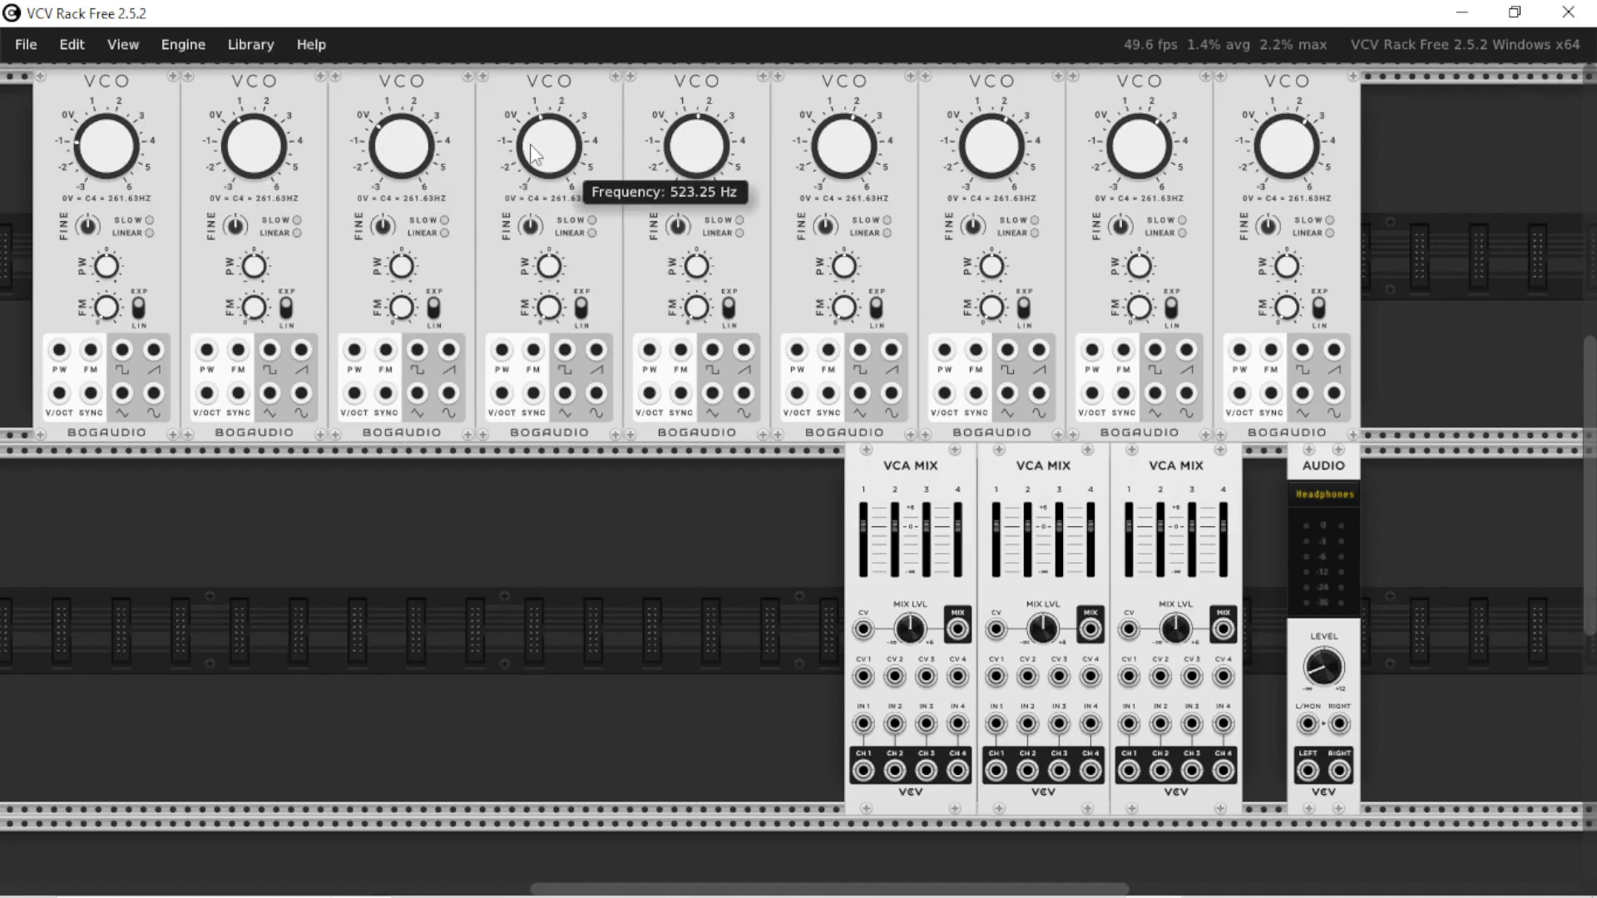
mouse_move(827, 144)
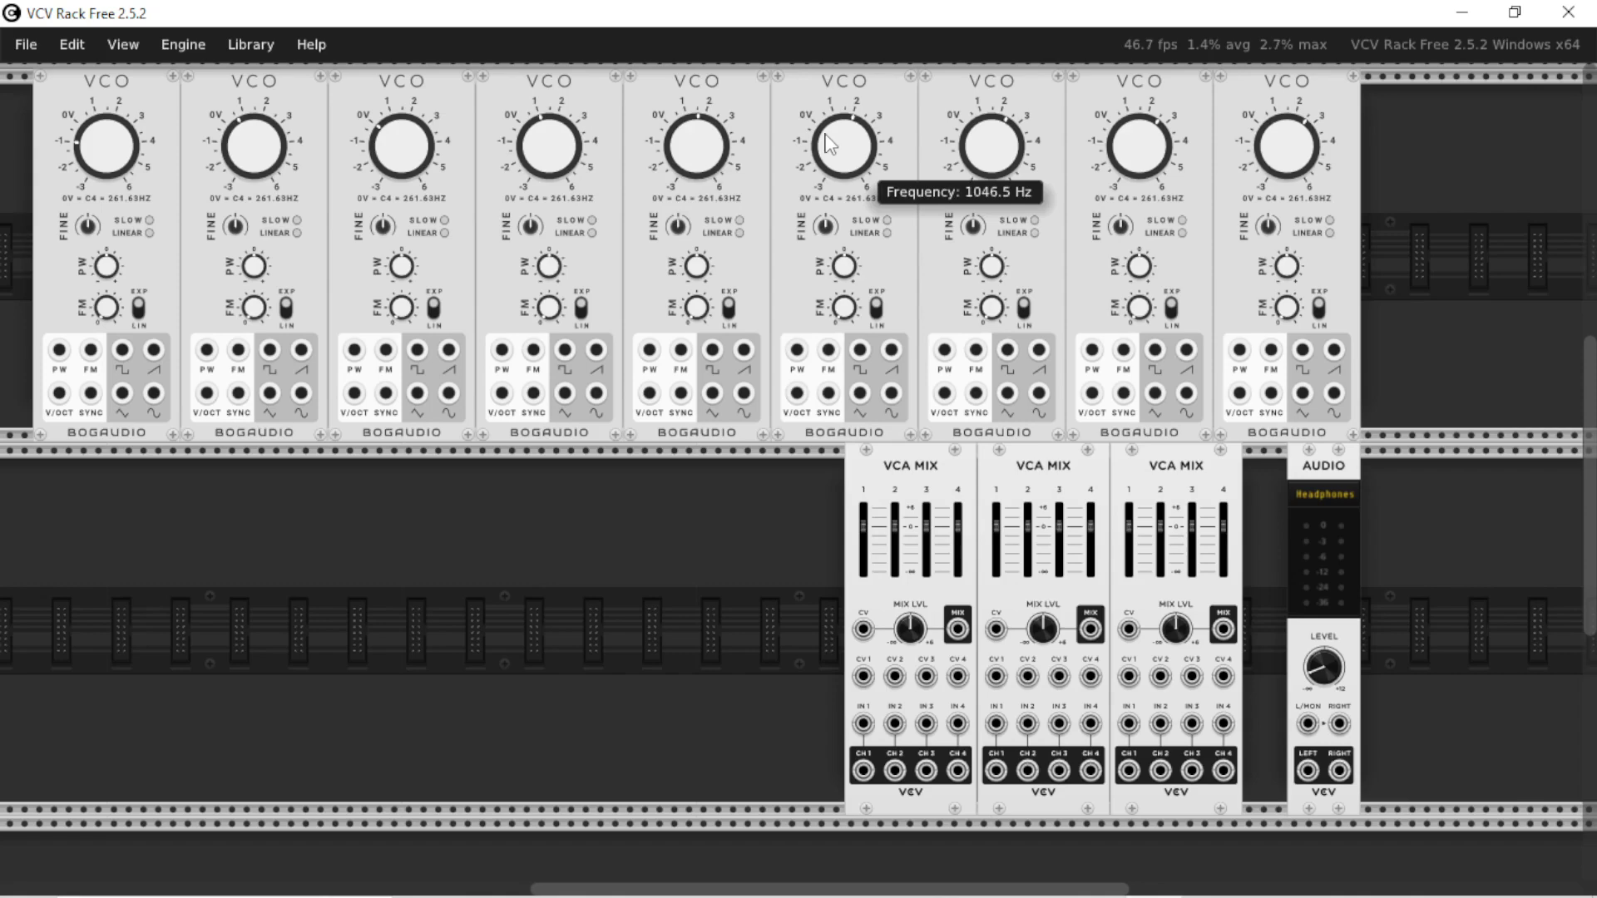
mouse_move(1291, 135)
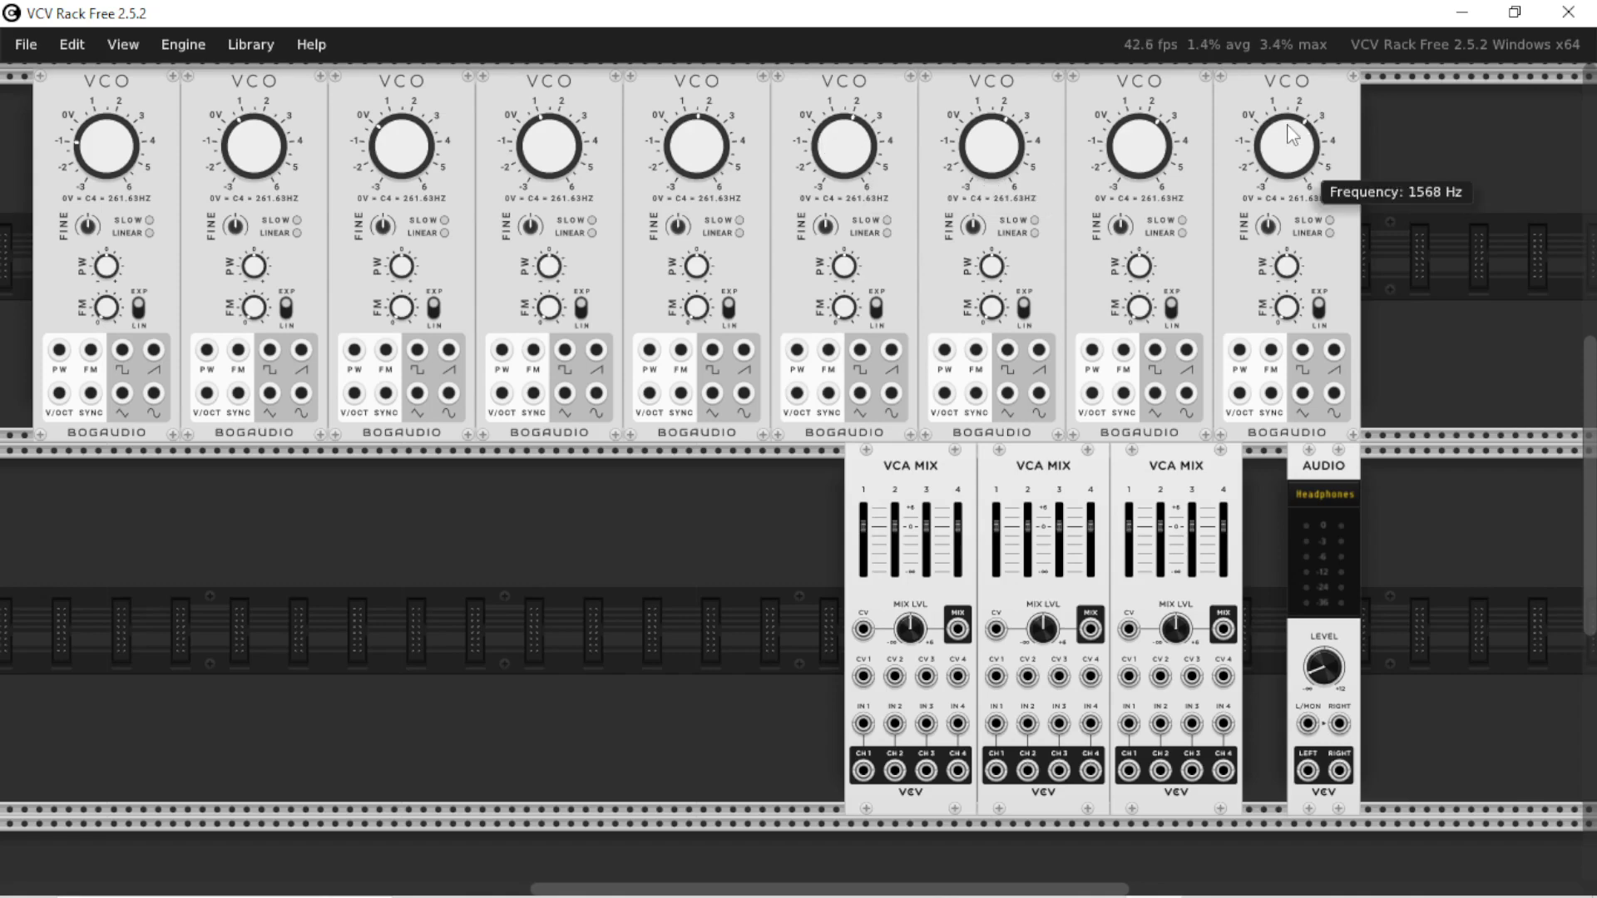
right_click(1294, 170)
type("209")
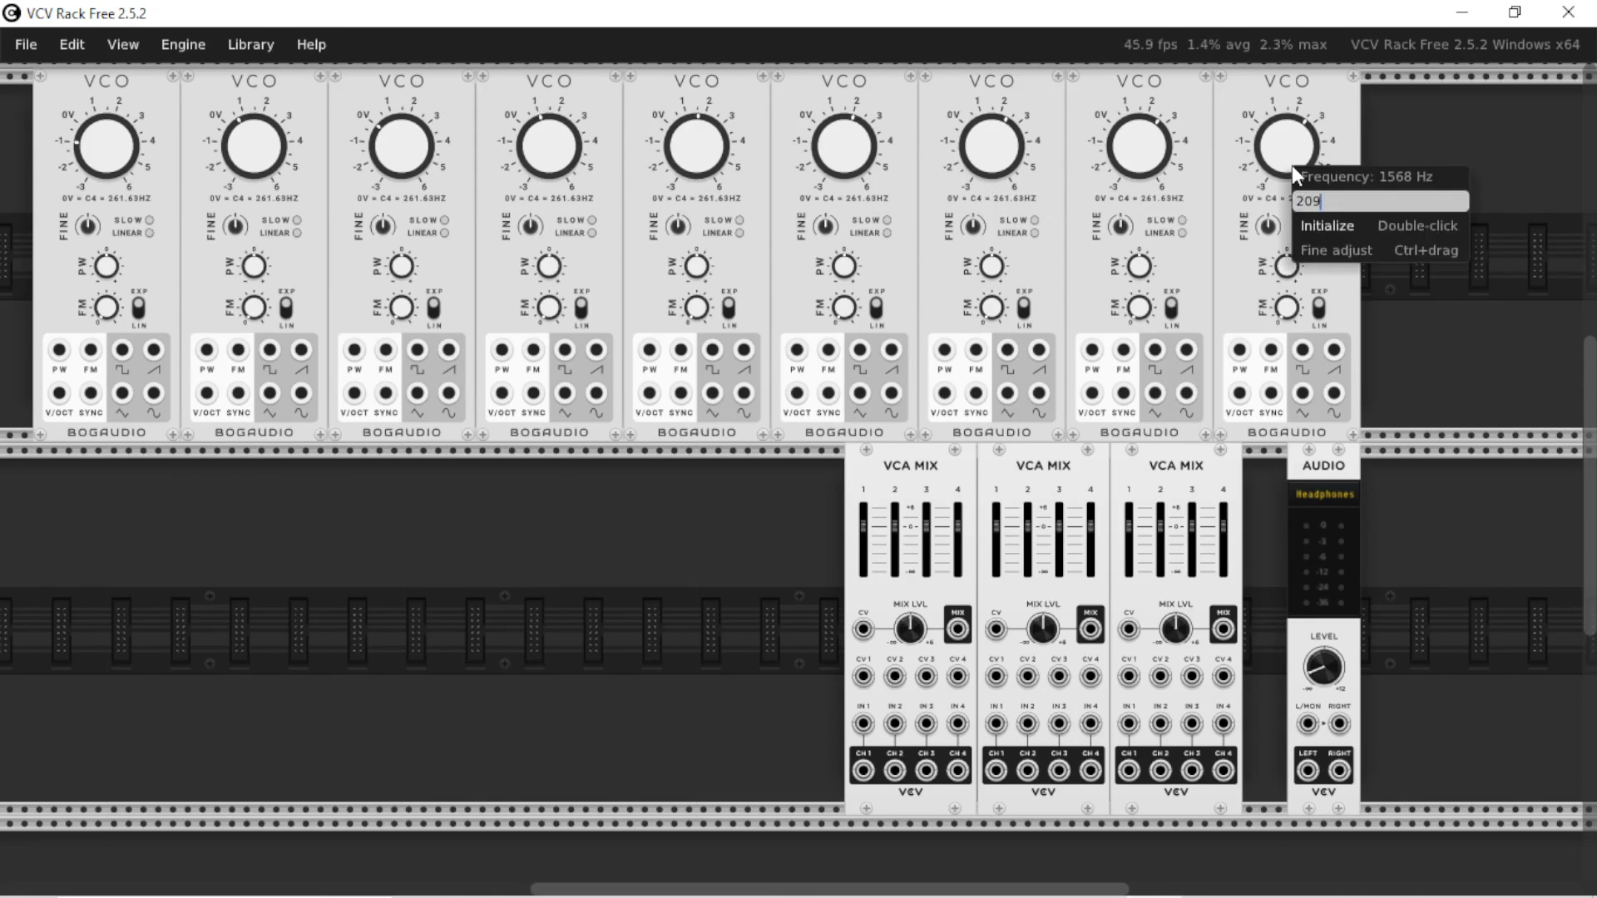
type("3")
key("Return")
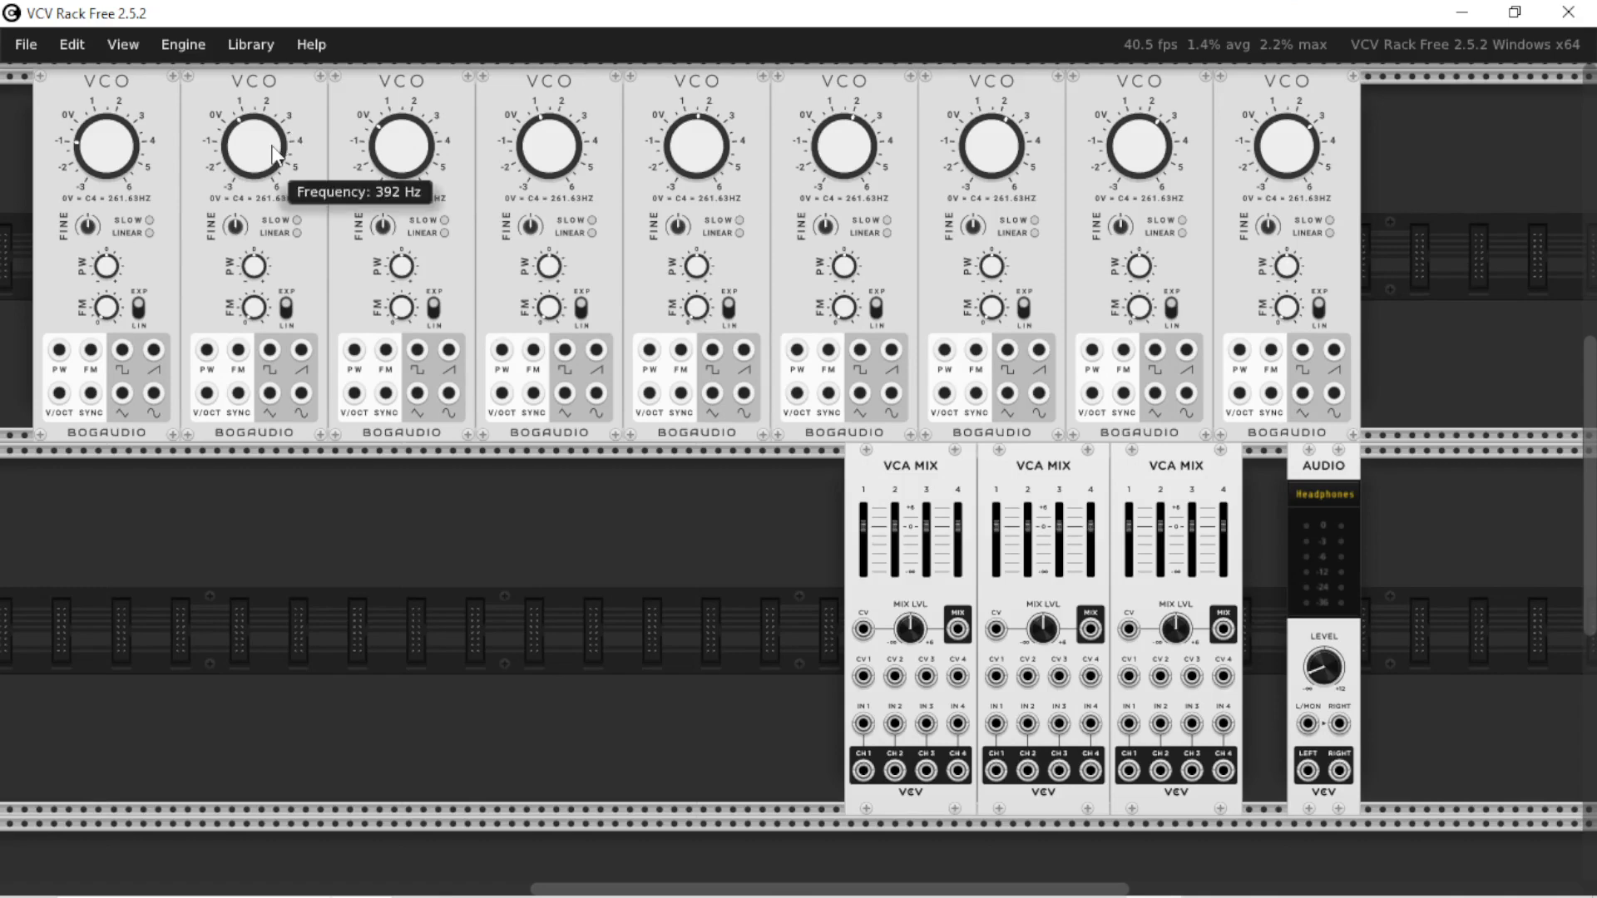
Check the frequencies of the remaining VCOs against the note-frequency chart in the browser
mouse_move(405, 147)
mouse_move(270, 158)
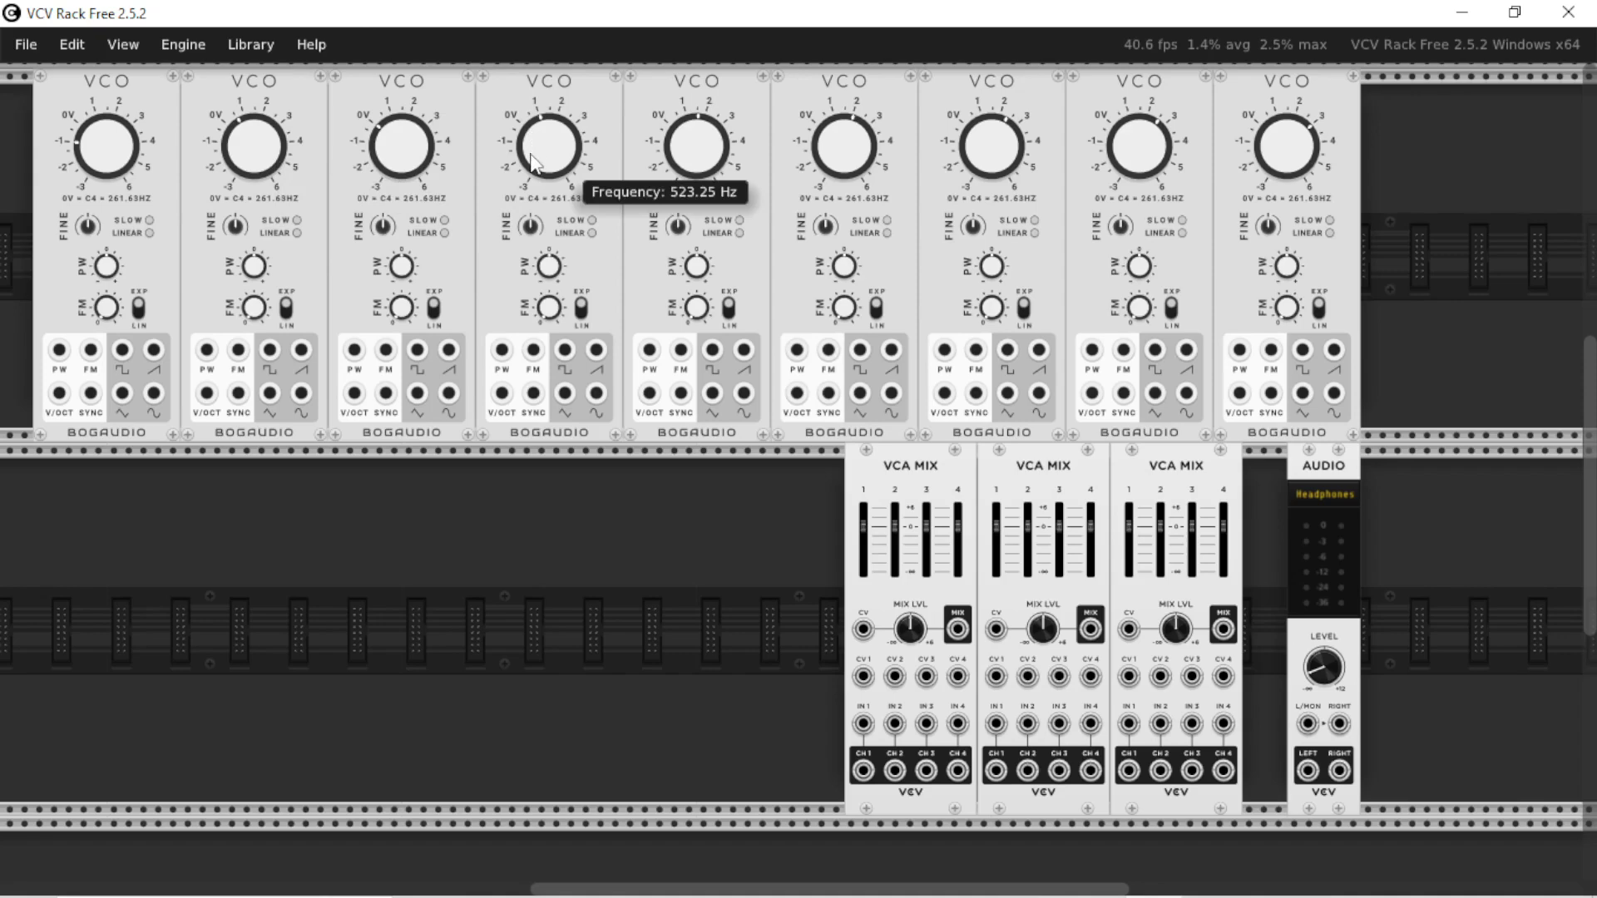
mouse_move(680, 143)
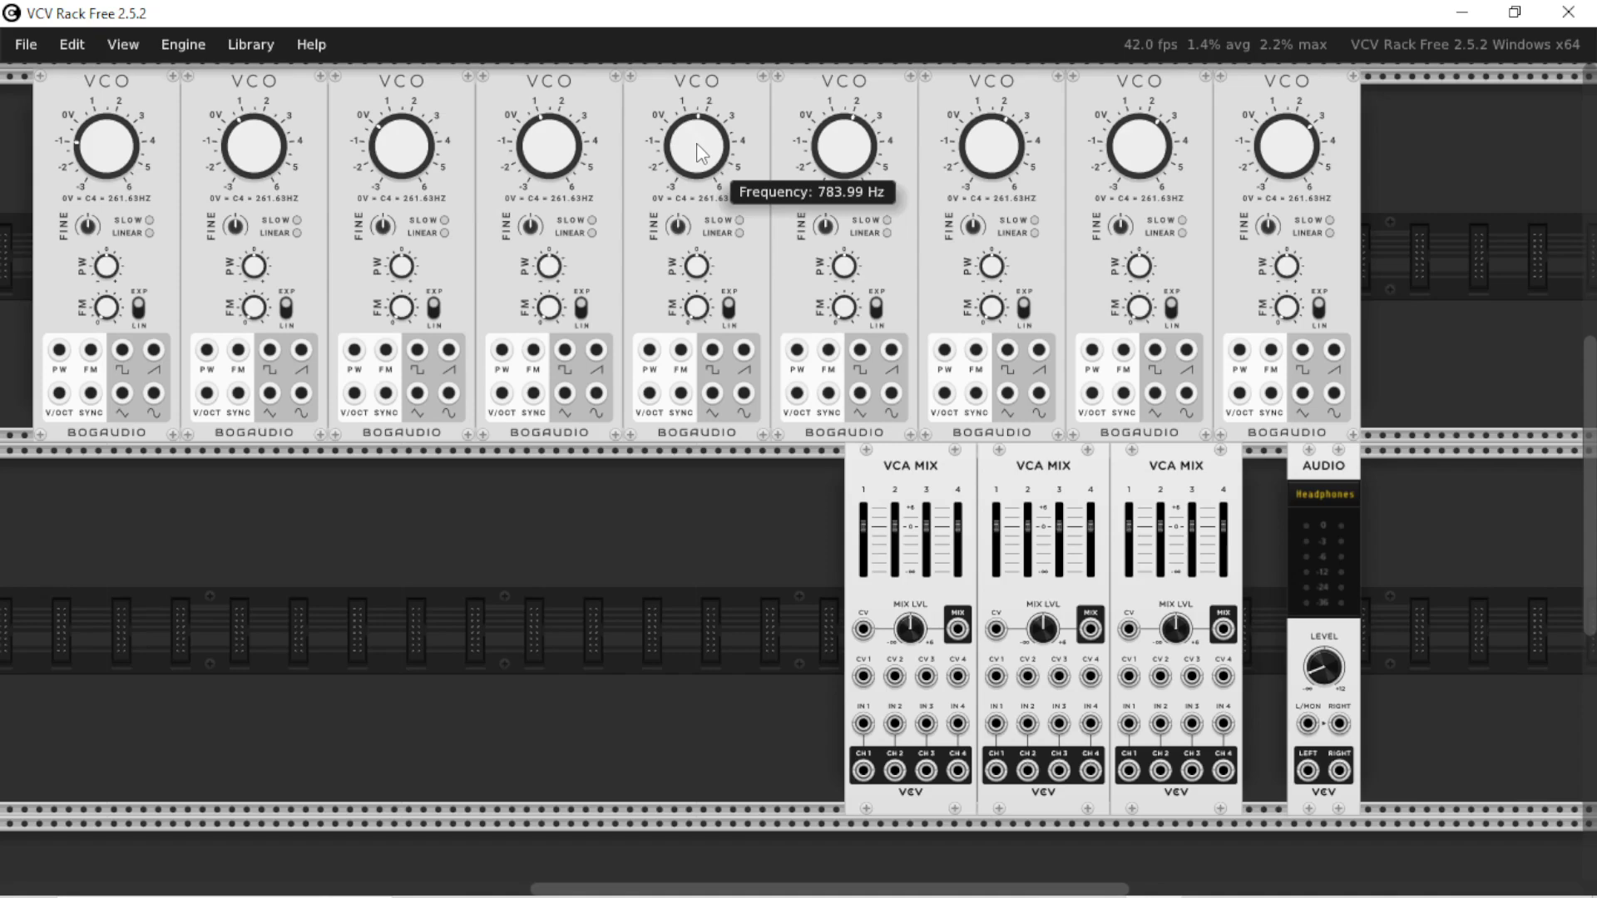
mouse_move(1011, 131)
mouse_move(1131, 148)
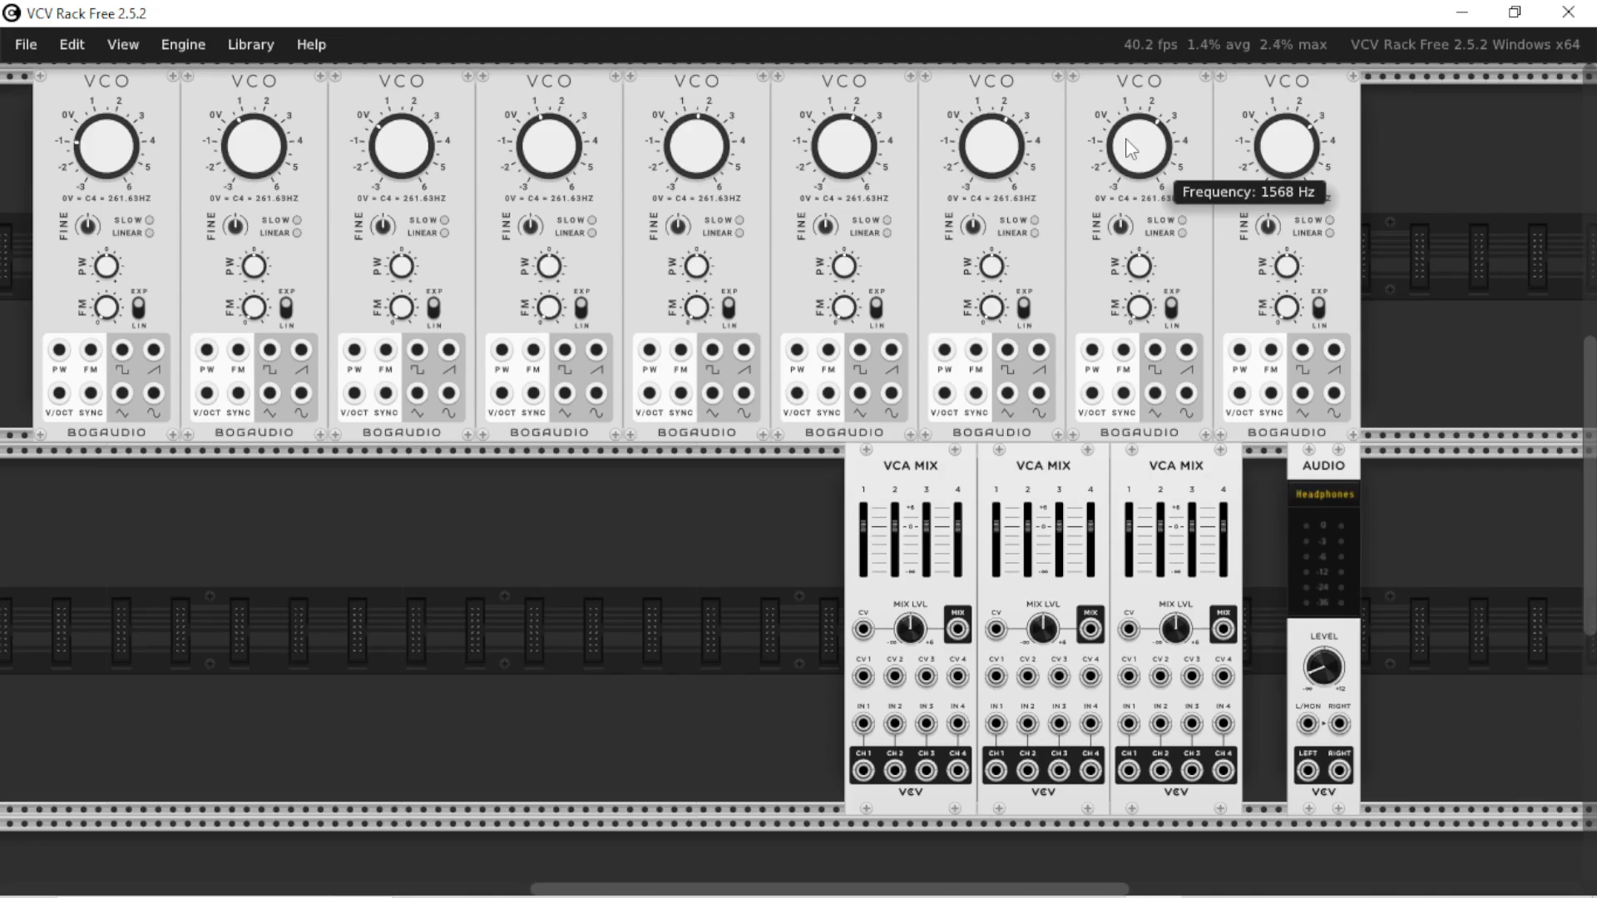
key("alt+Tab")
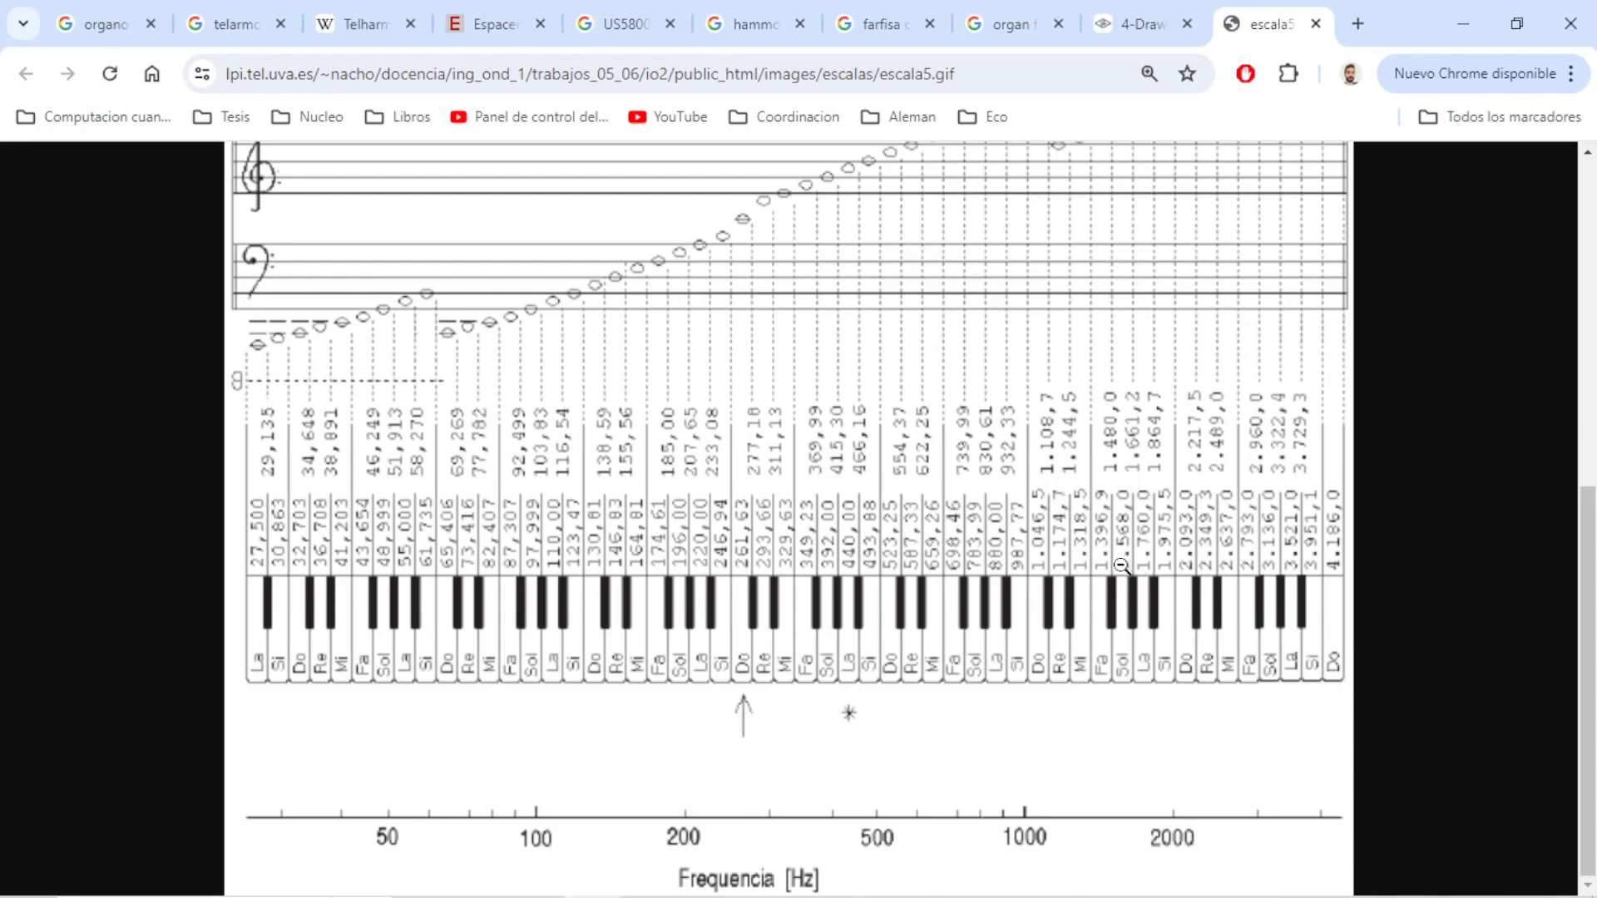
key("alt+Tab")
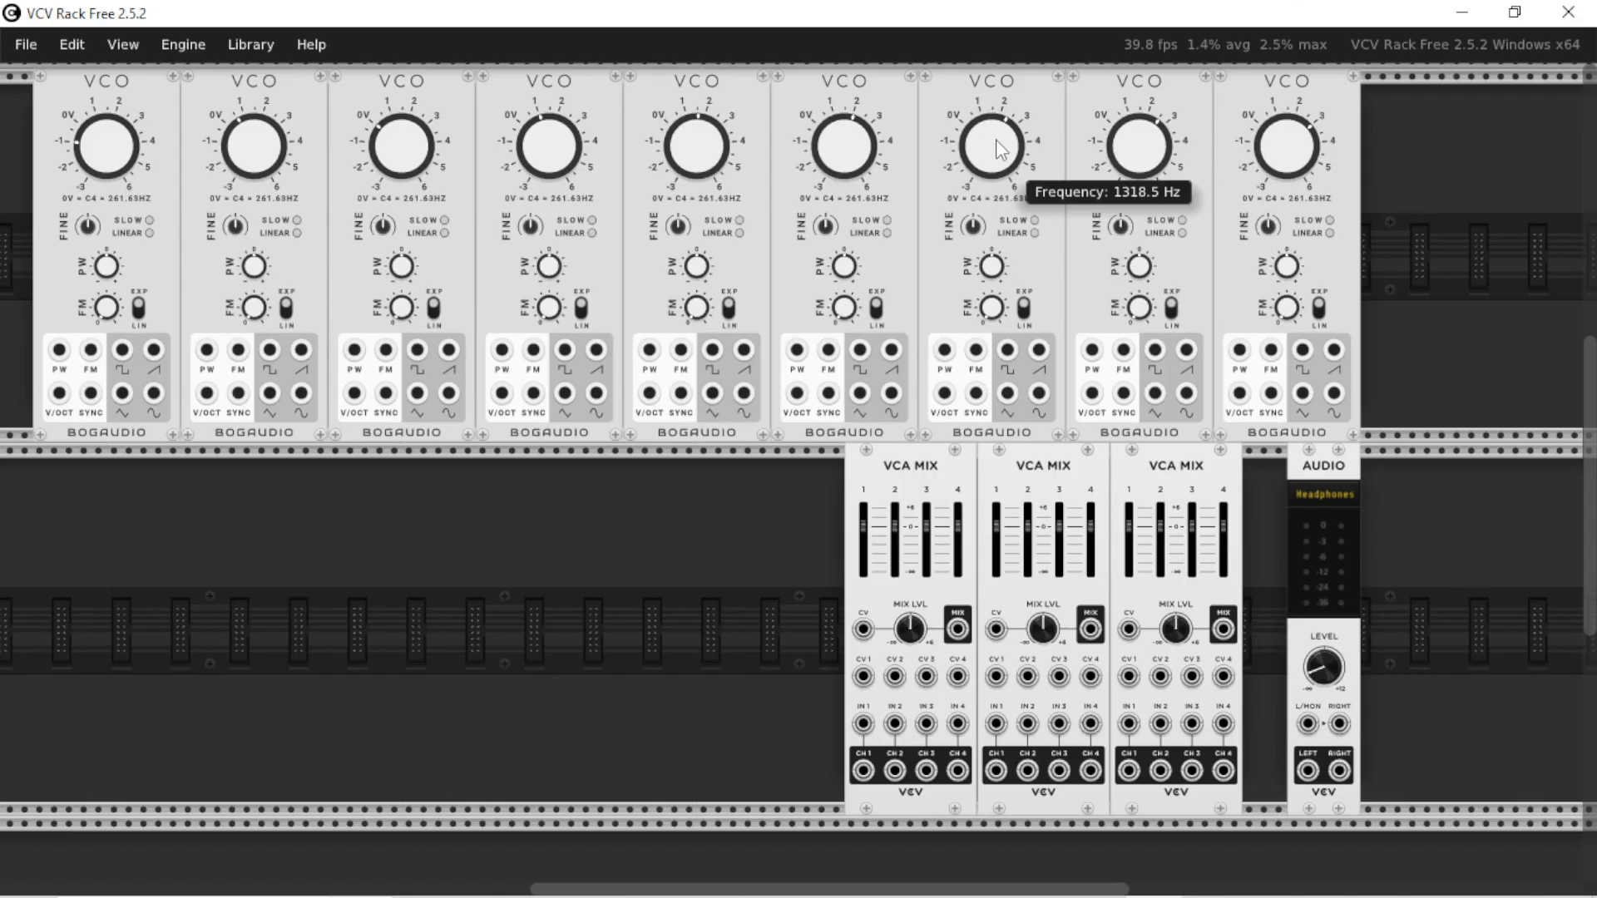
key("alt+Tab")
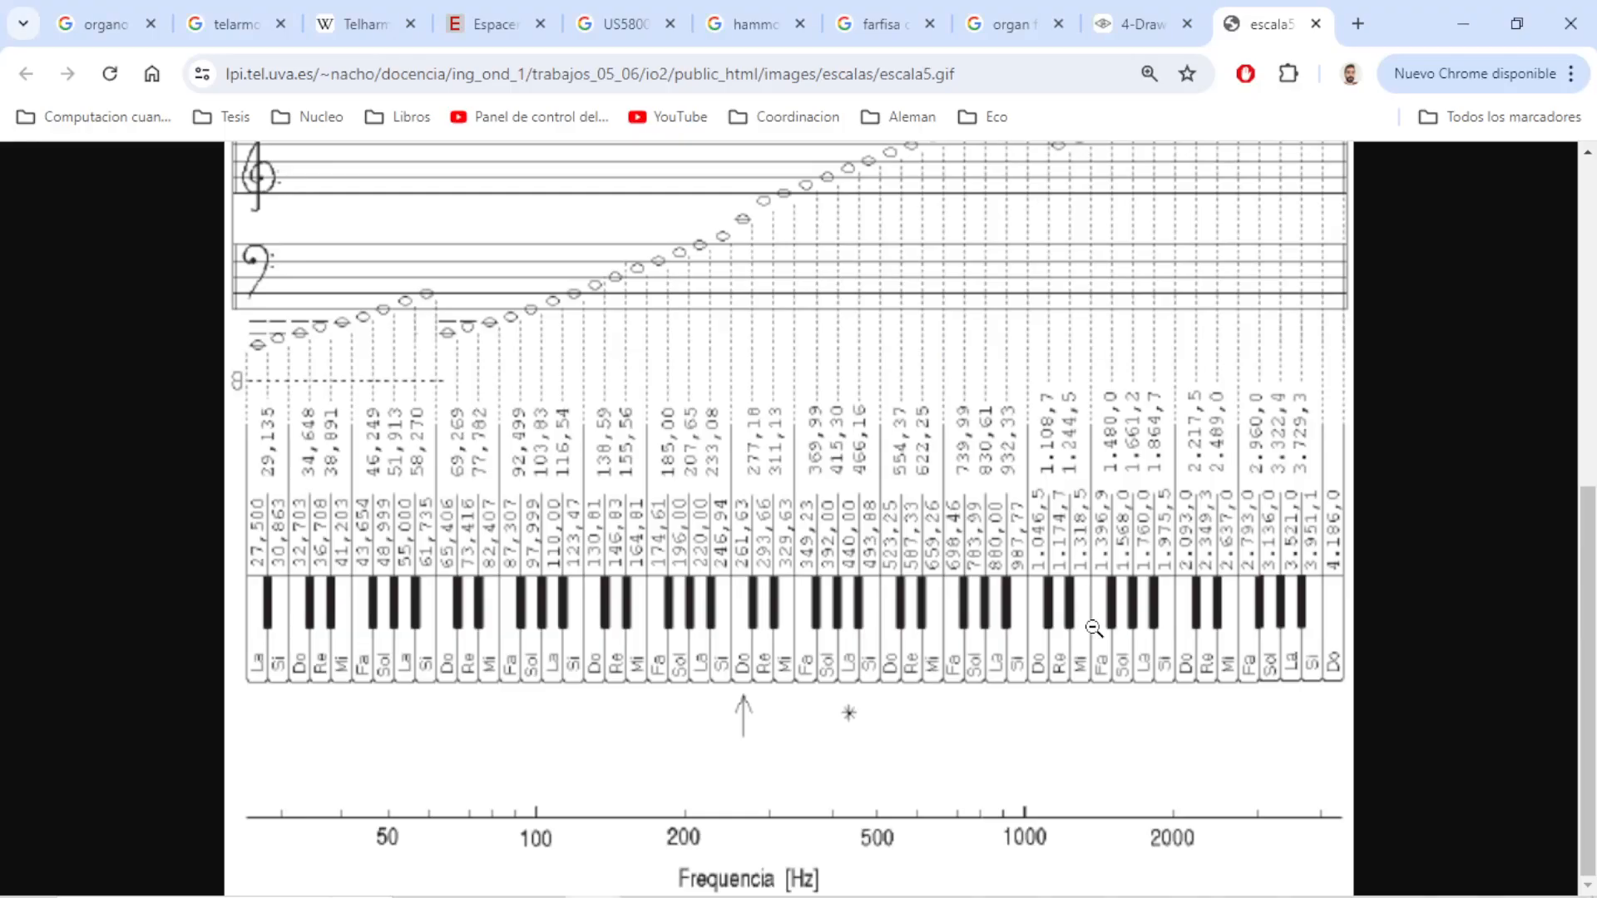
key("alt+Tab")
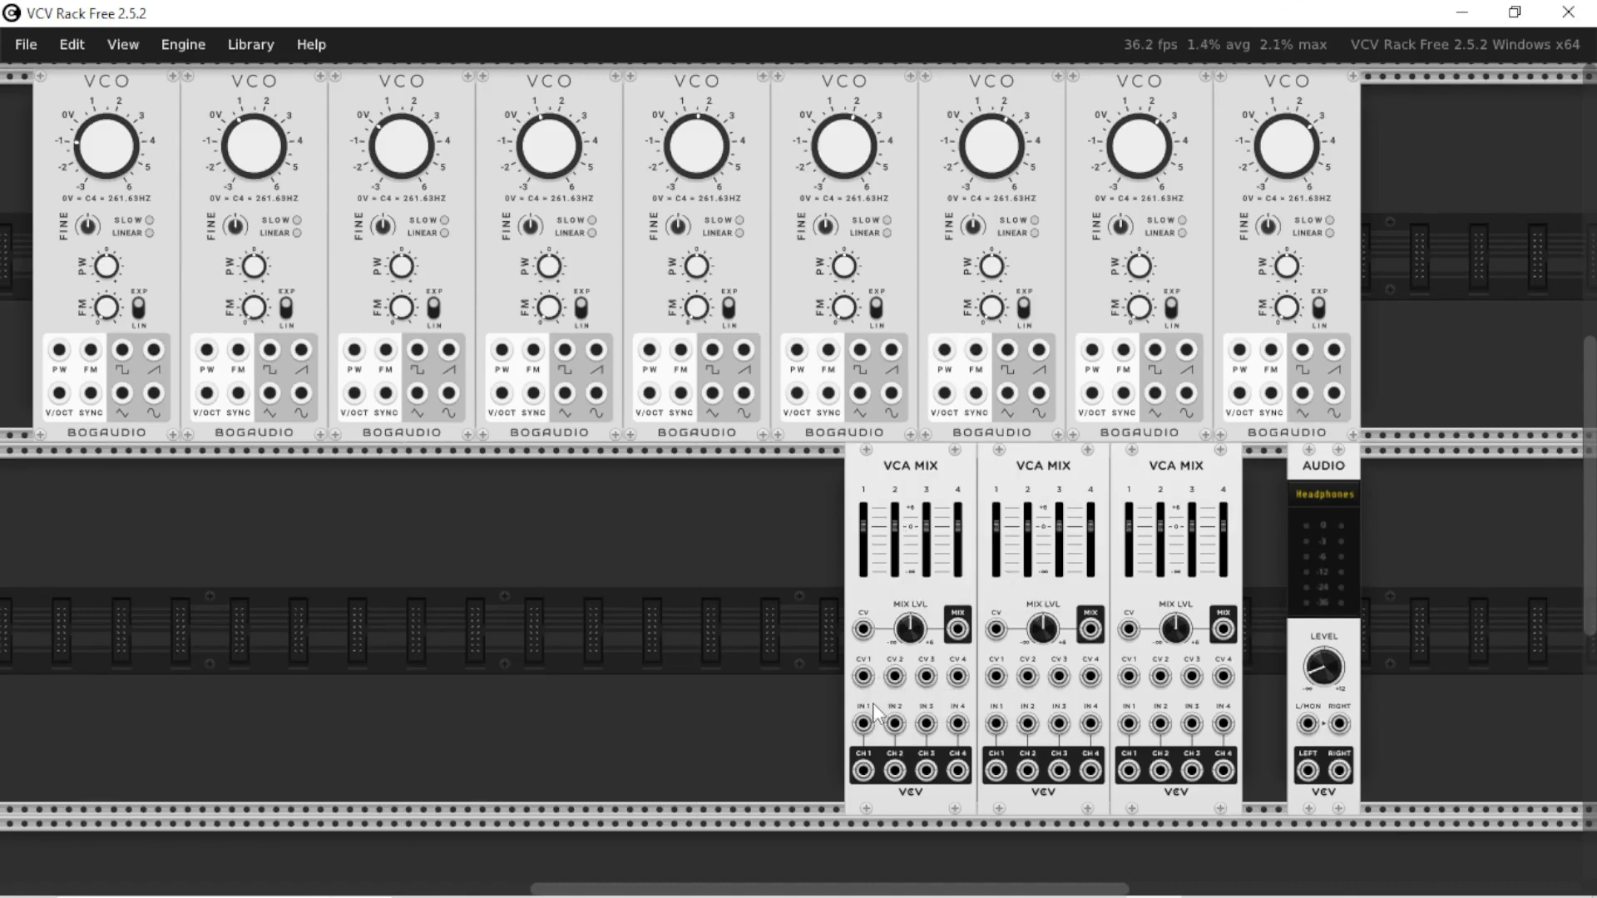
Add a VCA module from the module browser and place it beside the Audio module
key("Return")
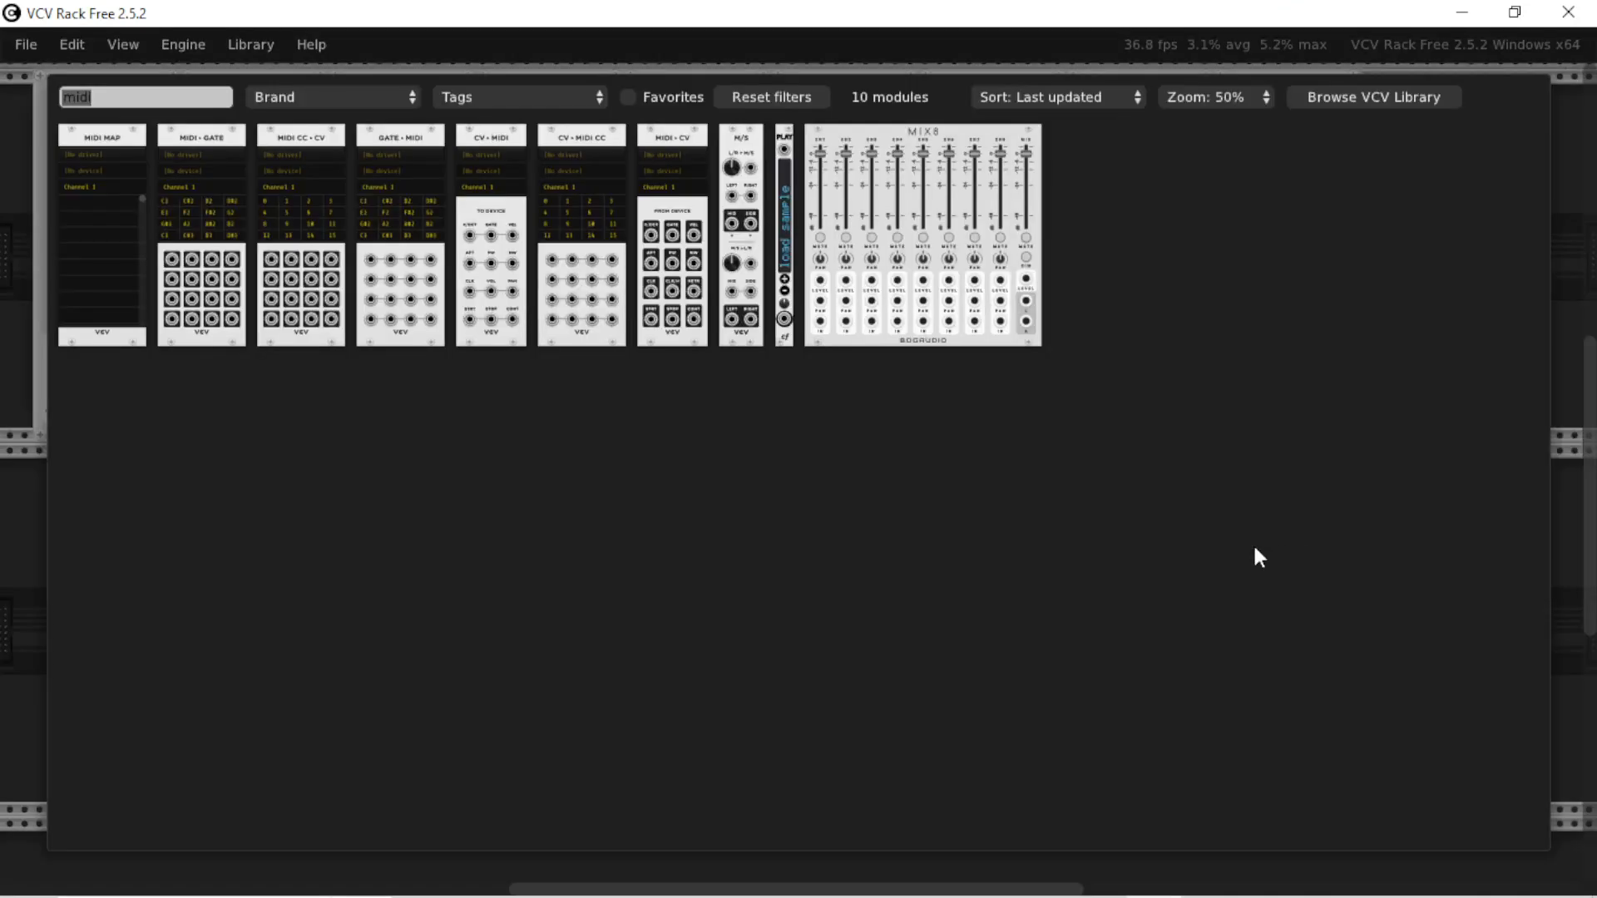
type("vca")
left_click(135, 171)
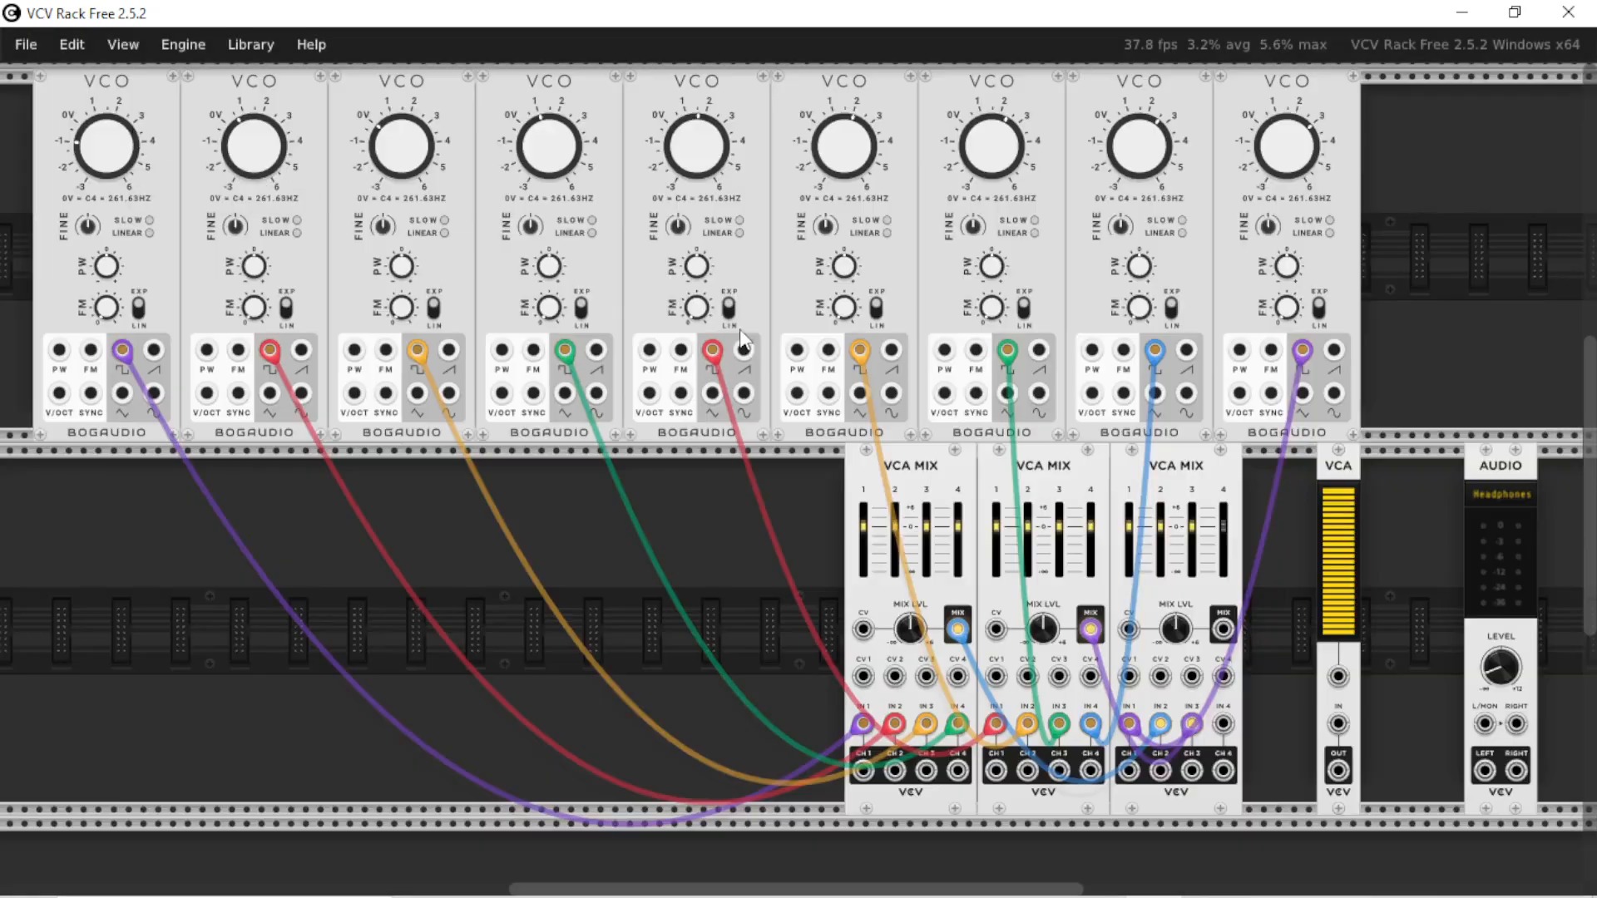
left_click_drag(1347, 465, 1434, 468)
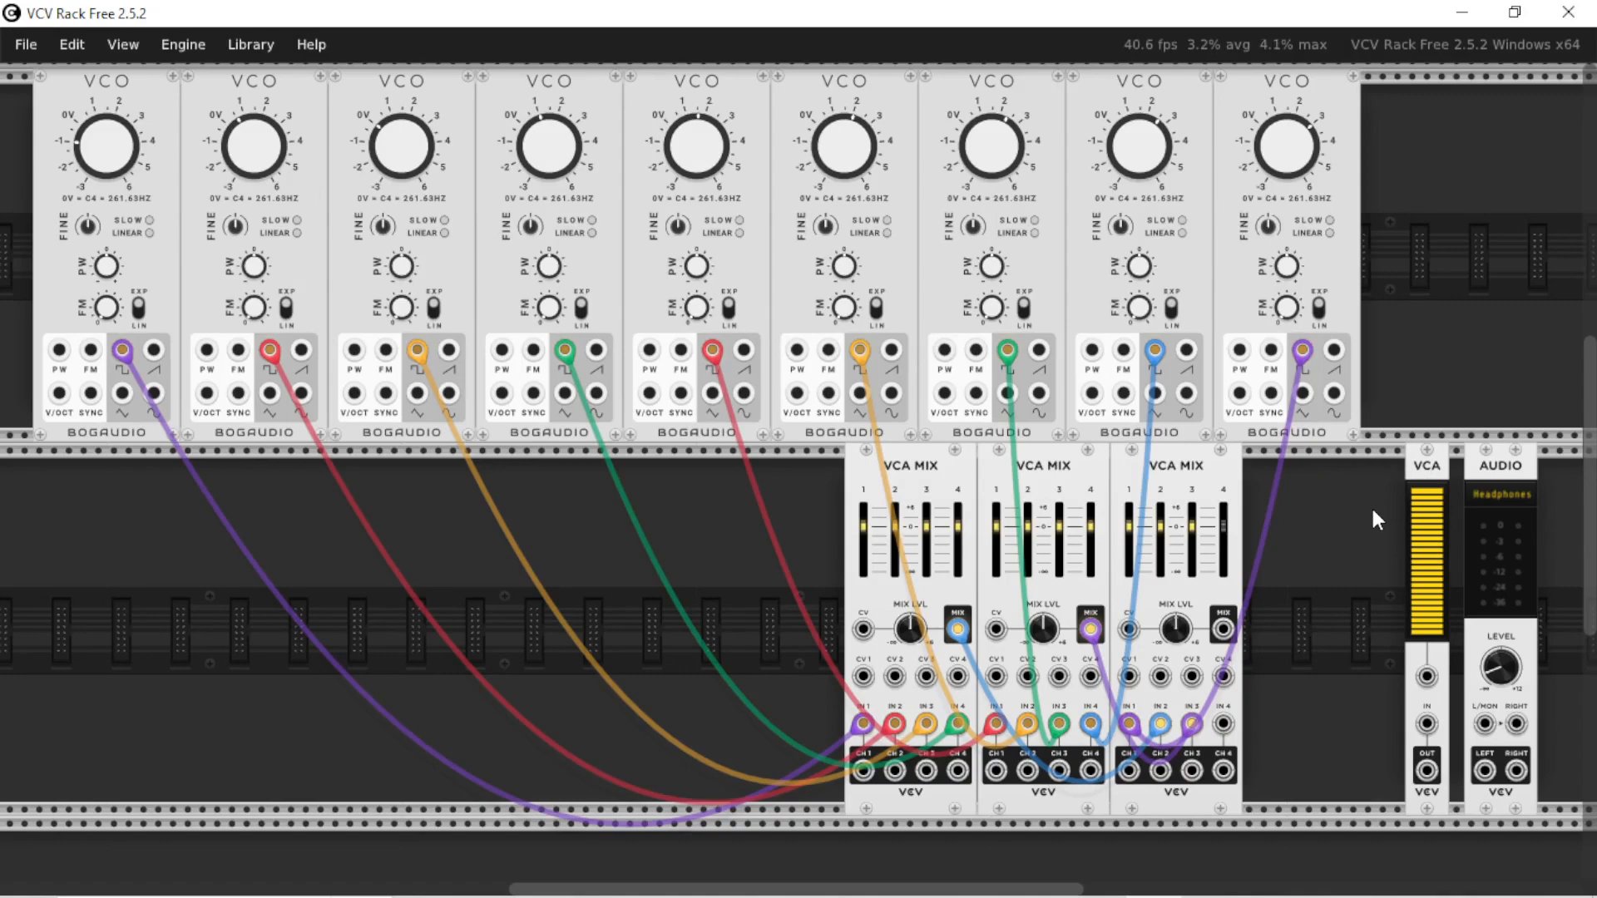
Add an ADSR EG module from the module browser and place it at the end of the VCO row
right_click(1370, 505)
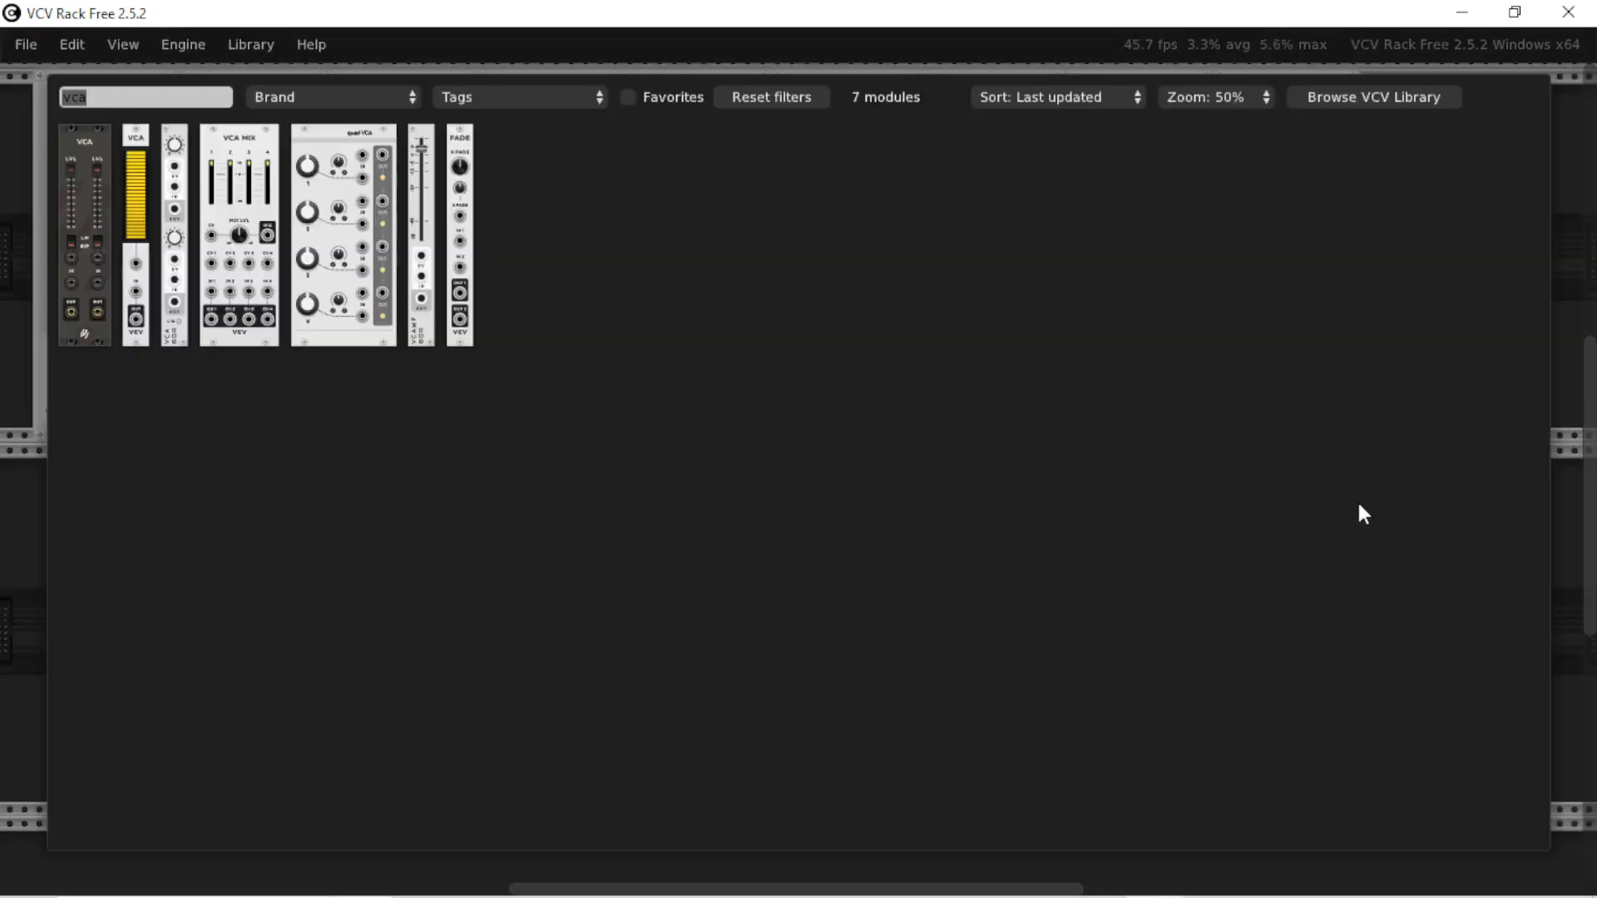
type("adsr")
left_click(93, 139)
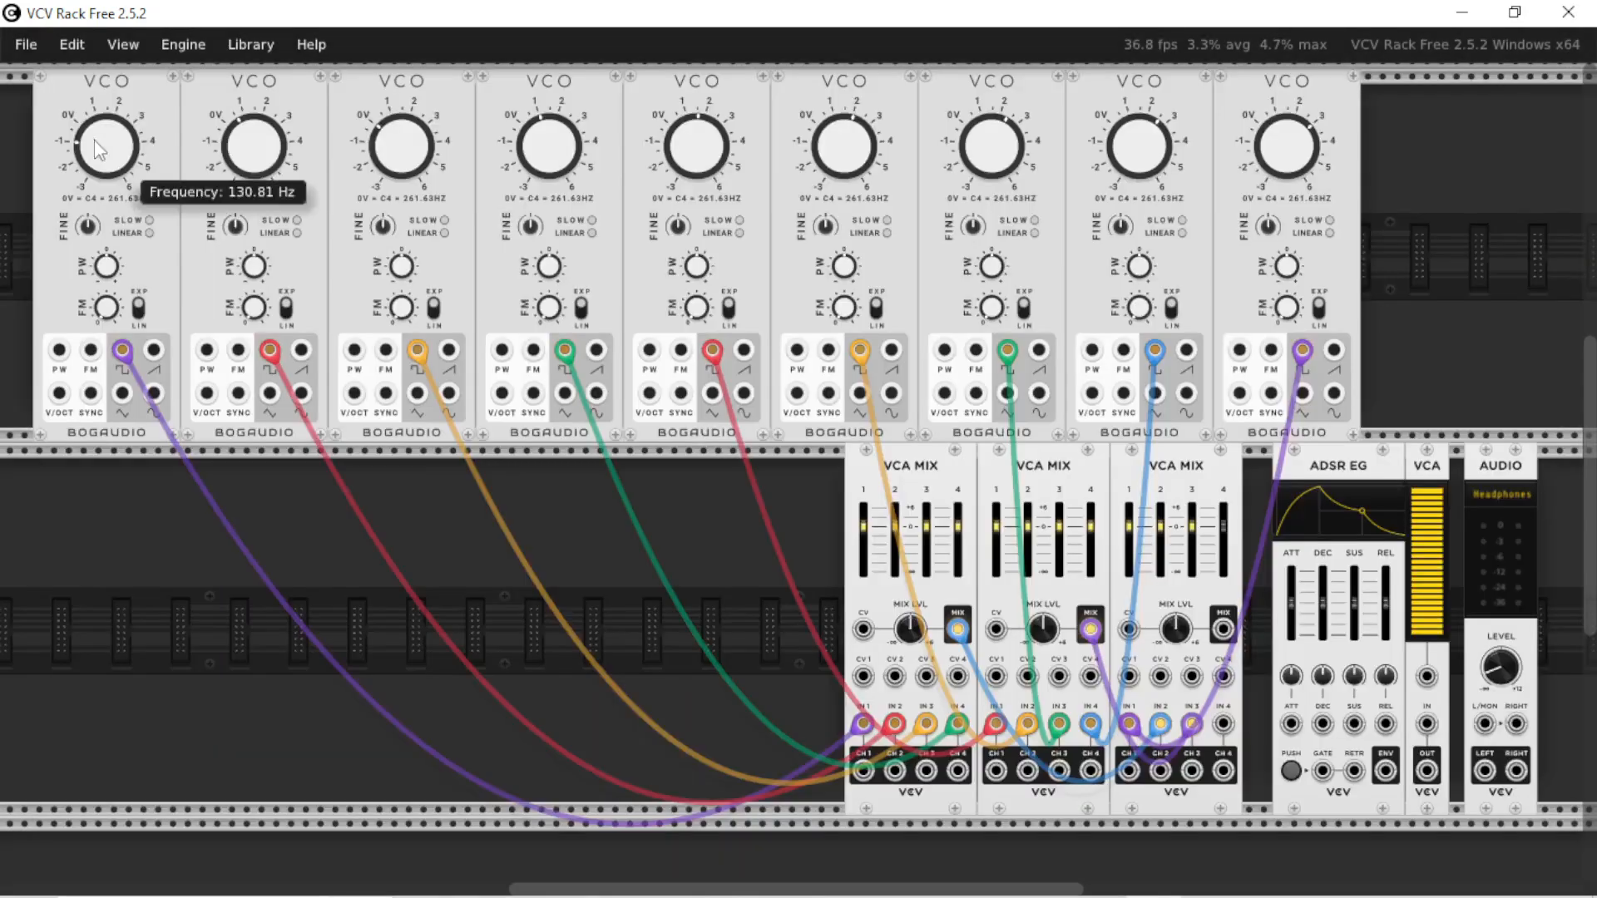
left_click_drag(1314, 782, 1476, 406)
Patch the third mixer's mix output through the VCA to the Audio module's L/MON input, with the ADSR envelope output controlling the VCA's CV
left_click_drag(1426, 723, 1224, 630)
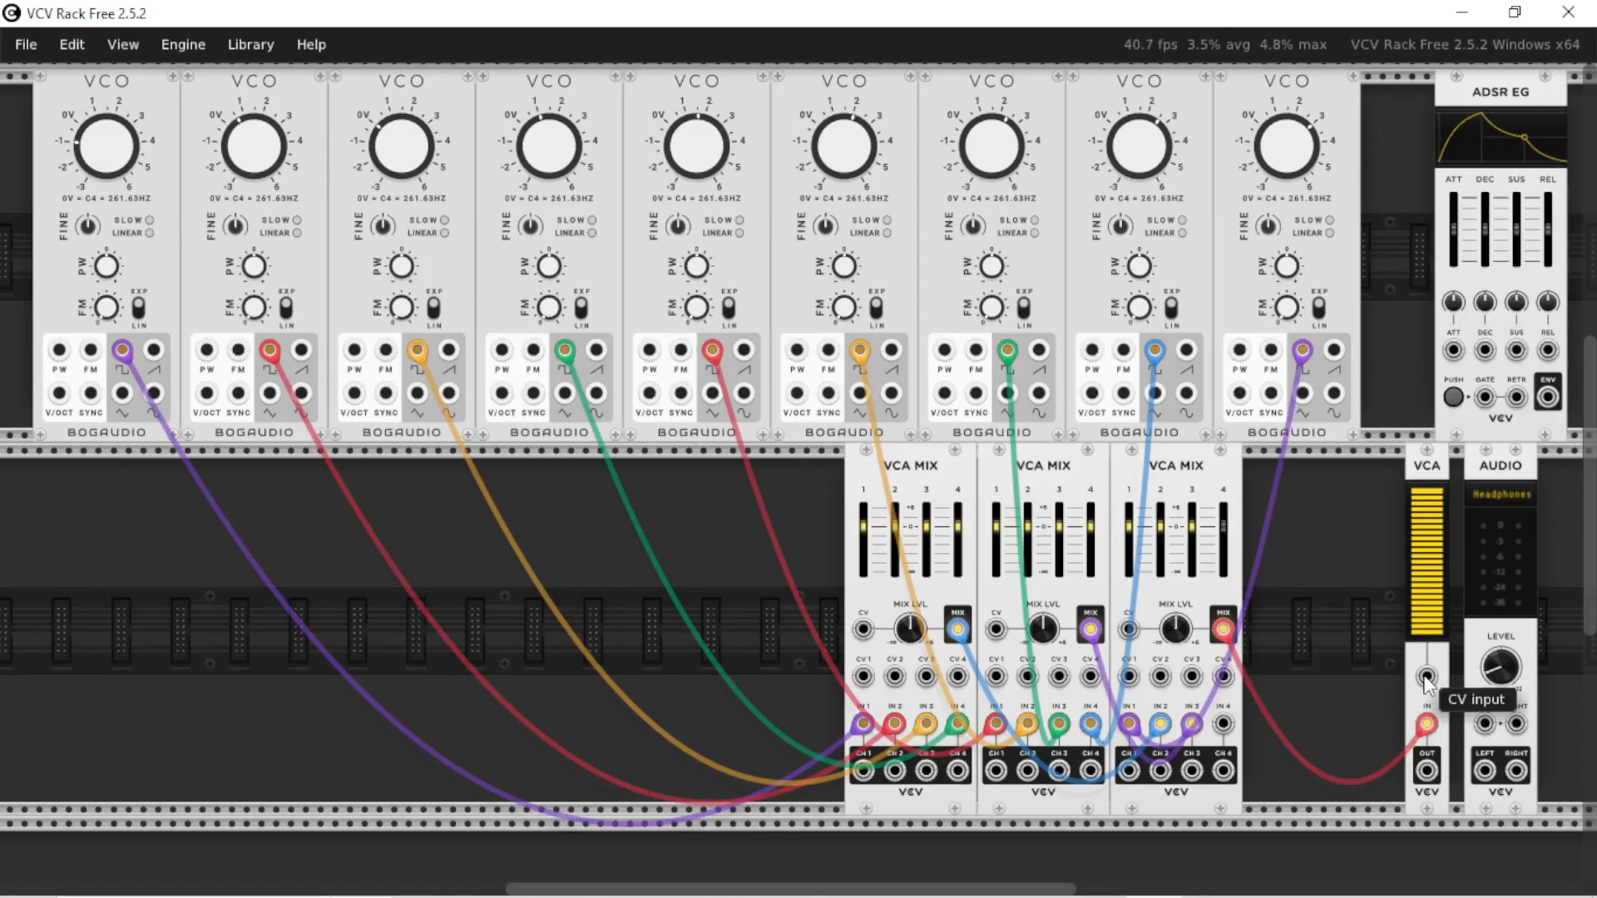
left_click_drag(1426, 677, 1548, 398)
left_click_drag(1473, 721, 1427, 771)
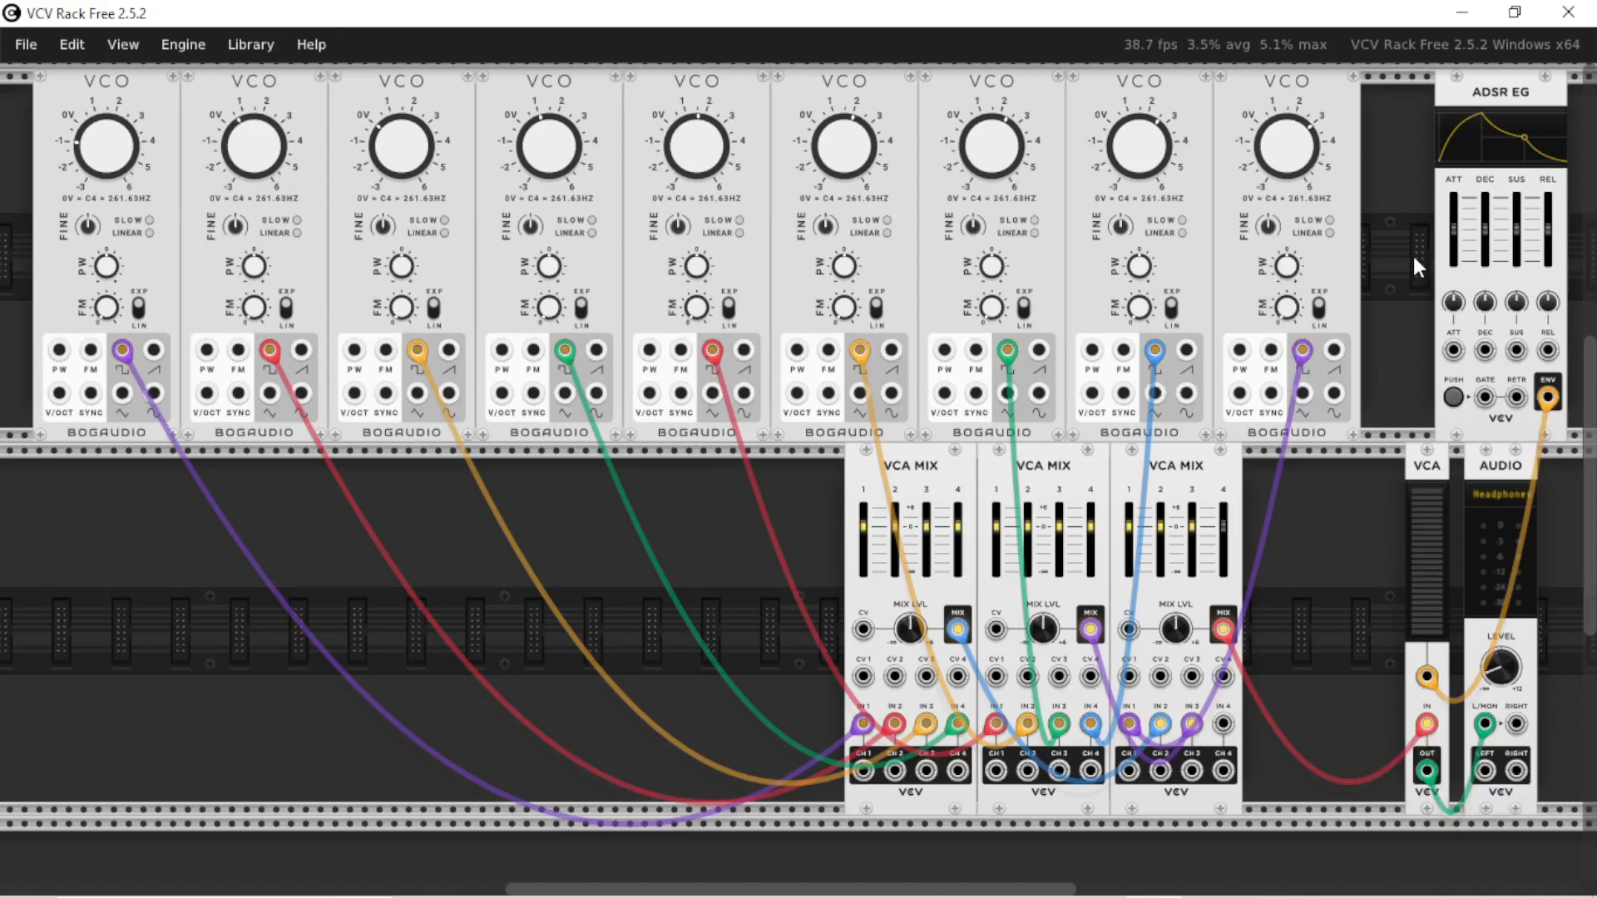
Add a MIDI-CV module beside the ADSR EG and connect its gate output to the envelope's gate input
left_click_drag(1510, 100, 1539, 100)
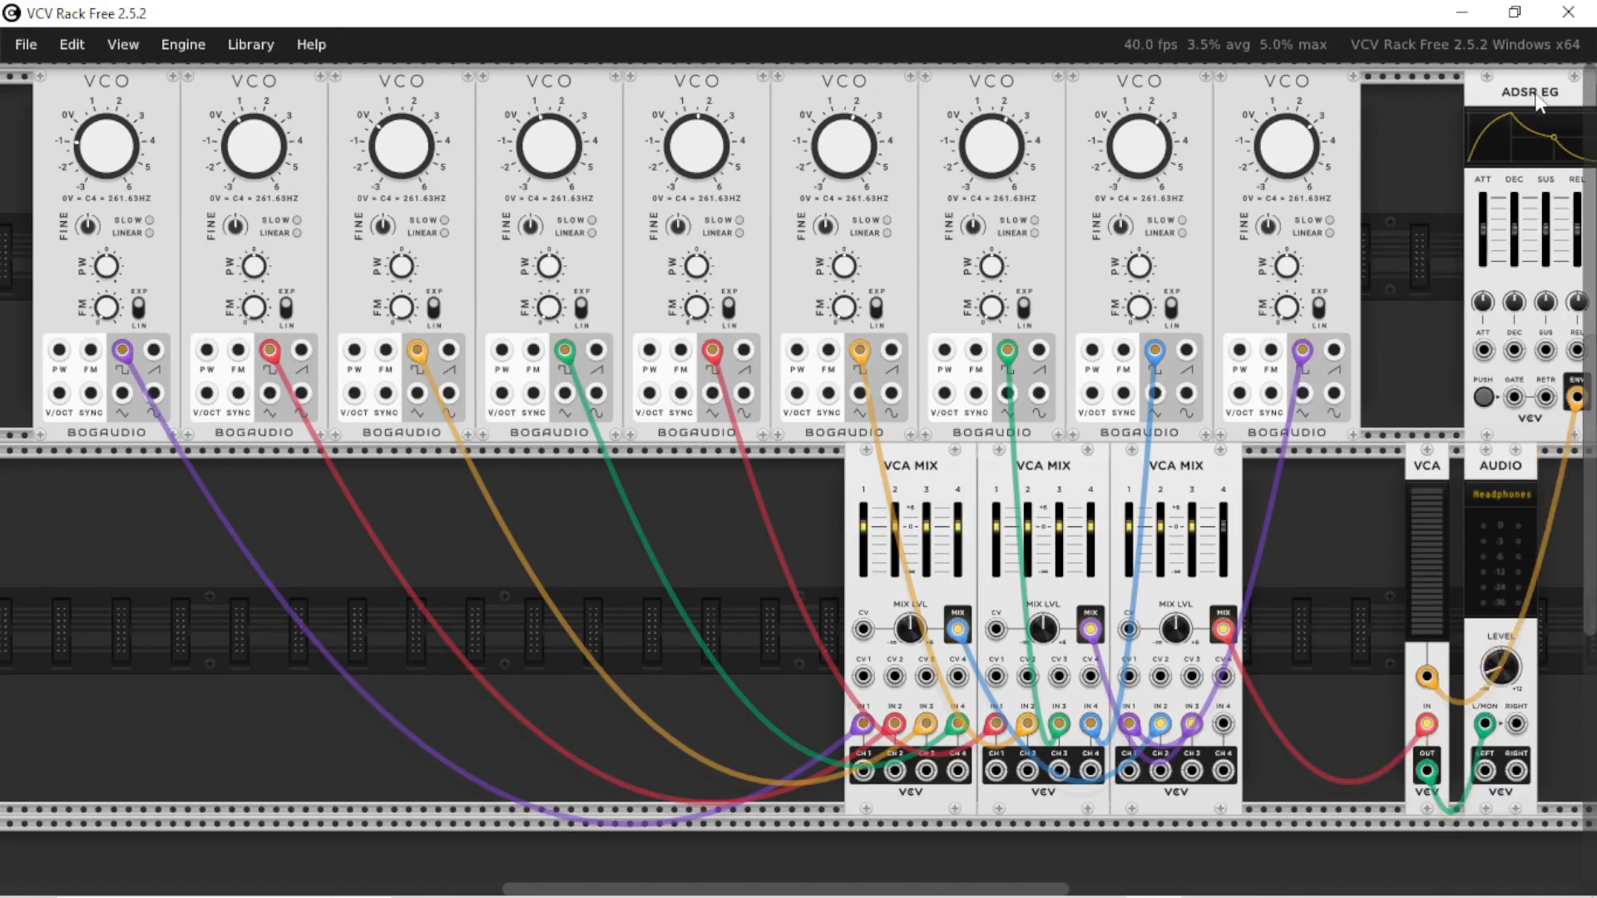
right_click(1396, 146)
type("mid")
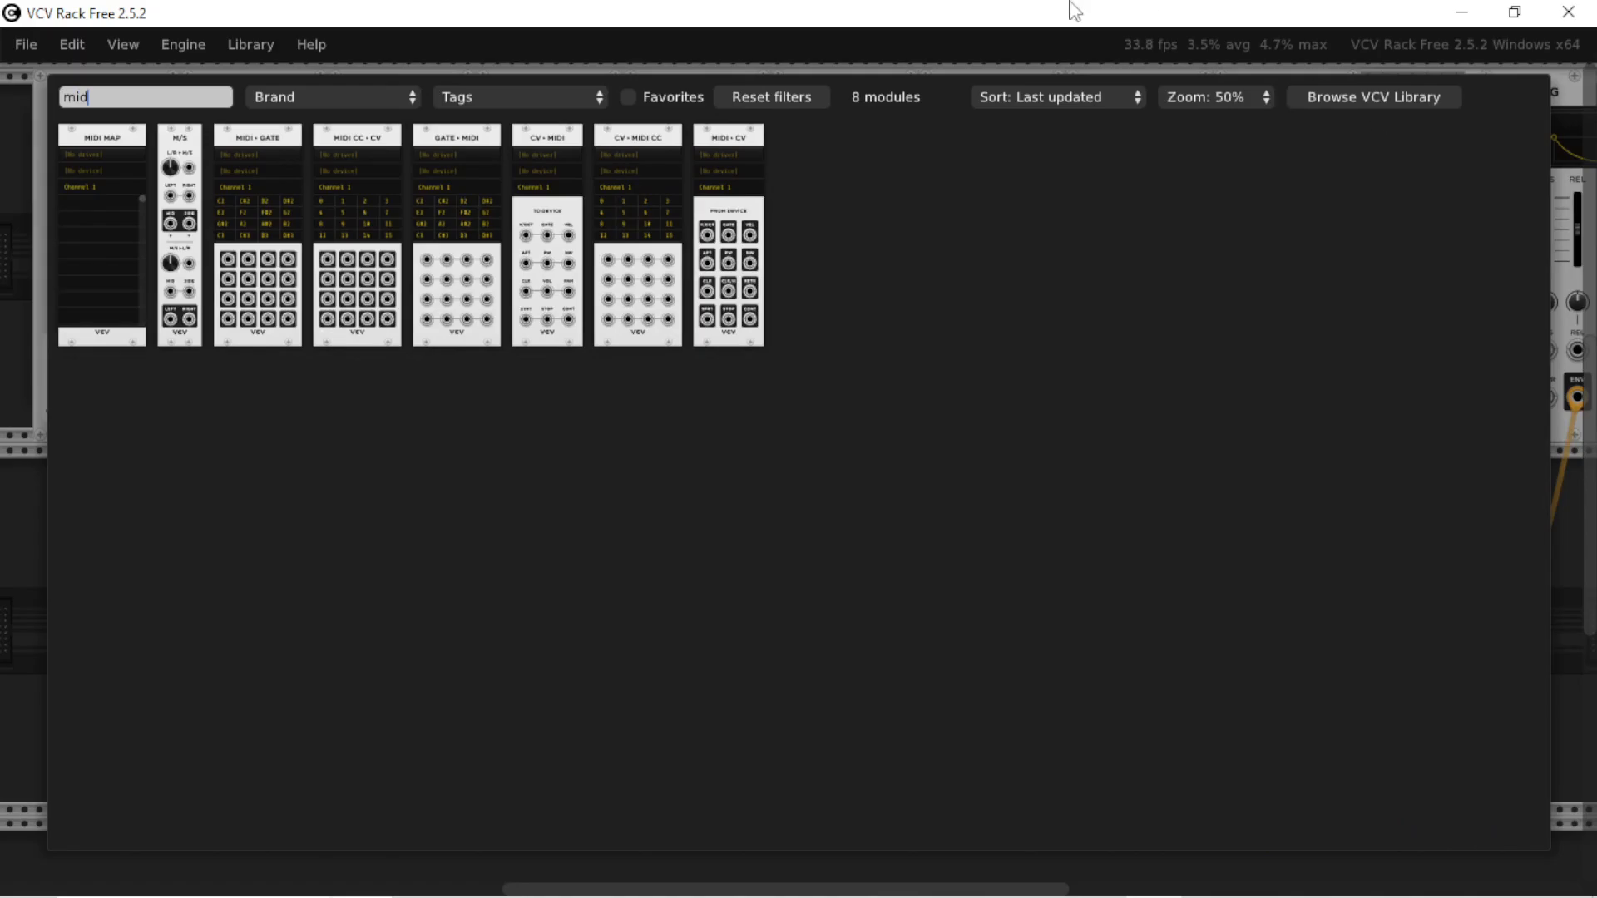
left_click(728, 225)
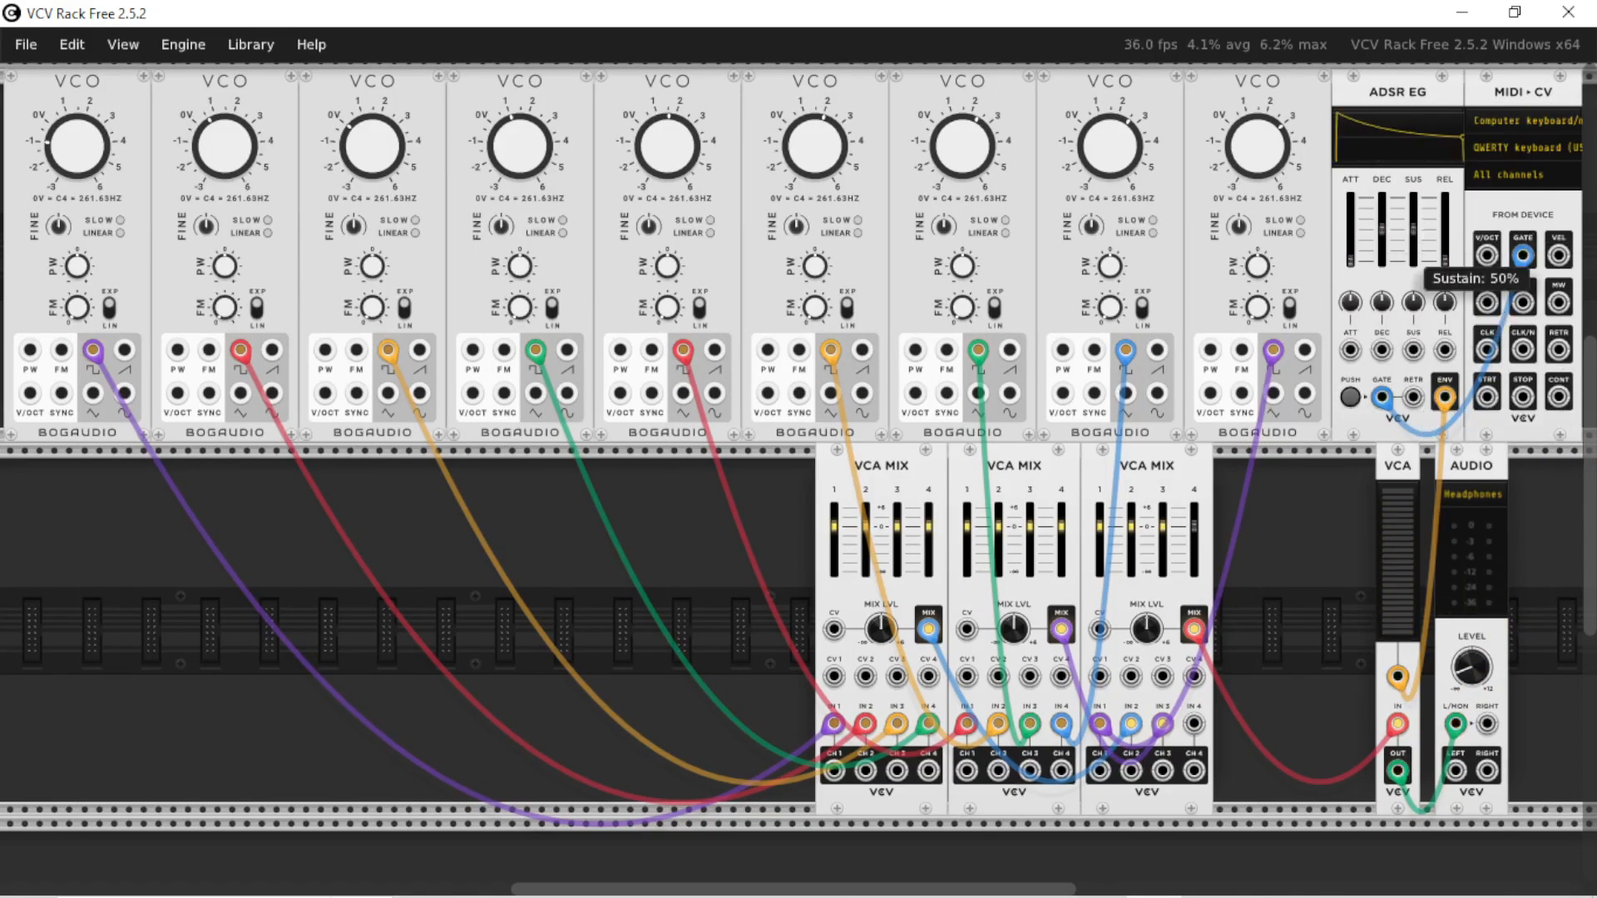
Raise the ADSR EG's sustain close to maximum and play test notes
left_click_drag(1413, 221, 1413, 193)
key("z")
key("z")
key("z")
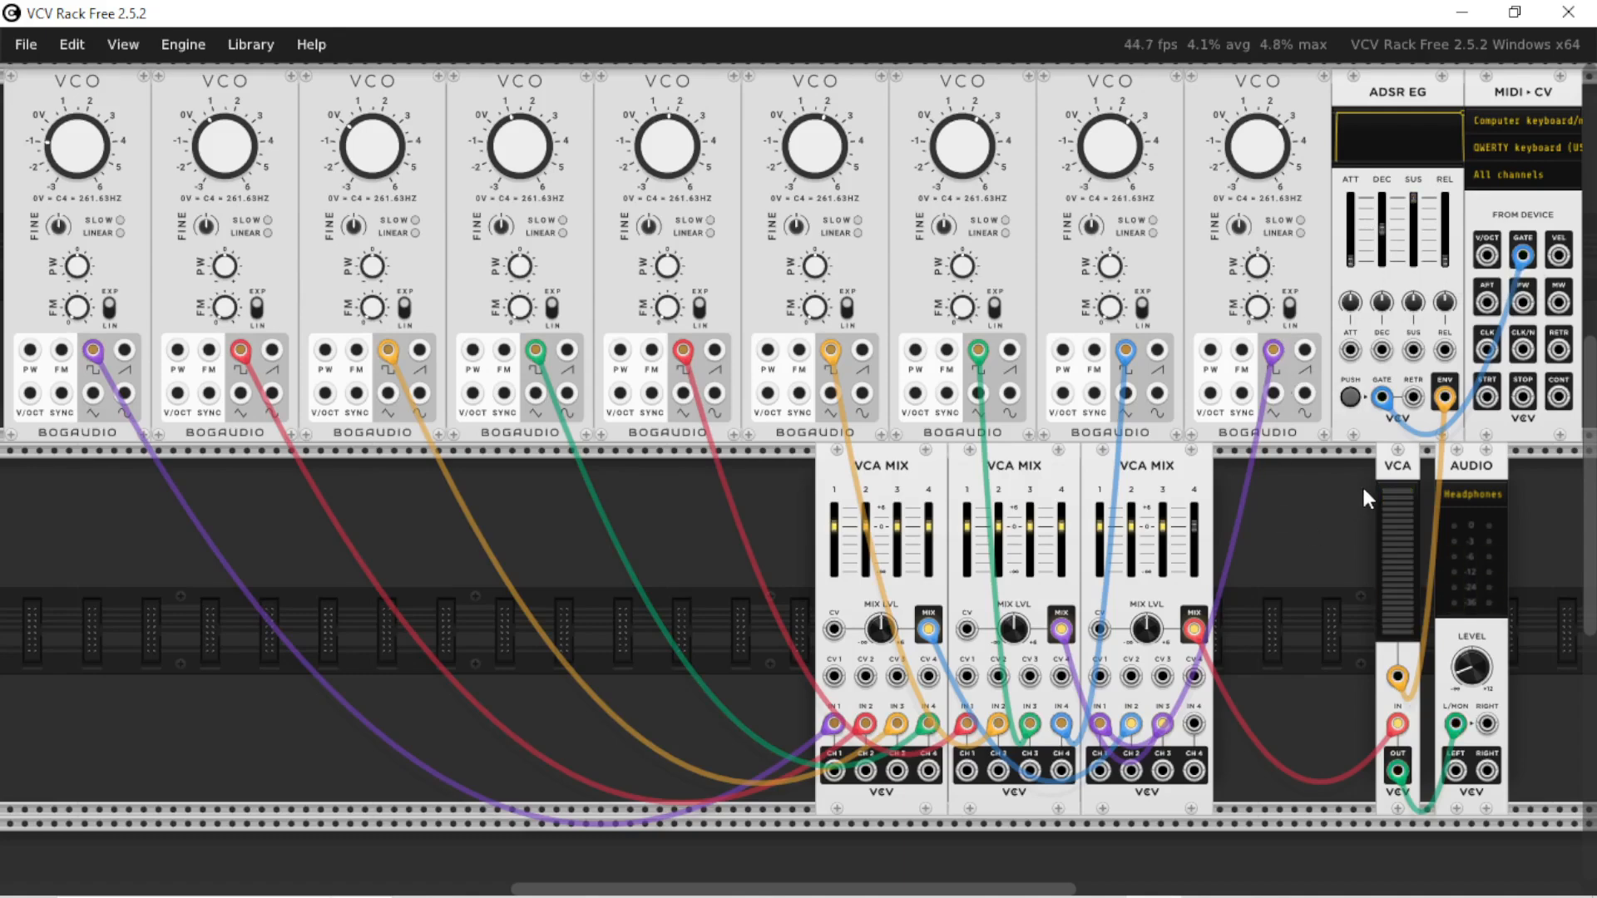
key("z")
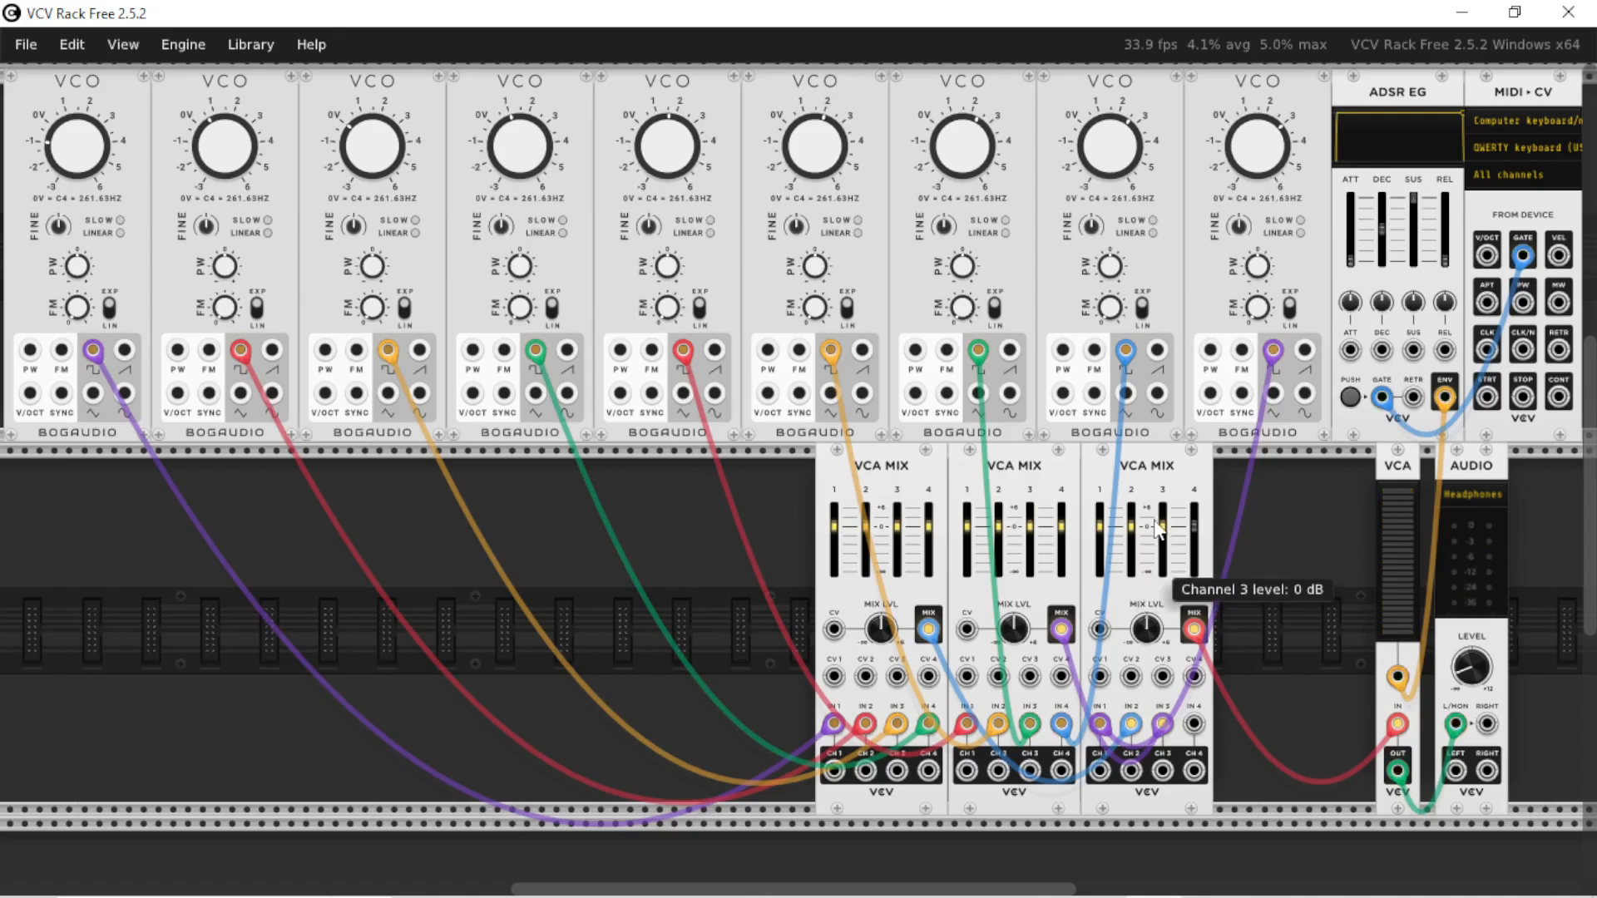
Partially lower several drawbar channel levels across the three VCA mixers while playing a note
left_click_drag(1156, 528, 1156, 532)
key("z")
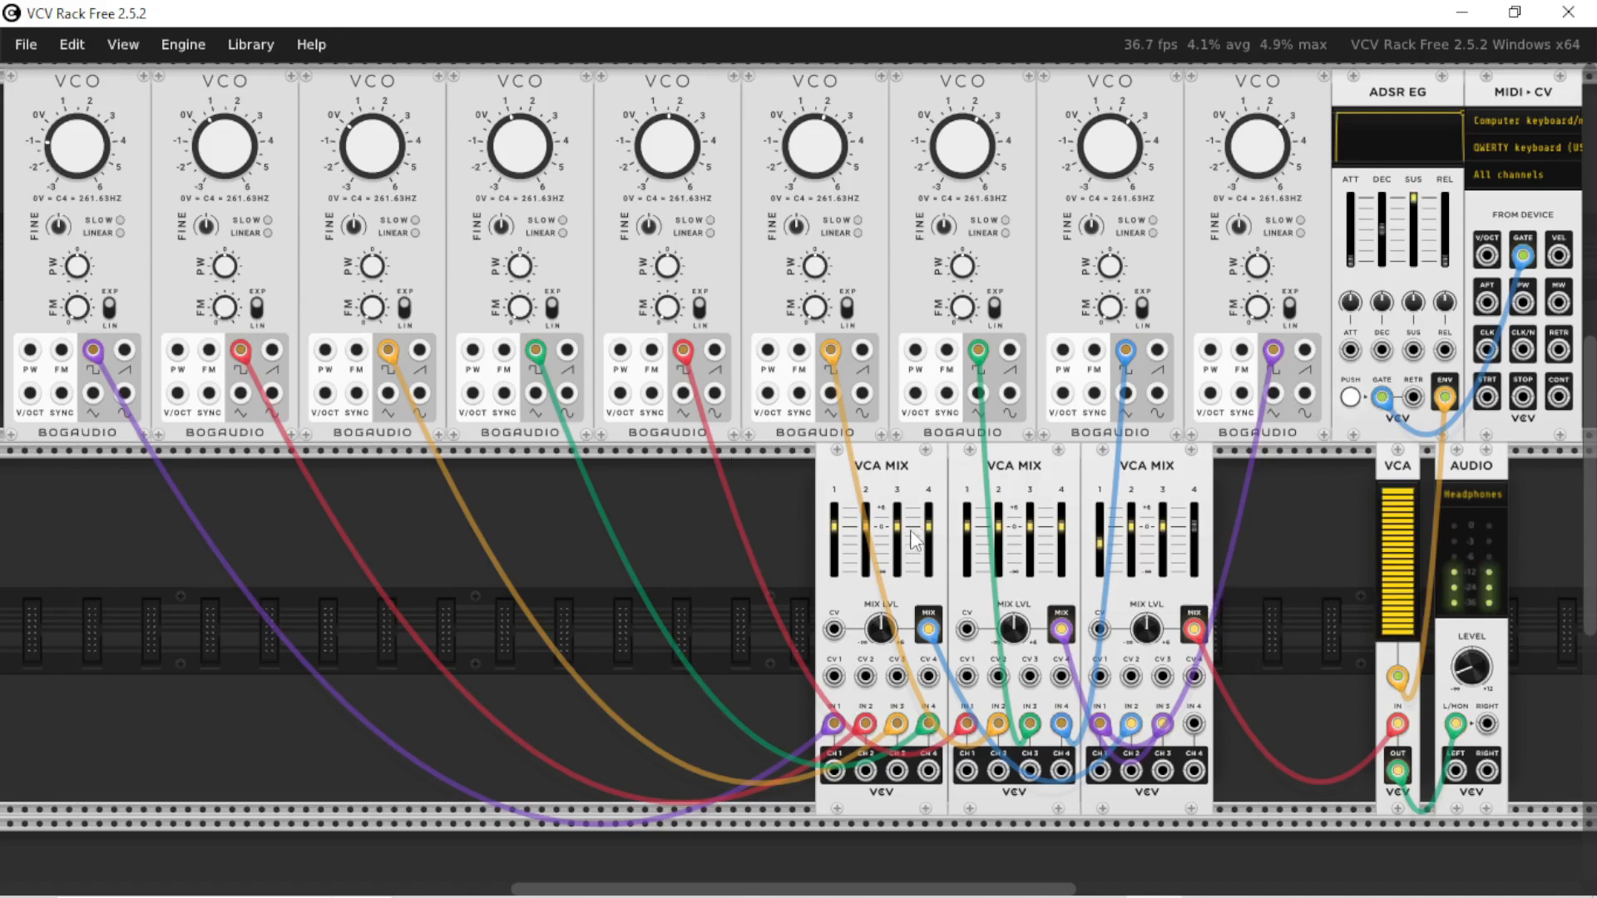
left_click_drag(967, 526, 1030, 544)
left_click_drag(896, 525, 834, 551)
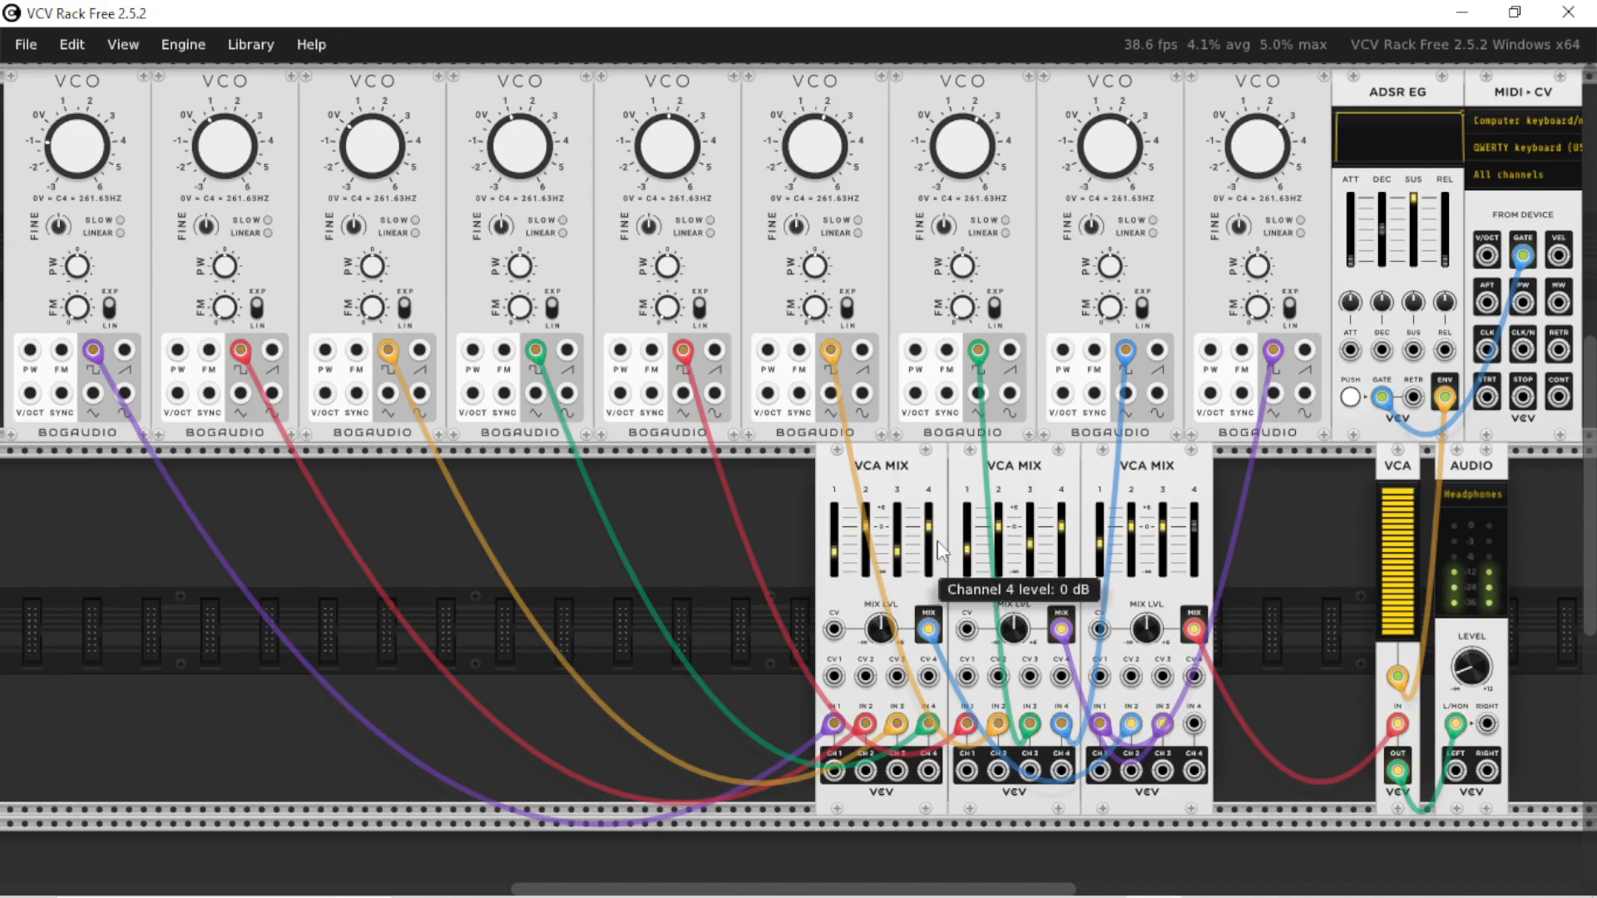
Reset the lowered VCA mixer channels to their default 0 dB level
double_click(835, 552)
double_click(890, 566)
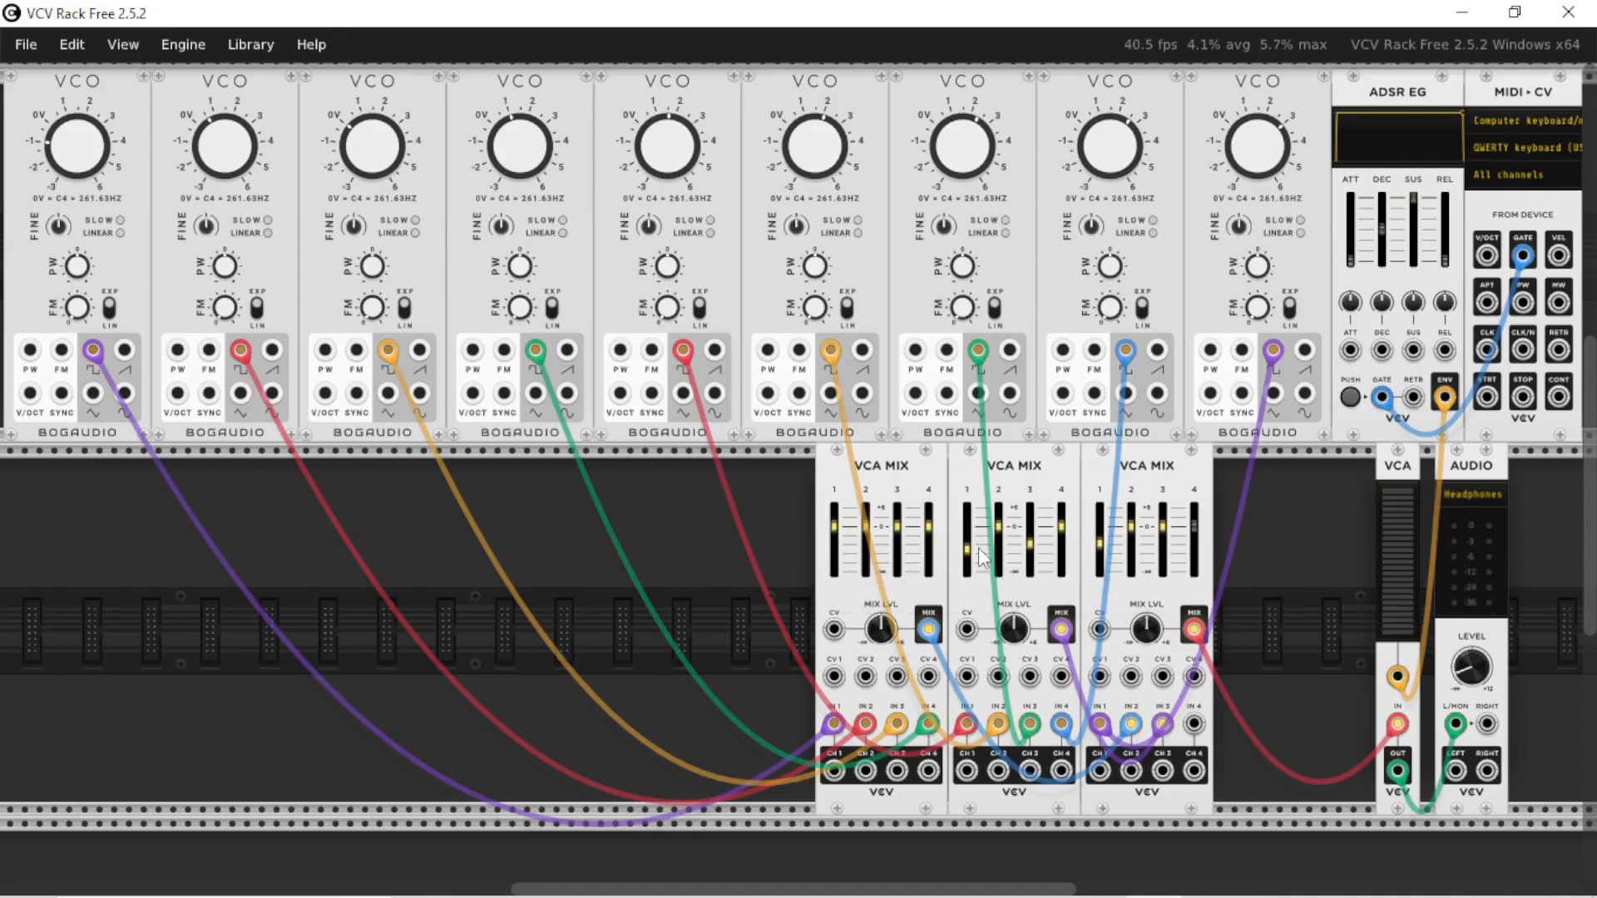
double_click(981, 555)
double_click(1097, 541)
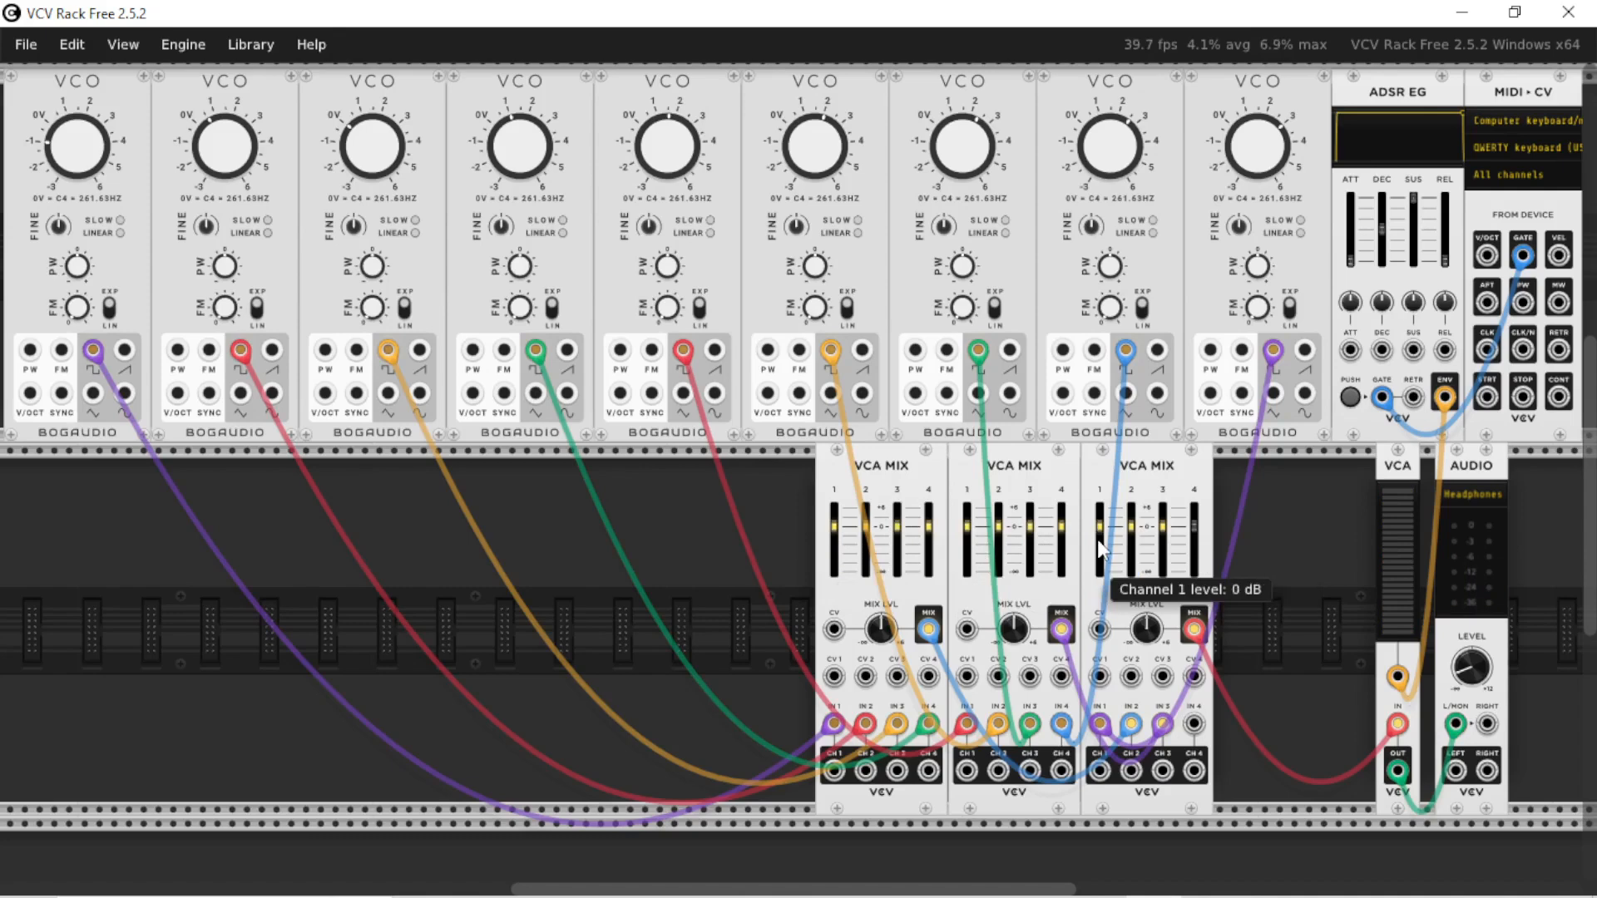
Lower all mixer channels to -inf dB except channel 3 of the first mixer and channel 2 of the third, and play test notes
left_click_drag(834, 532, 835, 572)
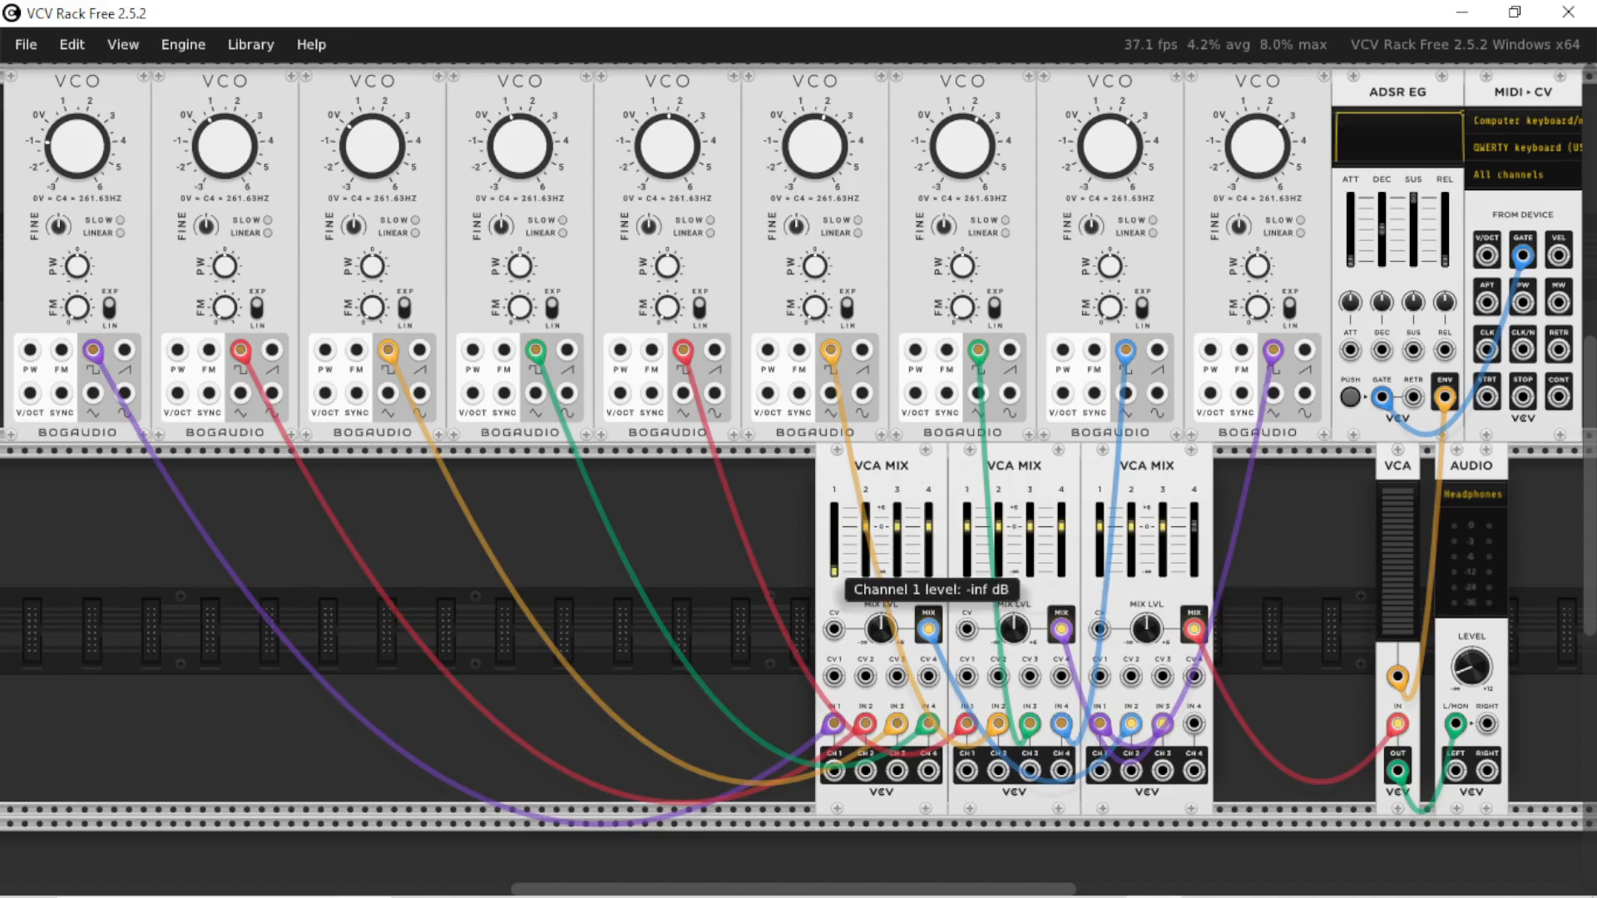
left_click_drag(897, 527, 896, 573)
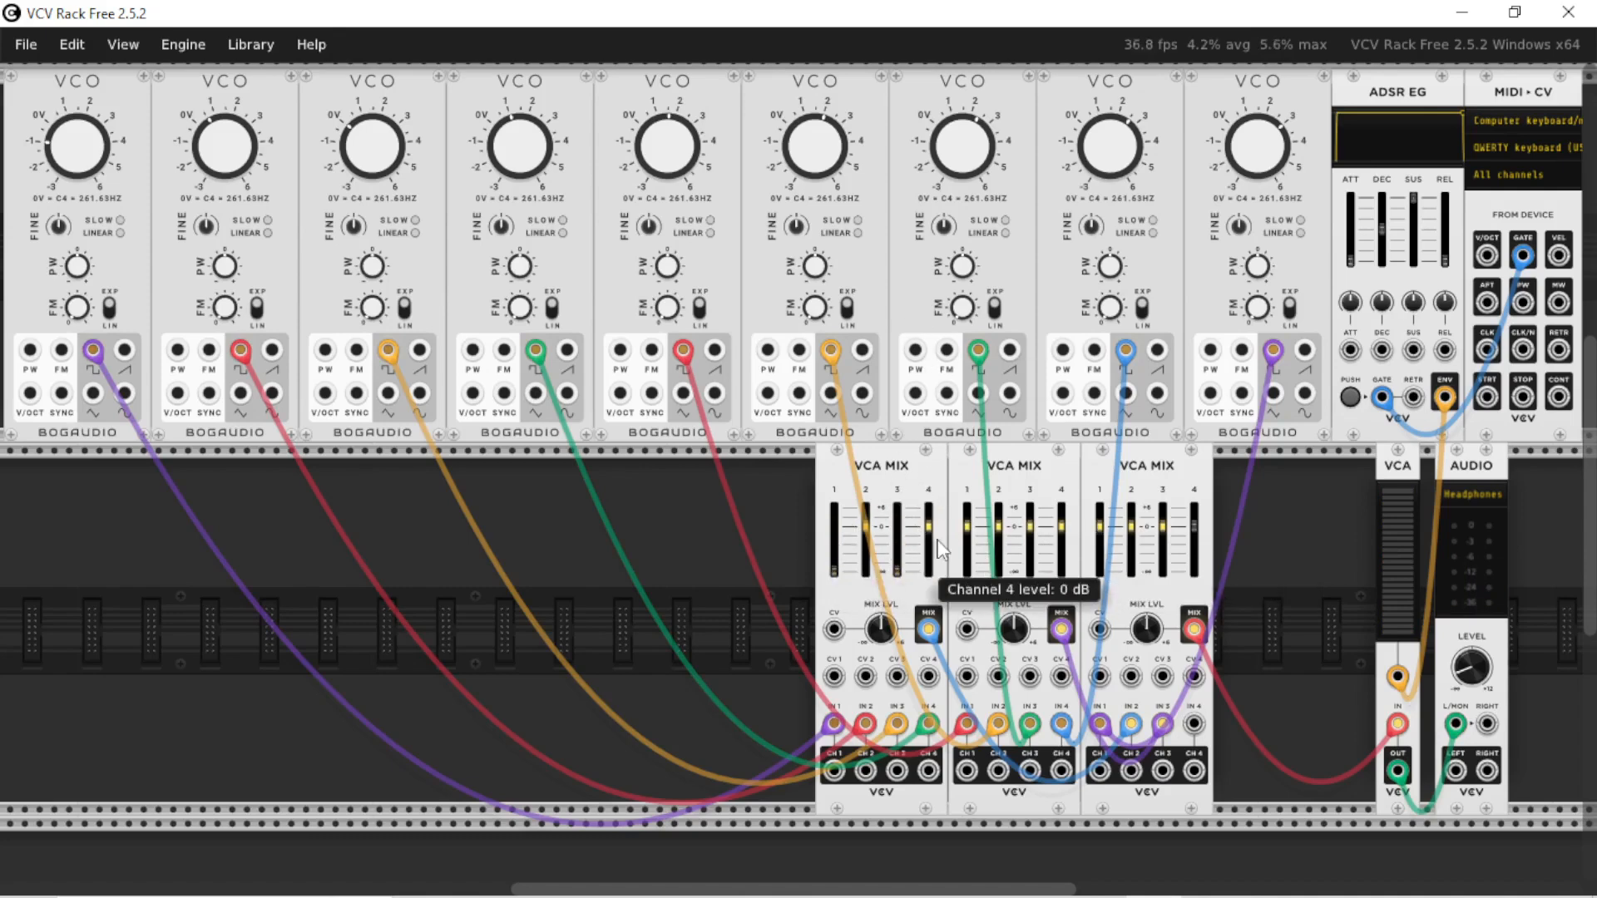
left_click_drag(1062, 528, 1062, 576)
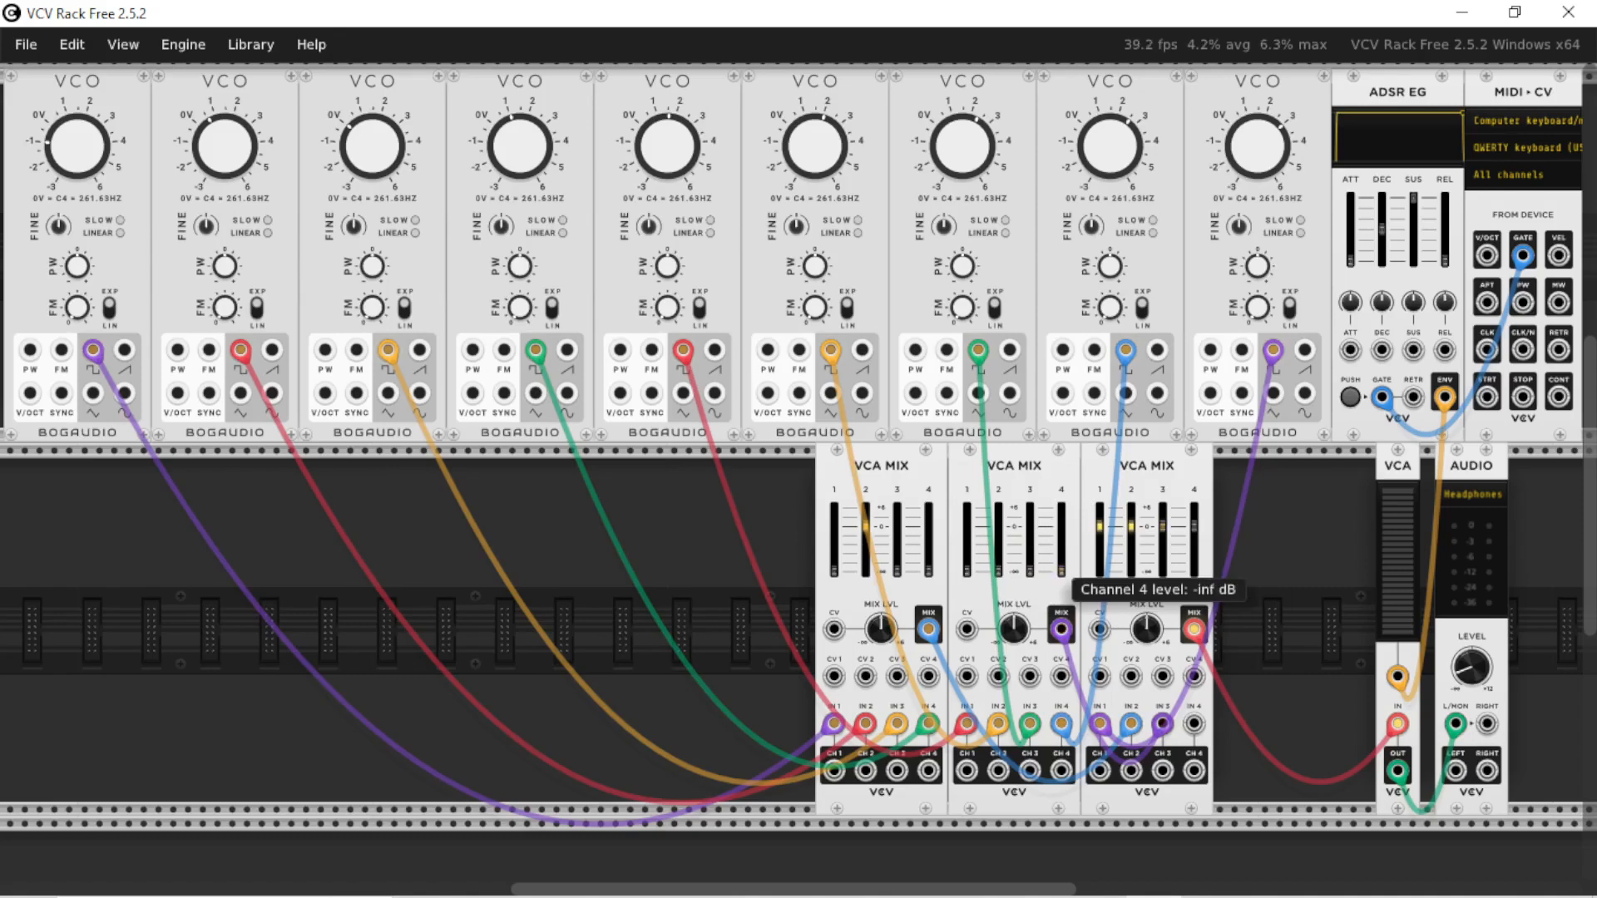
key("z")
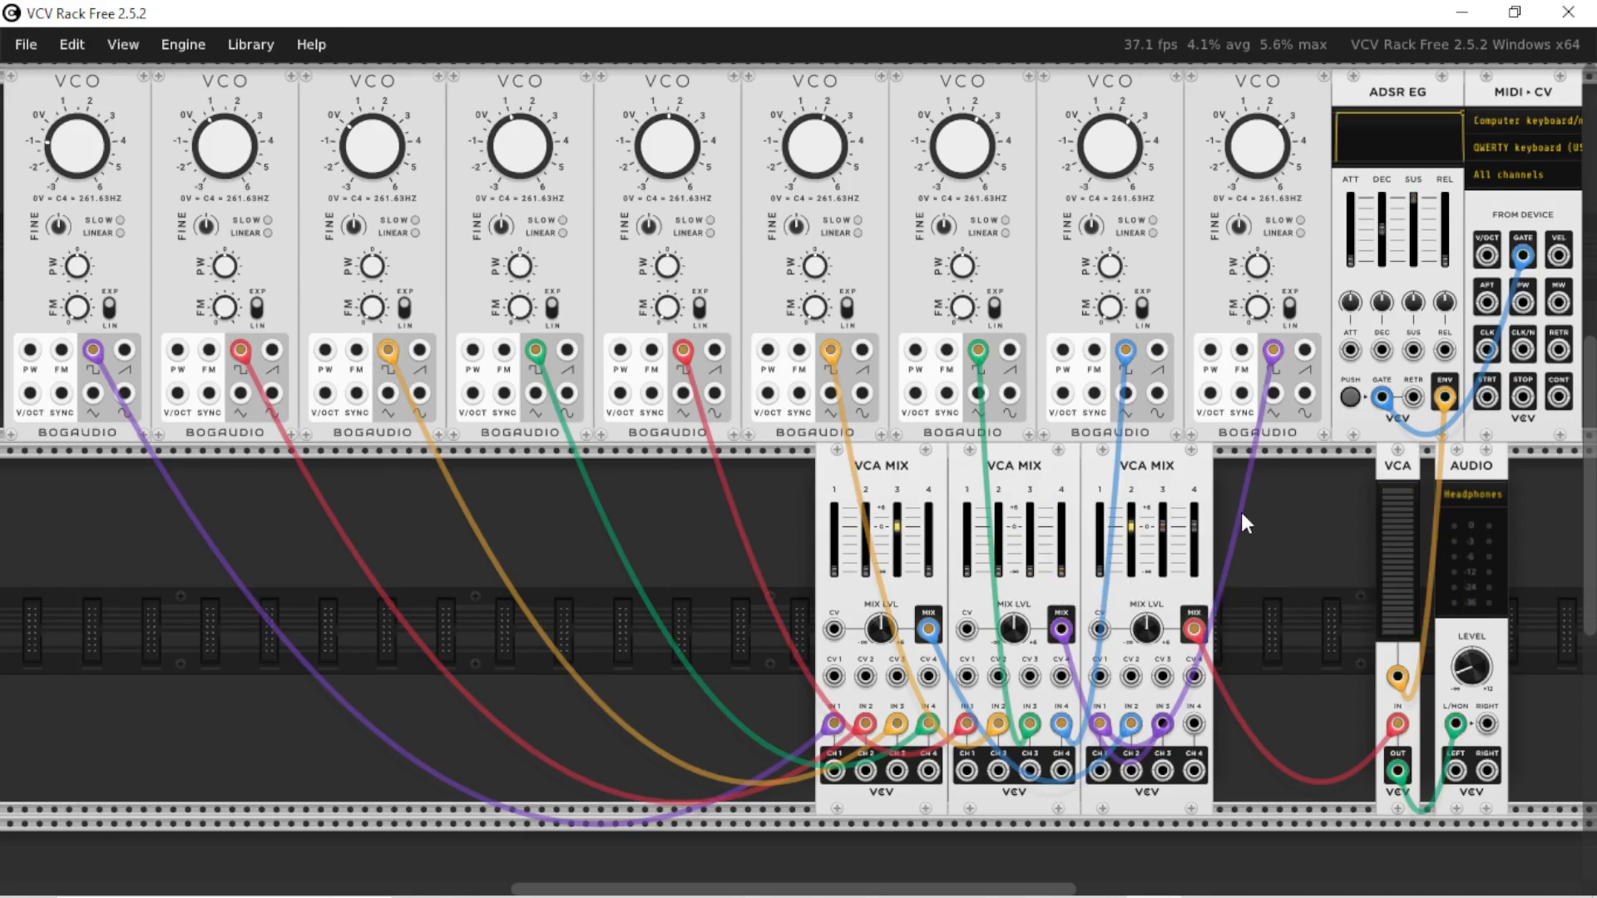
key("z")
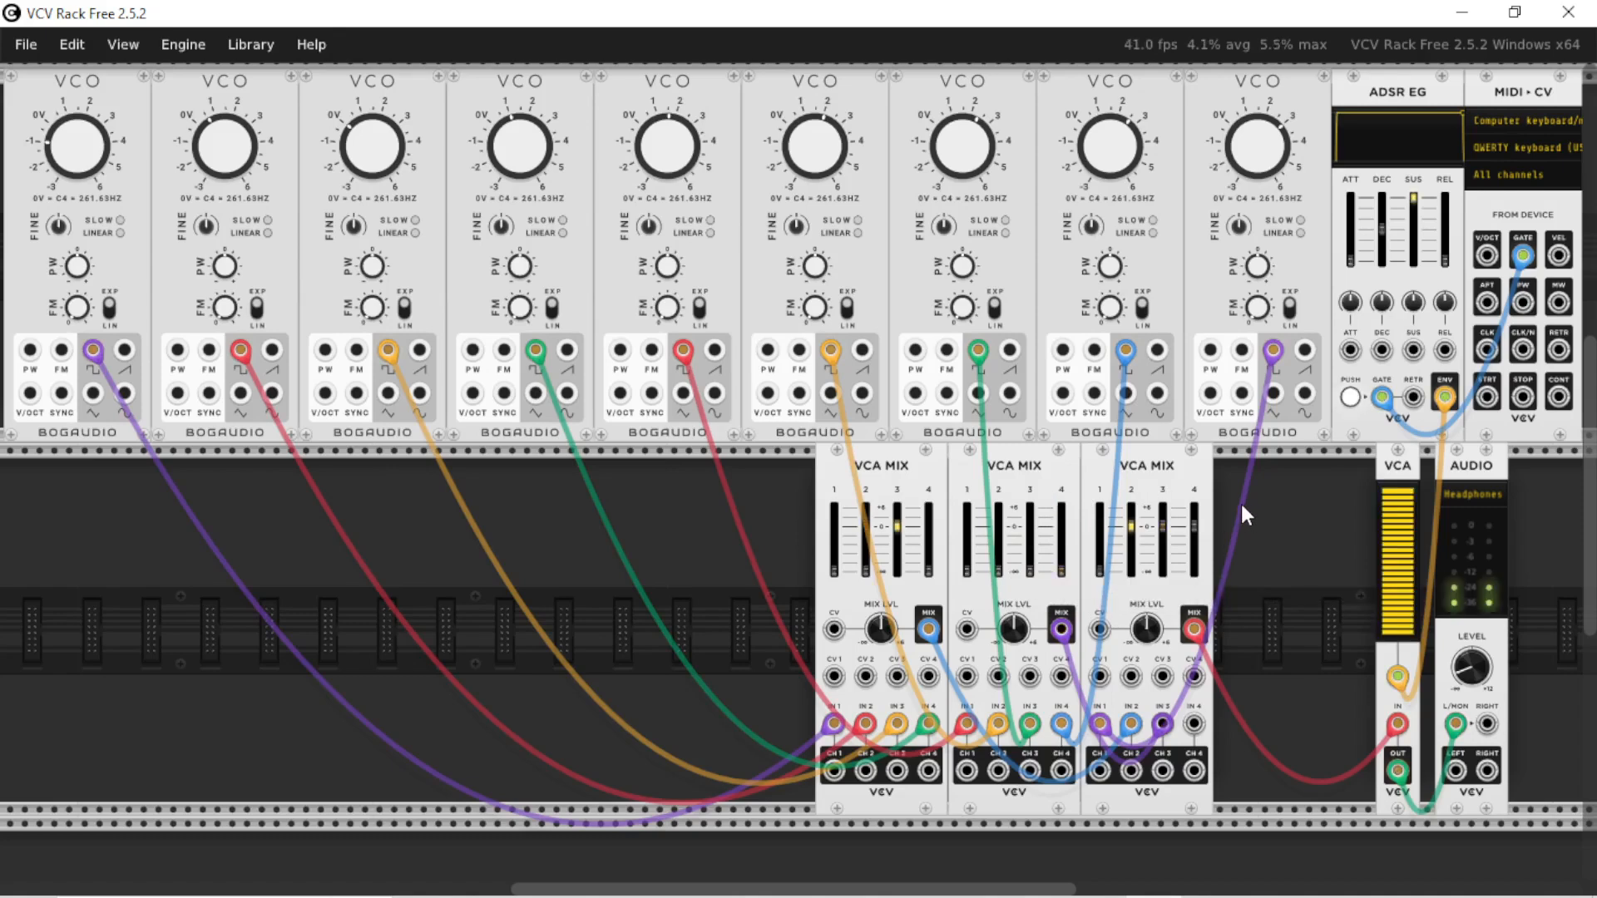
key("z")
key("z")
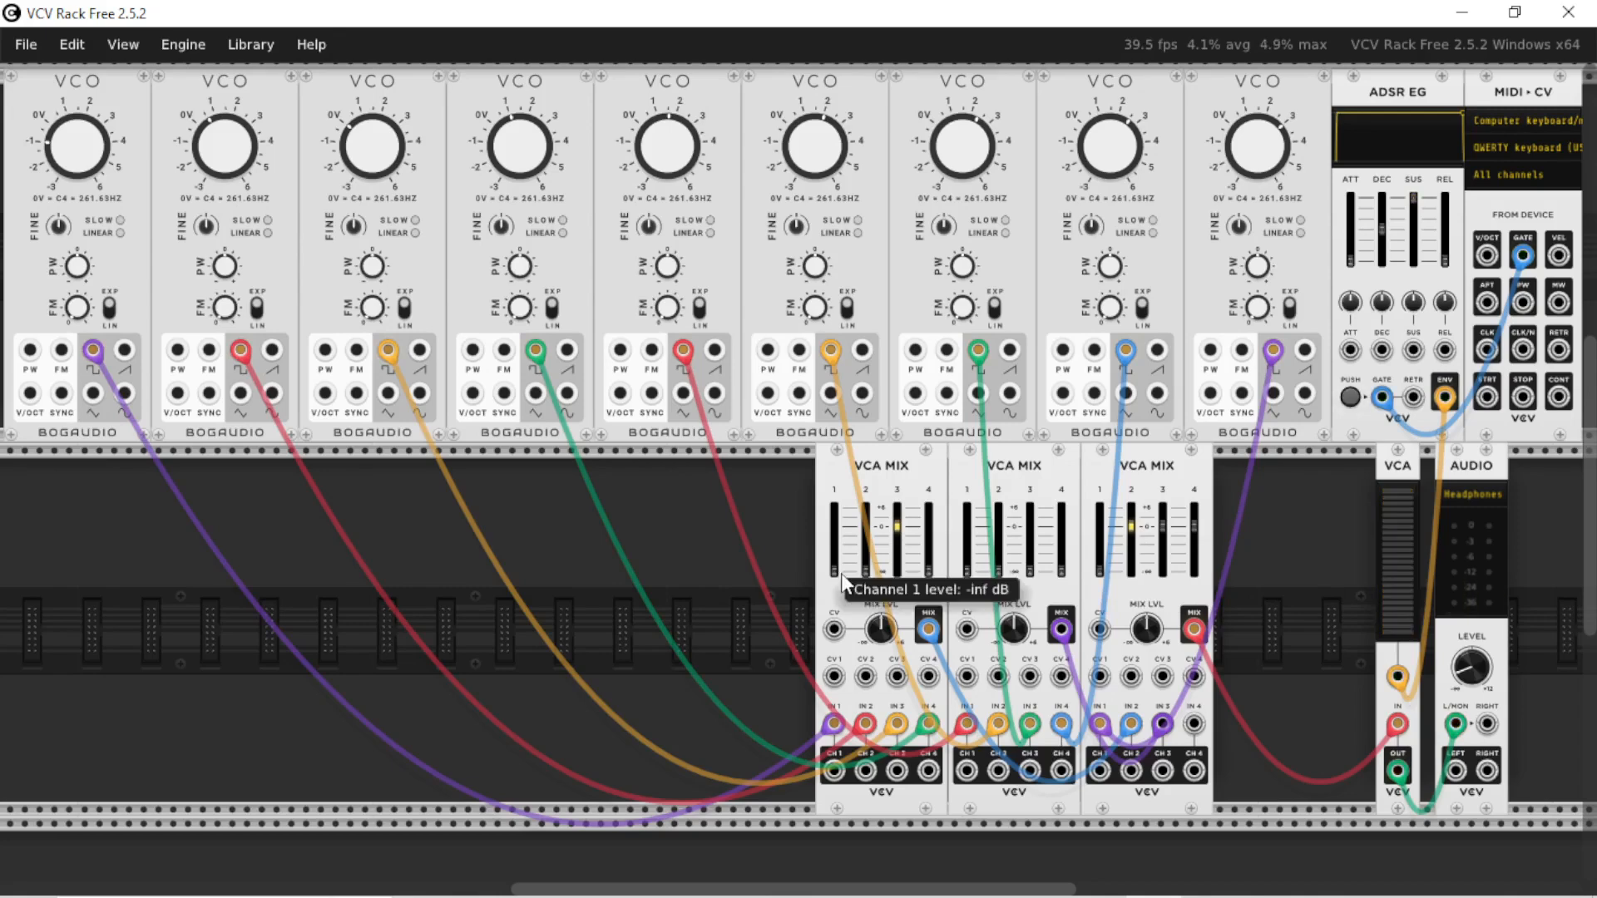
Bring the first mixer's channel 1 from silence up to about 0 dB while playing a note
double_click(836, 574)
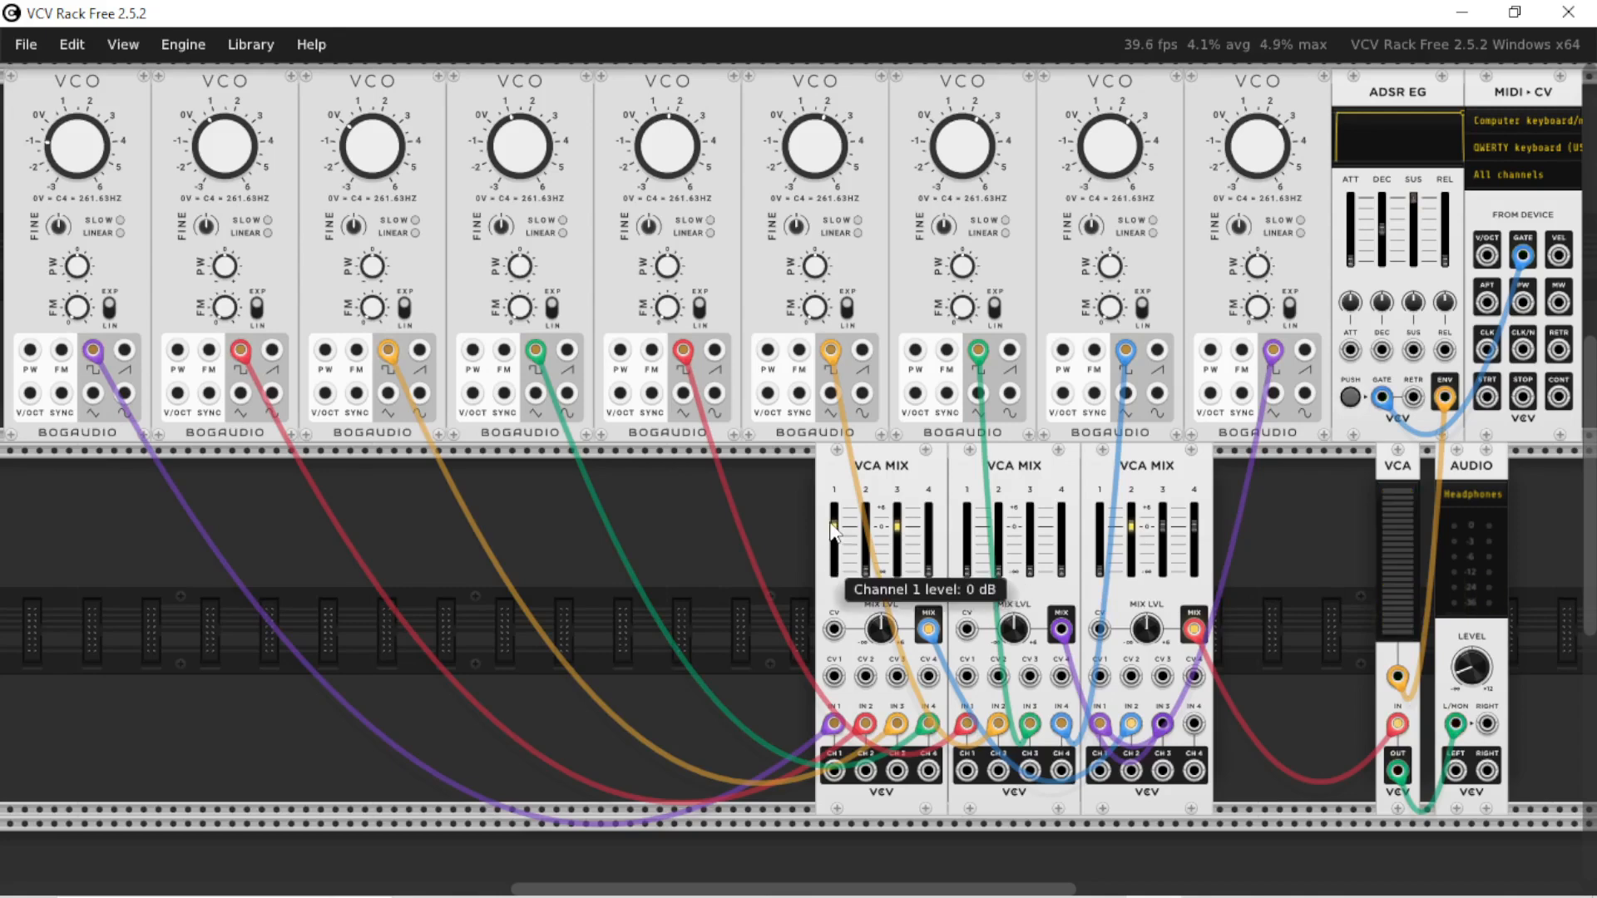
left_click_drag(832, 525, 832, 576)
key("z")
left_click_drag(833, 566, 834, 533)
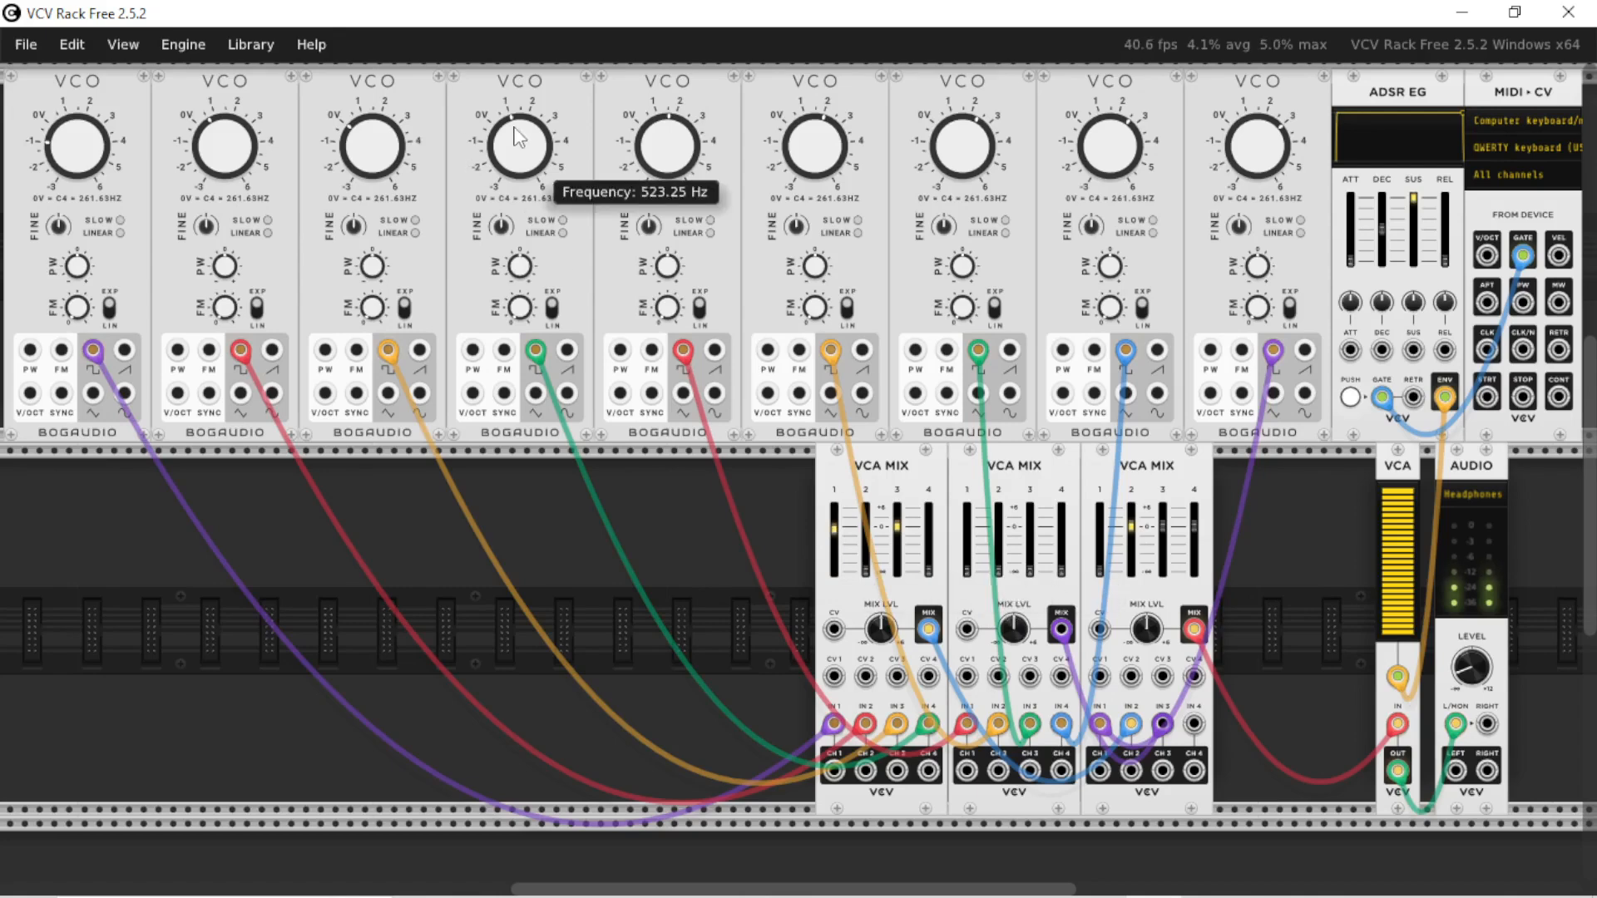
Raise channel 4 of the first mixer, channel 2 of the second and channel 1 of the third to about 0 dB
left_click_drag(941, 573, 940, 527)
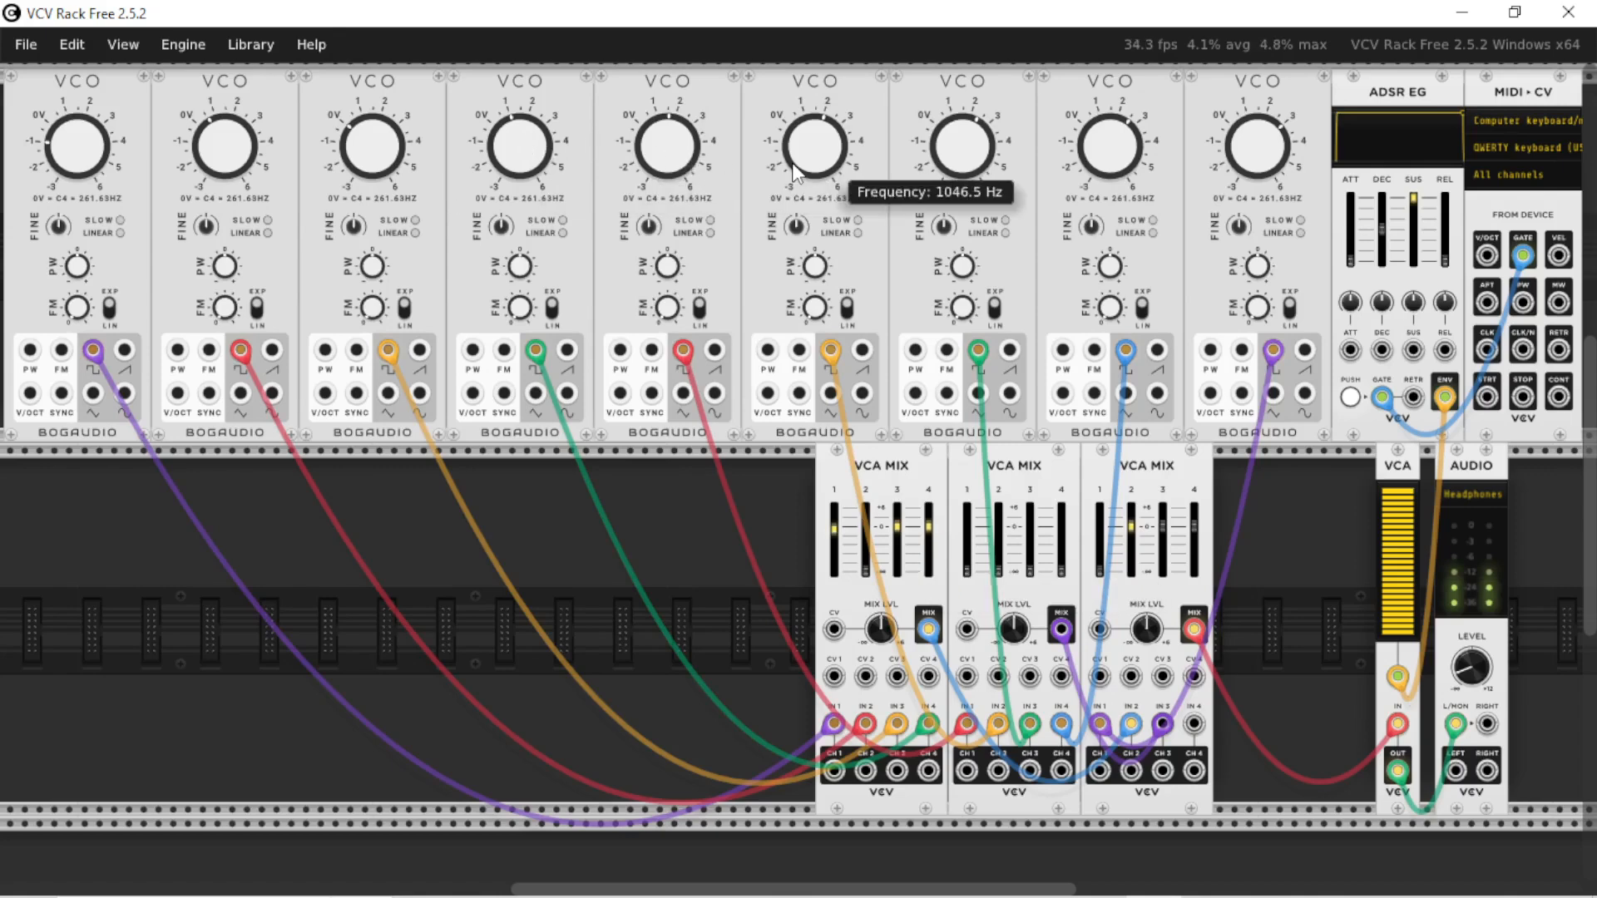
left_click_drag(998, 578, 998, 529)
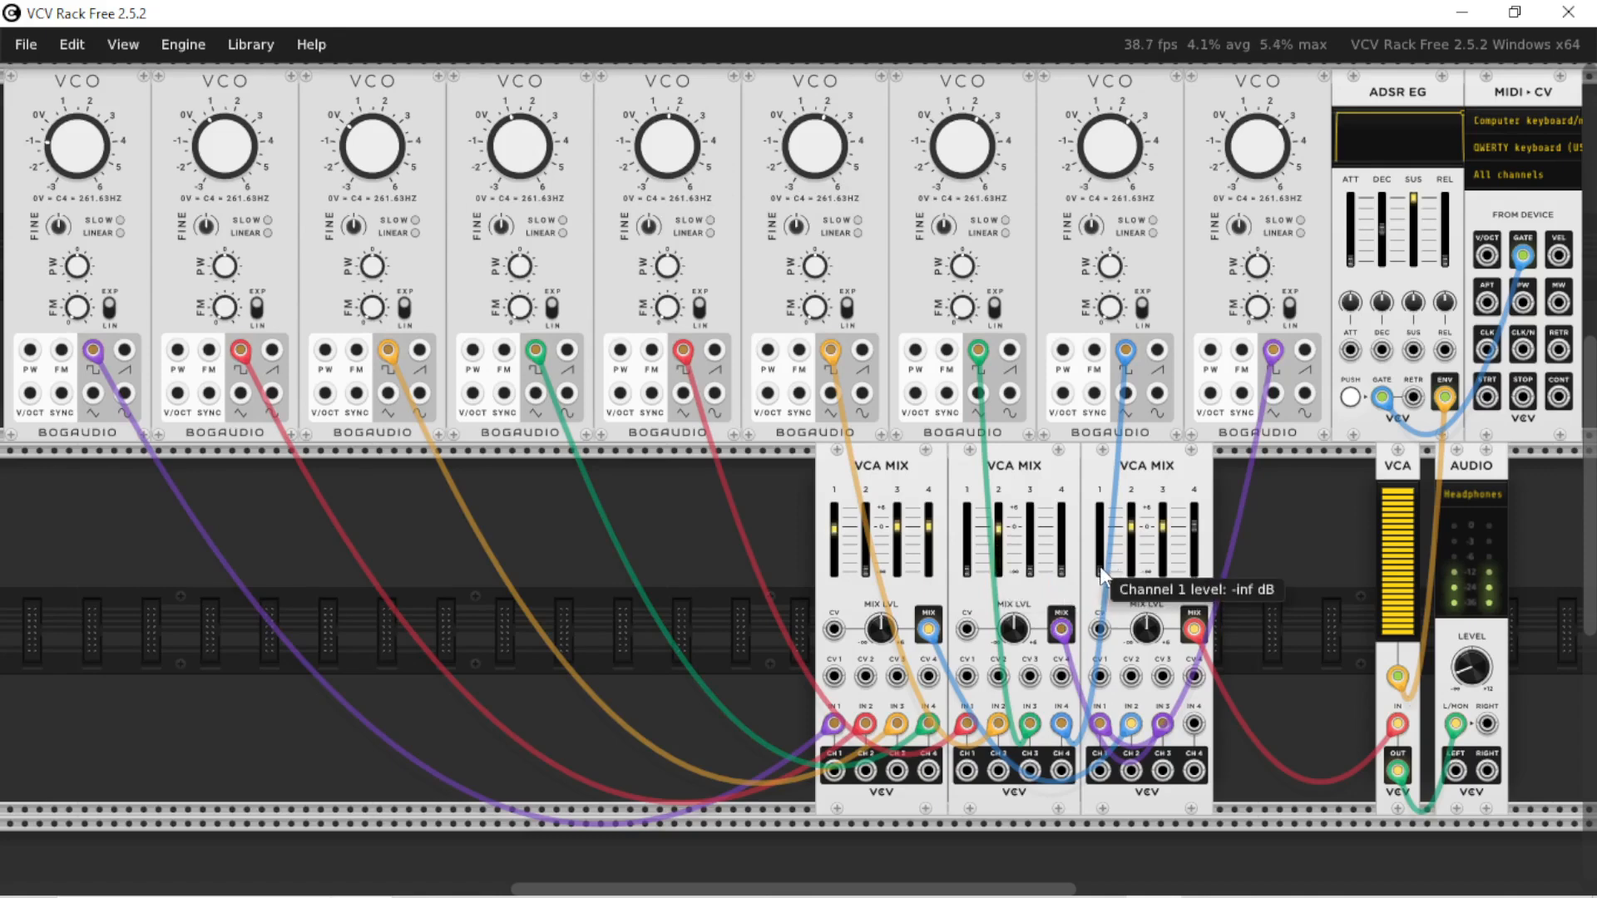
left_click_drag(1100, 572, 1101, 530)
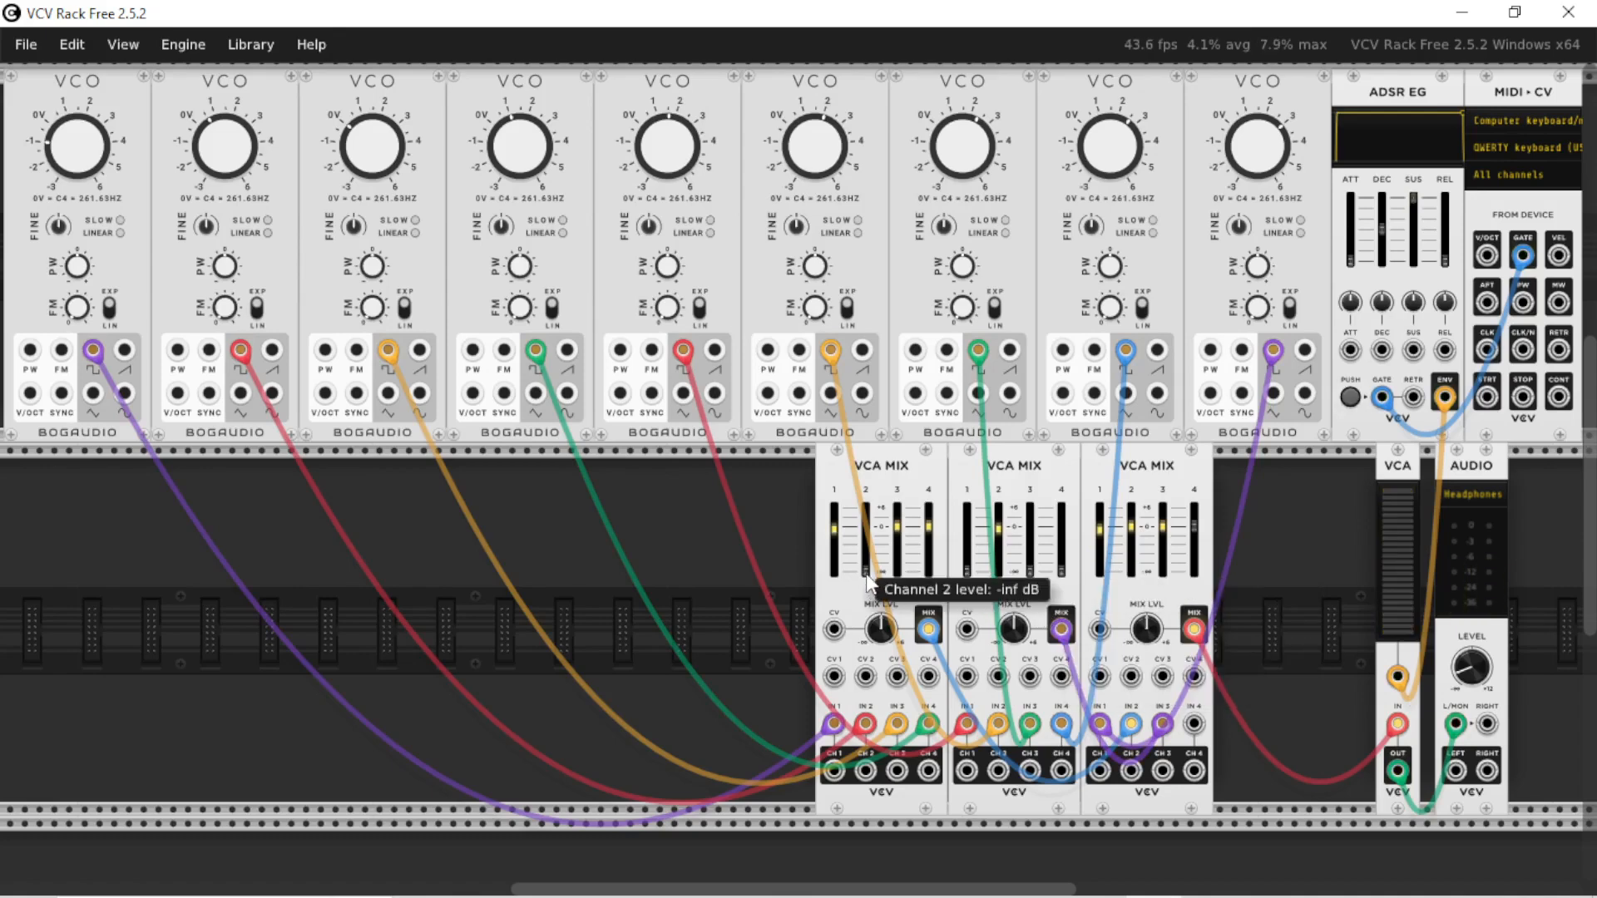
Play a note and raise the first mixer's channel 2 and the second mixer's channels 1, 3 and 4 to about 0 dB
key("q")
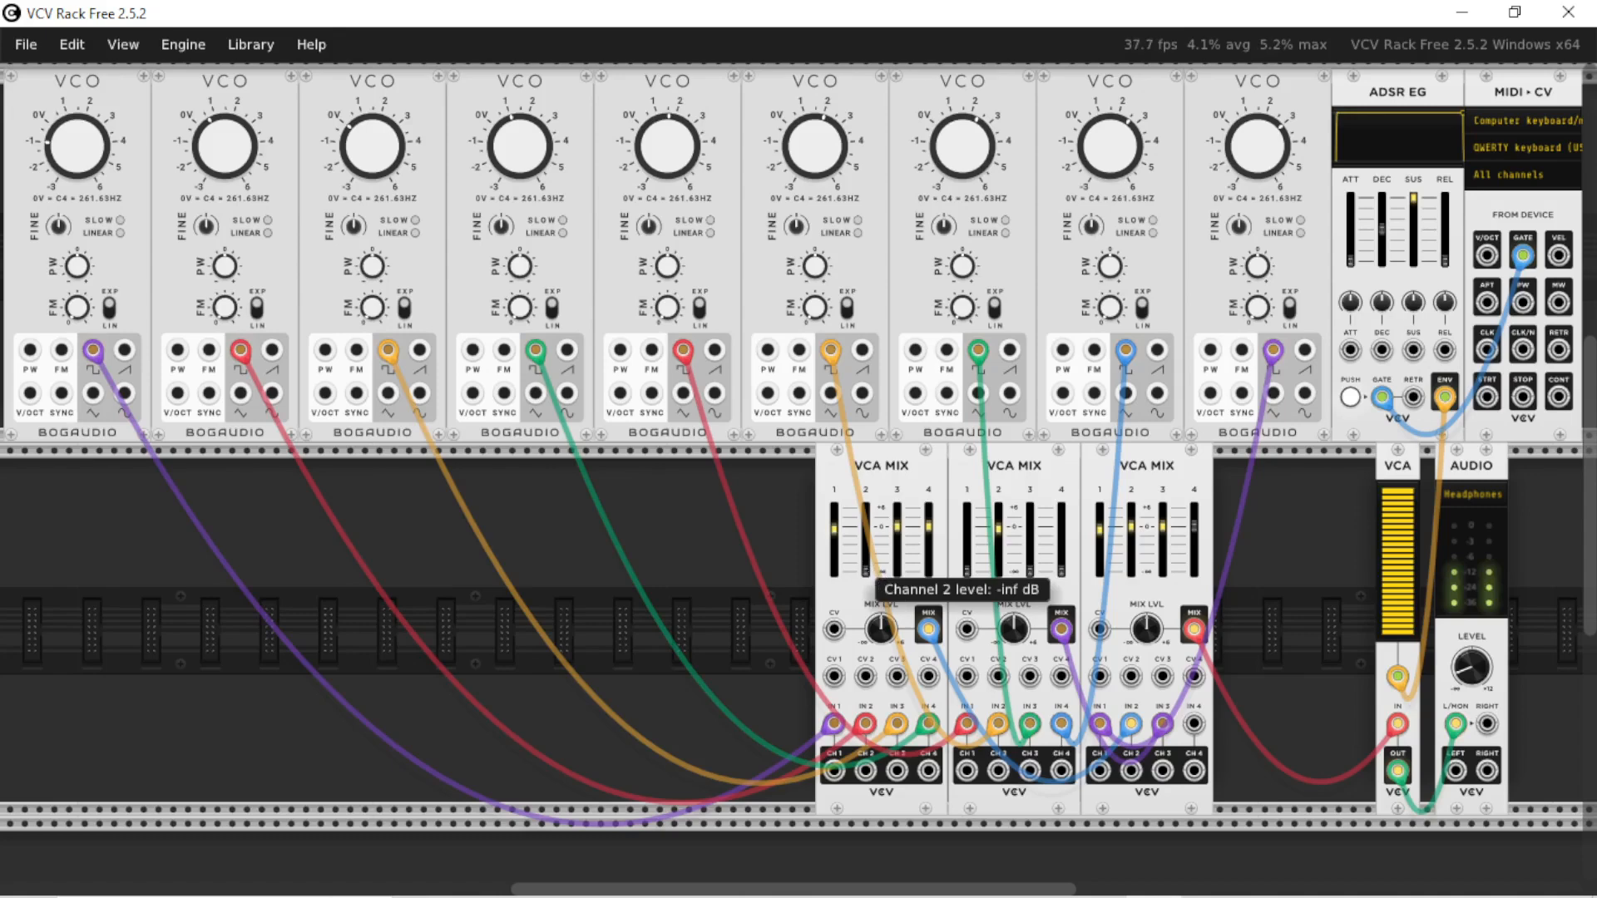
left_click_drag(865, 572, 864, 527)
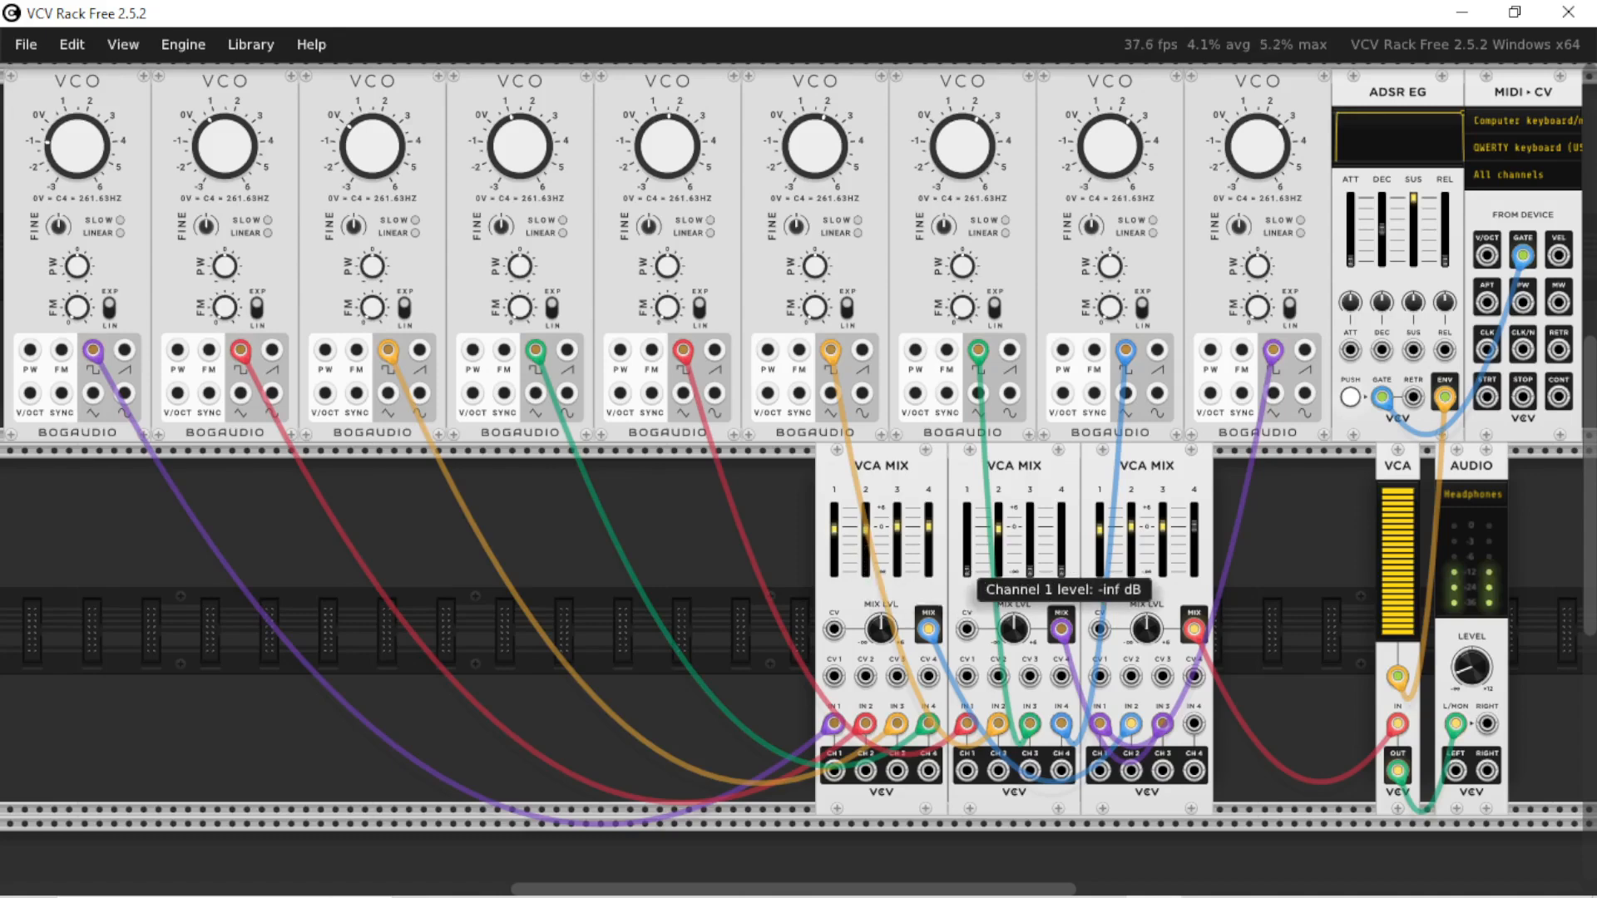
left_click_drag(966, 572, 966, 527)
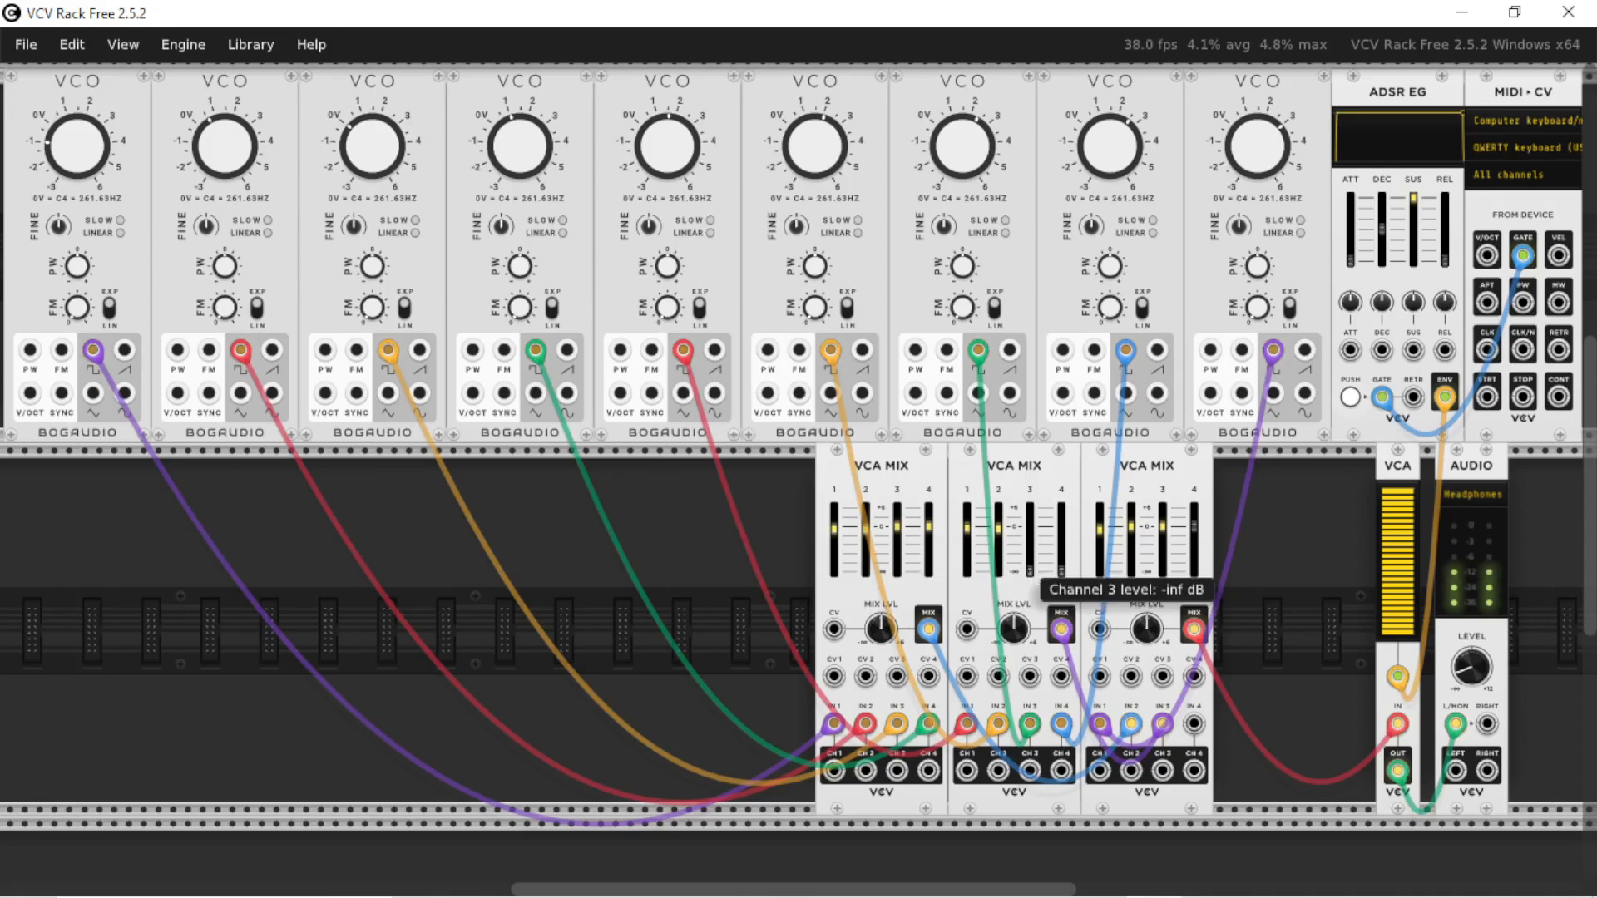
left_click_drag(1029, 571, 1029, 532)
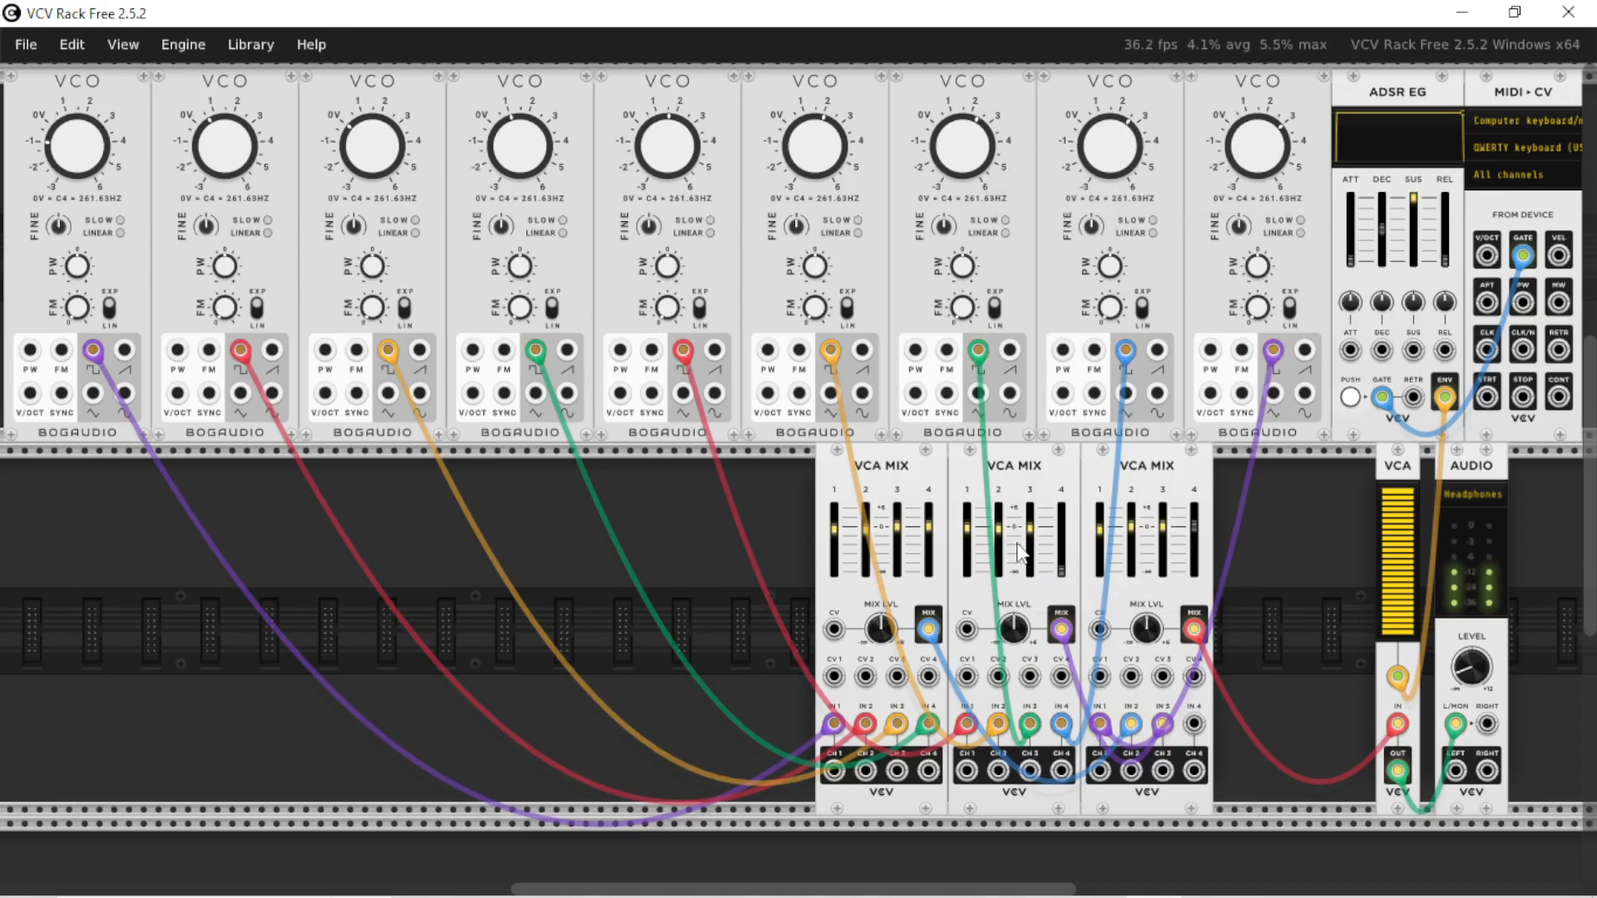
mouse_move(1061, 573)
left_mouse_down()
mouse_move(1061, 535)
mouse_move(1065, 583)
left_mouse_up()
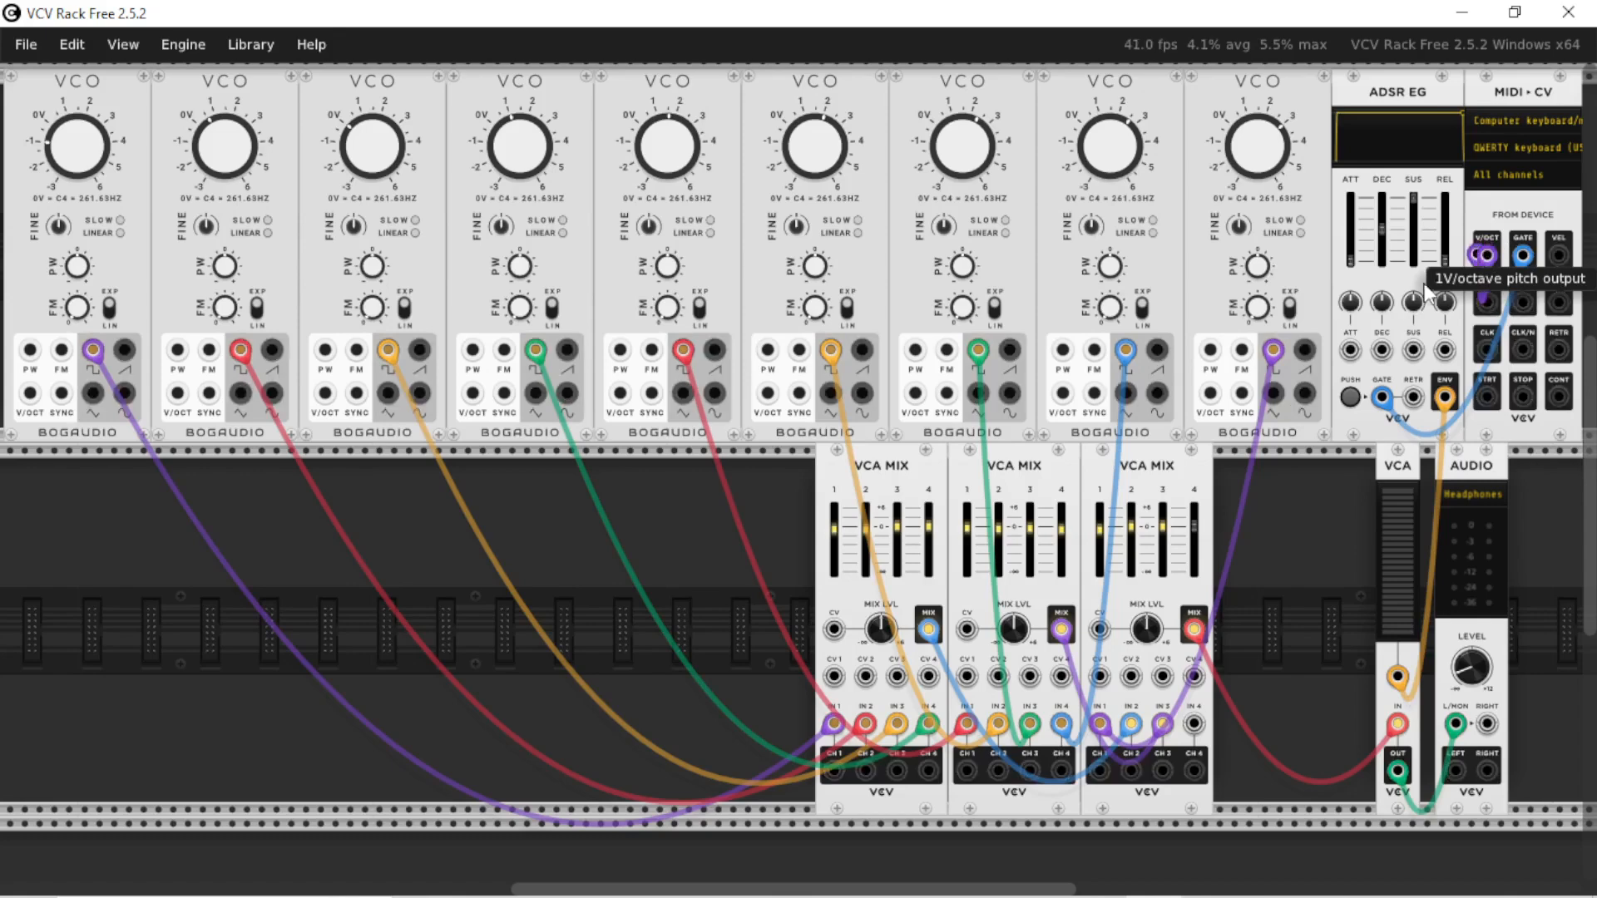
Connect the MIDI-CV module's V/OCT output to the V/OCT inputs of all nine VCOs
left_click_drag(1488, 257, 100, 394)
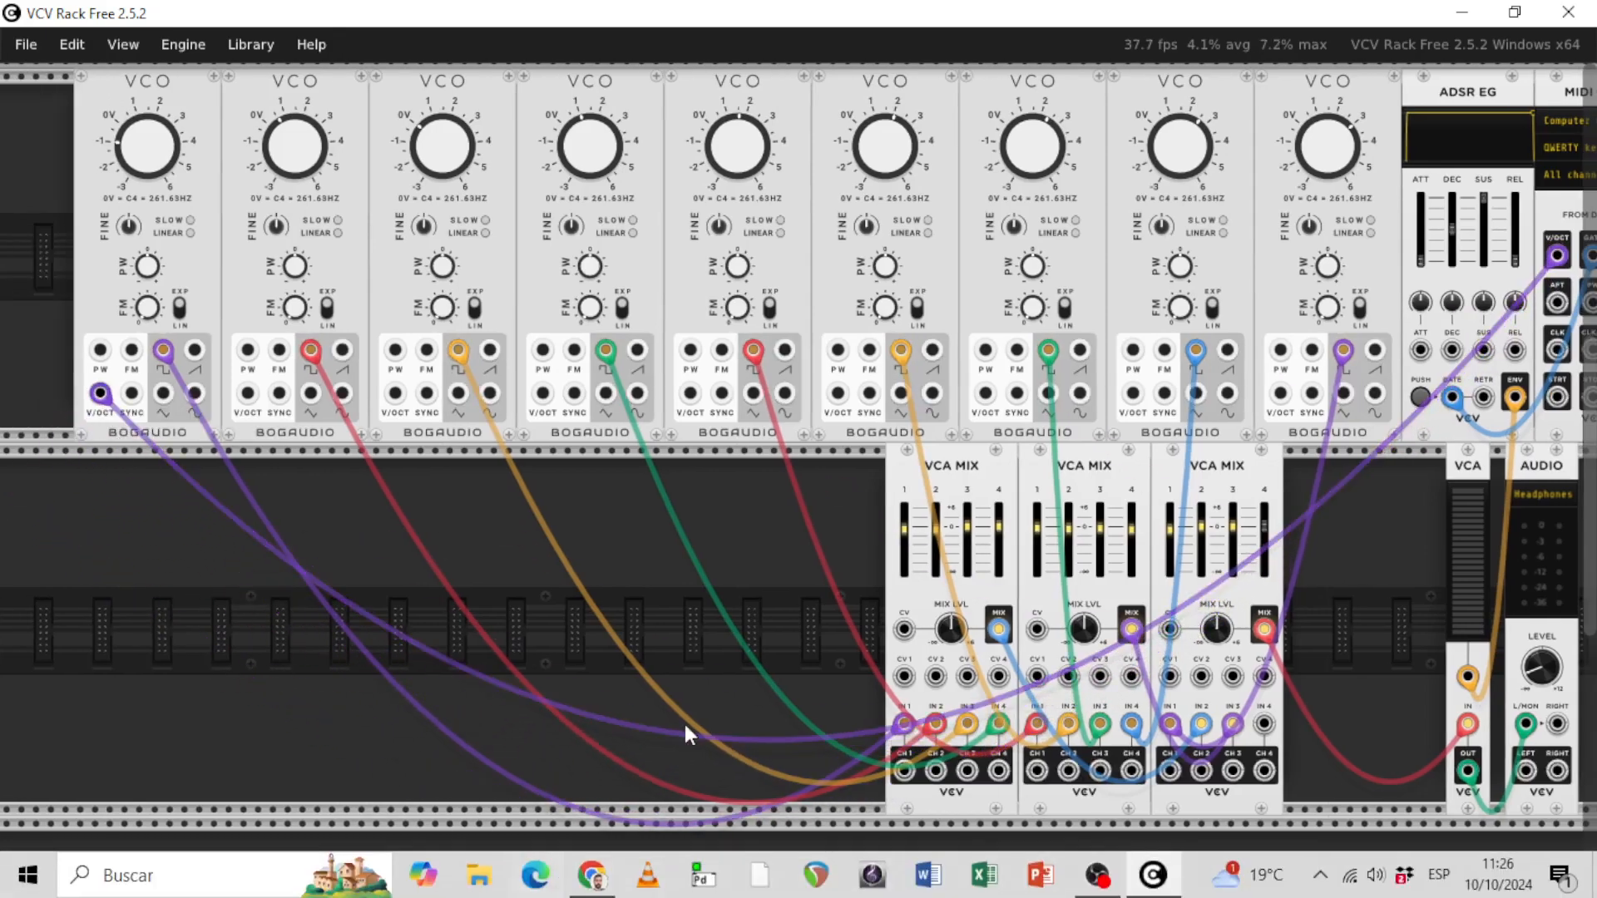
left_click_drag(757, 887, 810, 895)
left_click_drag(142, 392, 1347, 262)
left_click_drag(1119, 888, 1065, 886)
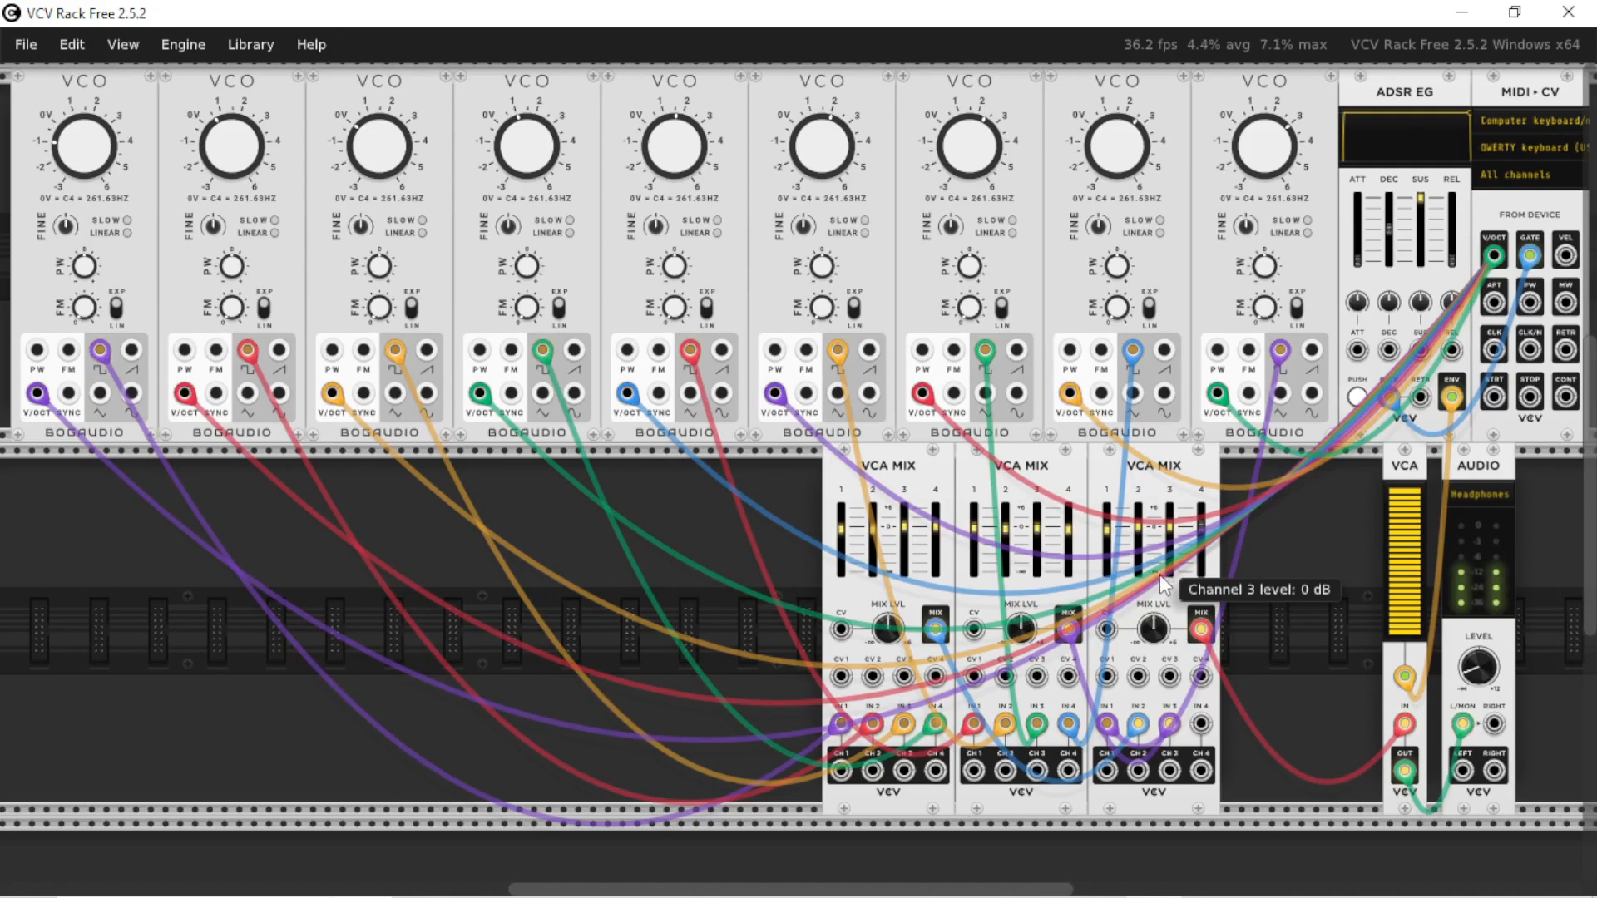
Set the MIDI-CV module's polyphony channels to 4 and play the patch
scroll(1168, 769, "right", 1)
right_click(1489, 197)
mouse_move(1488, 282)
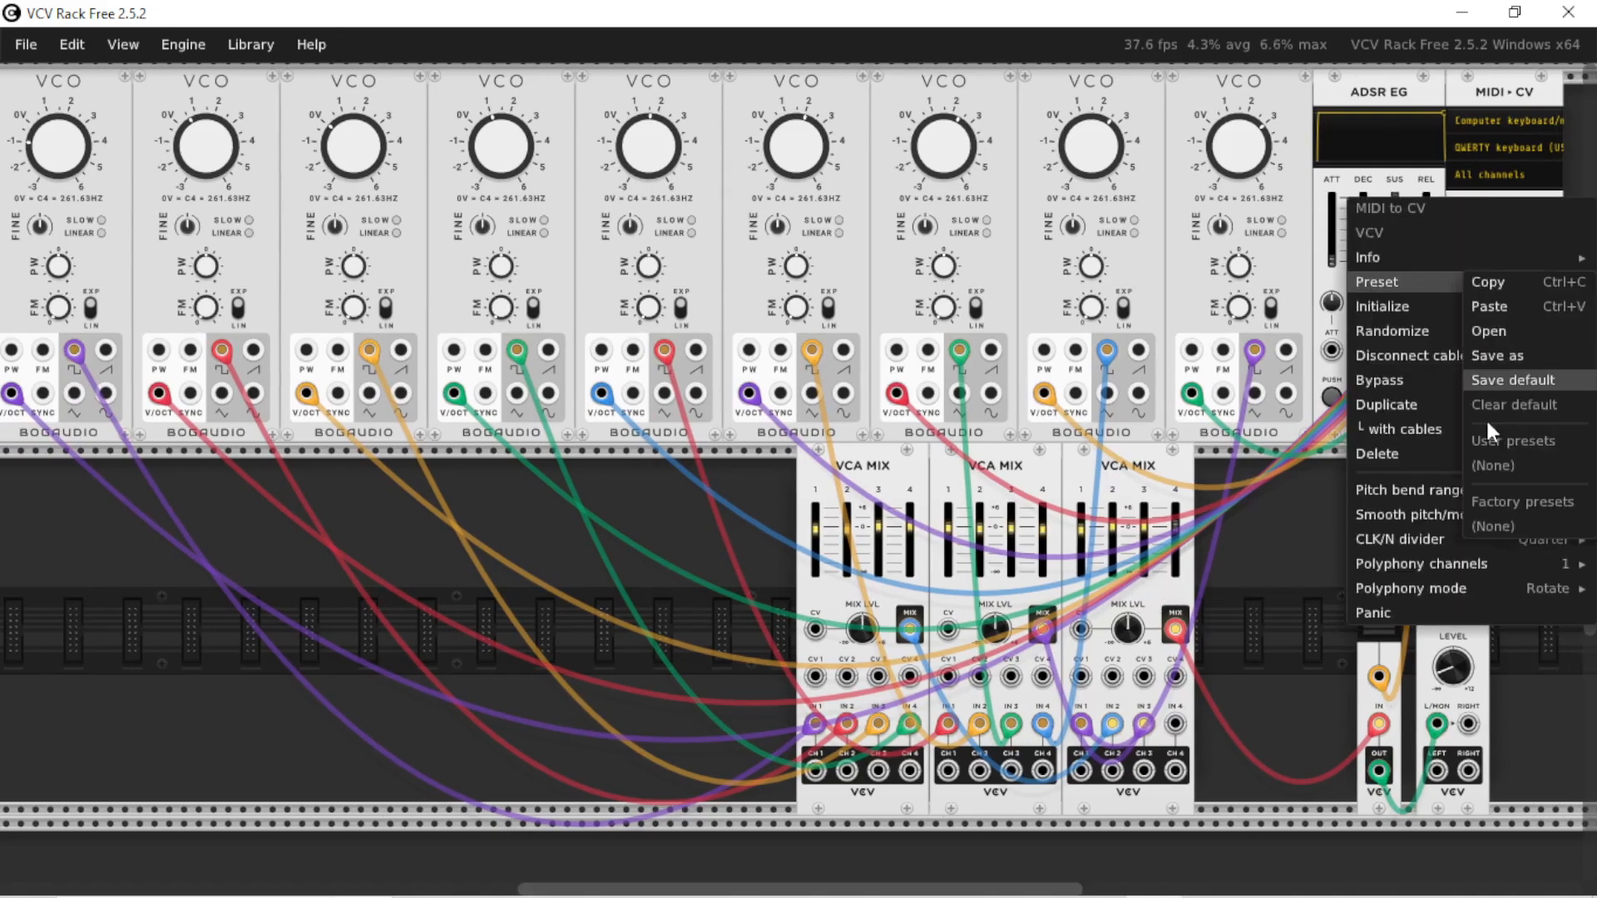
mouse_move(1410, 563)
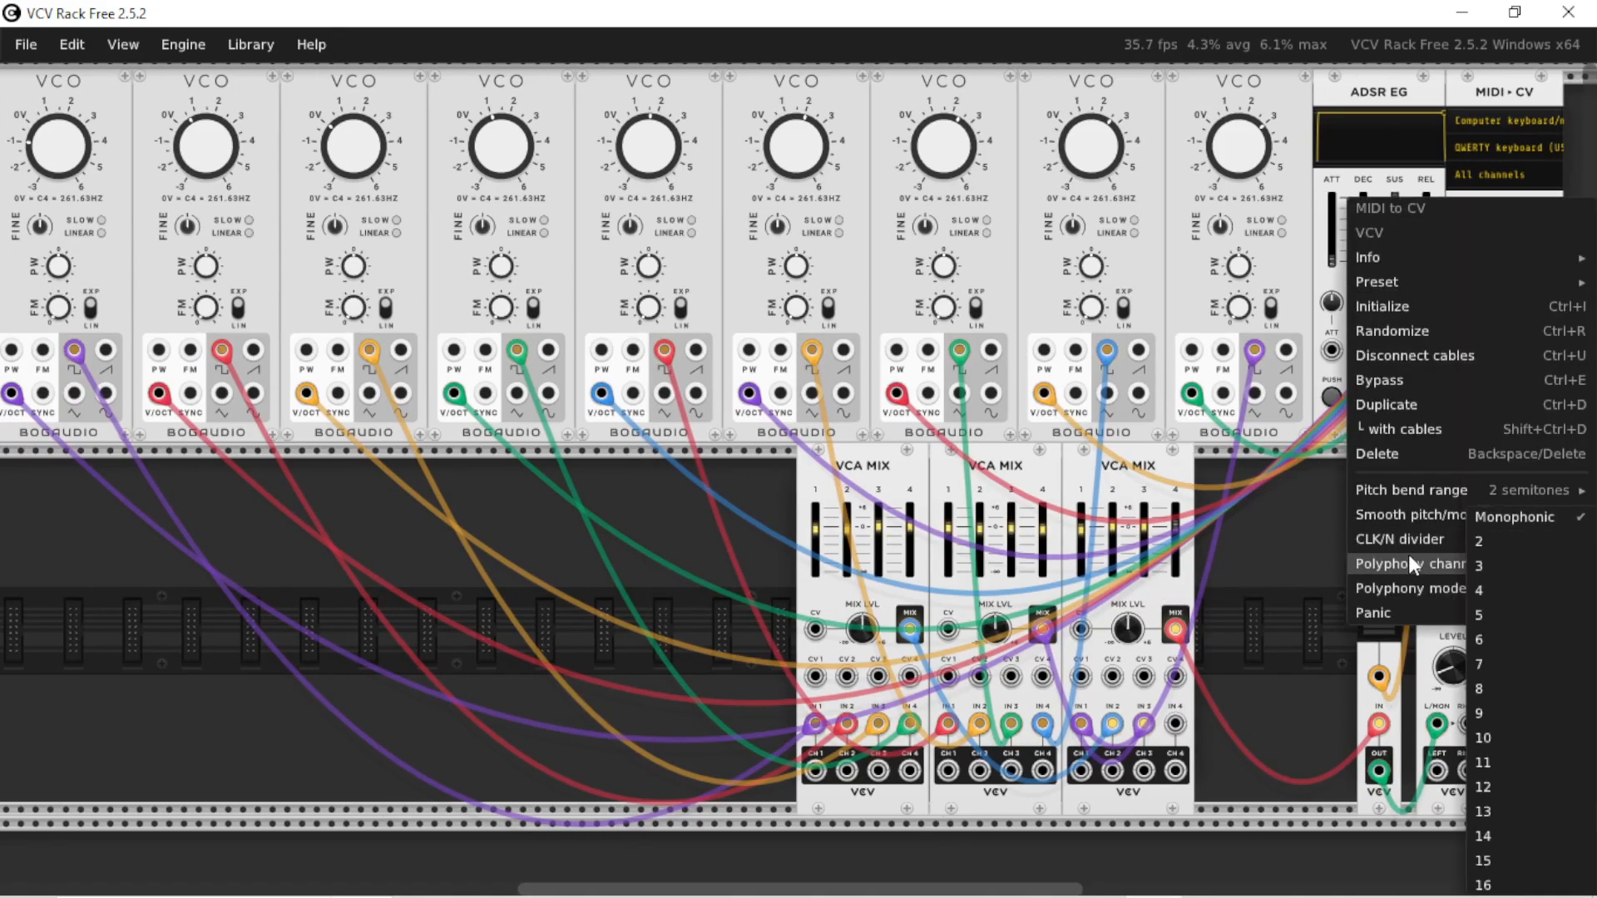
left_click(1491, 592)
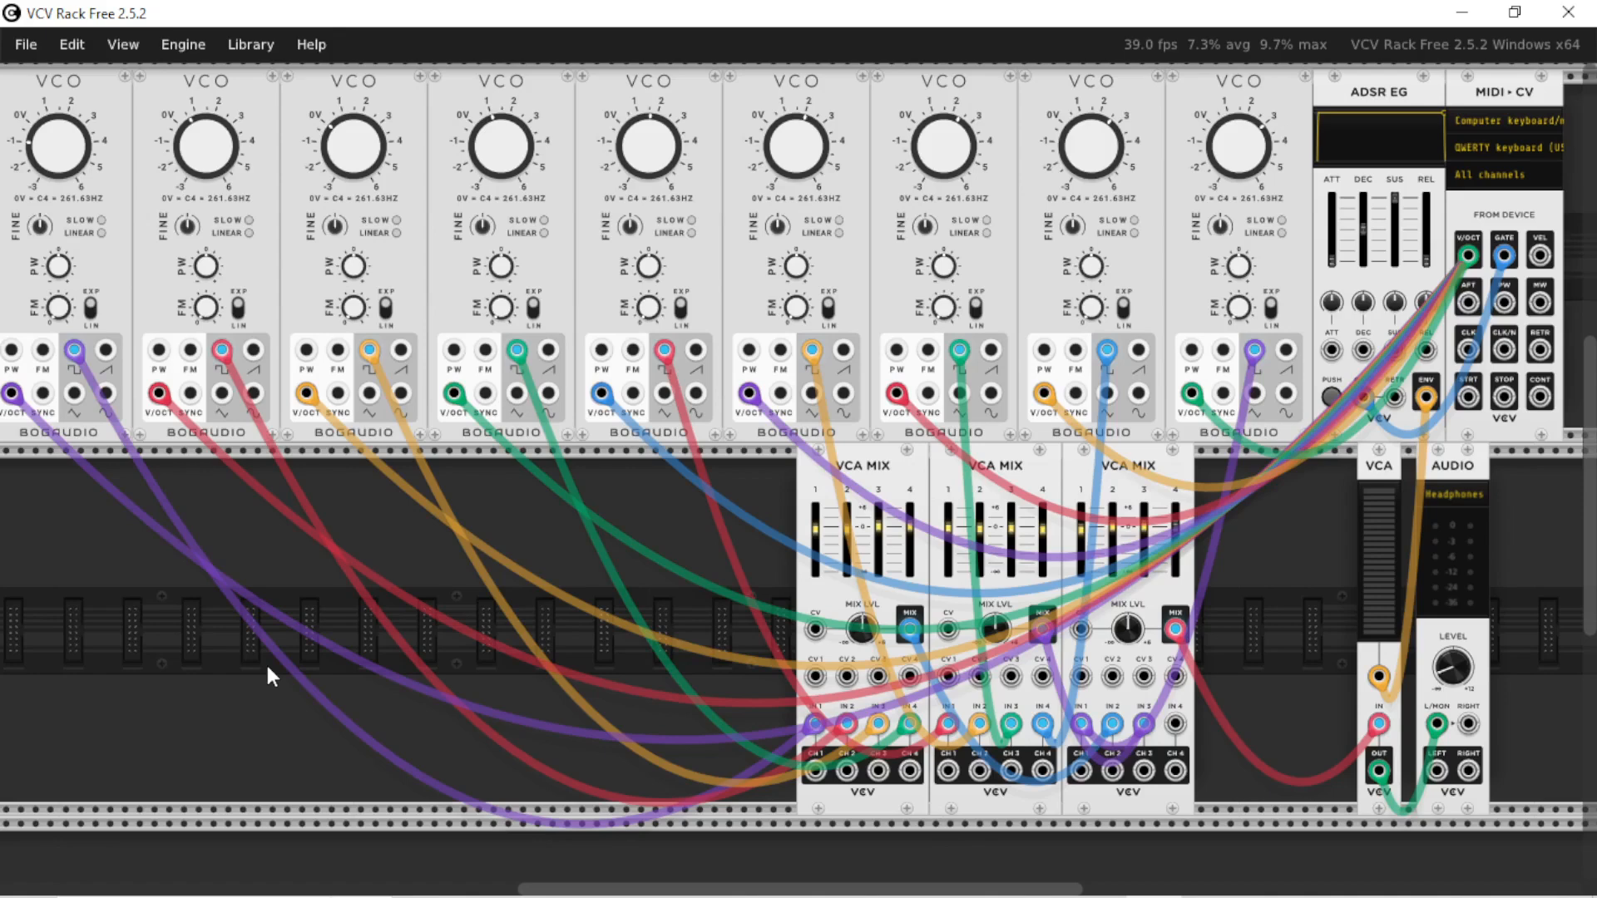
key("z")
mouse_move(809, 888)
left_mouse_down()
mouse_move(869, 890)
mouse_move(800, 889)
left_mouse_up()
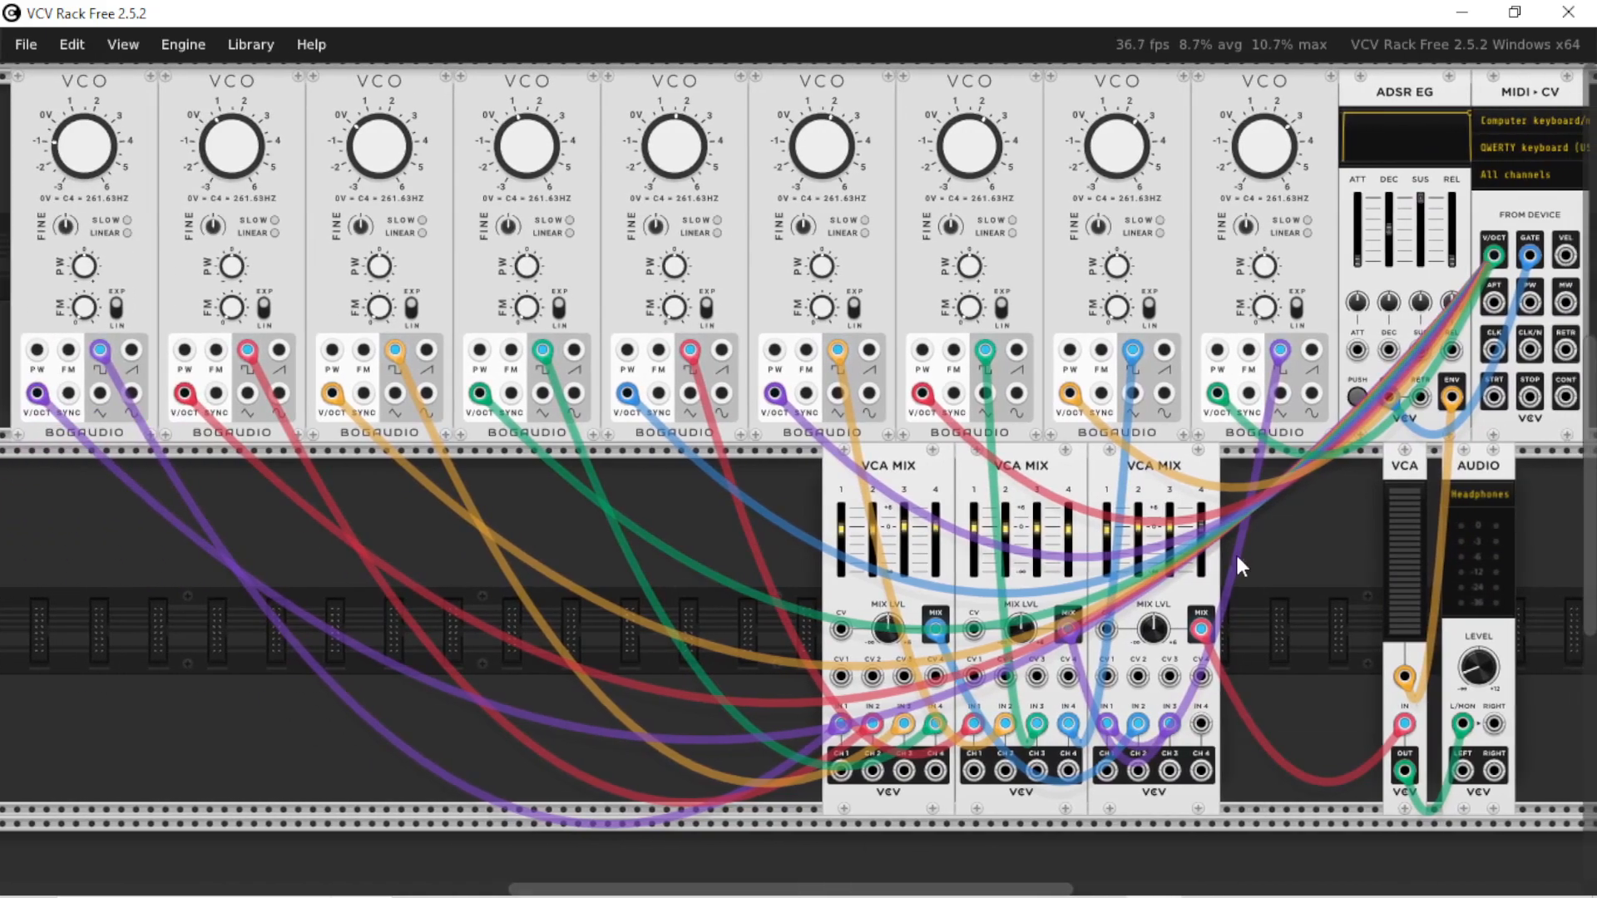
Select the three VCA MIX modules and move them together beneath the first VCOs
left_click_drag(1235, 551, 890, 567)
left_click_drag(938, 468, 200, 468)
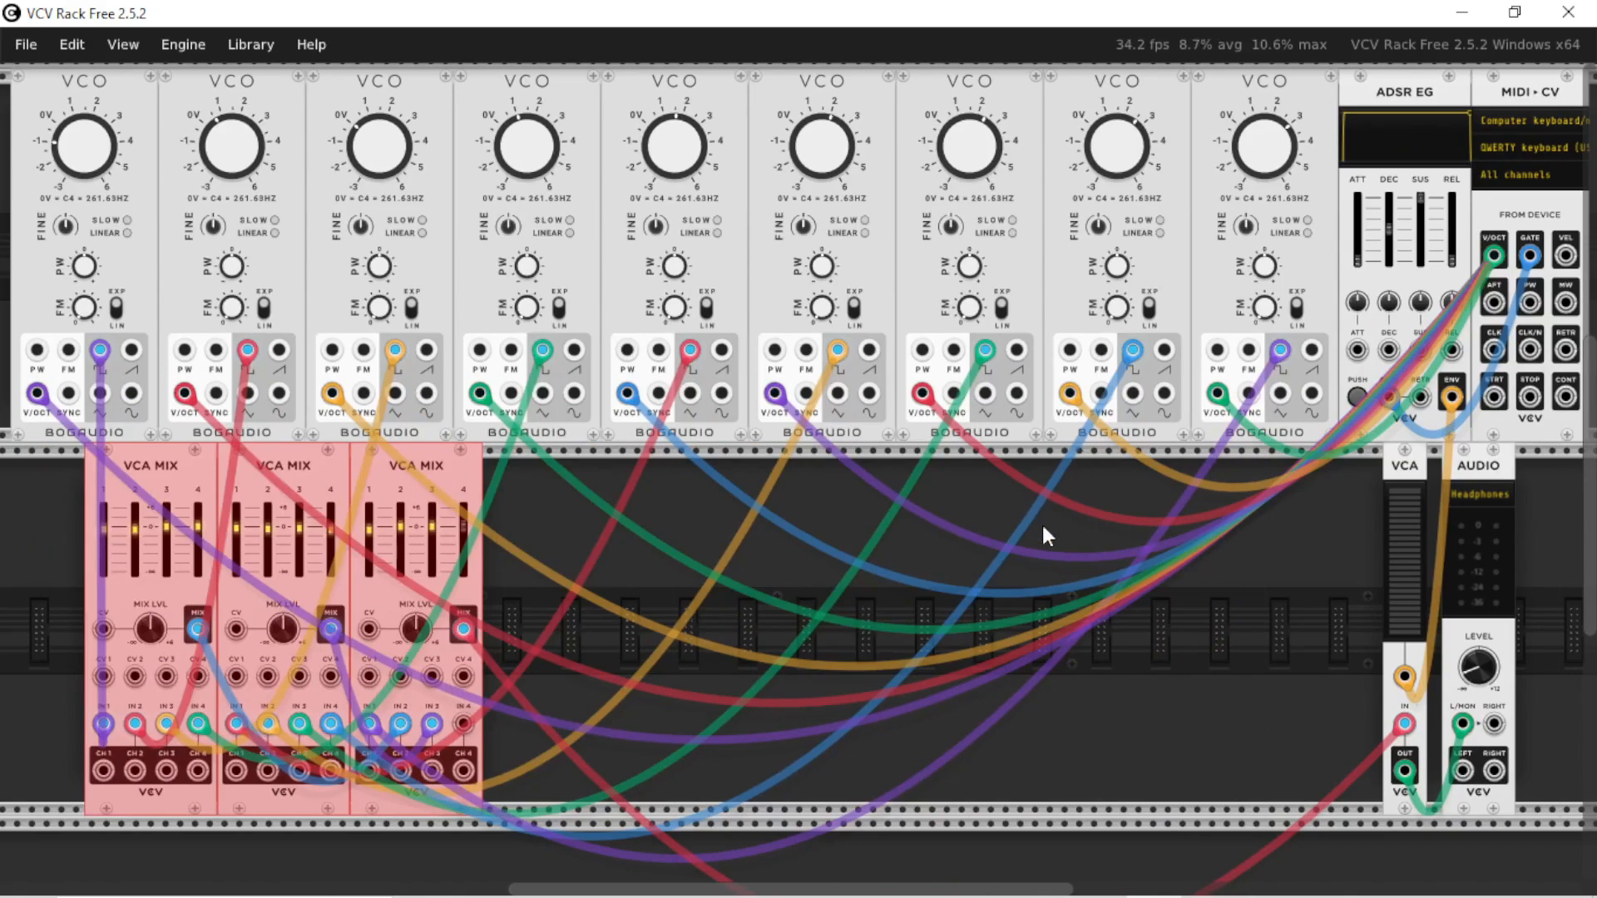
Switch to Chrome, search images for "leslie speaker", and study the Strymon rotary speaker diagram and the Wikipedia article on Leslie cabinets
key("alt+Tab")
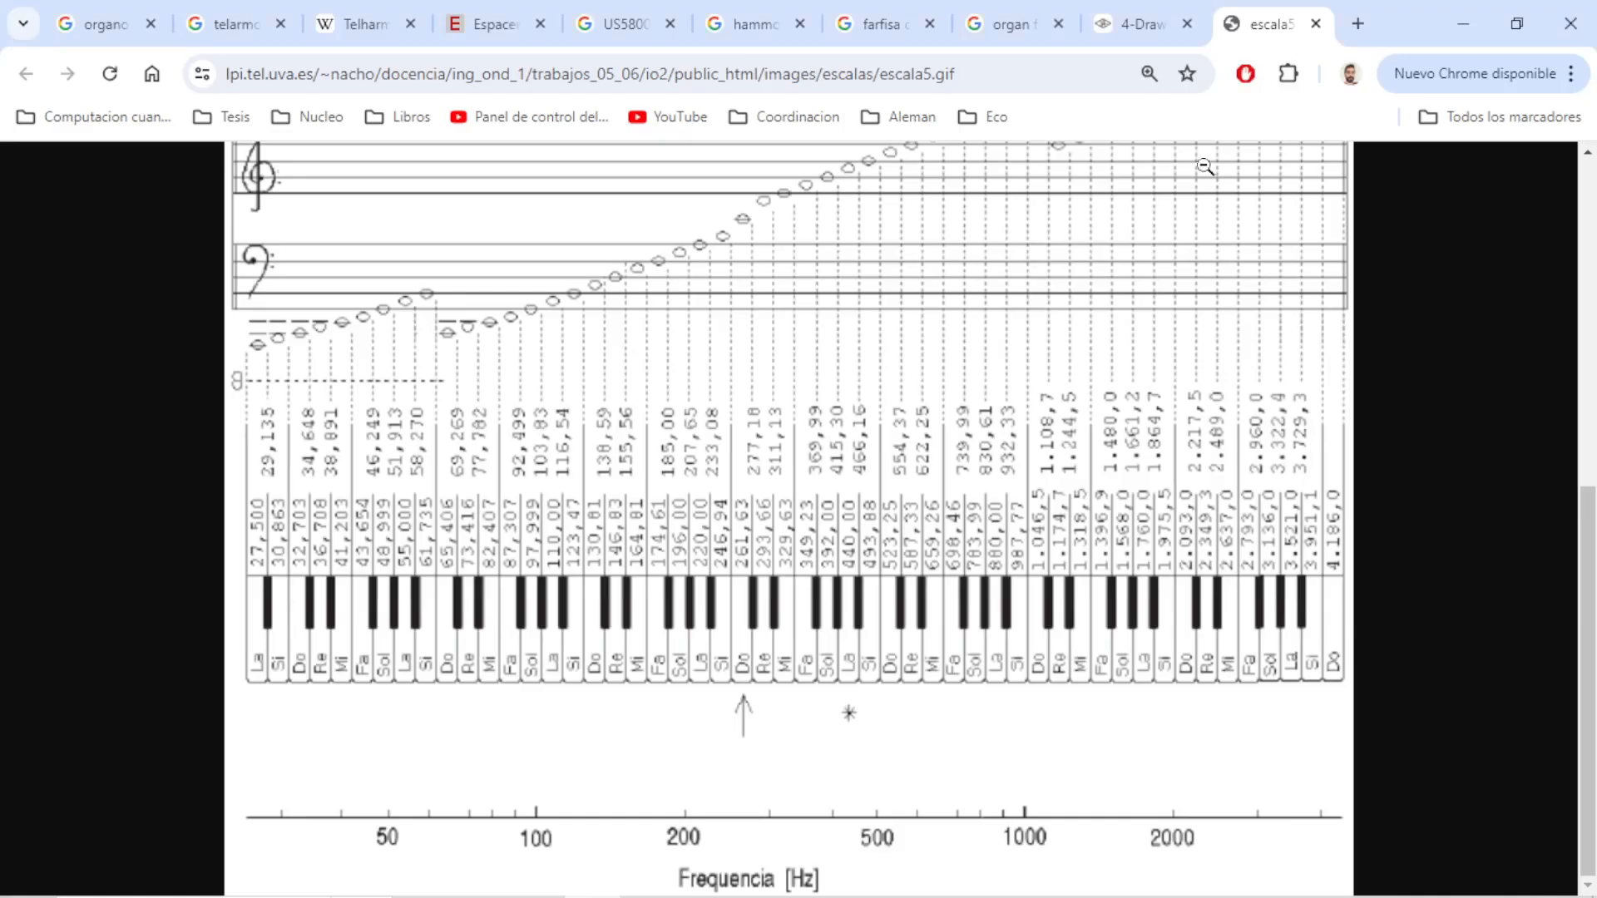
left_click(1367, 15)
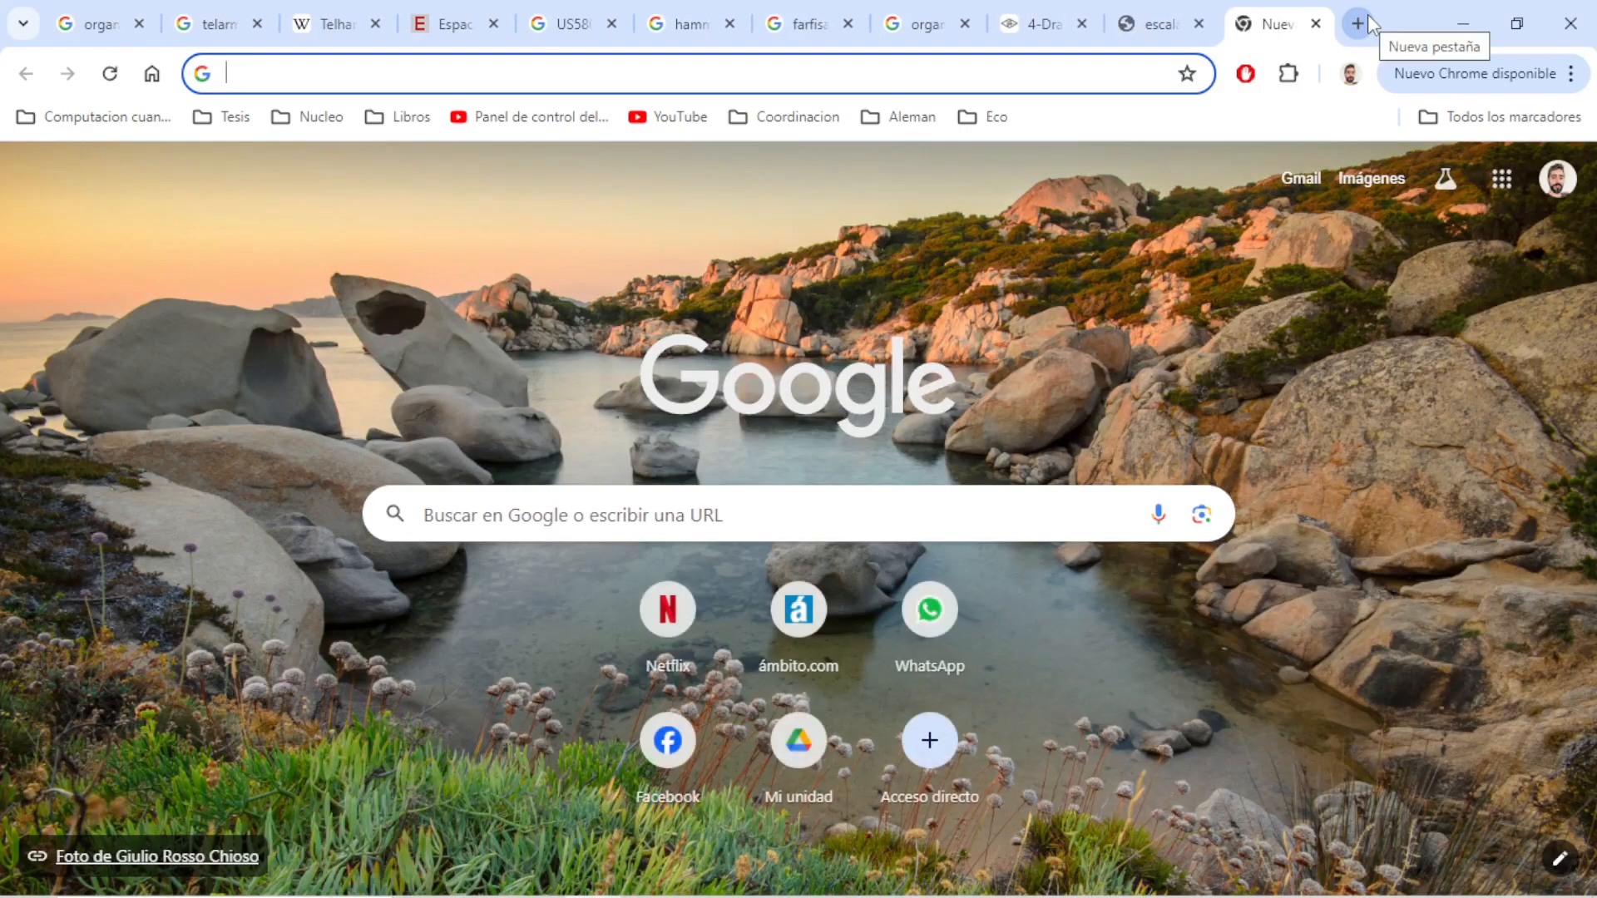
type("leslie speaker")
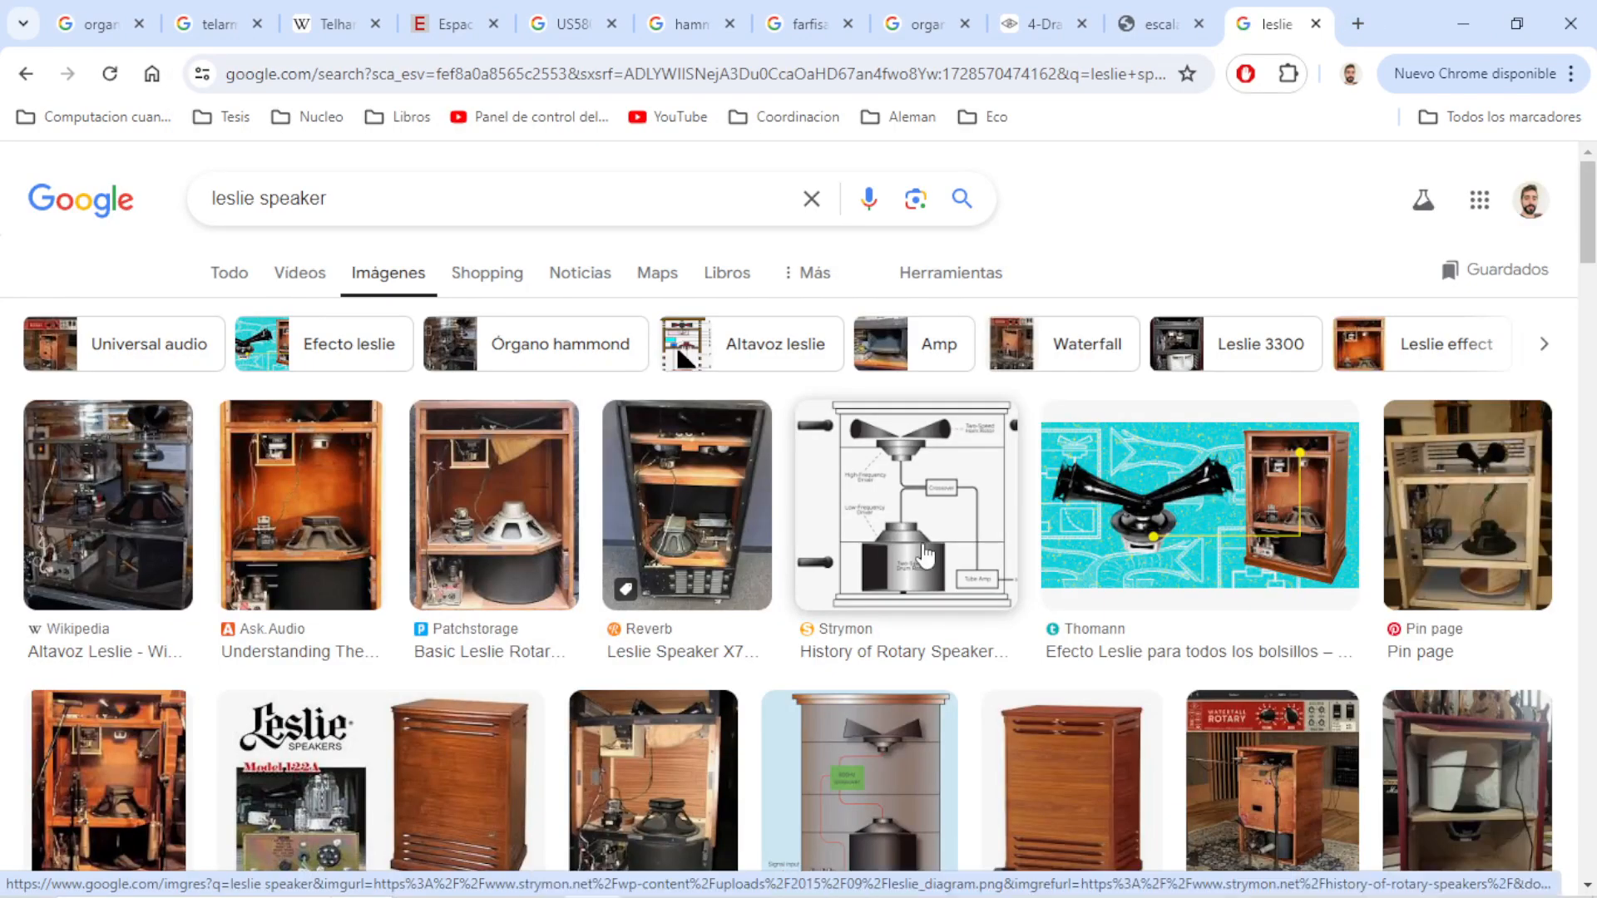
left_click(926, 556)
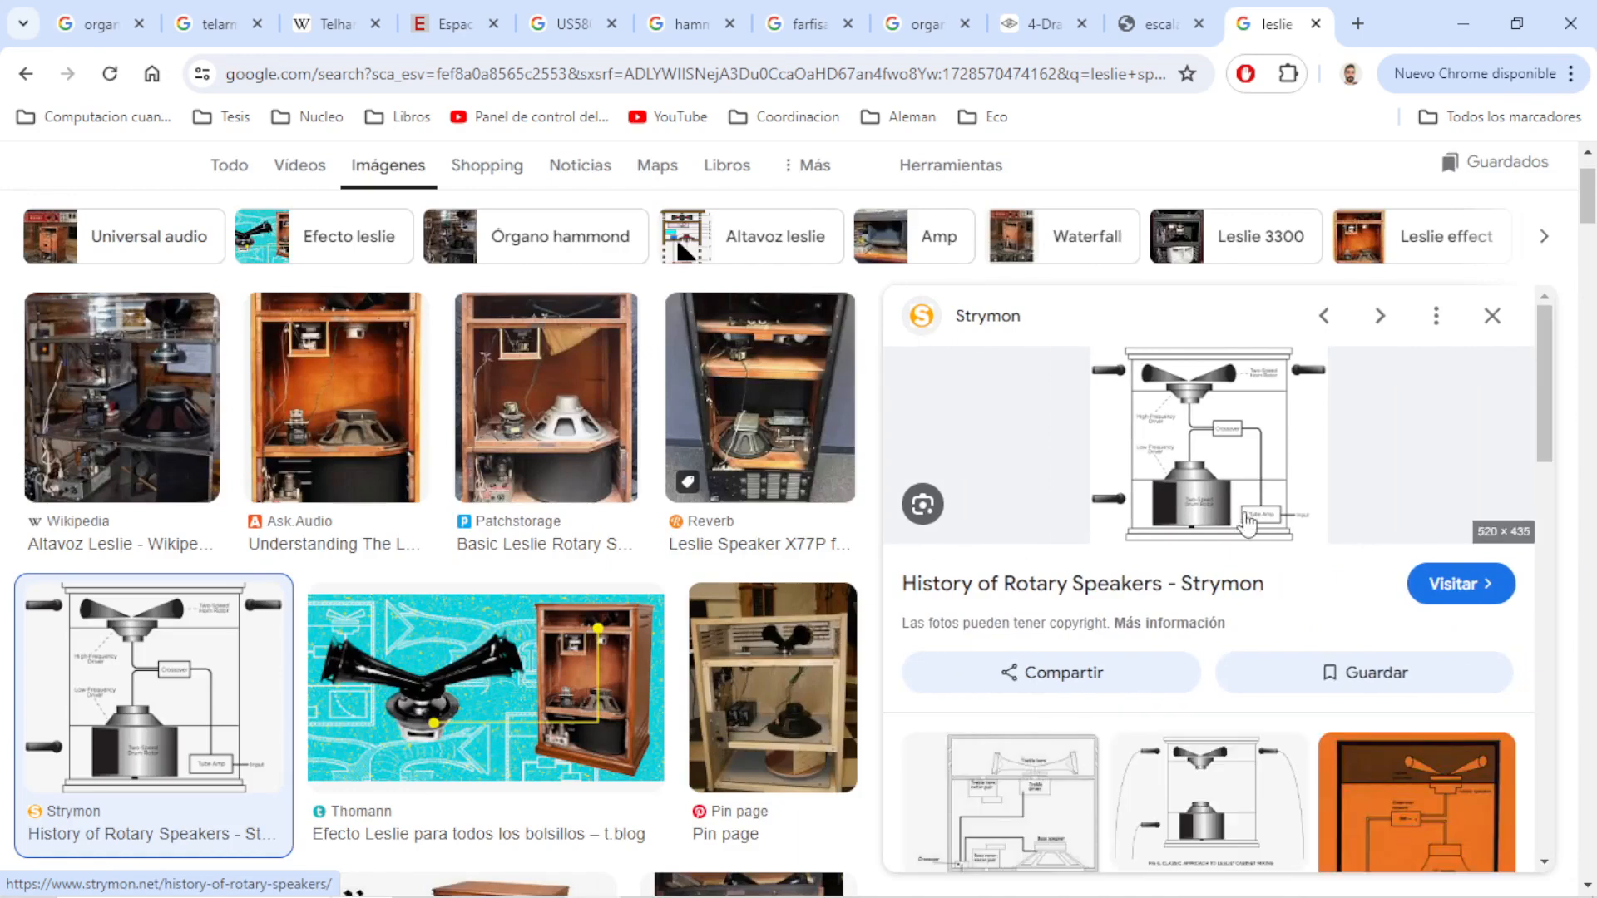
left_click(1207, 491)
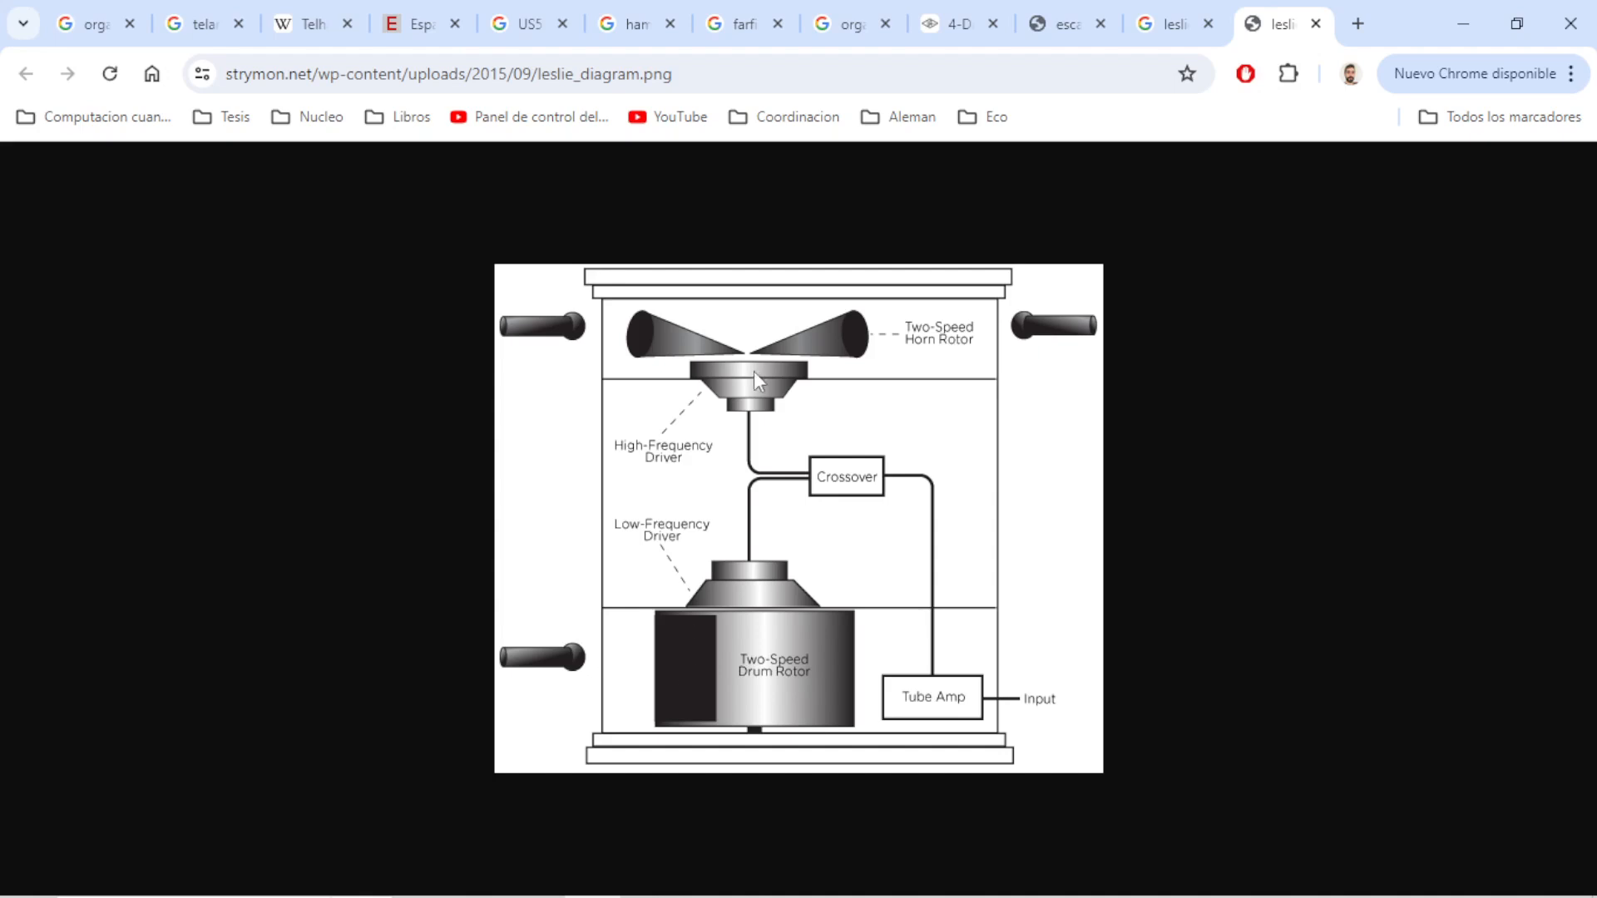
left_click(1174, 26)
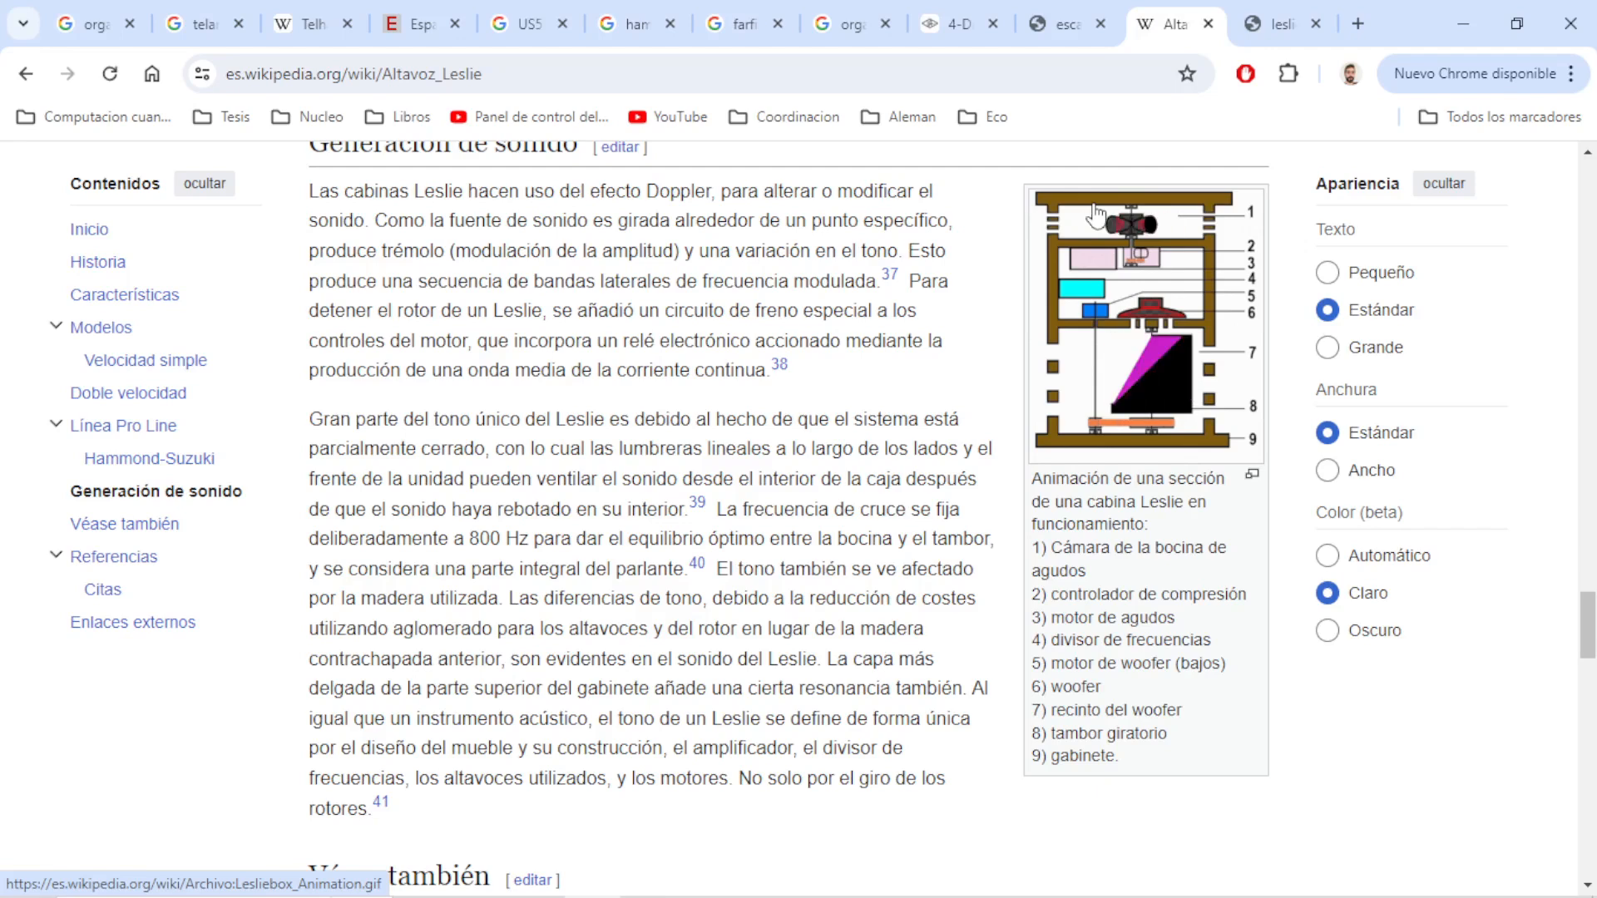
Return to VCV Rack and add two VCFs, an LFO and a Bogaudio INV module between the VCA and Audio modules
key("alt+Tab")
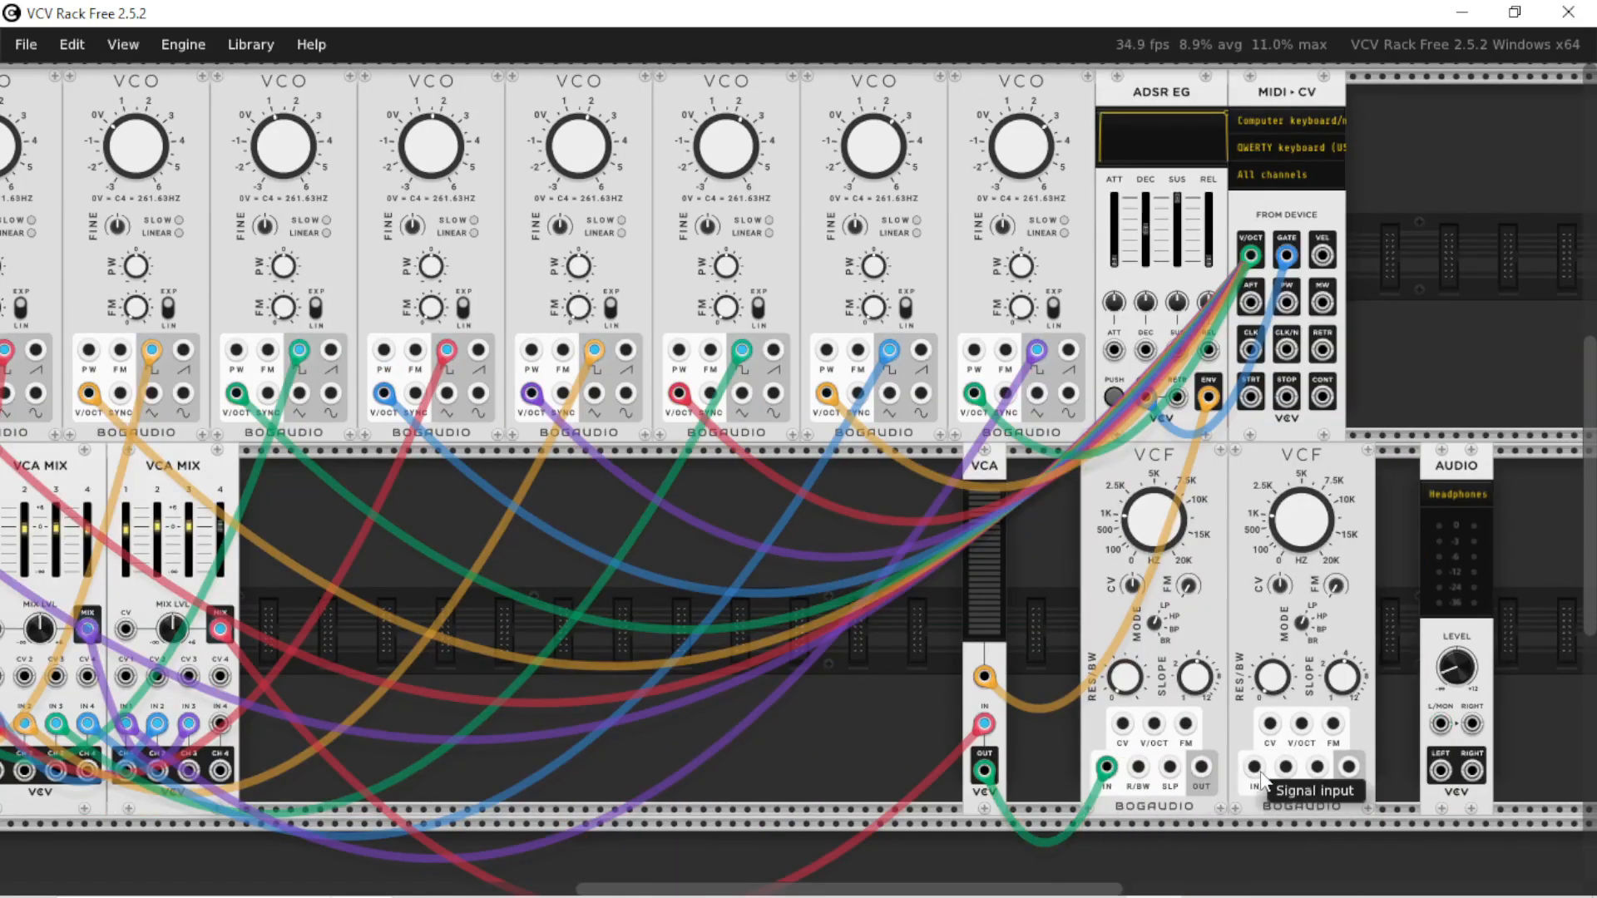
left_click_drag(1254, 766, 984, 771)
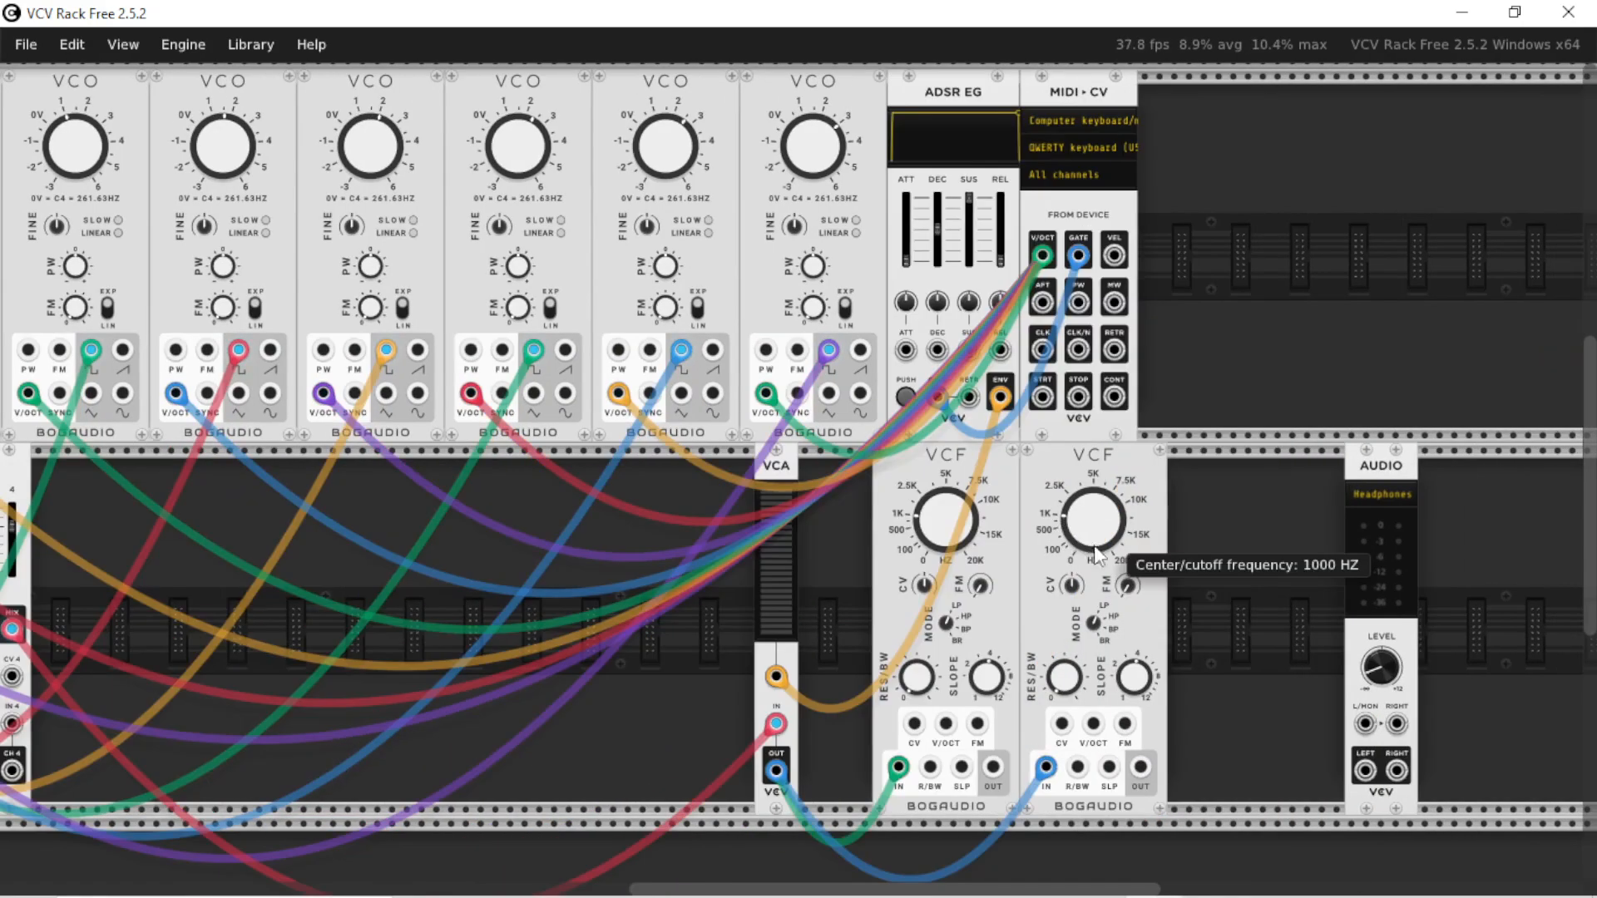
right_click(1248, 555)
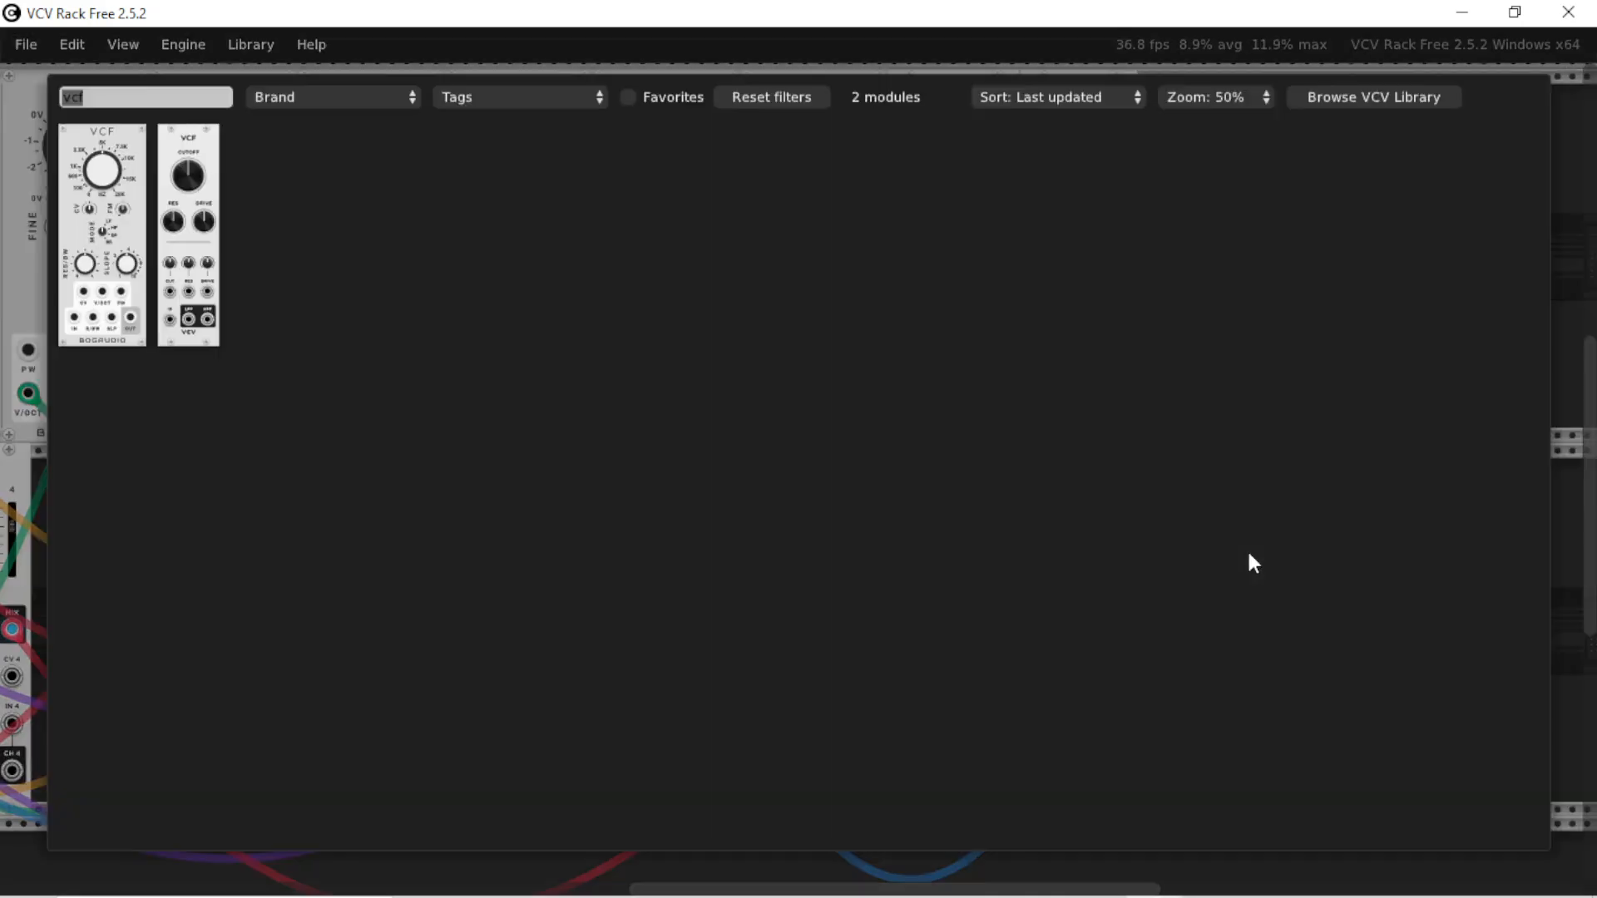
type("lfo")
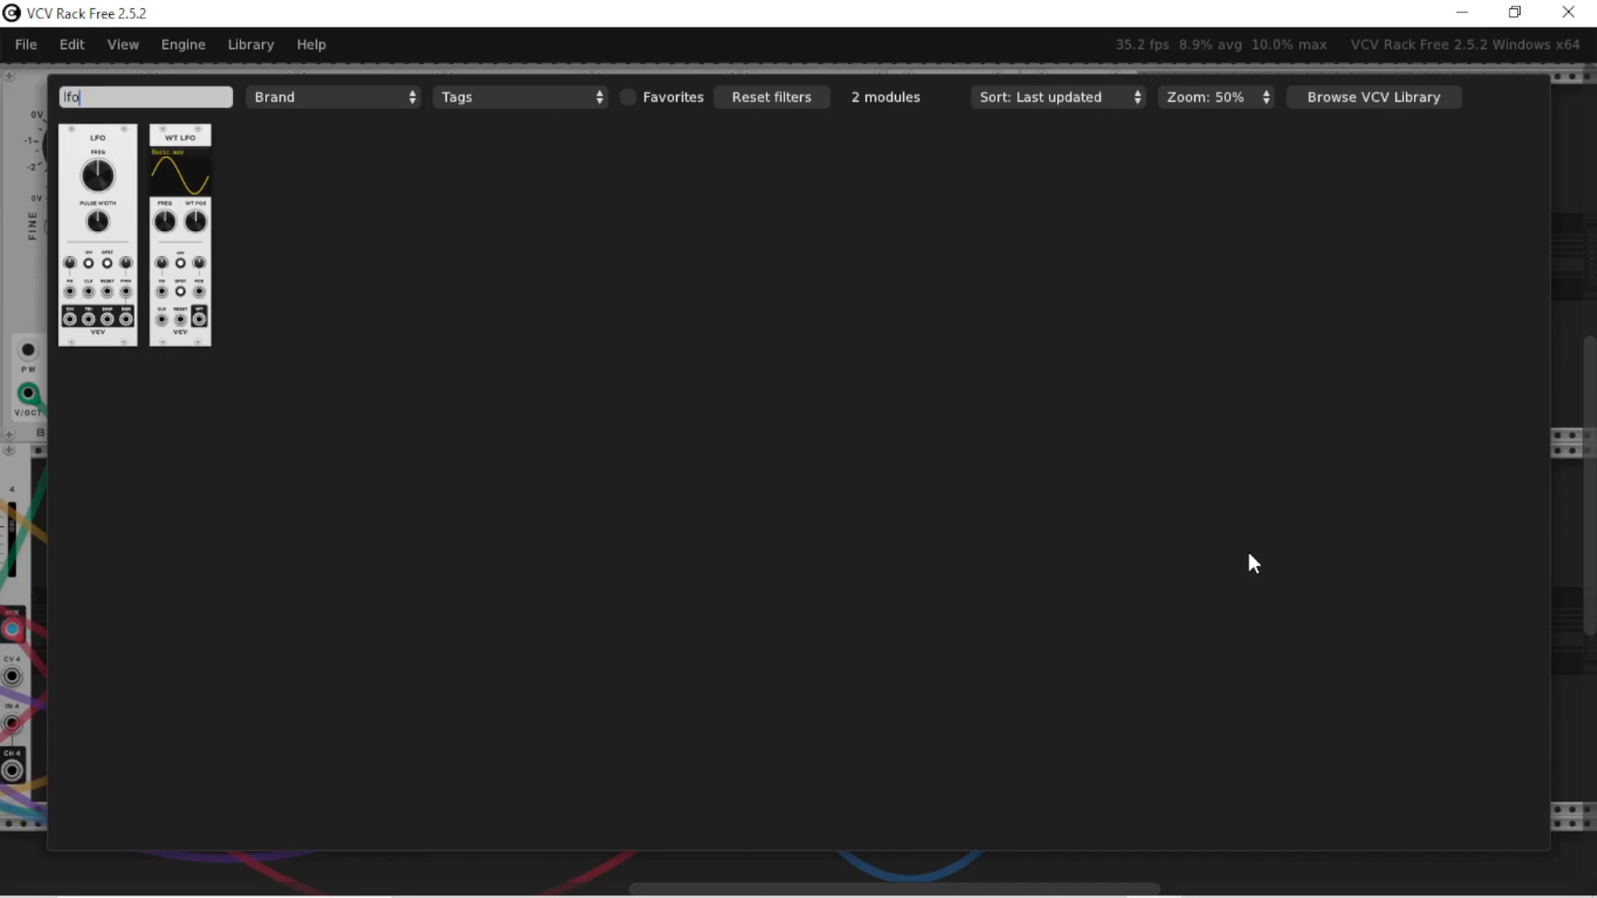
key("ctrl+a")
type("inv")
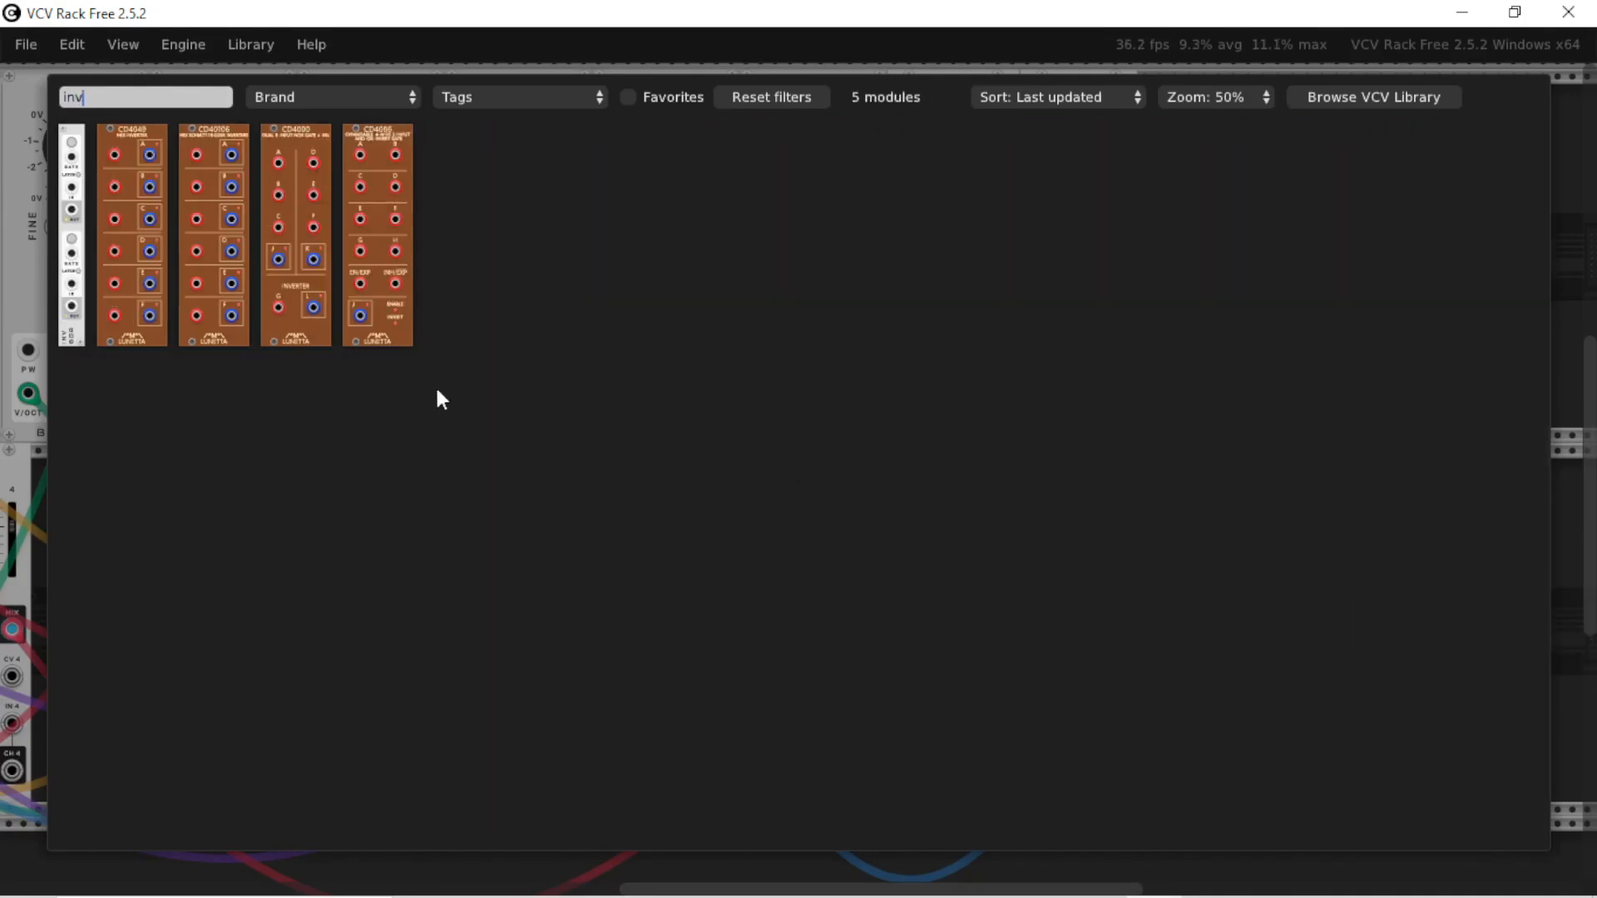
left_click(72, 250)
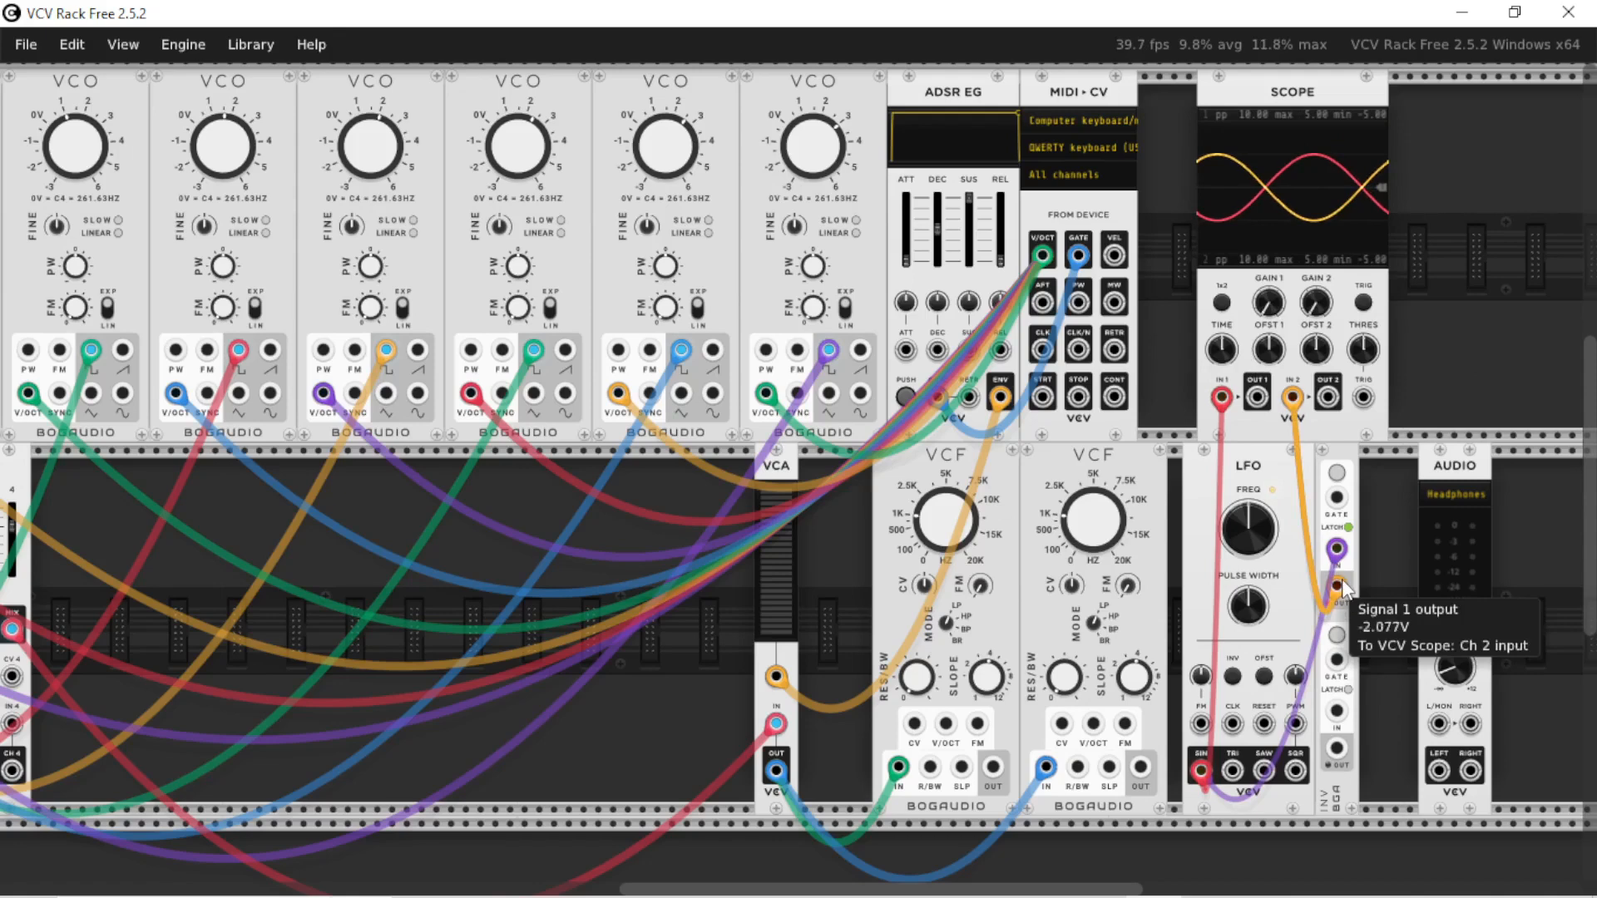
Remove the Scope module and patch the LFO sine output and the INV output into the CV inputs of the two VCFs
key("Delete")
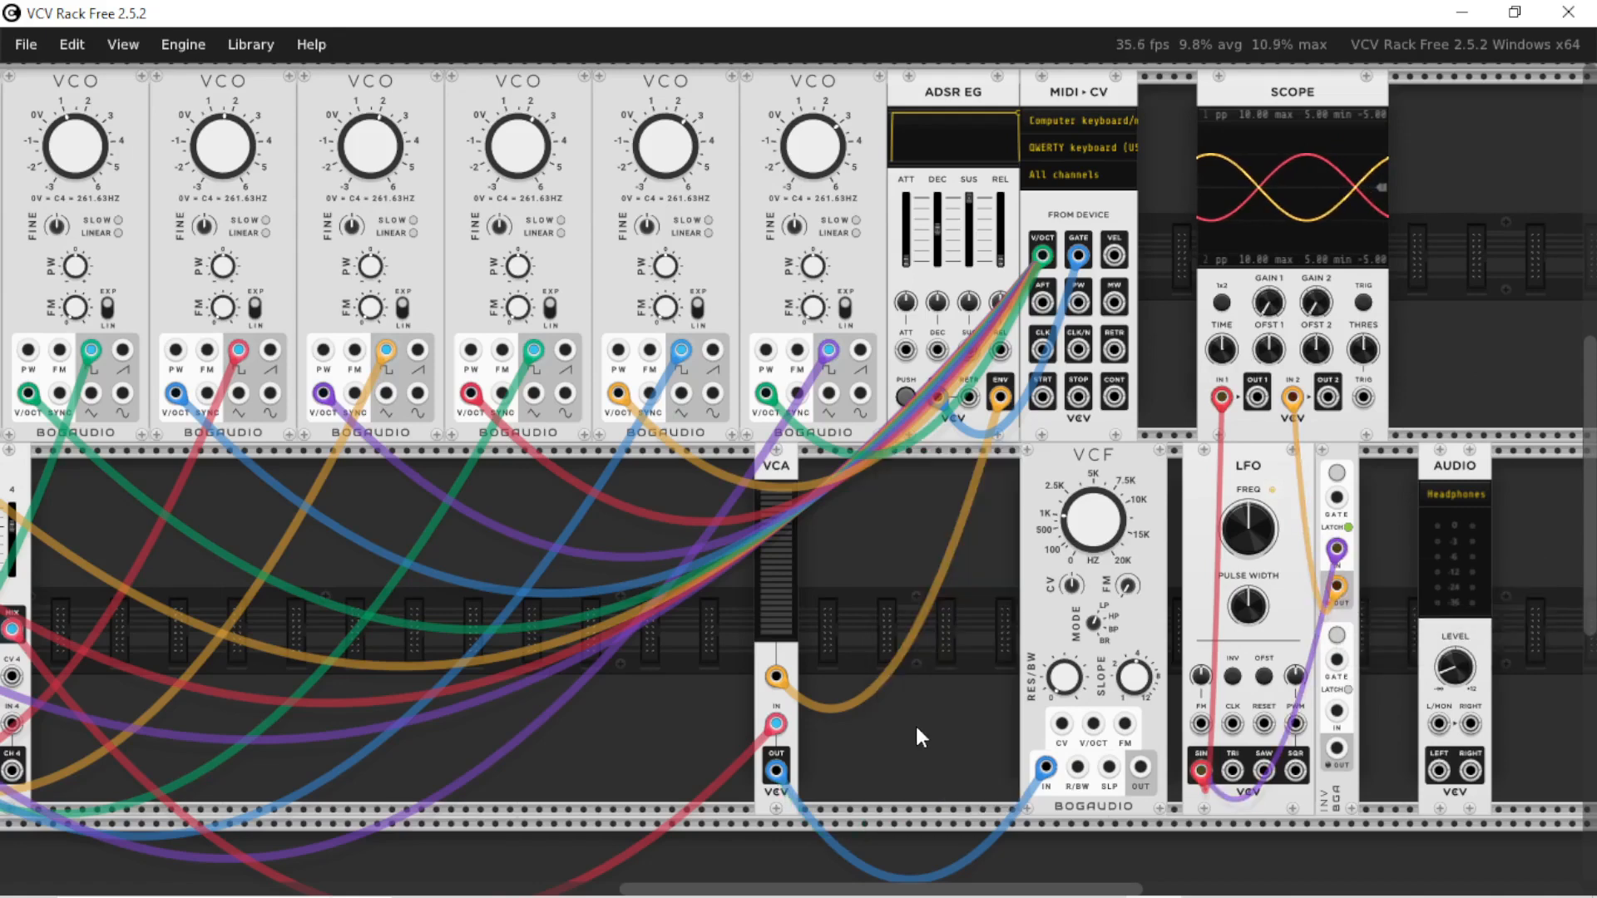
key("ctrl+z")
key("Delete")
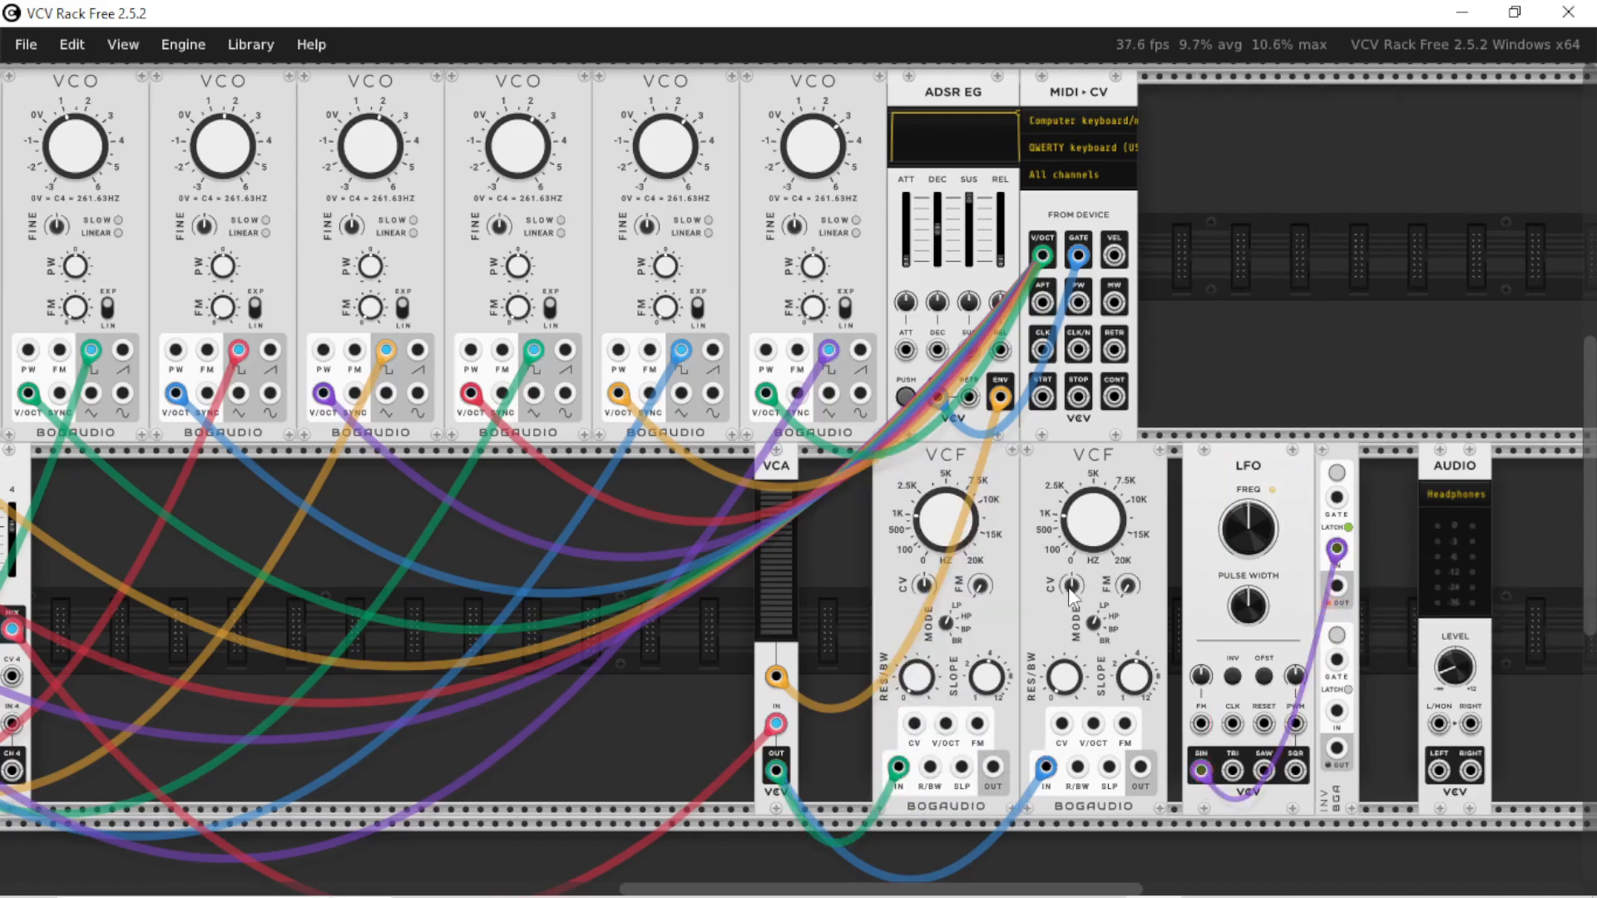
key("ctrl+z")
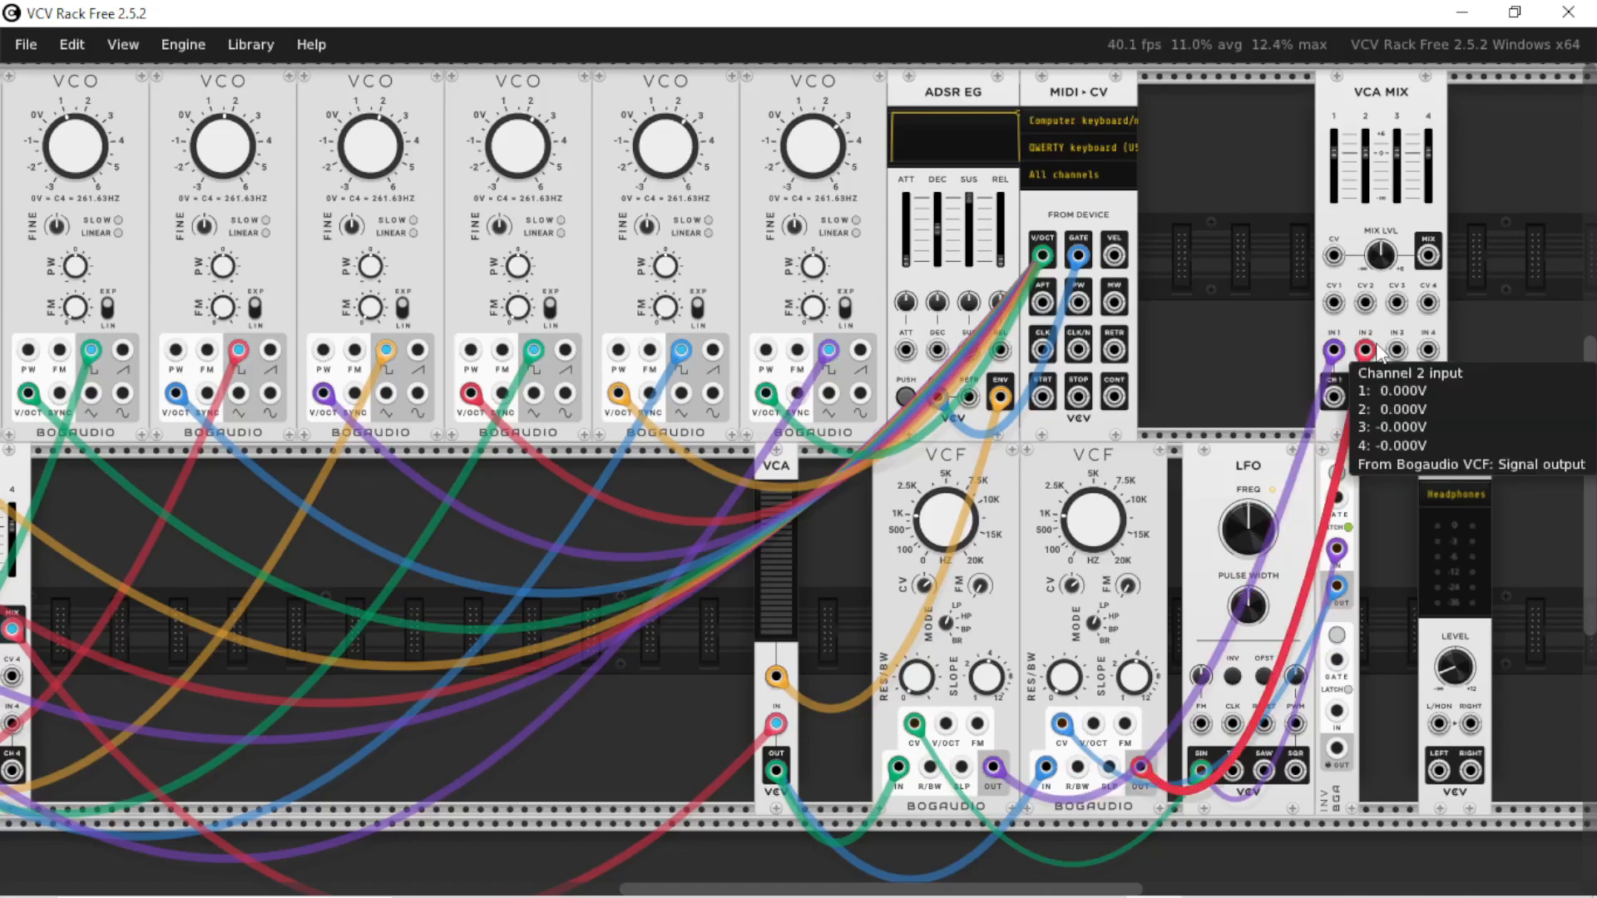
Replace the VCA MIX above the LFO with a MIX8, feeding both VCF outputs into channels 1 and 2 and its outputs into Audio
key("Delete")
right_click(1370, 294)
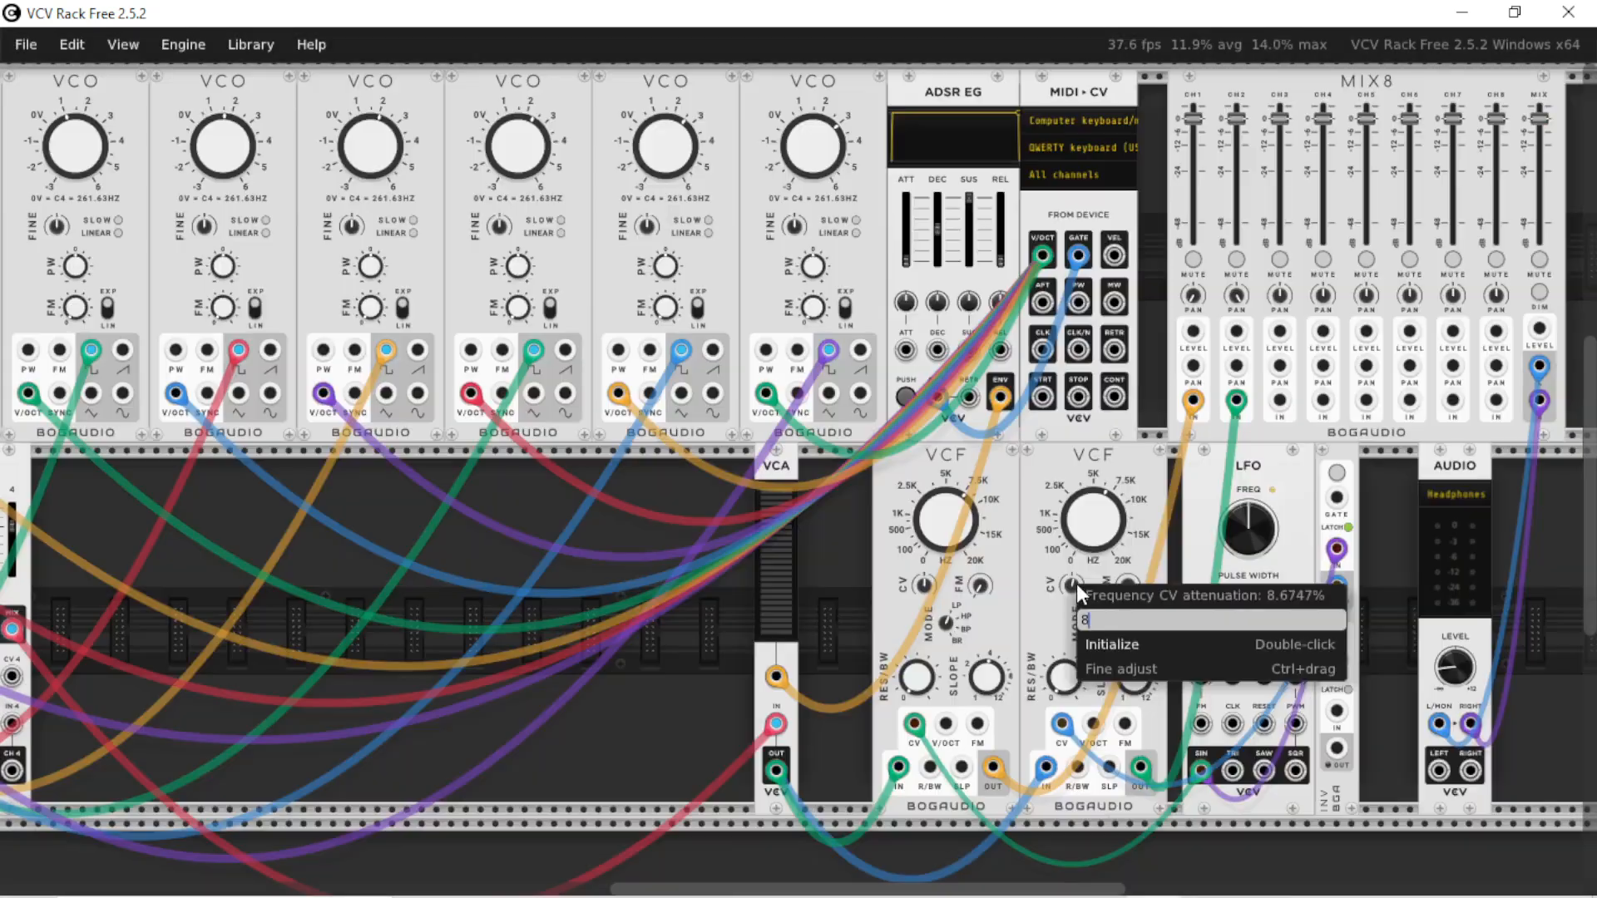
type("0")
key("Return")
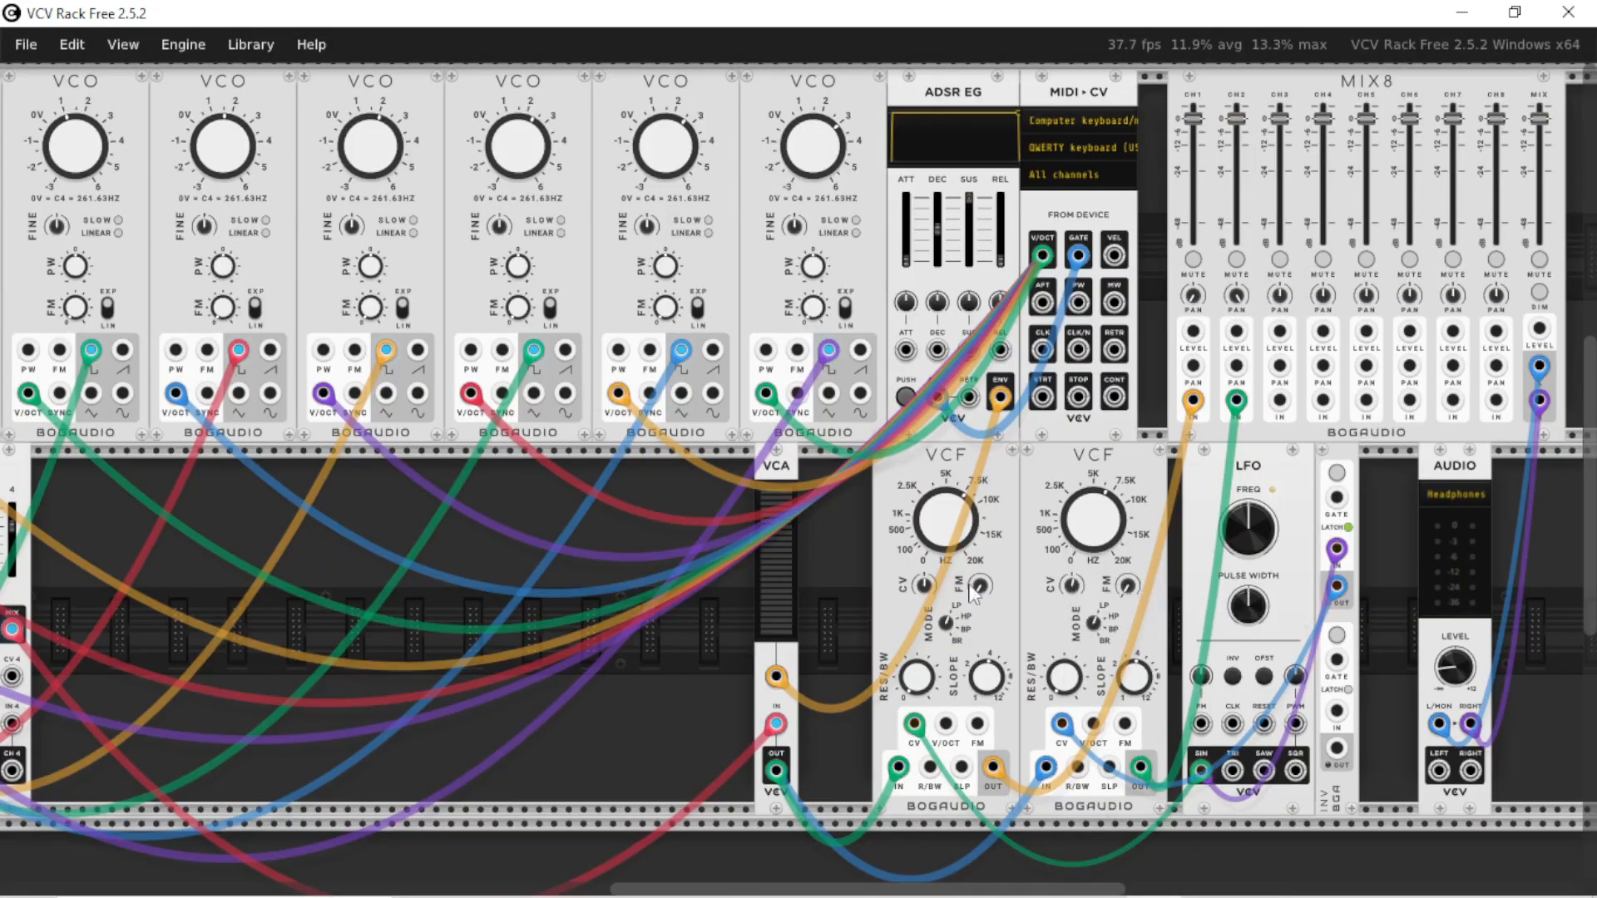
Set the first VCF's frequency CV attenuation to 8% and its center/cutoff frequency to 8k
right_click(929, 593)
right_click(922, 586)
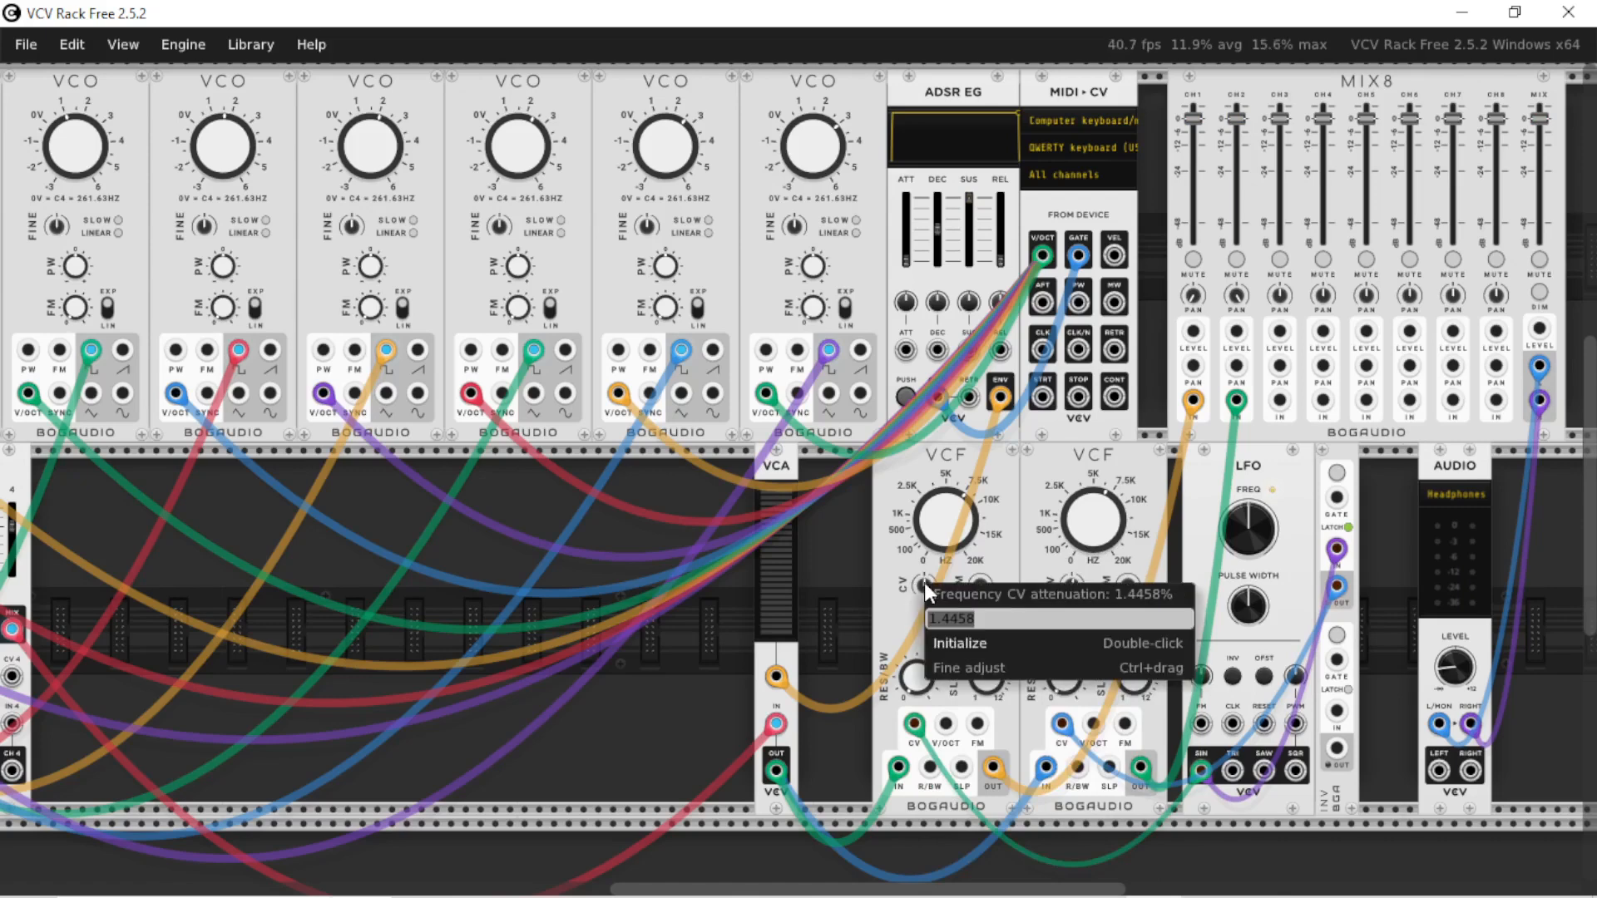
type("8")
key("Return")
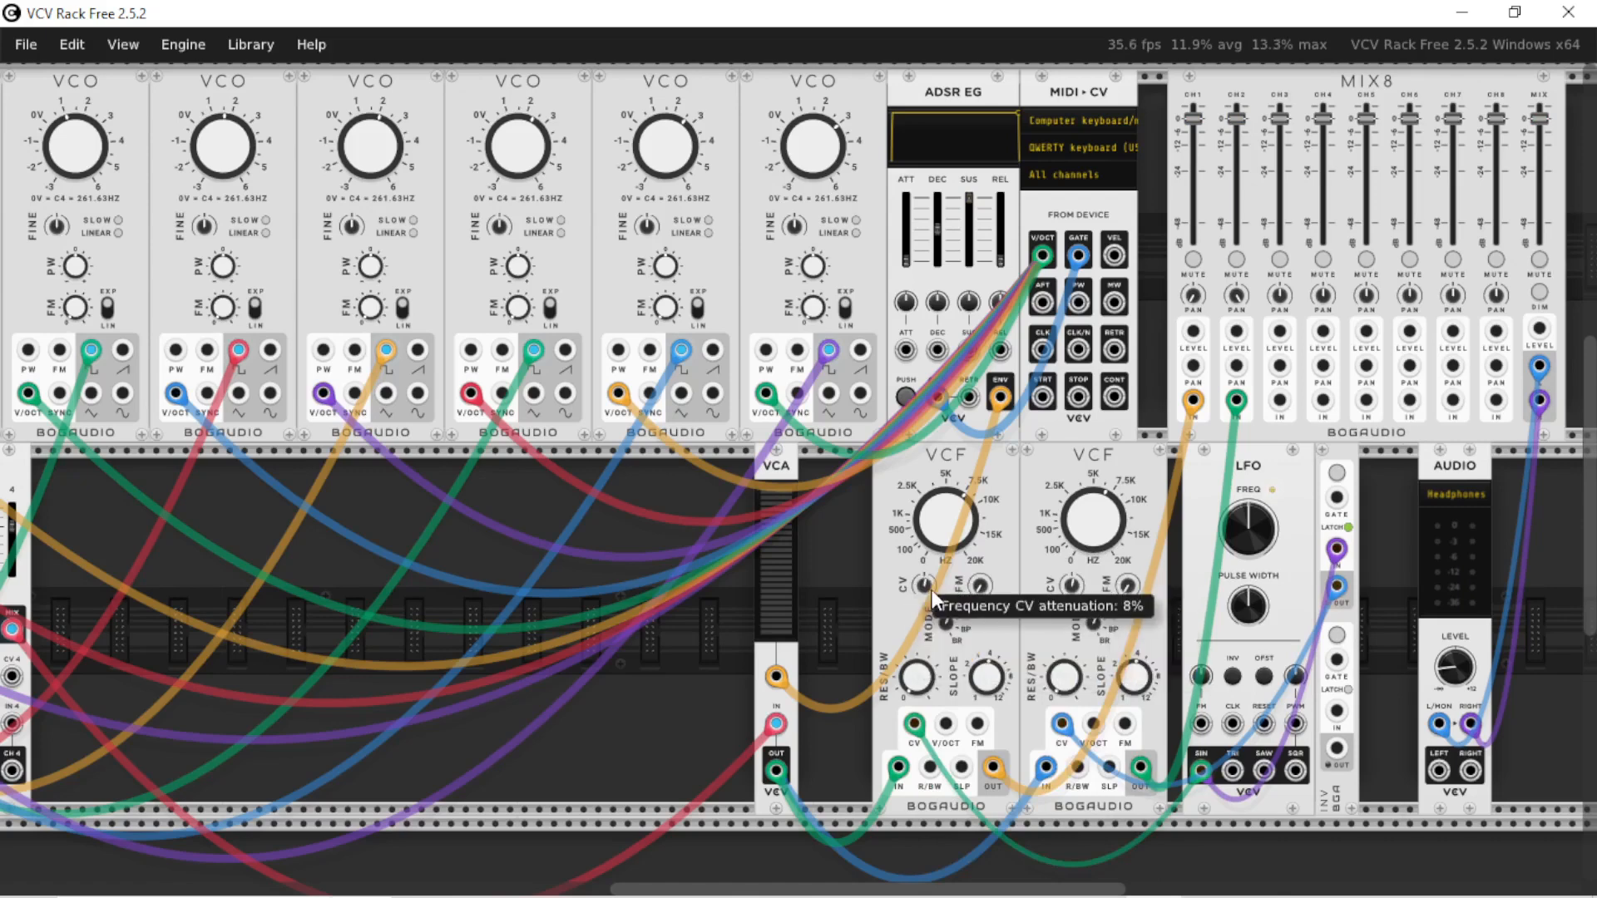
right_click(948, 508)
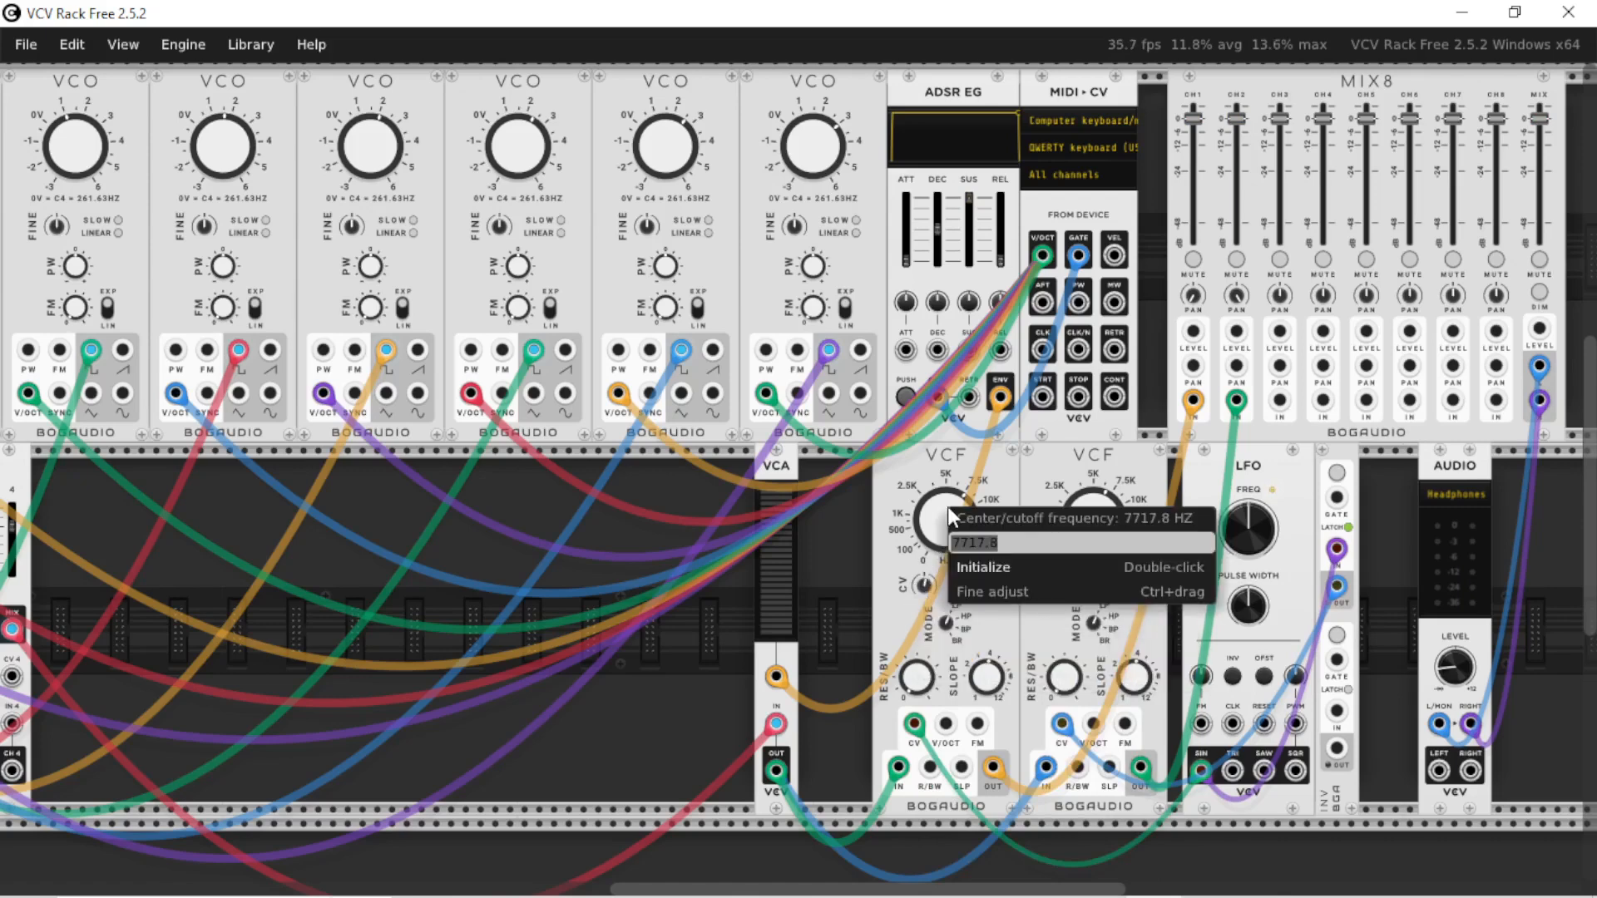
type("8k")
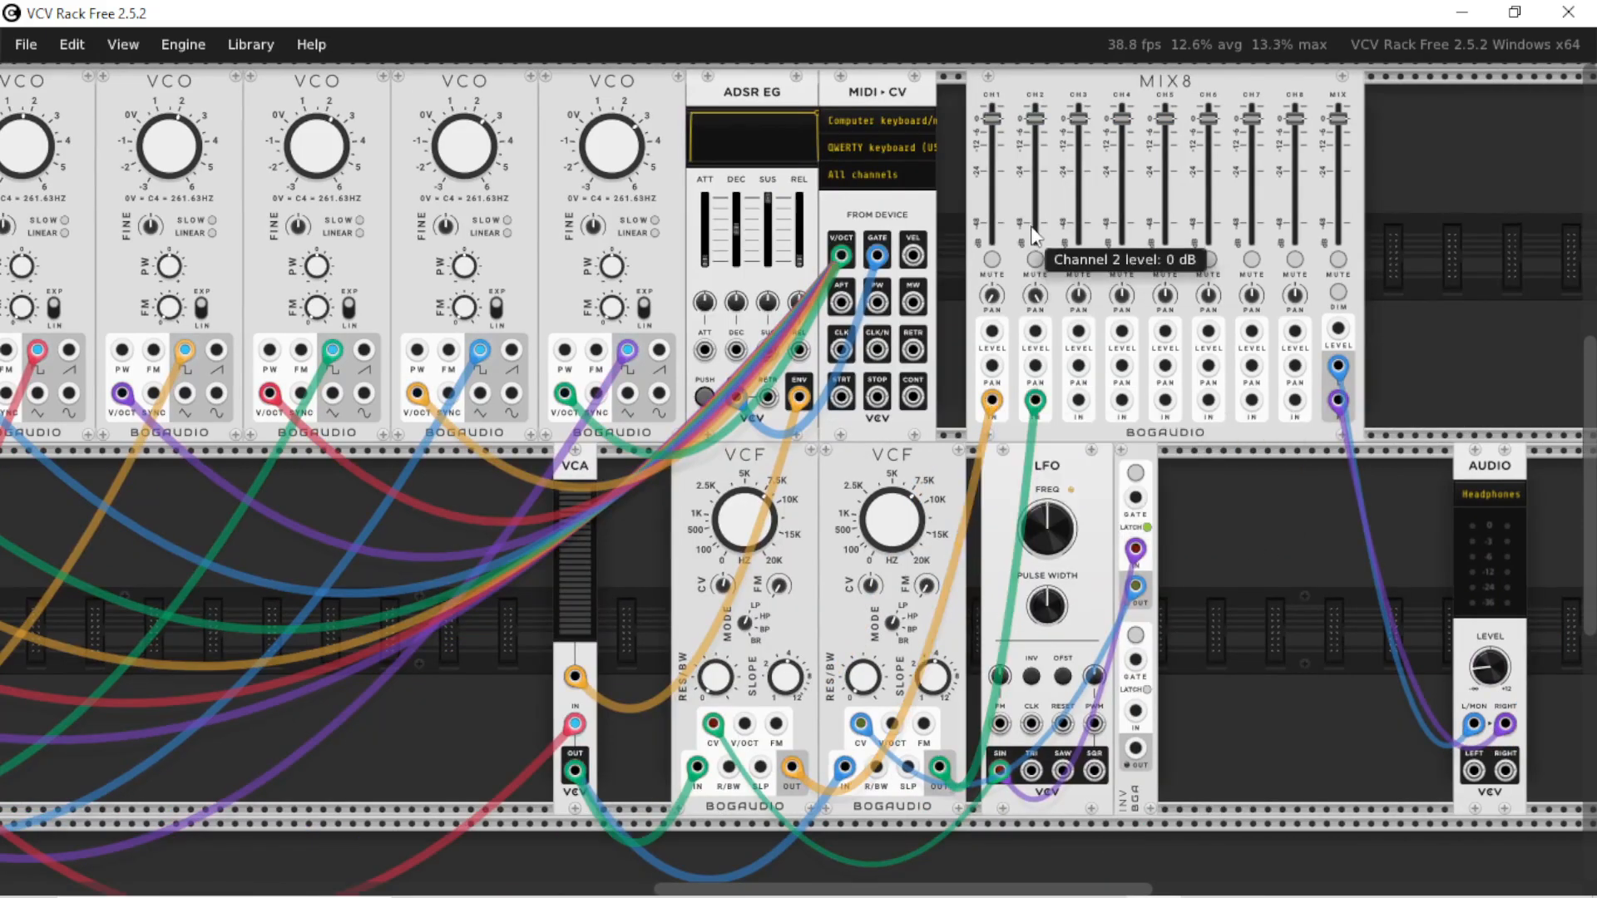
Add a Delay module, modulate its time from the LFO's sine output, and send its wet output to MIX8 channel 3
right_click(1245, 622)
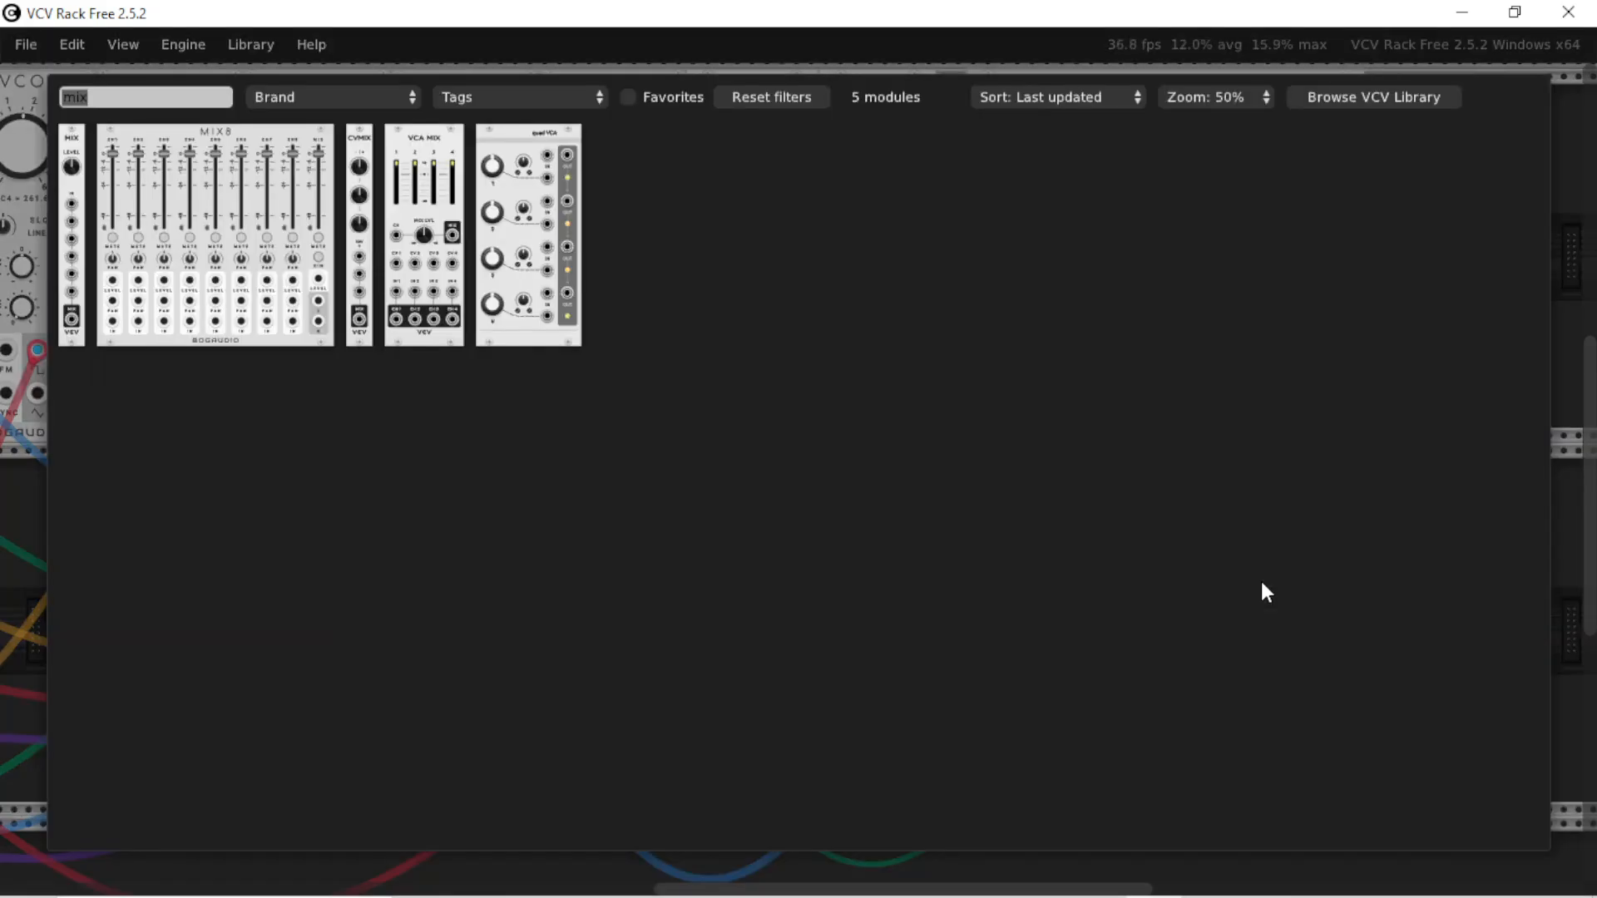
left_click(1262, 584)
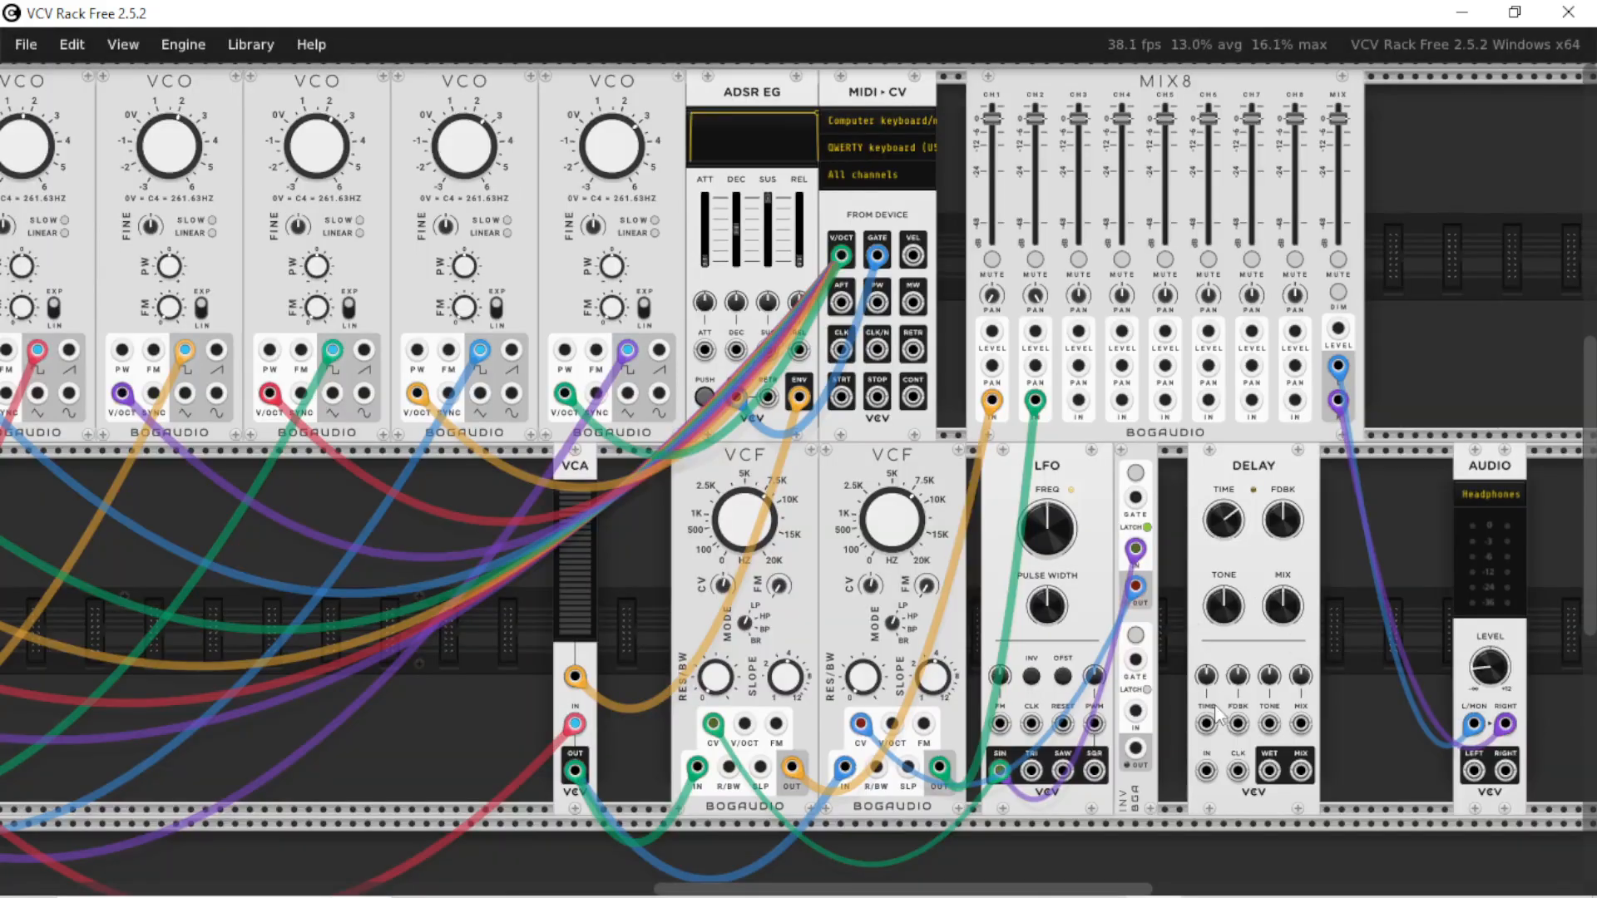
left_click_drag(1206, 724, 1000, 769)
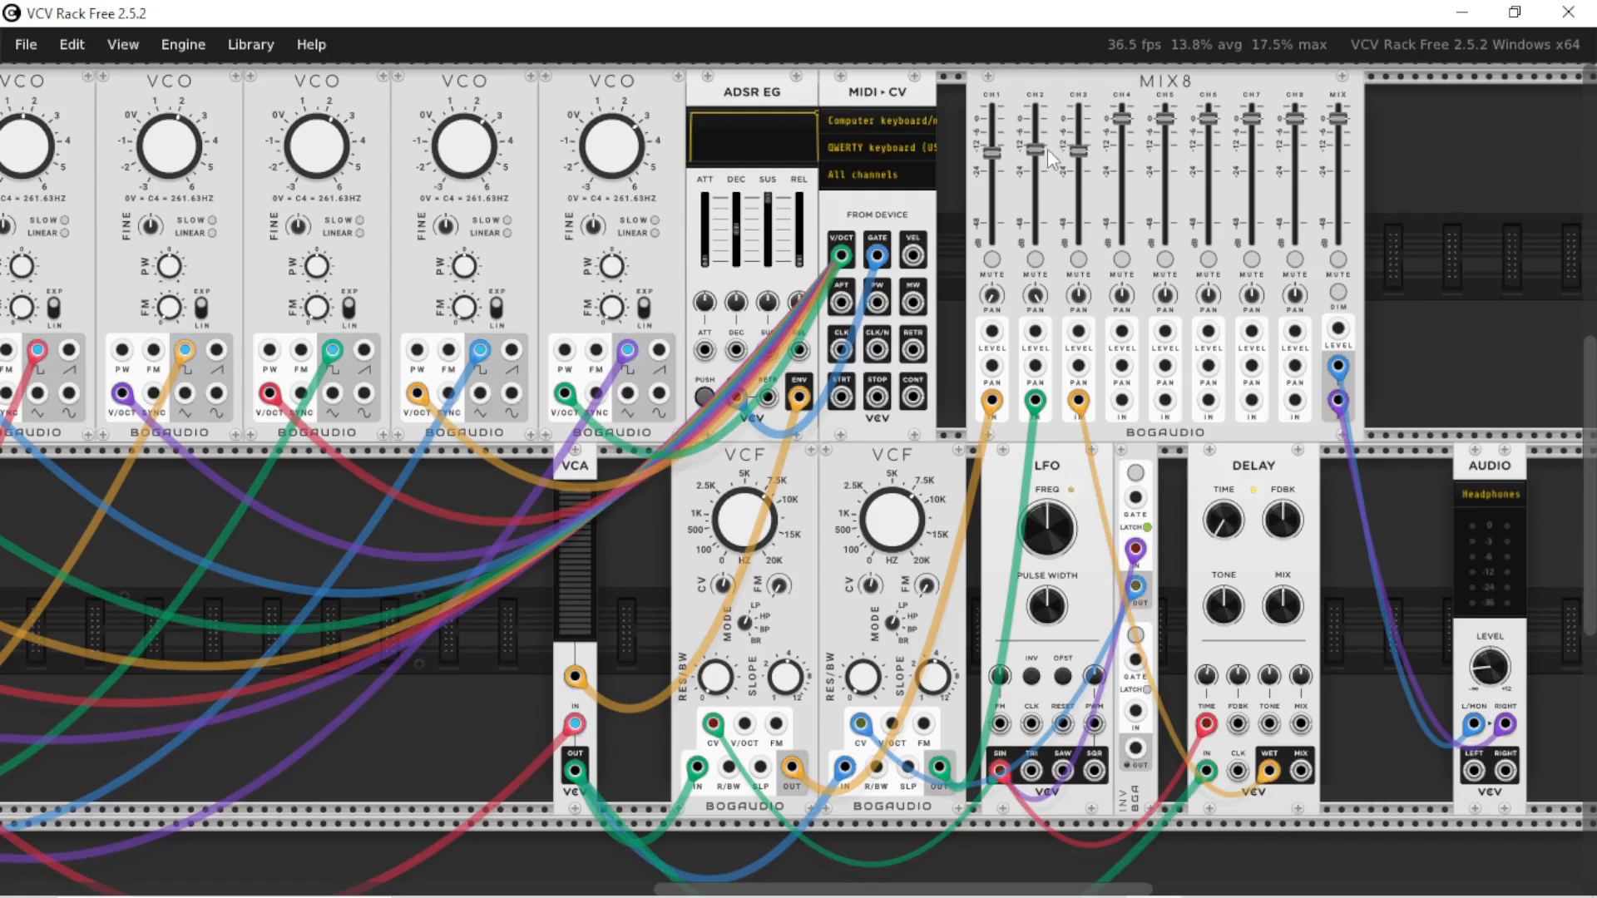
Match MIX8 channel 2's level to channels 1 and 3, play a note, and raise the LFO frequency to about 4.24 Hz
left_click_drag(1037, 148, 1038, 155)
key("z")
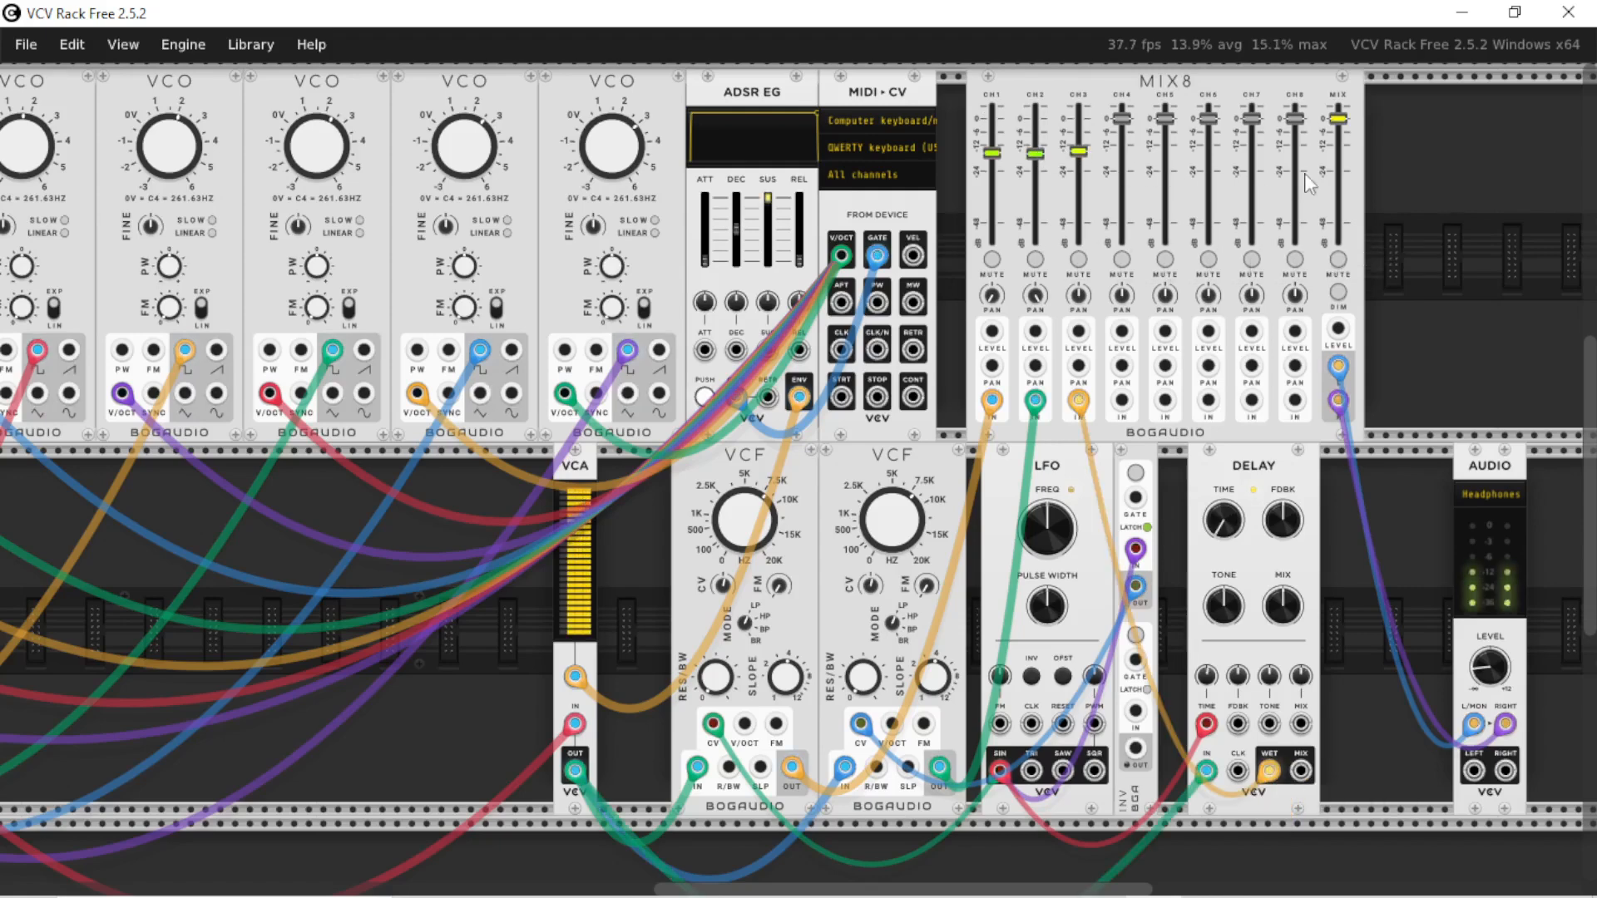
left_click_drag(1047, 528, 1048, 519)
Audition the Delay signal alone by muting MIX8 channels 1 and 2 while playing, and unmute both channels again
mouse_move(1206, 676)
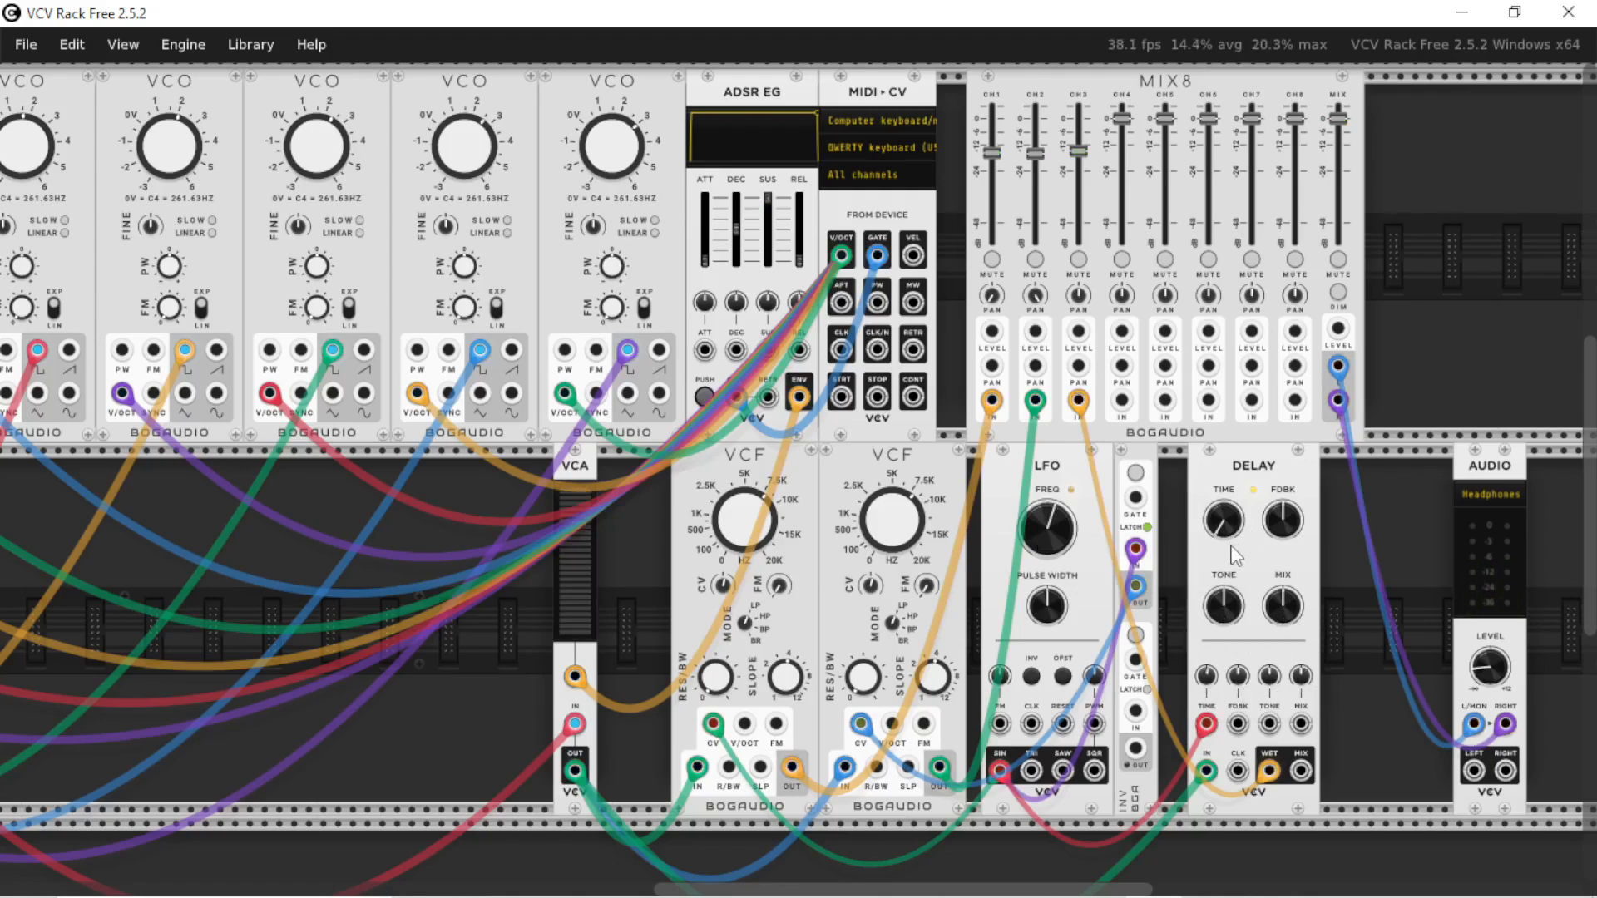
mouse_move(1269, 779)
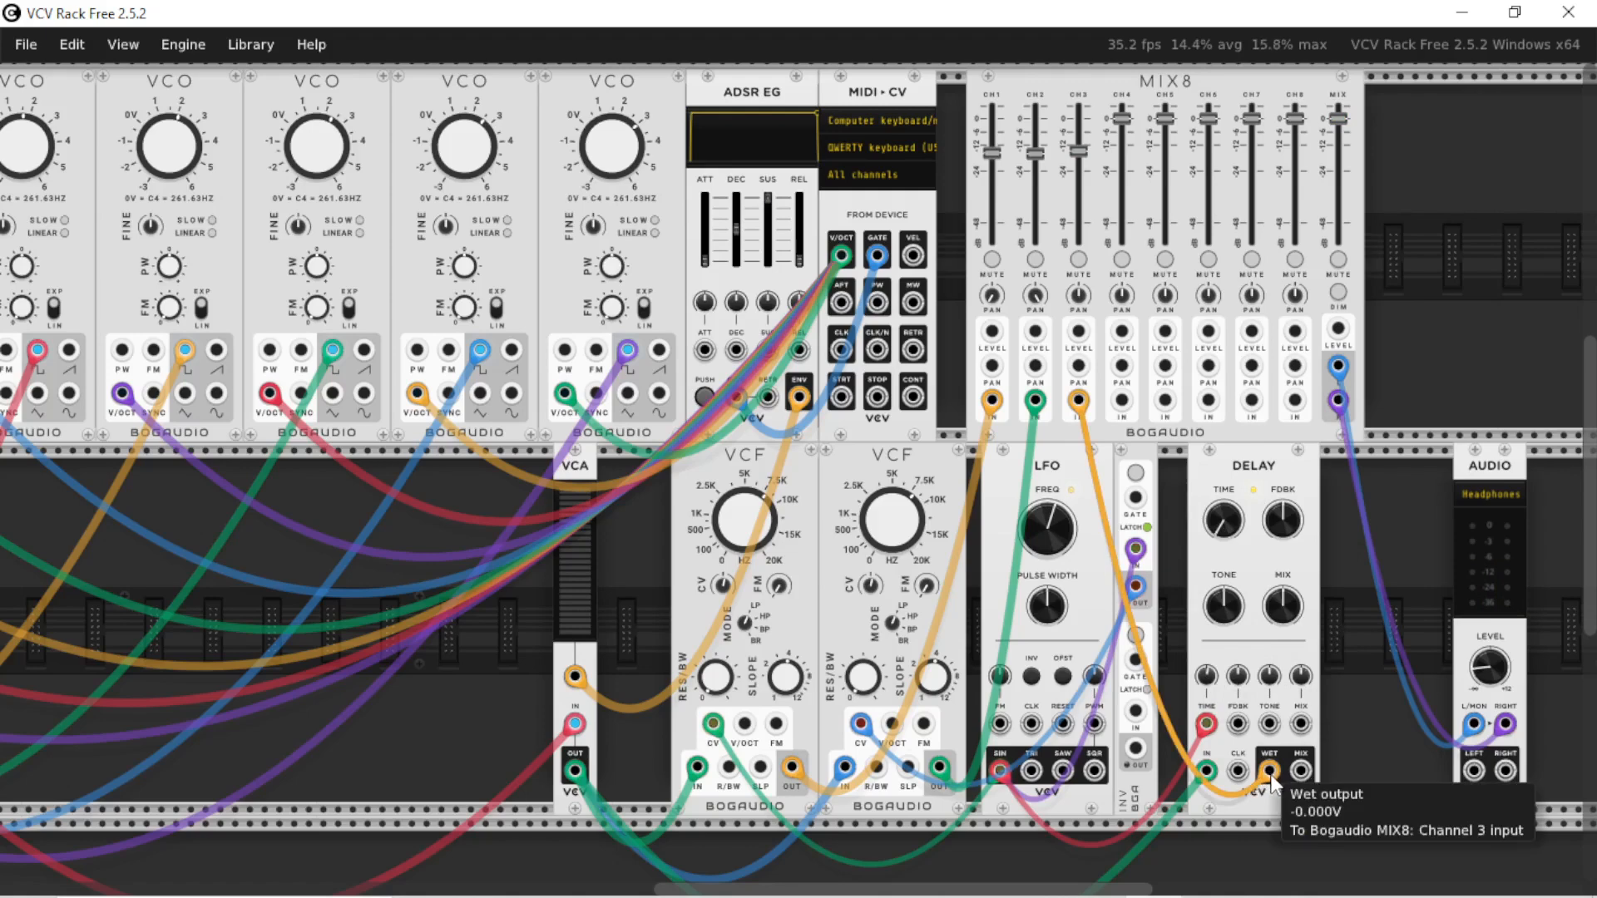
left_click(1036, 259)
left_click(992, 259)
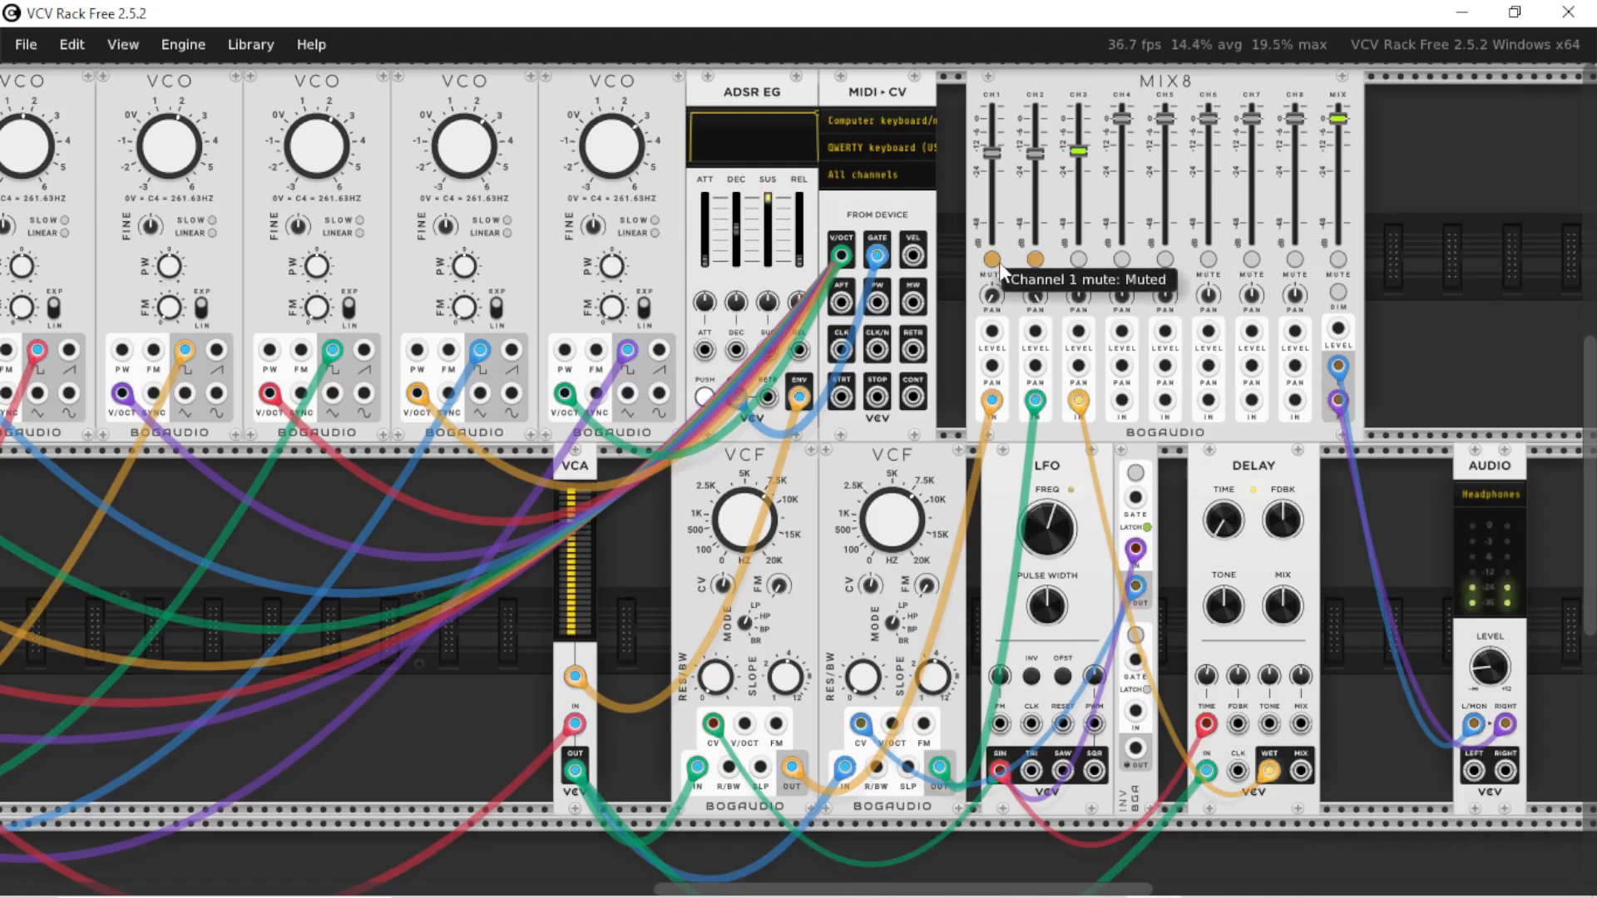
left_click(1036, 259)
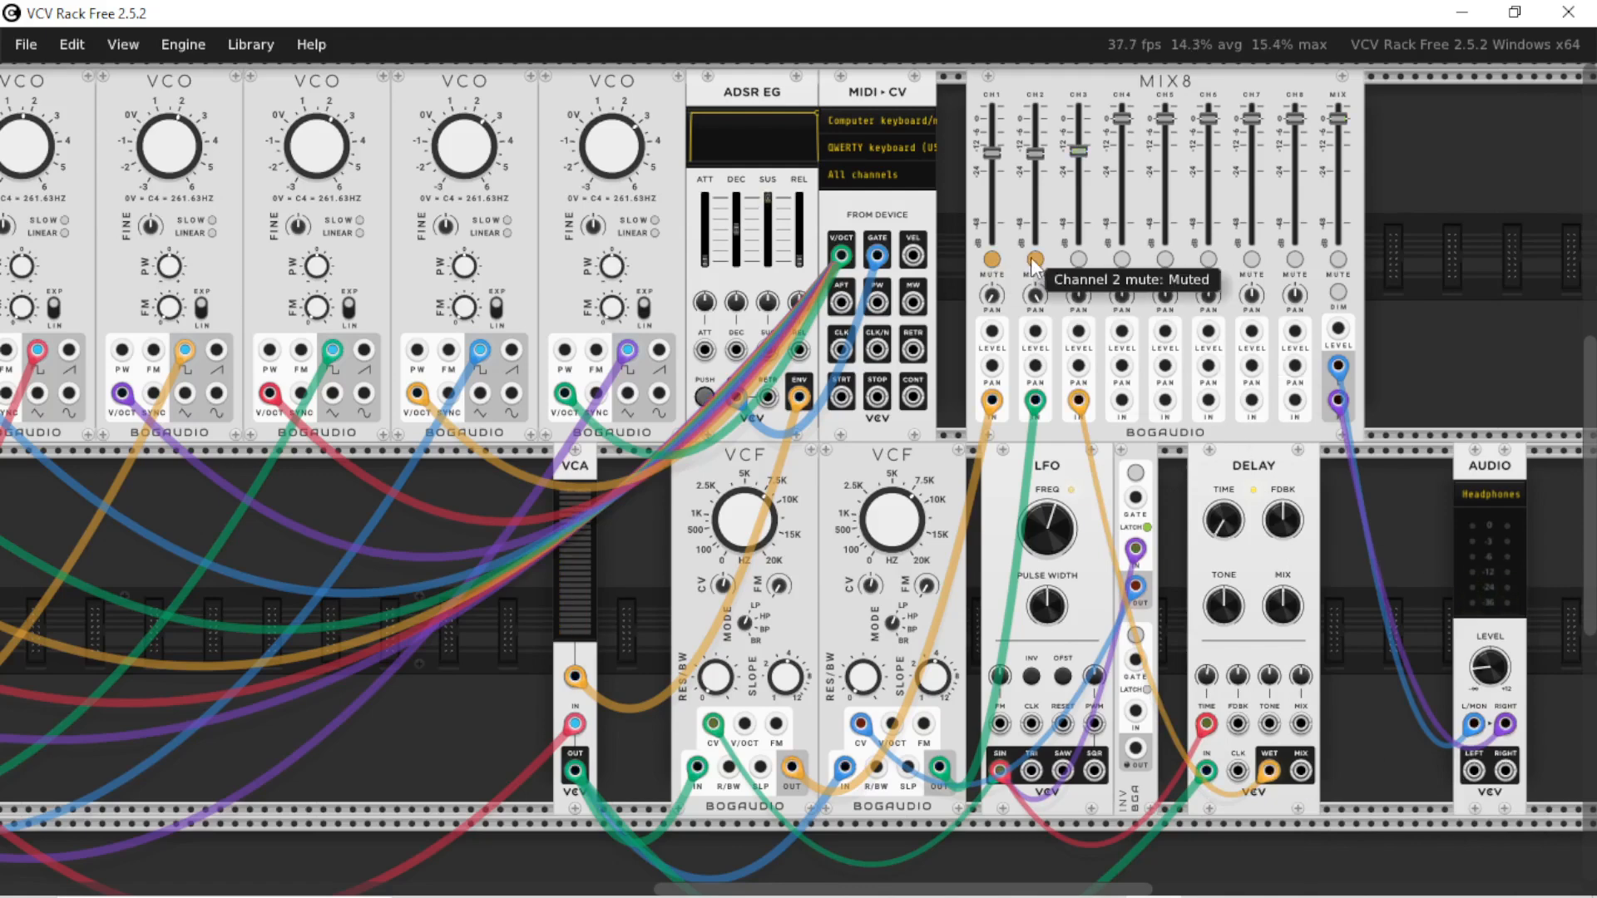
left_click(993, 259)
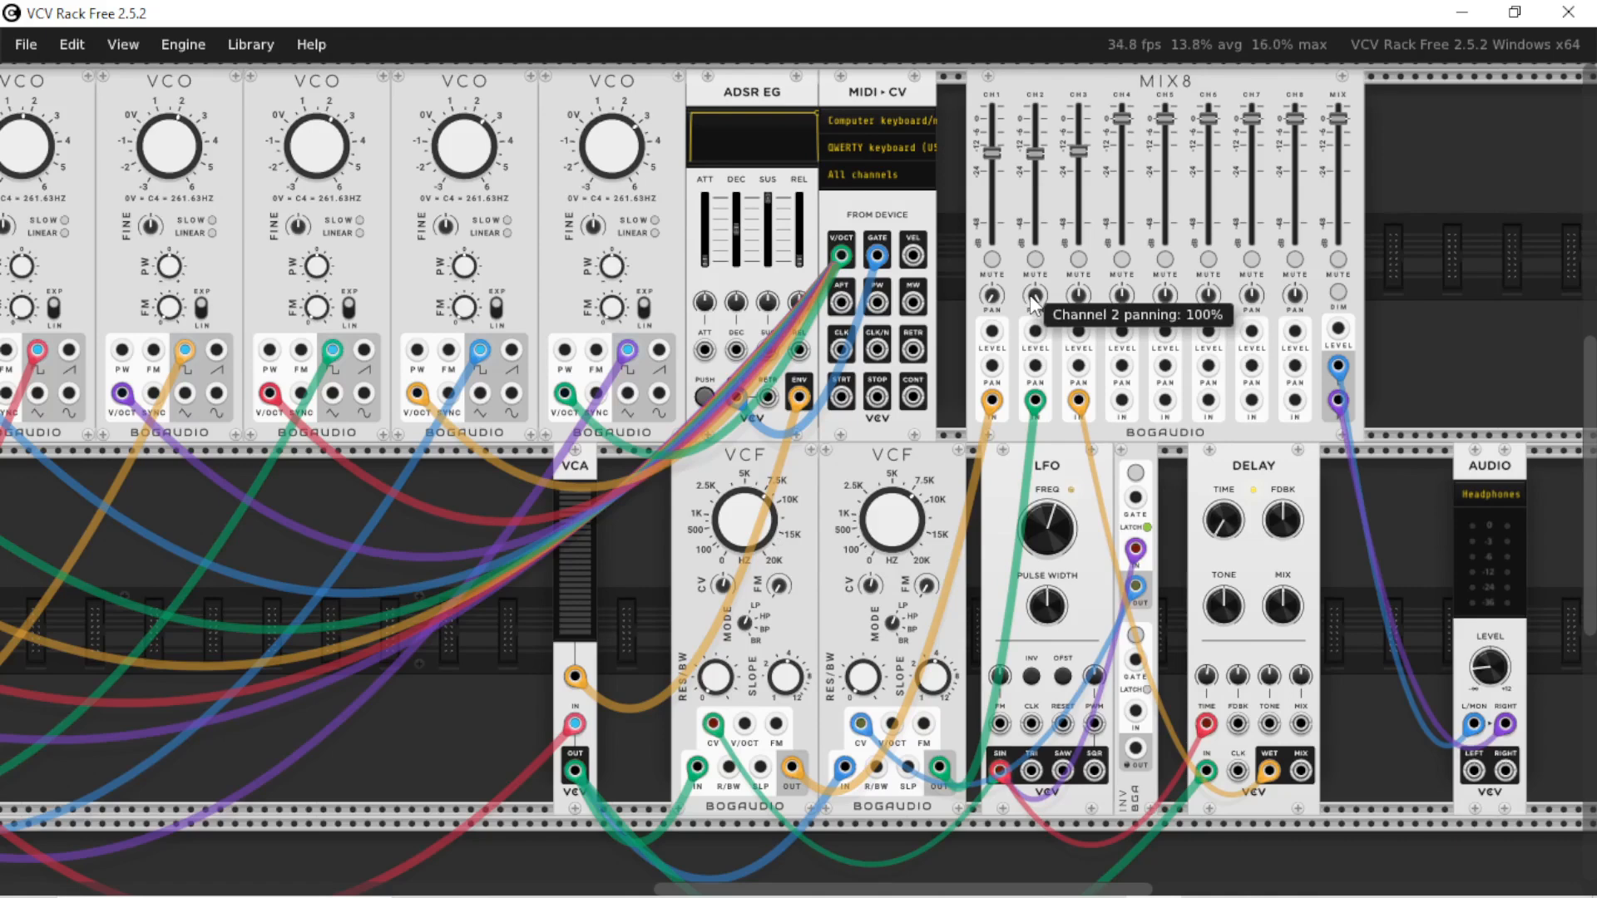
Play a three-note chord through the patch and raise the LFO's frequency slightly
key("z")
key("c")
key("b")
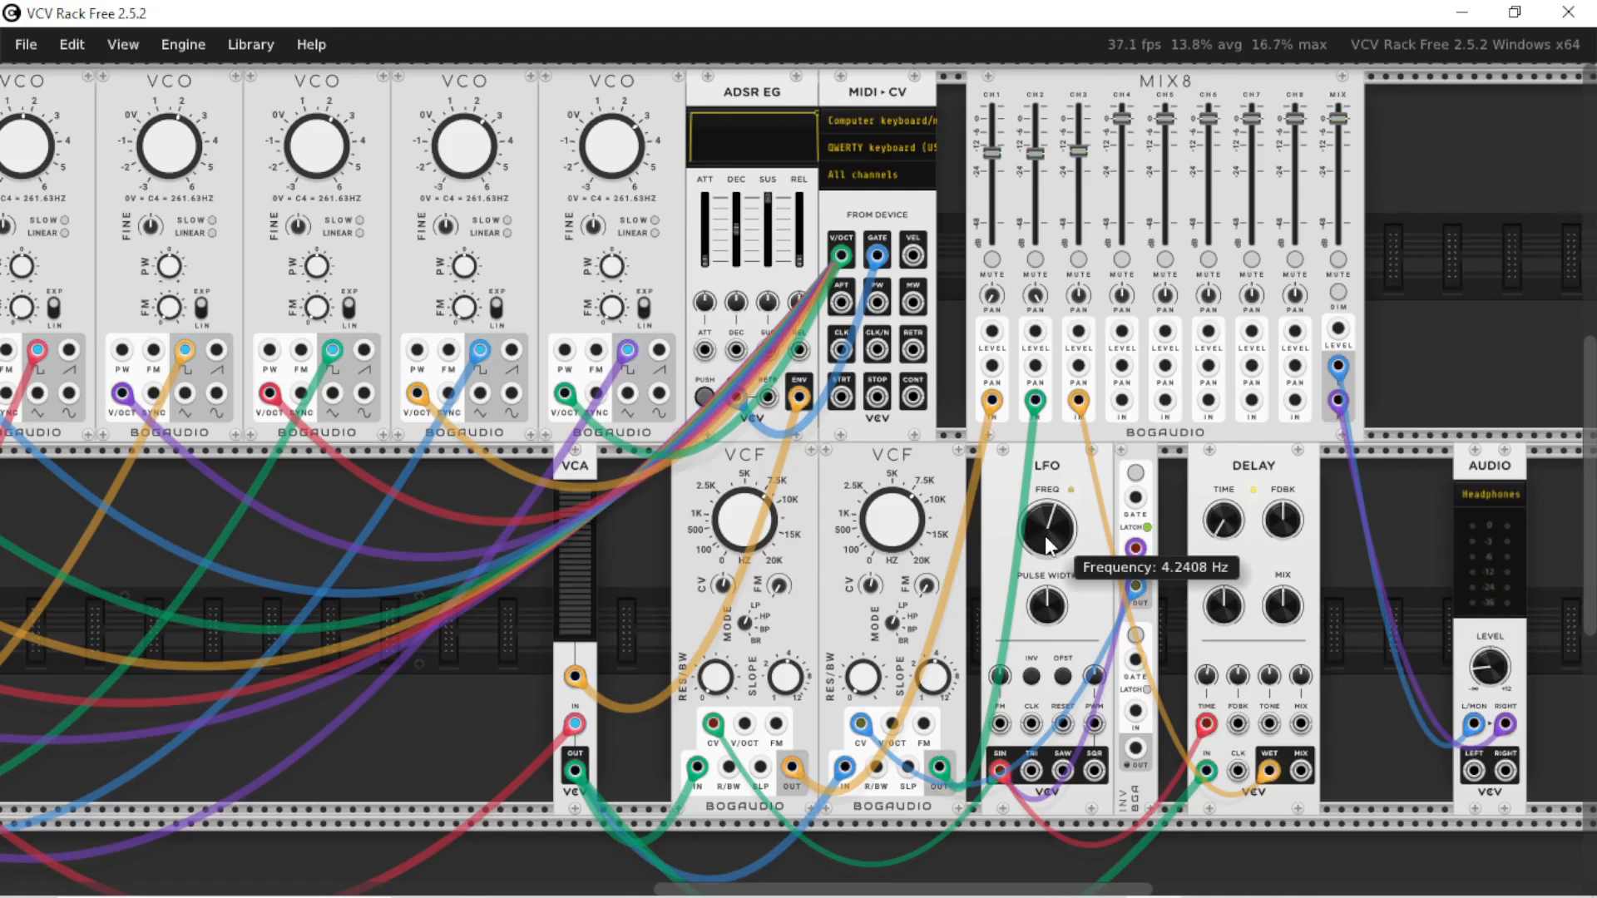
mouse_move(1045, 535)
left_mouse_down()
mouse_move(1045, 520)
mouse_move(1044, 556)
mouse_move(1045, 532)
left_mouse_up()
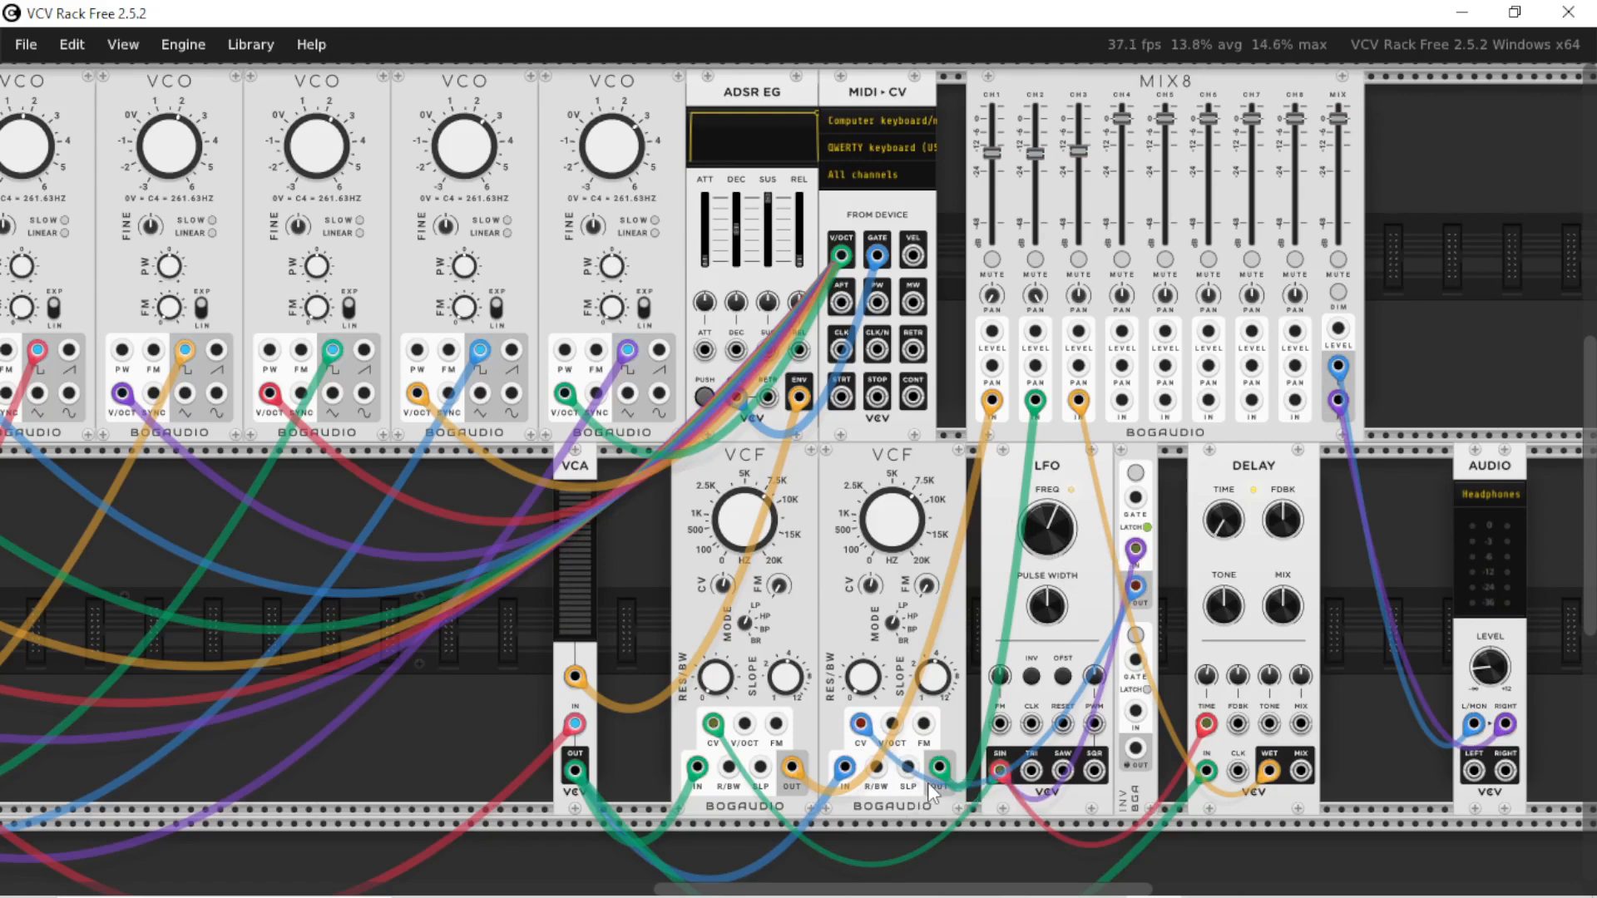
mouse_move(1023, 888)
left_mouse_down()
mouse_move(919, 861)
mouse_move(835, 865)
mouse_move(1127, 894)
mouse_move(1007, 892)
left_mouse_up()
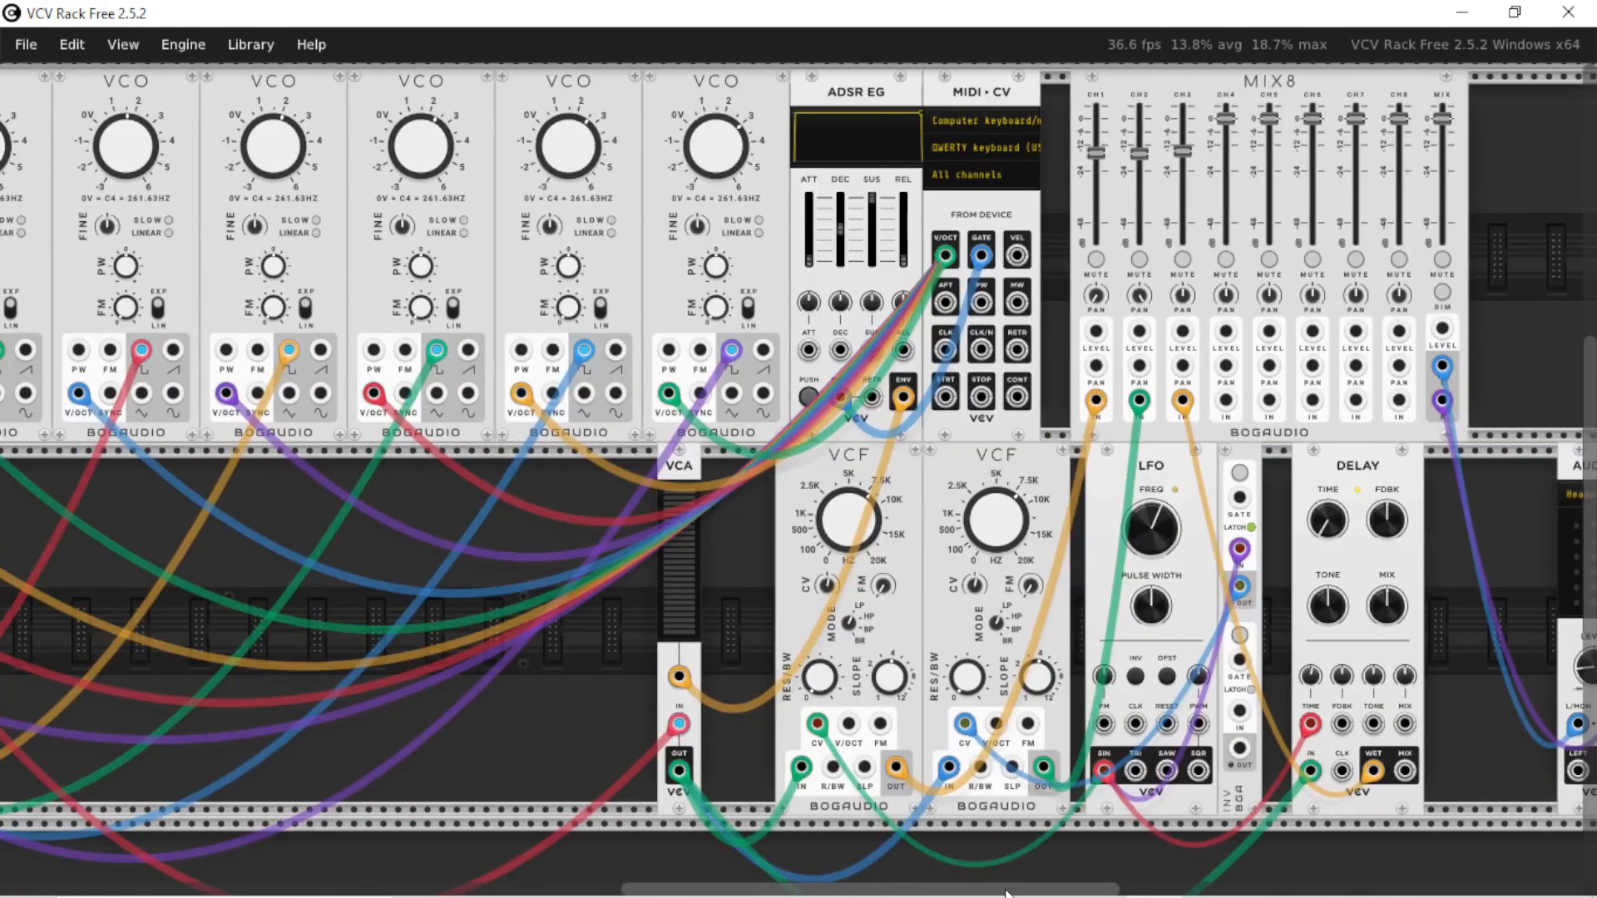